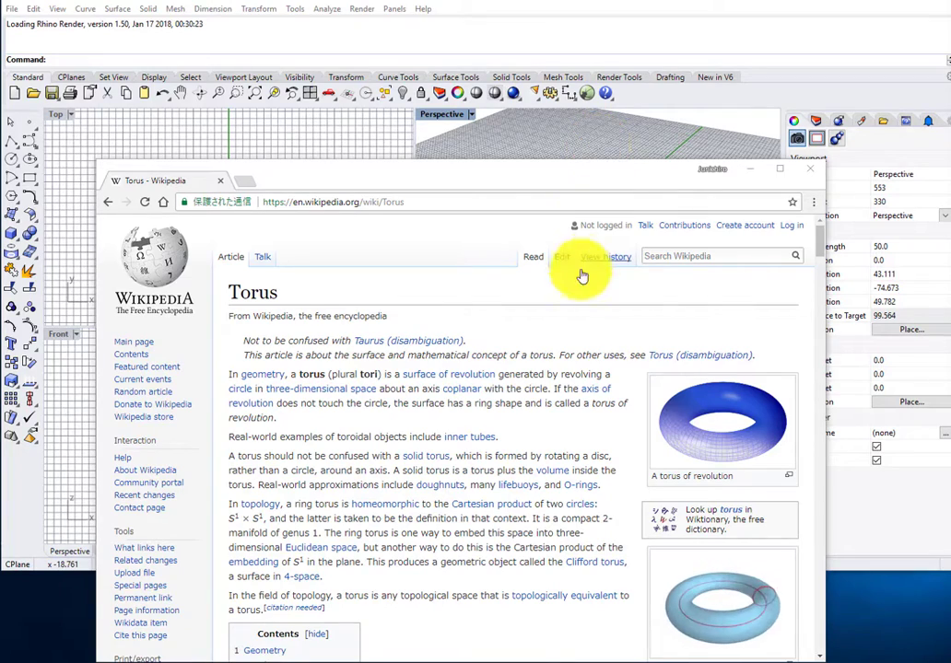
- Examine the parametric equations in the Geometry section of the Torus article
scroll(582, 276, "down", 2)
scroll(573, 282, "up", 2)
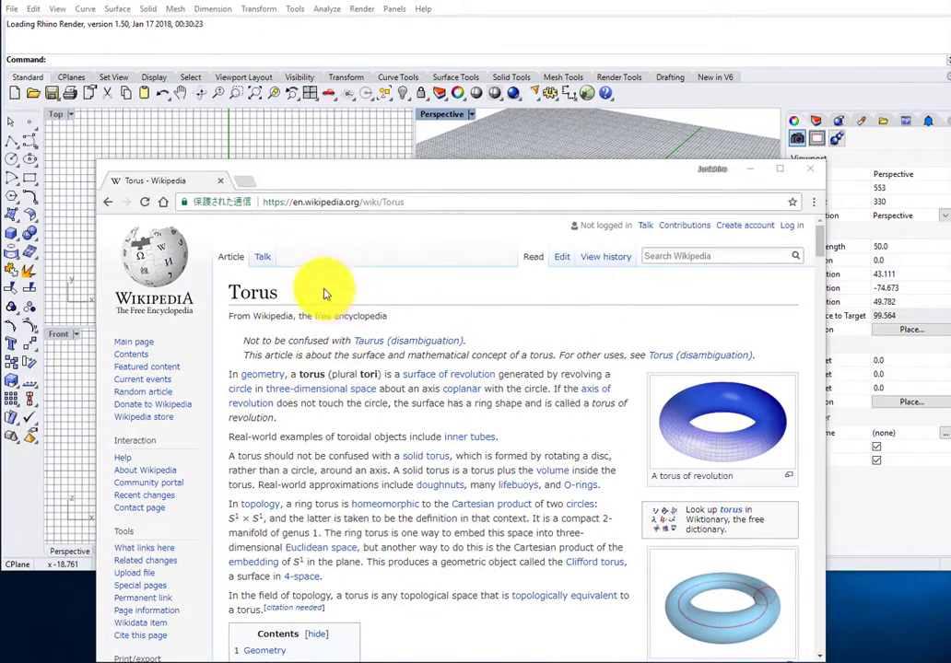
scroll(297, 281, "down", 5)
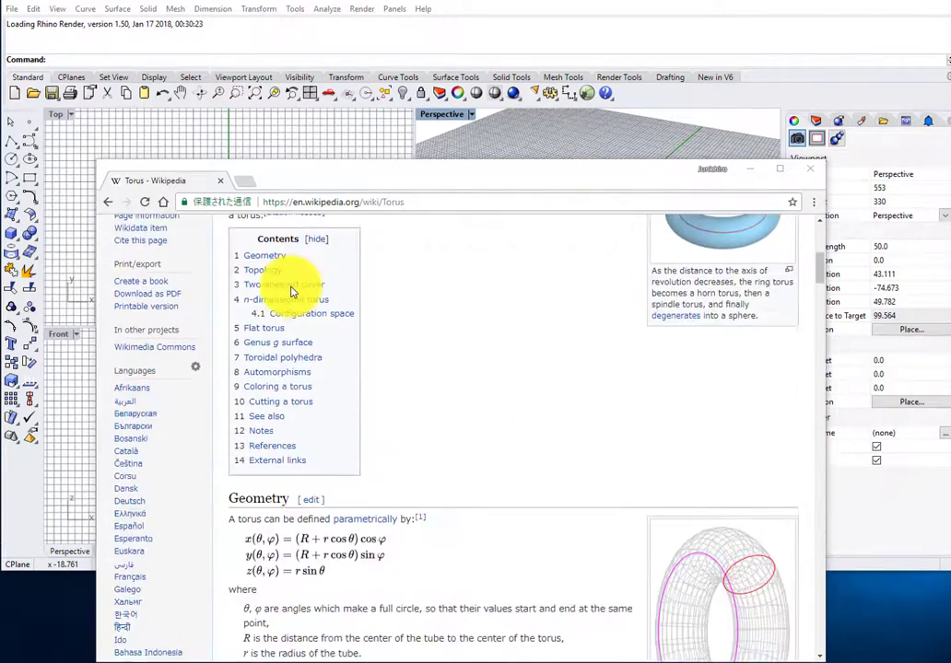
scroll(293, 292, "down", 1)
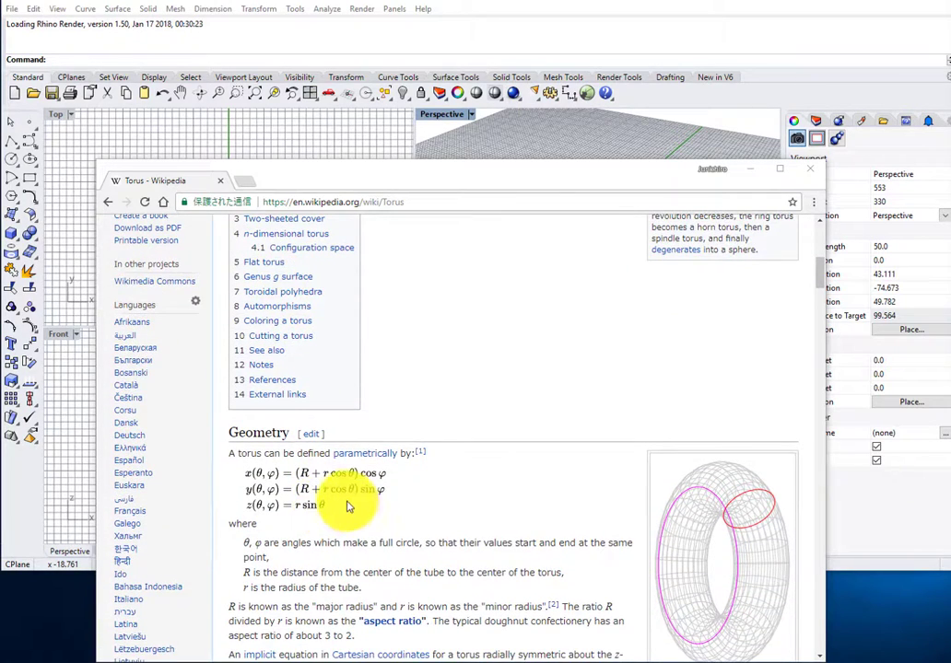
scroll(347, 502, "up", 2)
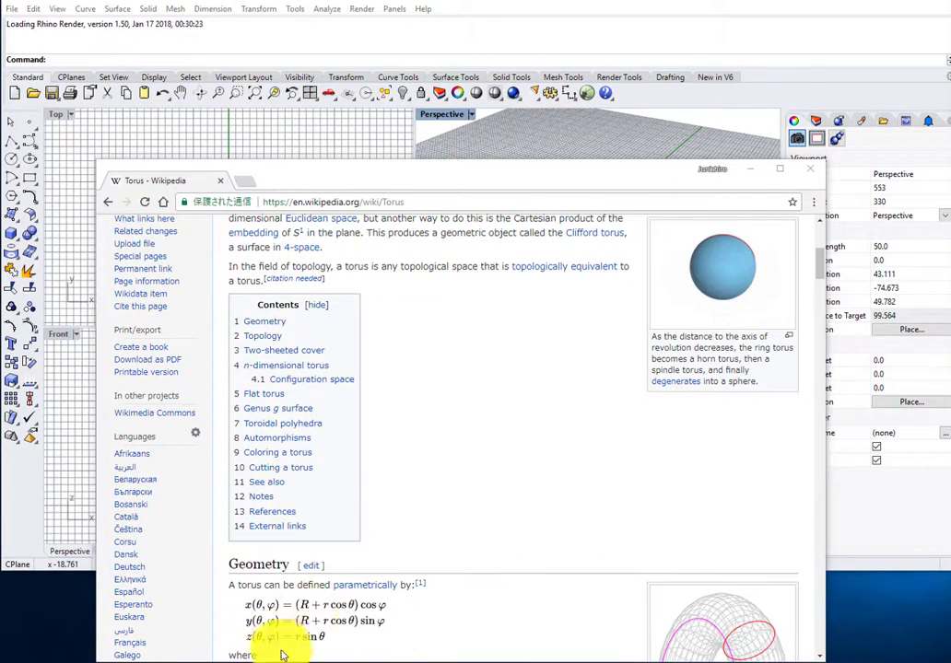
scroll(333, 606, "down", 3)
scroll(329, 572, "up", 3)
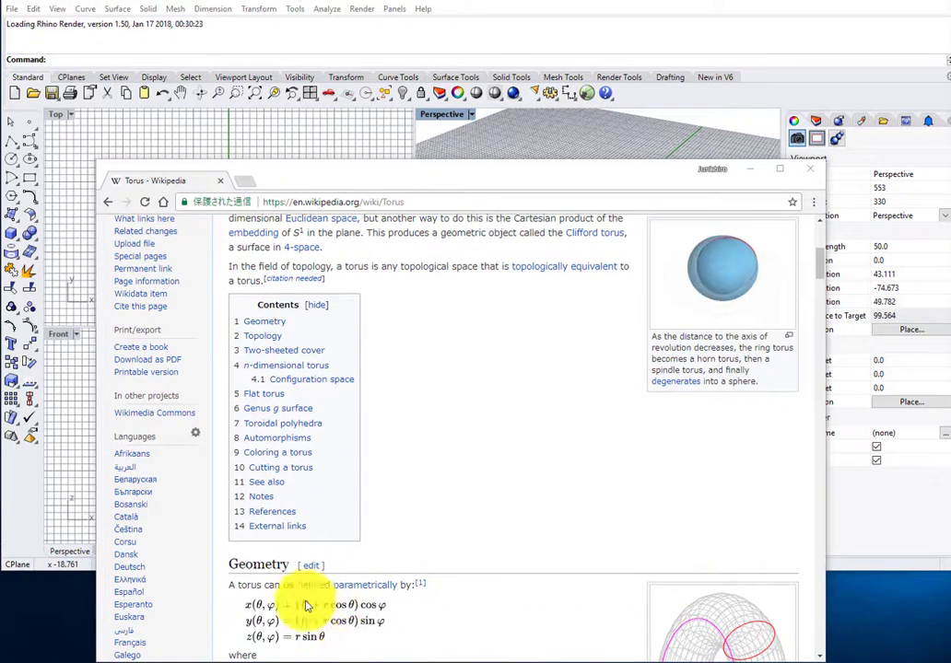
- Switch to Rhino, maximize the Perspective viewport and launch Grasshopper
left_click(498, 140)
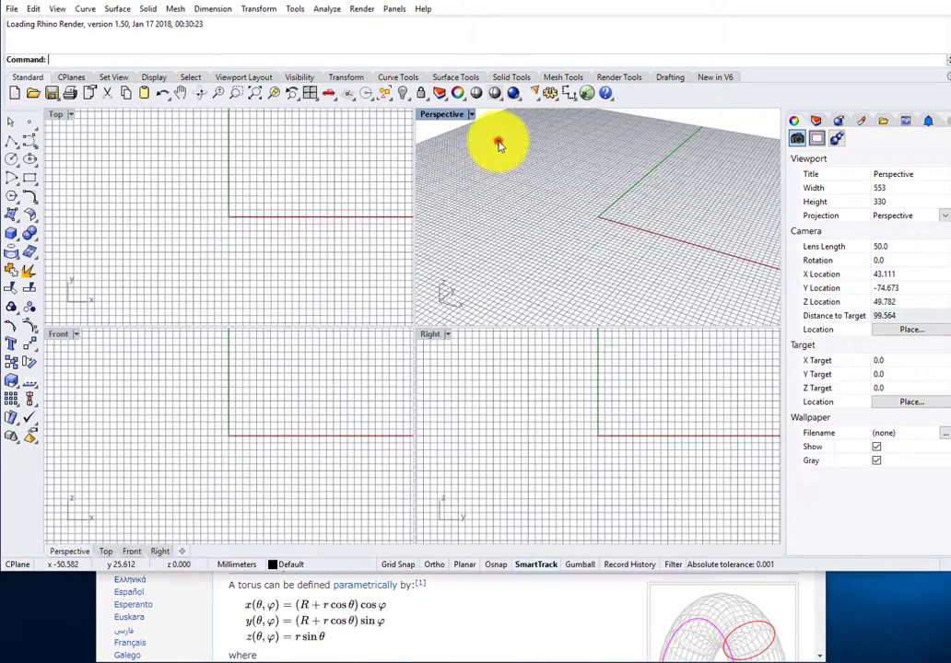
double_click(437, 116)
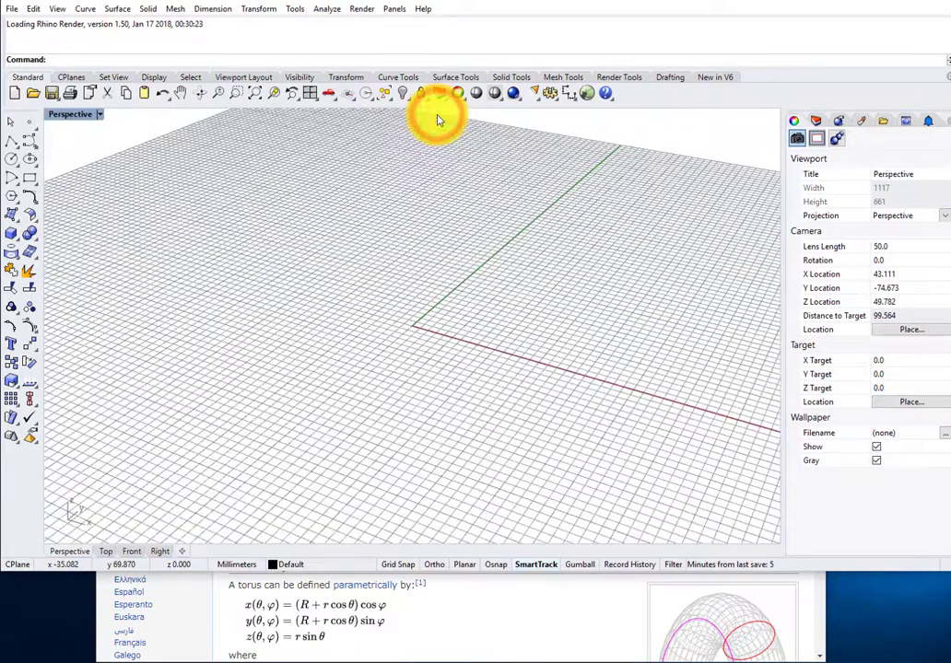
type("G")
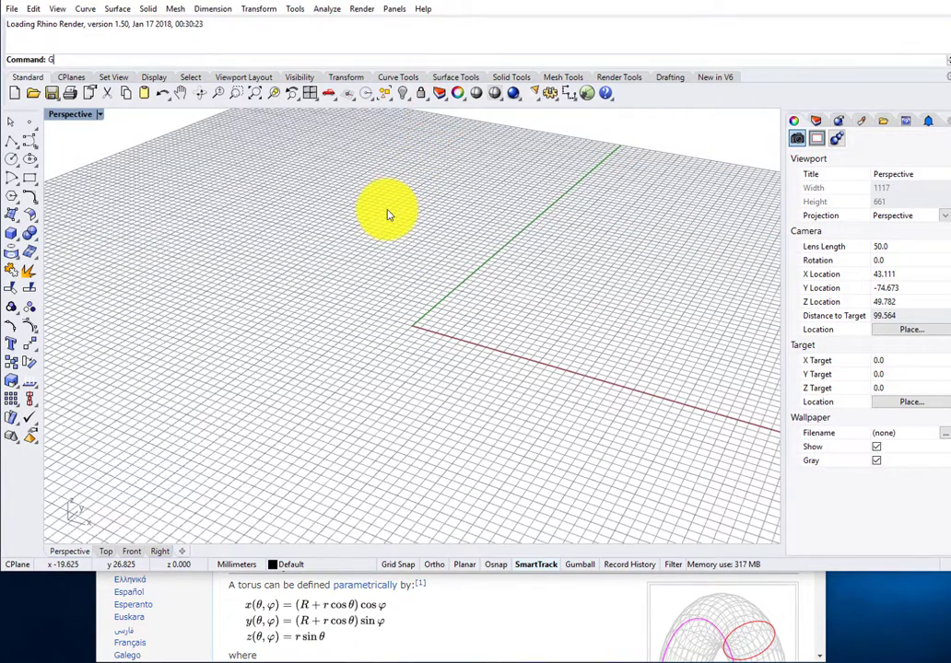
type("rasshopper")
key("Return")
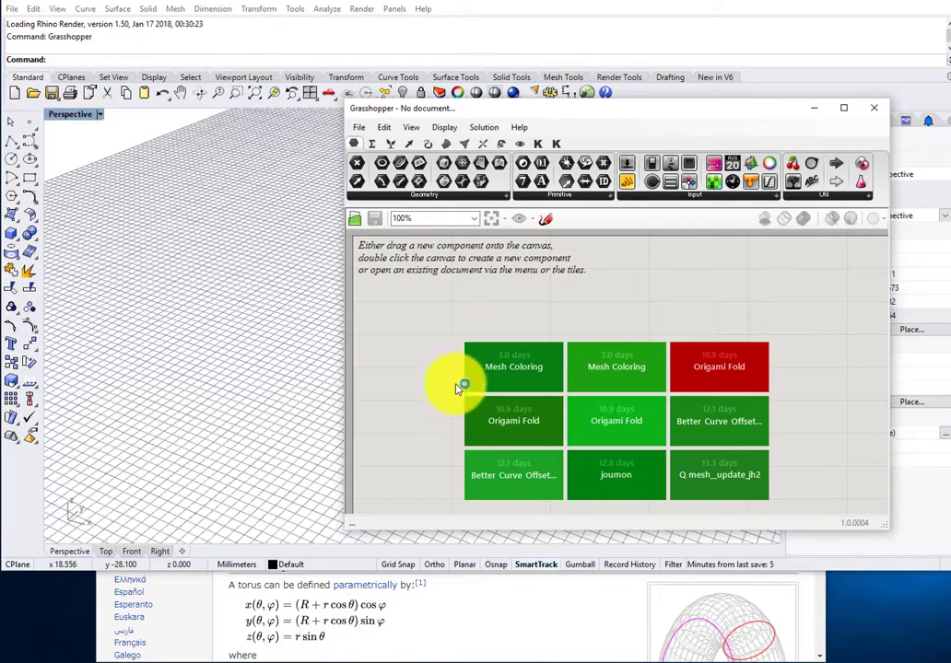
- Add a Construct Point component to a new Grasshopper canvas and move it toward the middle
double_click(547, 302)
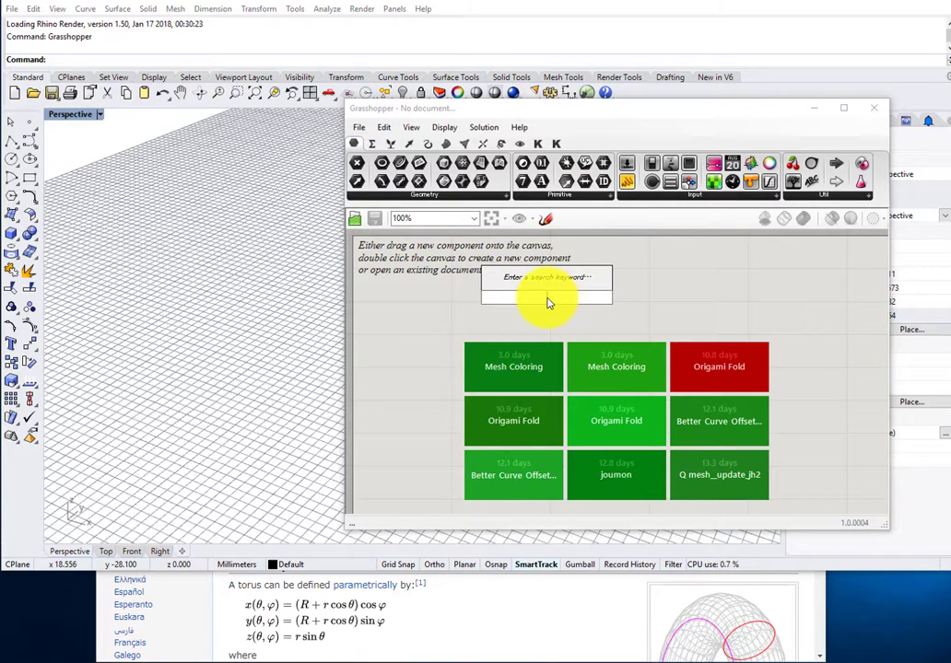
type("const")
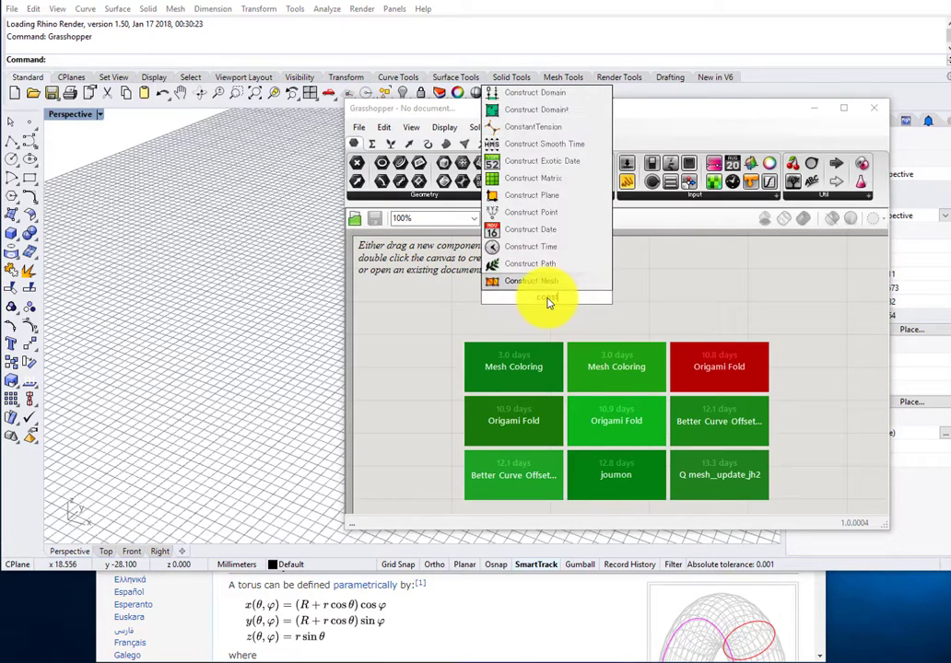
type("ruct point")
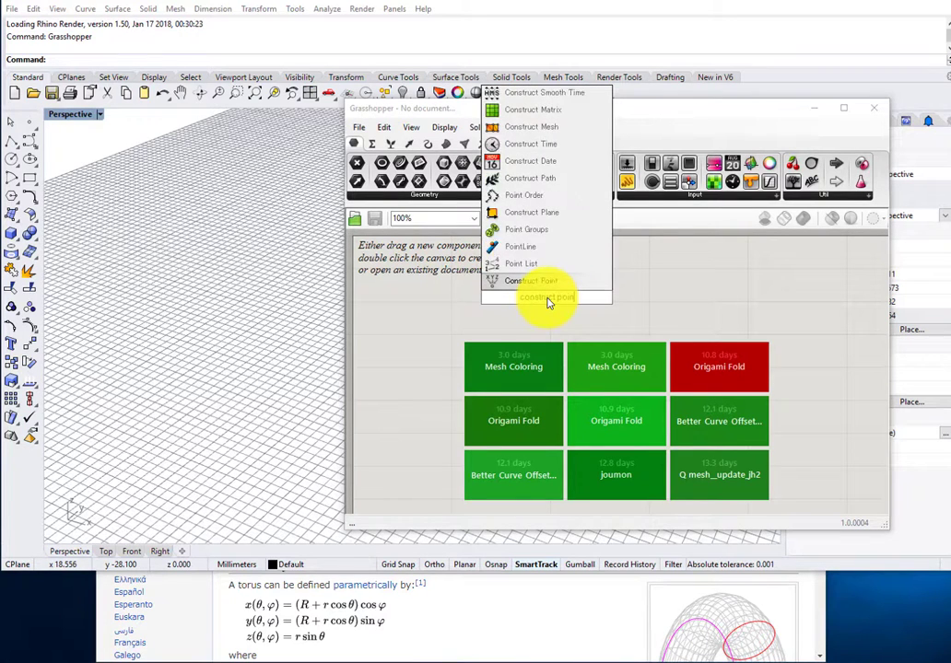
key("Return")
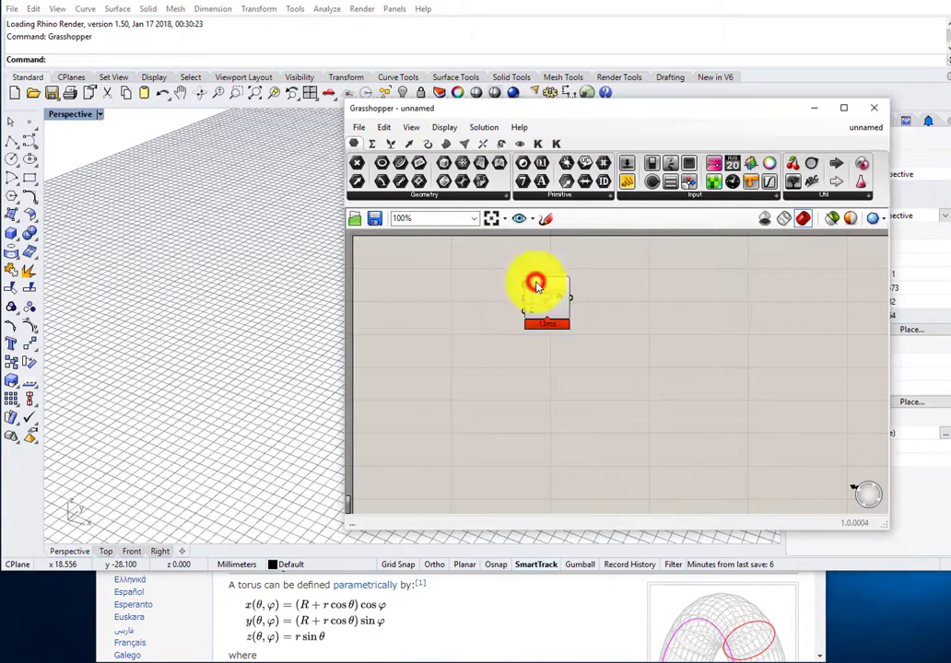
left_click_drag(545, 302, 622, 358)
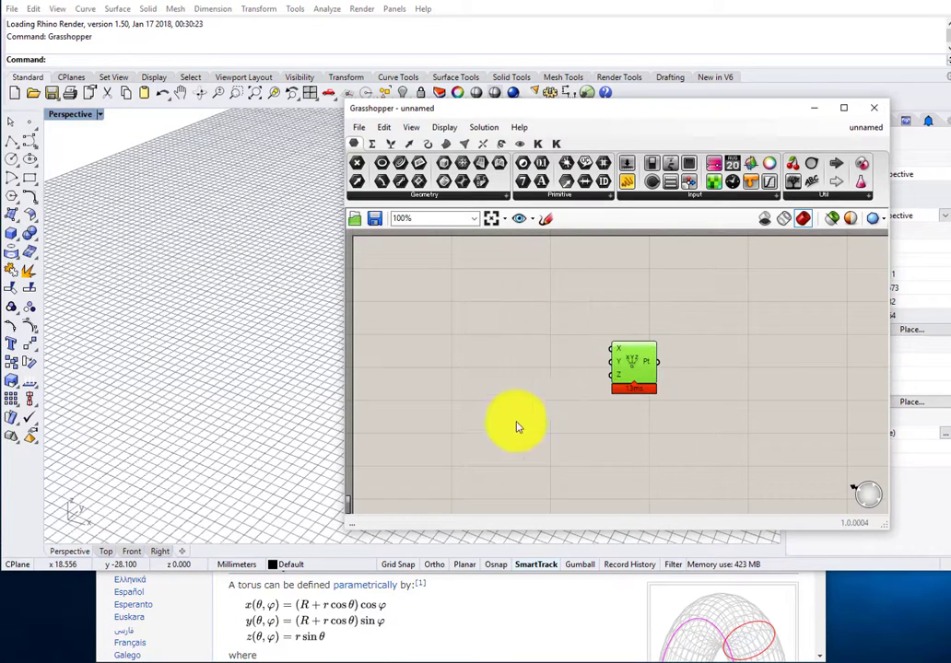
- Shift the Grasshopper window aside to uncover the model origin in the Perspective viewport
scroll(623, 347, "up", 2)
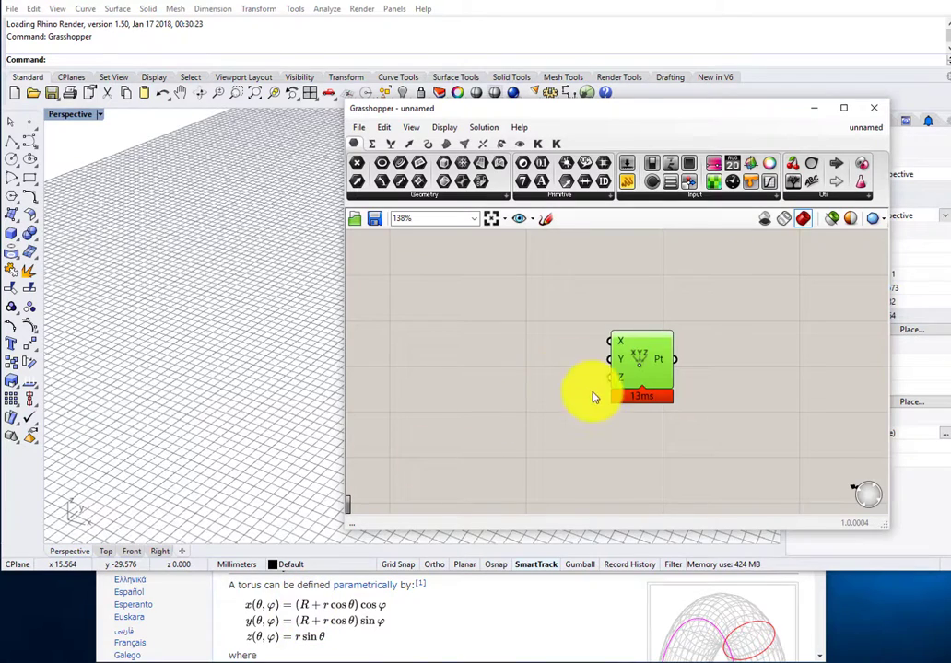
scroll(585, 393, "down", 2)
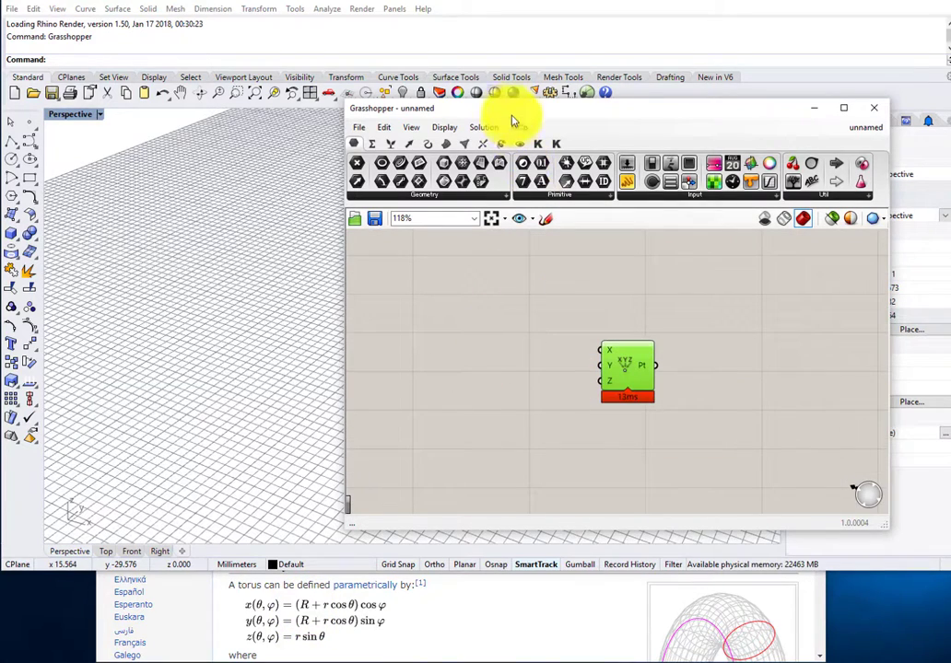
left_click_drag(511, 109, 542, 111)
scroll(198, 238, "down", 5)
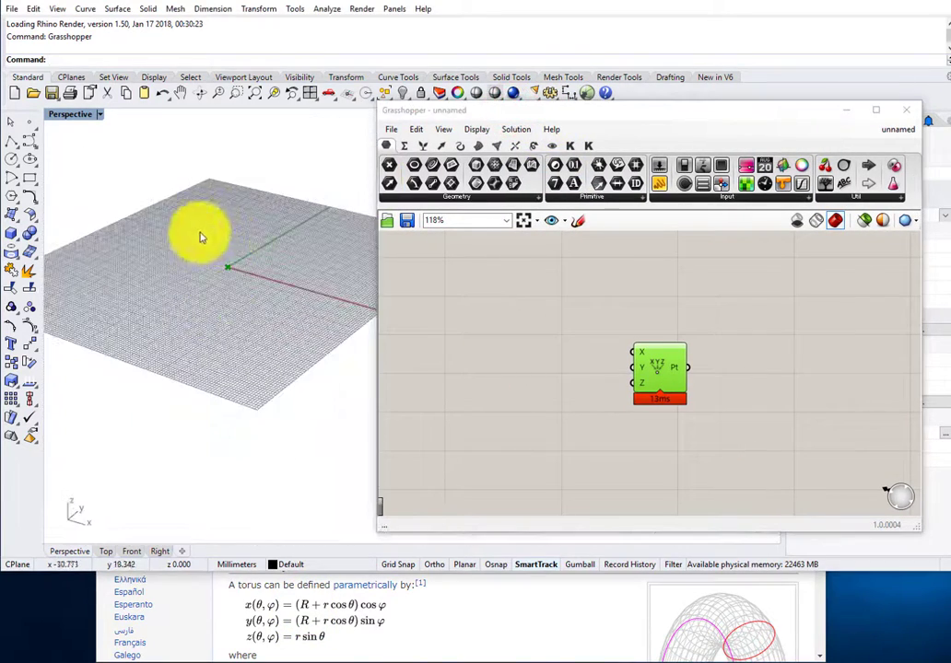
- Add a Number Slider with the value 100 and place it up and to the left of the Construct Point component
scroll(530, 373, "up", 2)
double_click(526, 372)
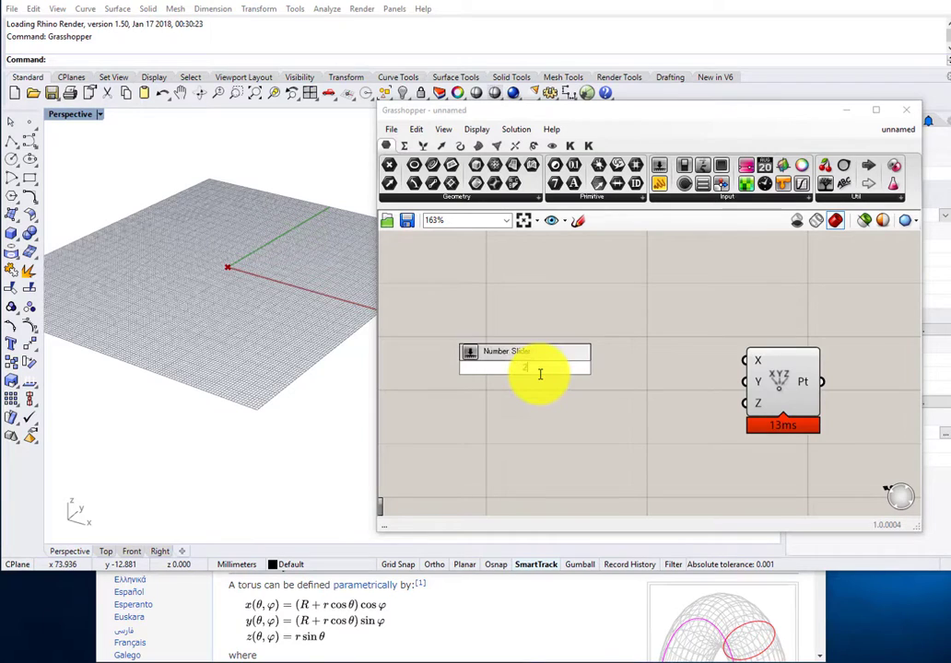
key("Return")
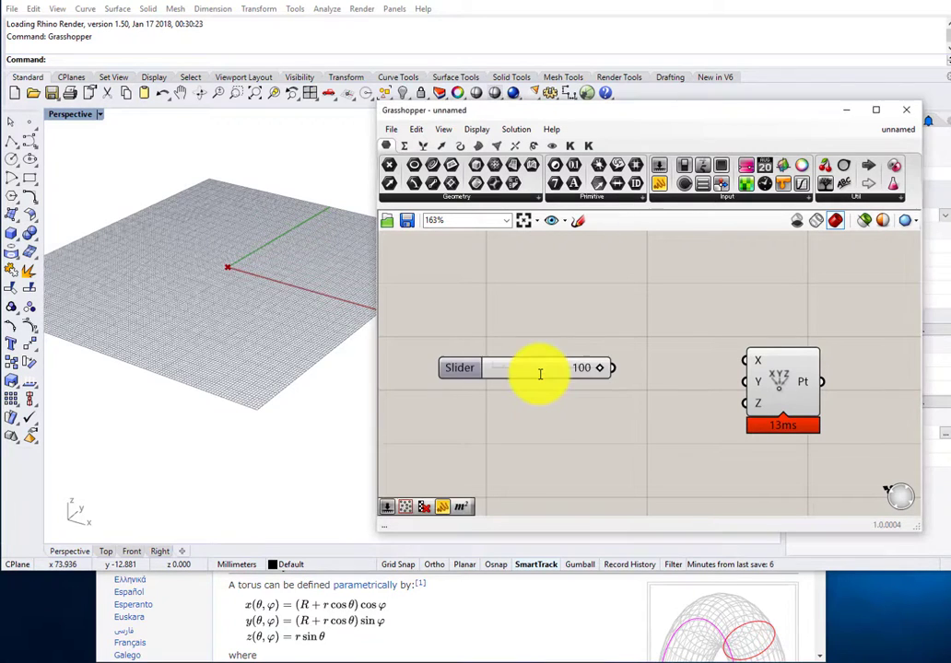
left_click_drag(539, 373, 476, 310)
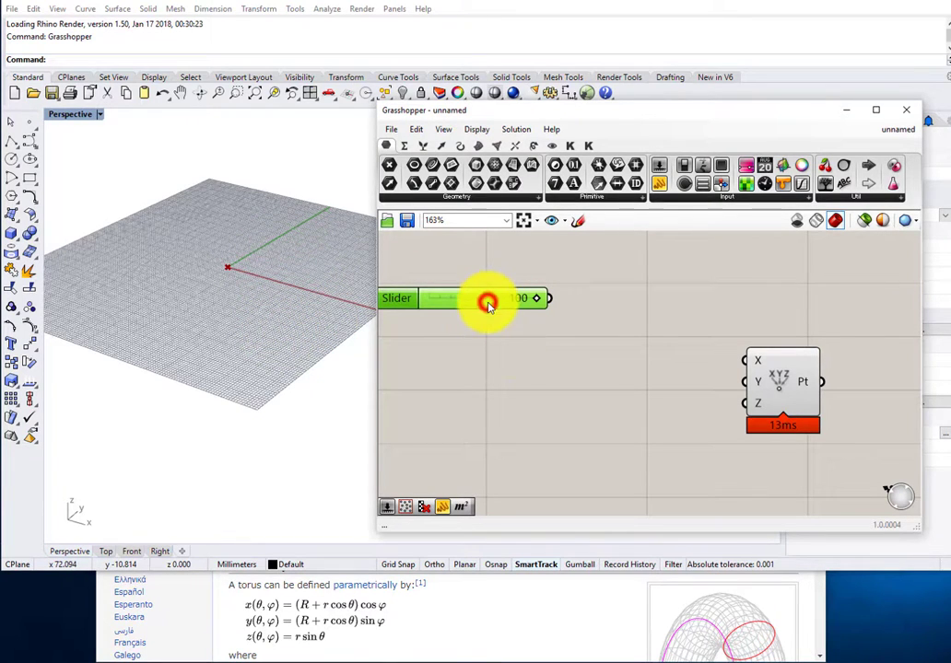
- Duplicate the number slider, set the copy to 65 and place it directly below the original
key("ctrl+c")
key("ctrl+v")
left_click_drag(501, 314, 471, 351)
scroll(533, 345, "up", 3)
scroll(485, 357, "down", 3)
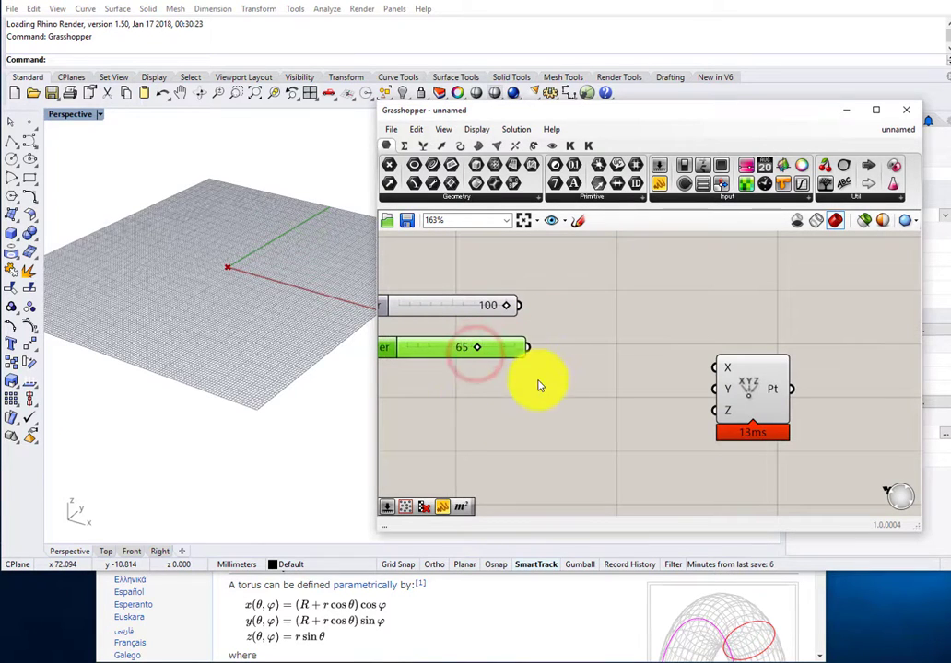
left_click(557, 357)
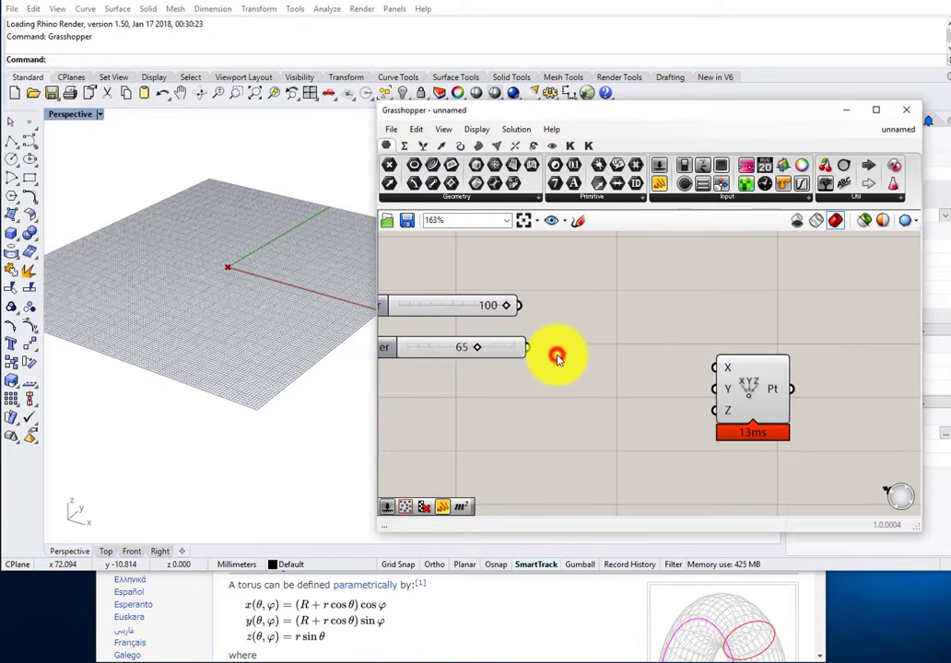
left_click(497, 358)
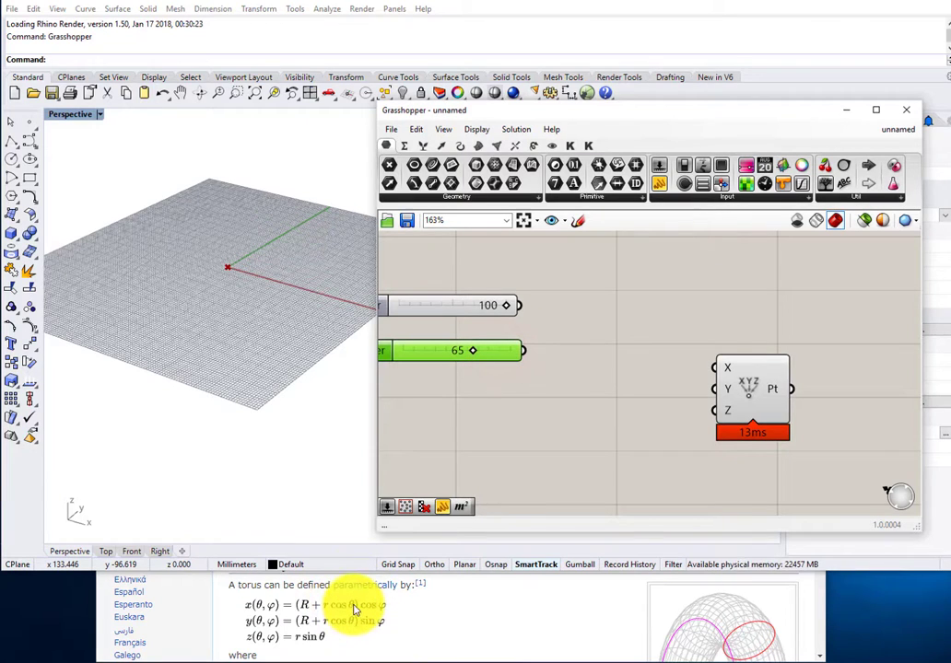
- Move the Construct Point component slightly farther away from the two sliders
right_click_drag(600, 302, 586, 341)
scroll(565, 347, "up", 1)
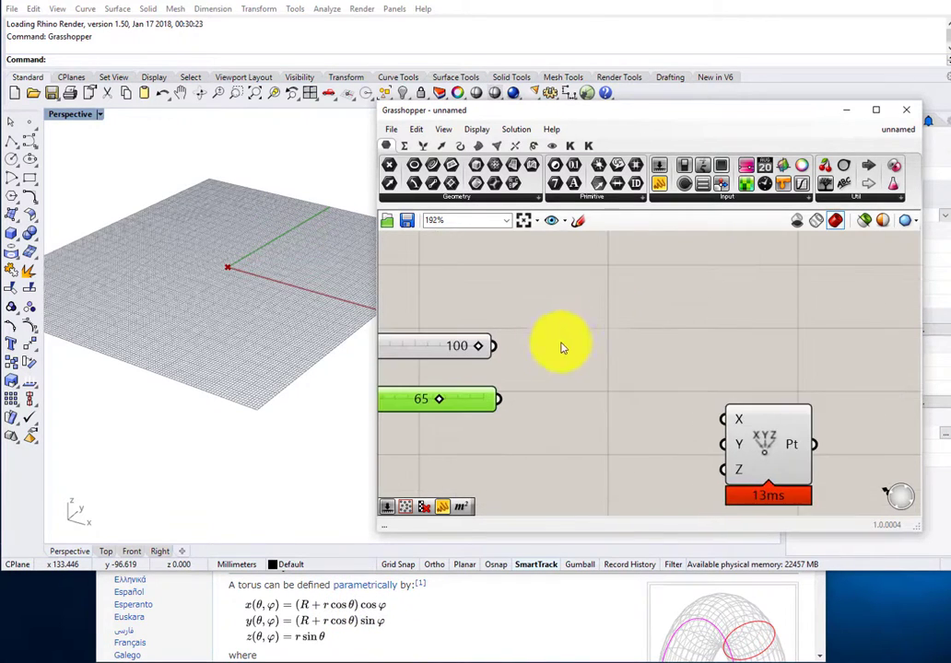
scroll(584, 338, "down", 3)
left_click_drag(699, 405, 725, 411)
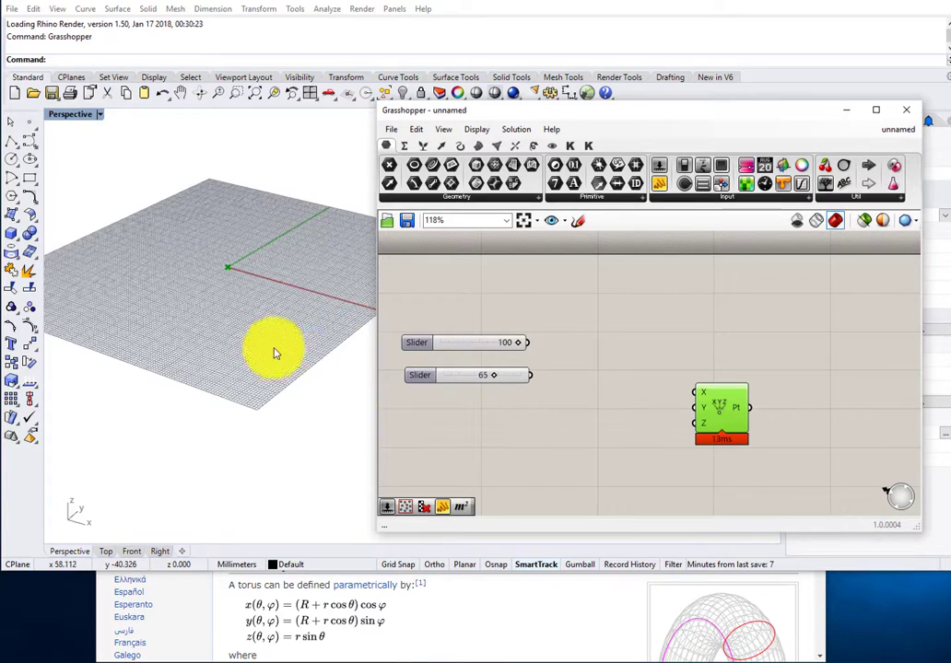
right_click_drag(277, 350, 290, 348)
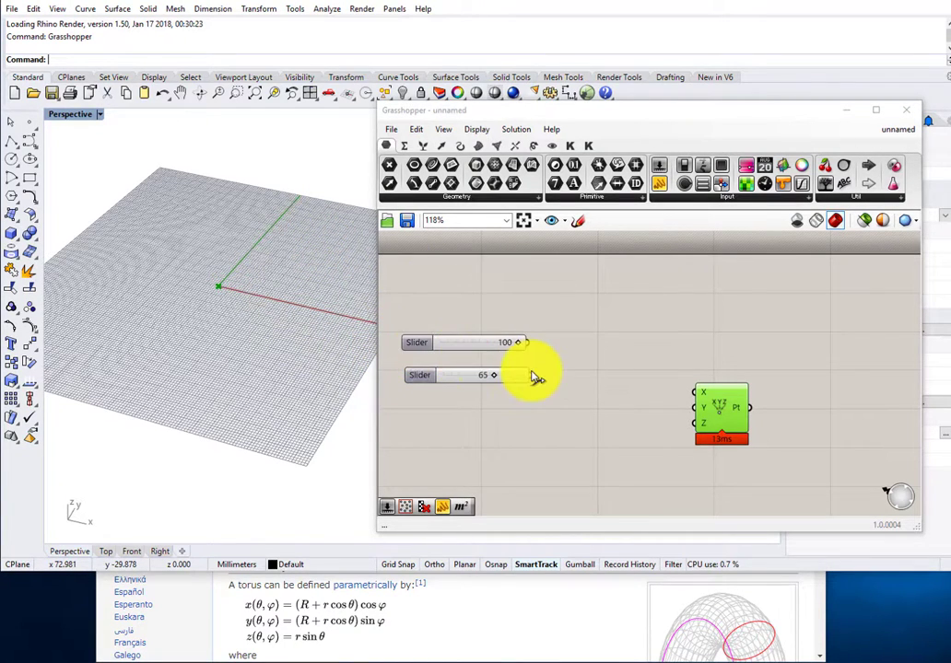
- Add a Range component and place it between the sliders and the Construct Point component
double_click(593, 349)
type("rad")
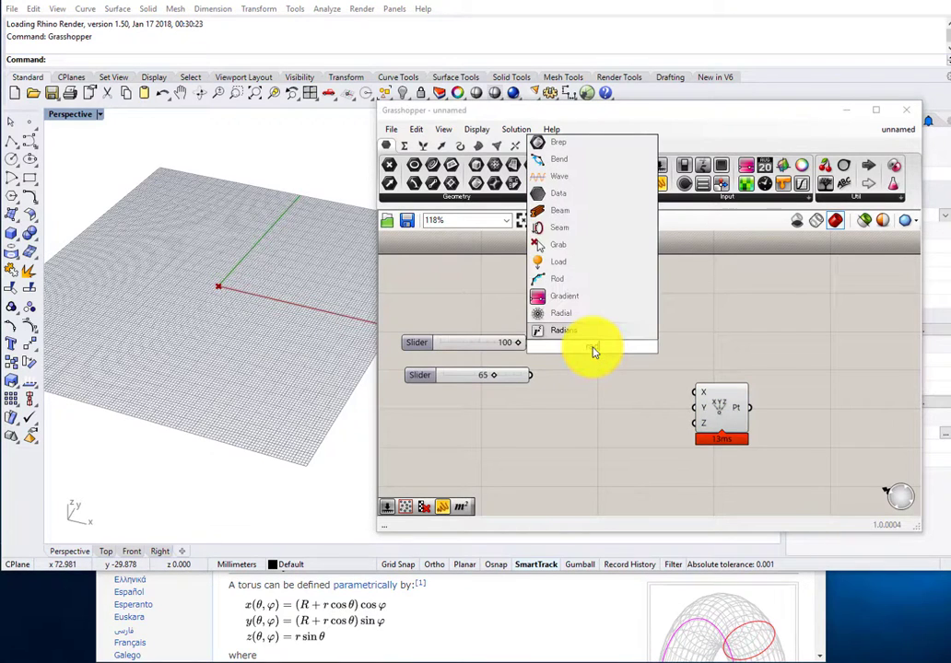
key("BackSpace")
key("BackSpace")
key("BackSpace")
type("range")
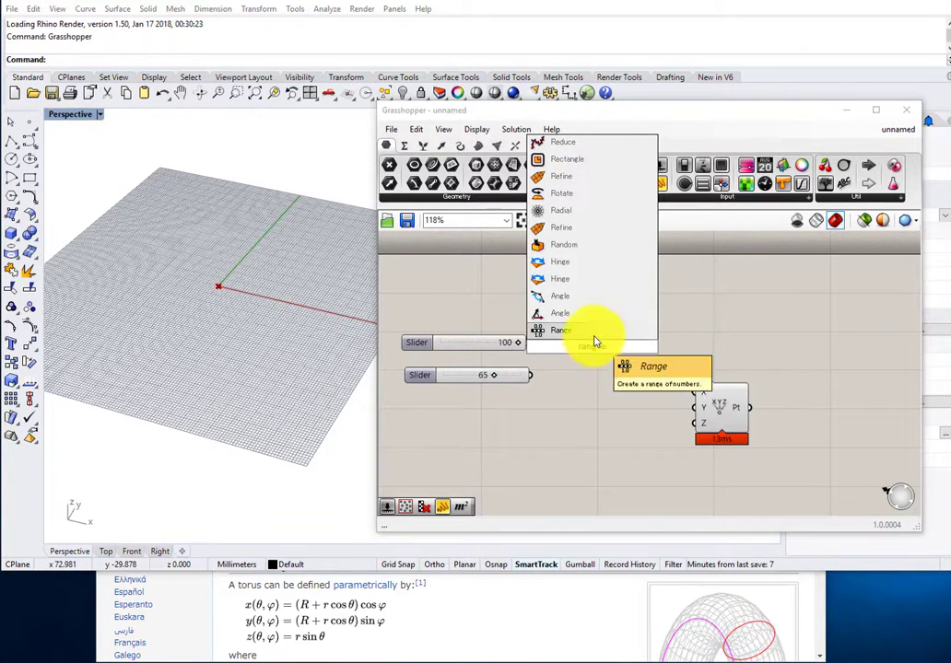
left_click(591, 333)
left_click_drag(593, 349, 615, 420)
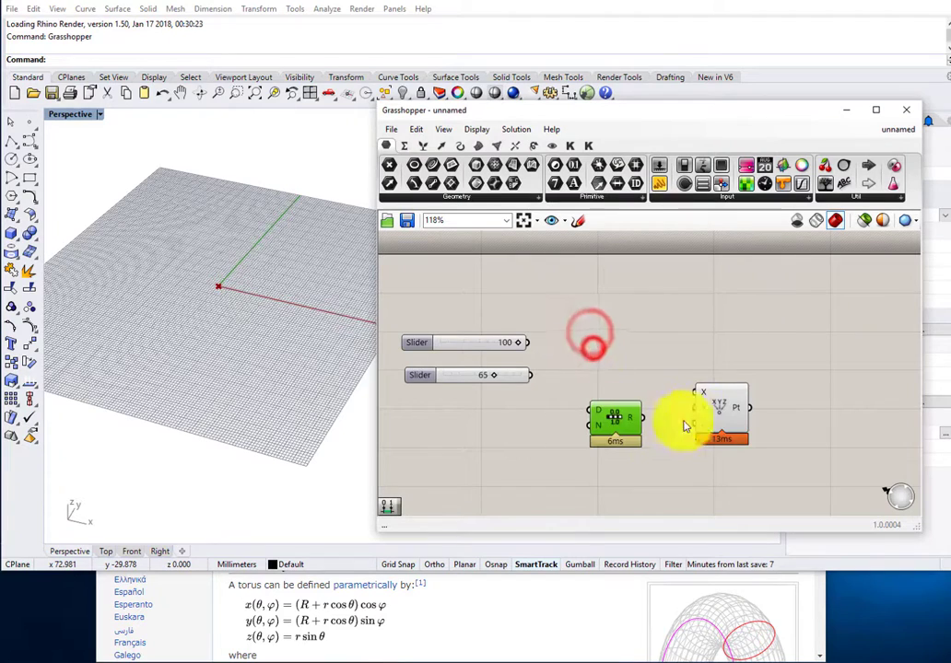
- Shift the Construct Point and Range components to leave more working space around them
left_click_drag(708, 412, 733, 403)
scroll(641, 410, "up", 1)
left_click_drag(624, 412, 639, 415)
scroll(617, 336, "down", 2)
scroll(572, 406, "up", 3)
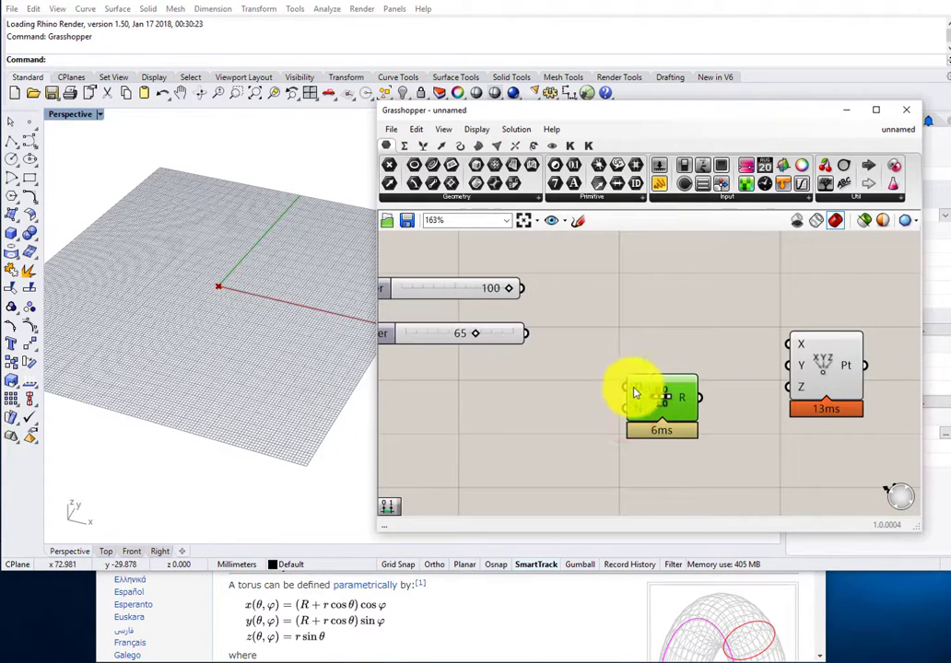
- Add a Panel containing 2 before the Range component and shrink it to a compact size
double_click(542, 410)
left_click(529, 434)
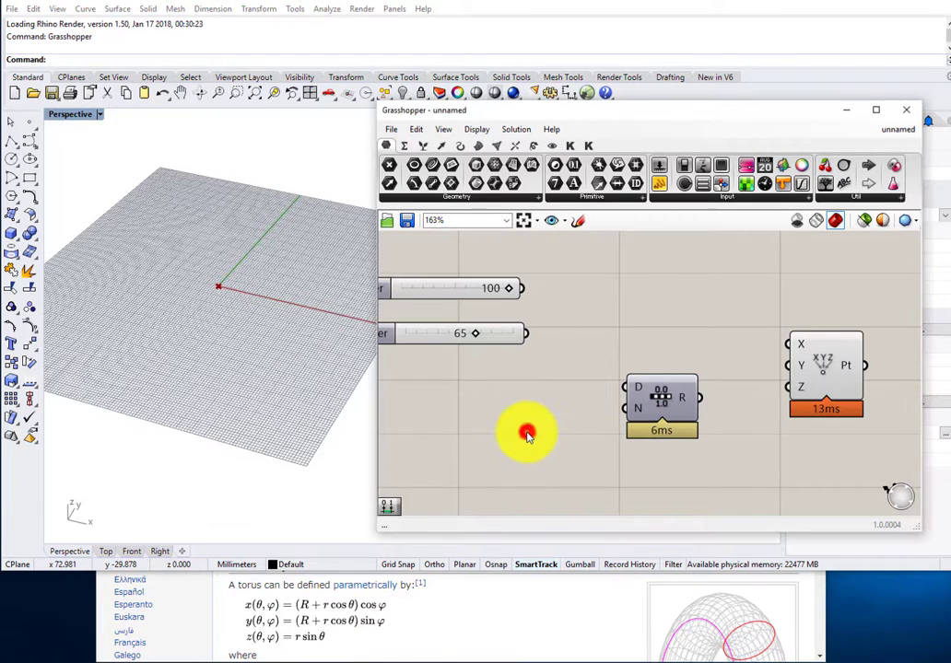
double_click(527, 434)
type("panel")
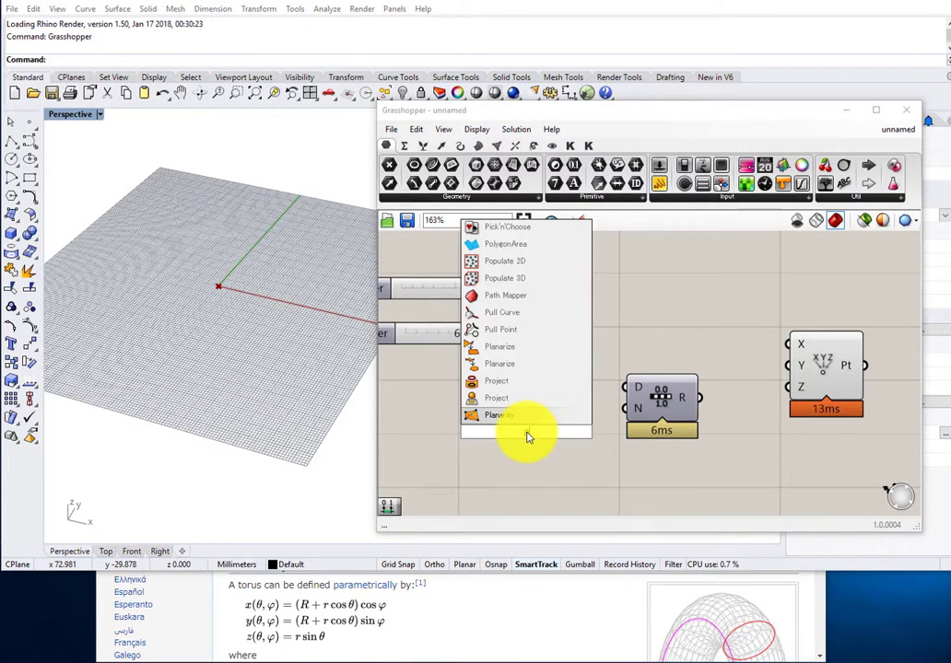
key("Return")
double_click(528, 436)
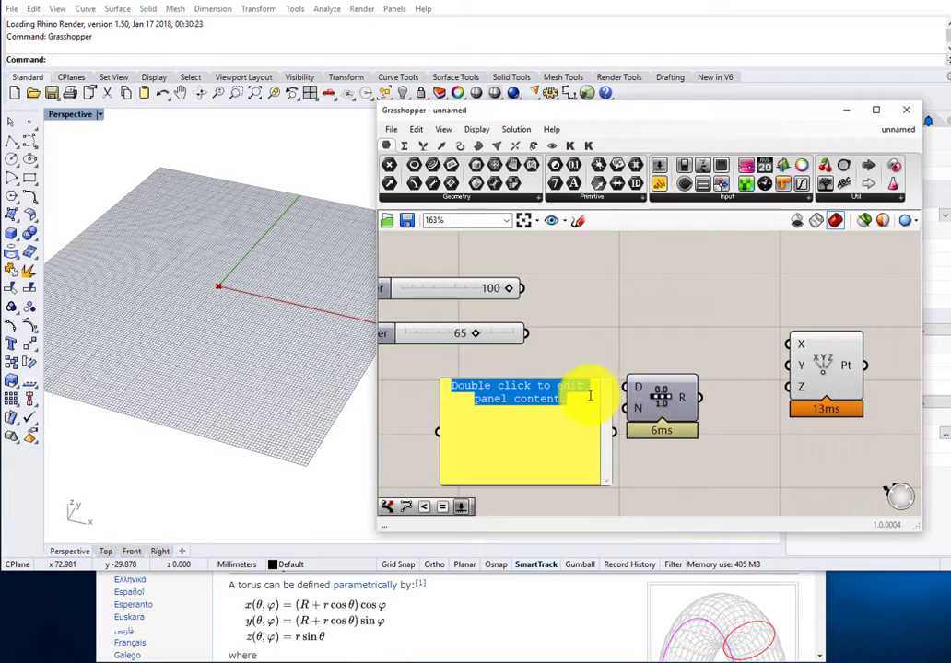
type("2")
left_click(650, 456)
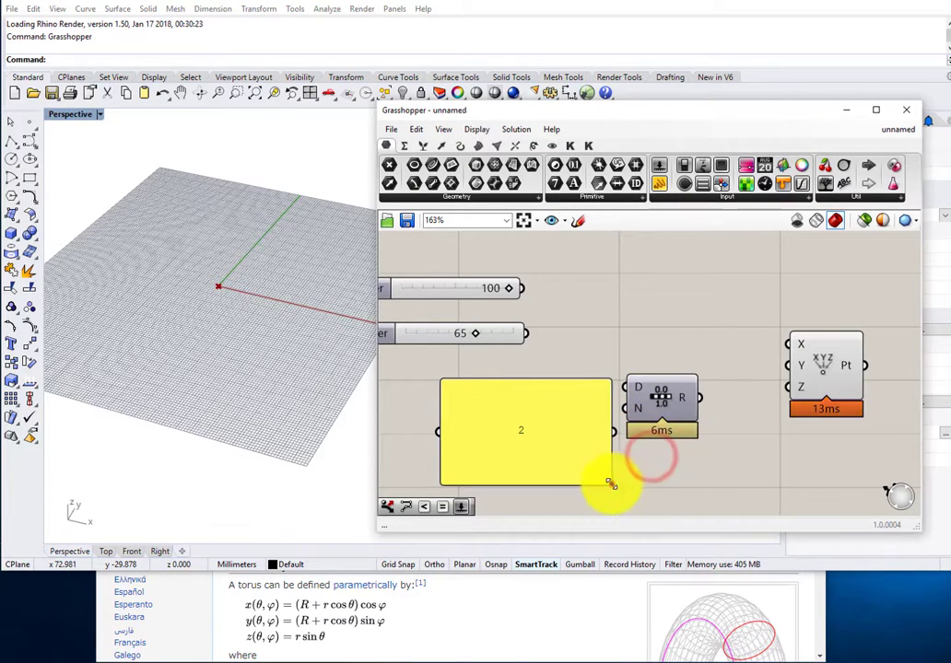
left_click_drag(609, 483, 495, 415)
- Add a Pi component, connect the panel containing 2 to its N input, and place it between the panel and the Range
double_click(529, 425)
type("p")
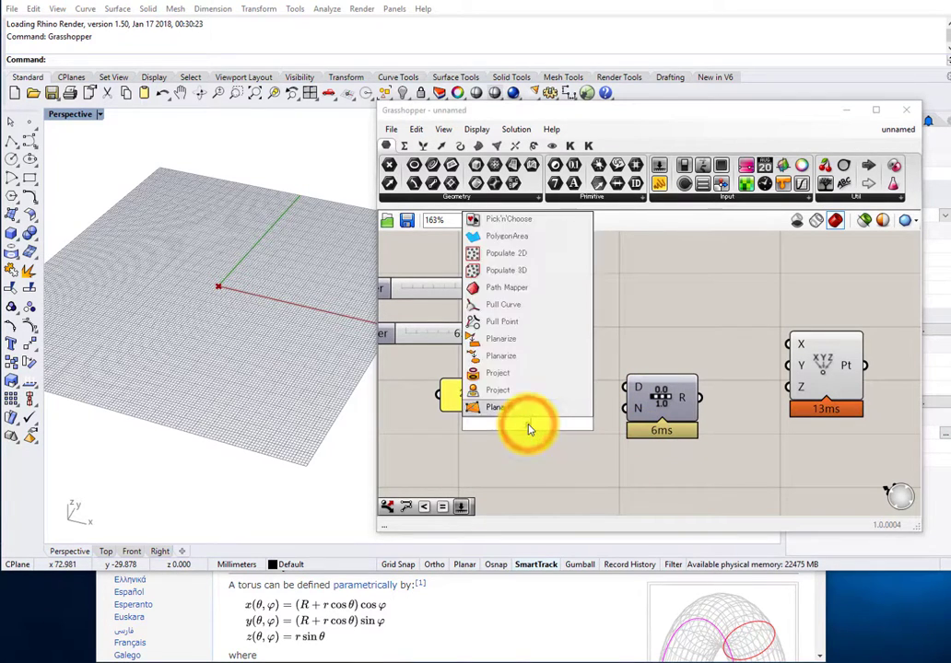
type("i")
left_click(547, 412)
scroll(502, 424, "up", 2)
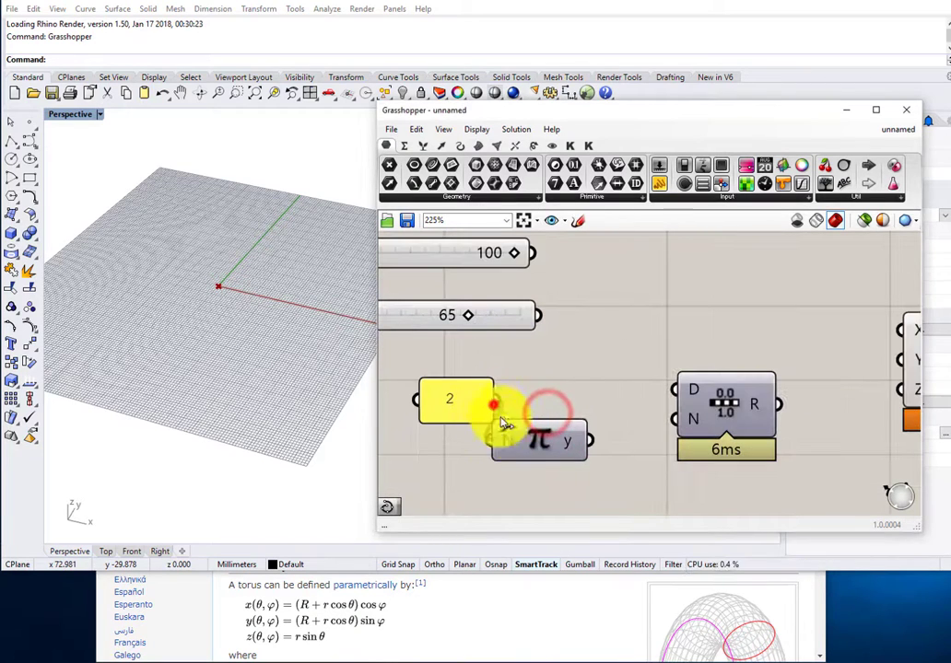
left_click_drag(535, 446, 564, 411)
scroll(599, 396, "down", 4)
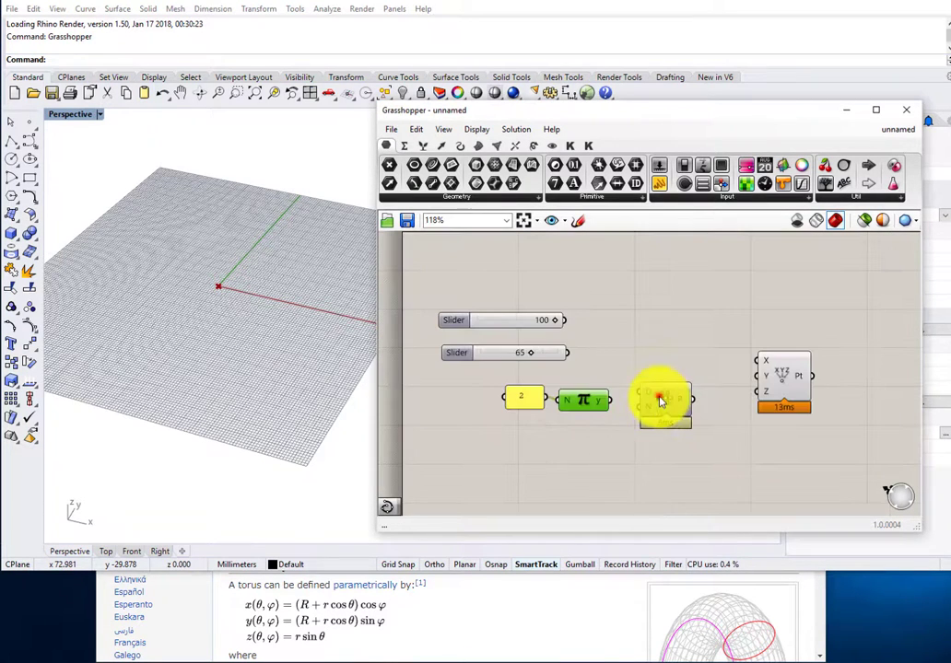
- Connect the Pi component's output to the Range component's D input
scroll(659, 400, "up", 4)
left_click_drag(652, 395, 601, 393)
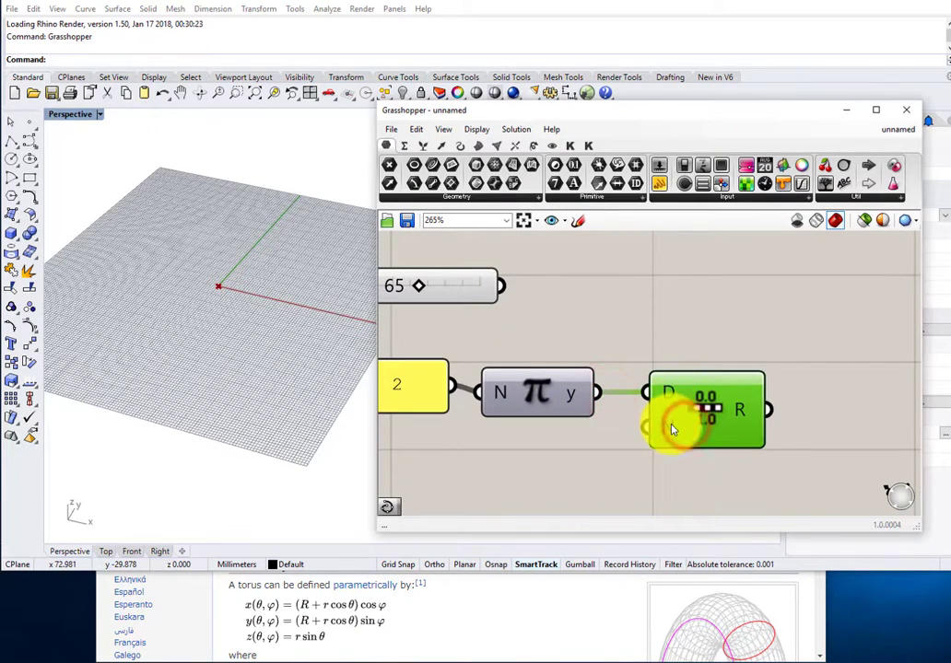
scroll(661, 400, "down", 2)
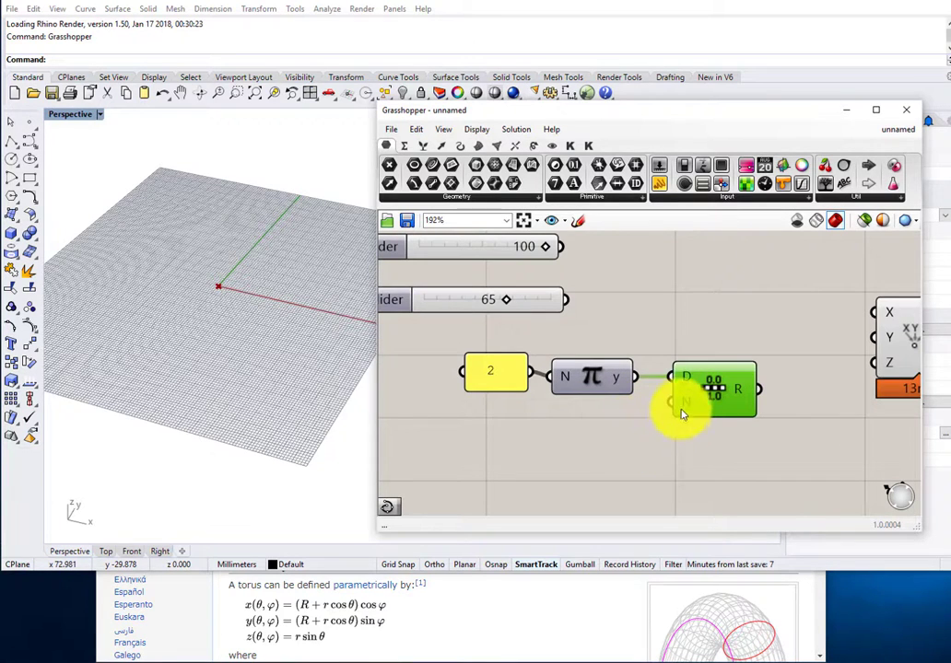
- Add a number slider set to 20, place it below the panel, and connect it to the Range component's N input
double_click(567, 461)
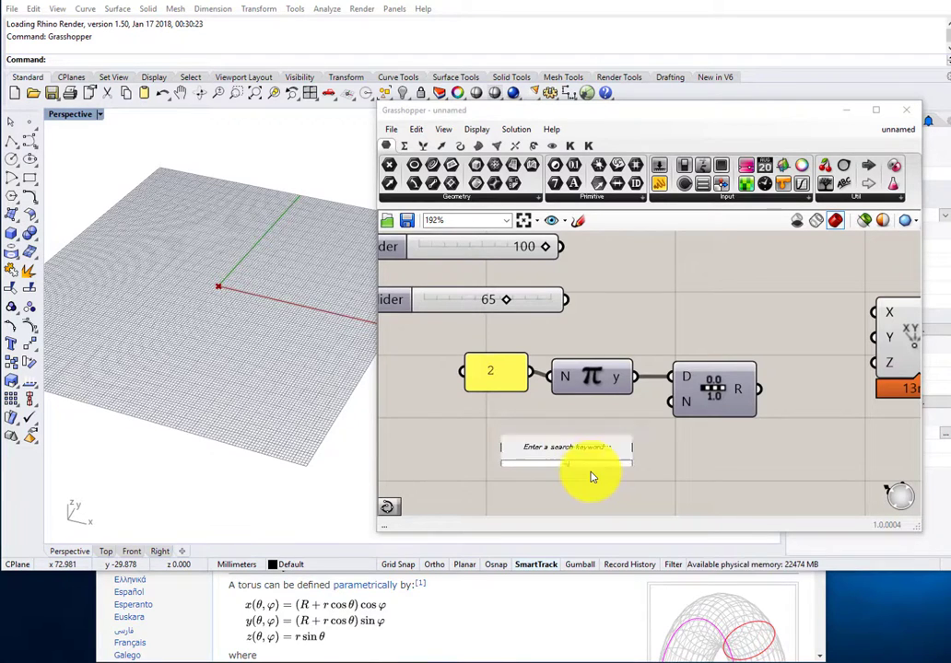
type("2")
key("BackSpace")
key("BackSpace")
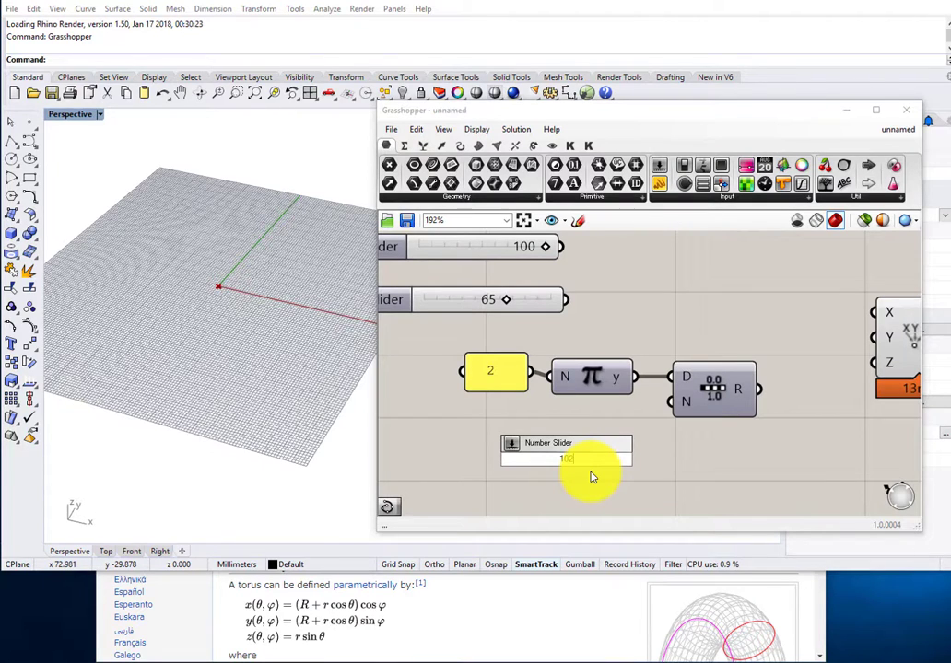
type("20")
key("Return")
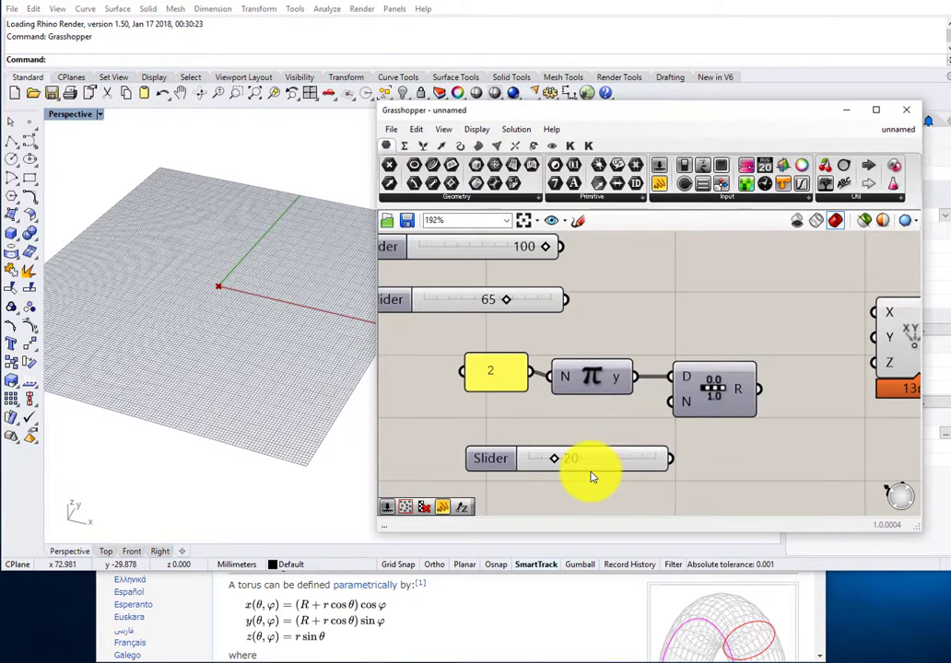
left_click_drag(587, 458, 564, 436)
left_click_drag(649, 435, 673, 403)
- Move the Construct Point component farther from the Range and shift the panel, Pi, Steps slider and Range group lower below the sliders
scroll(783, 405, "down", 2)
right_click_drag(851, 371, 673, 367)
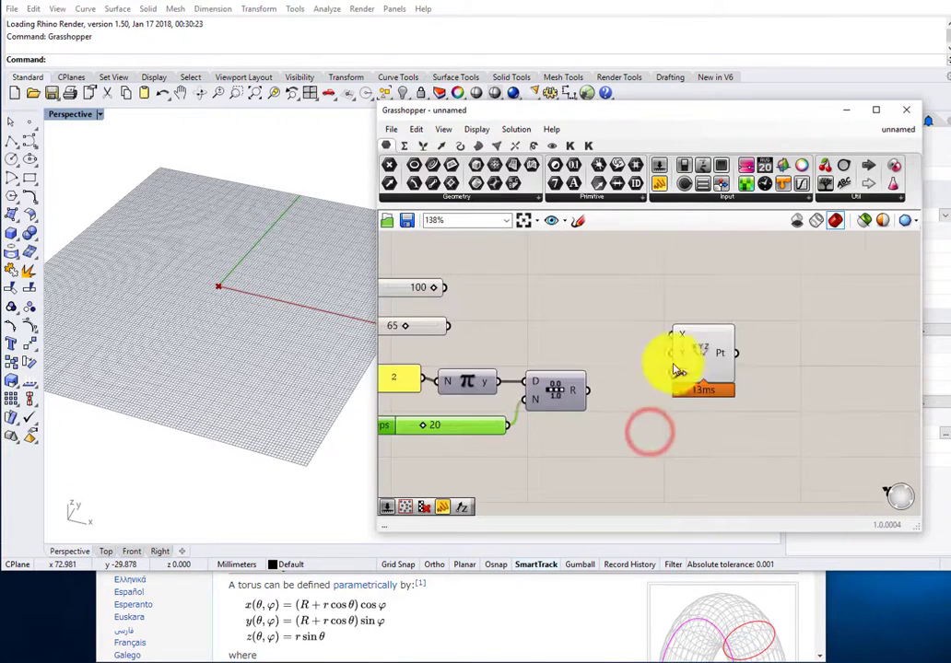
left_click_drag(711, 355, 778, 349)
scroll(691, 347, "down", 2)
left_click(757, 356)
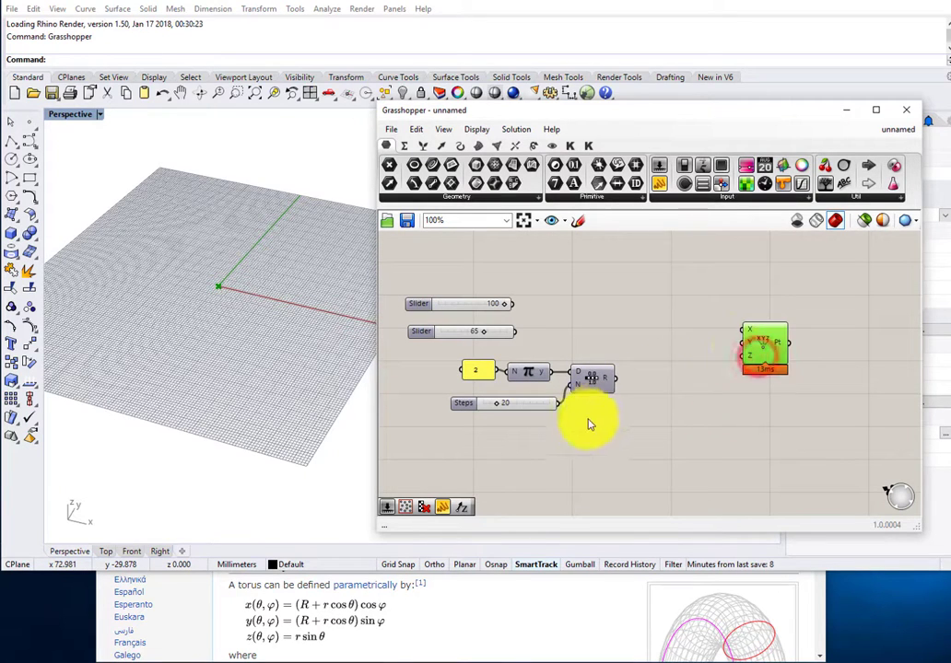
left_click_drag(583, 430, 482, 369)
left_click_drag(590, 376, 565, 416)
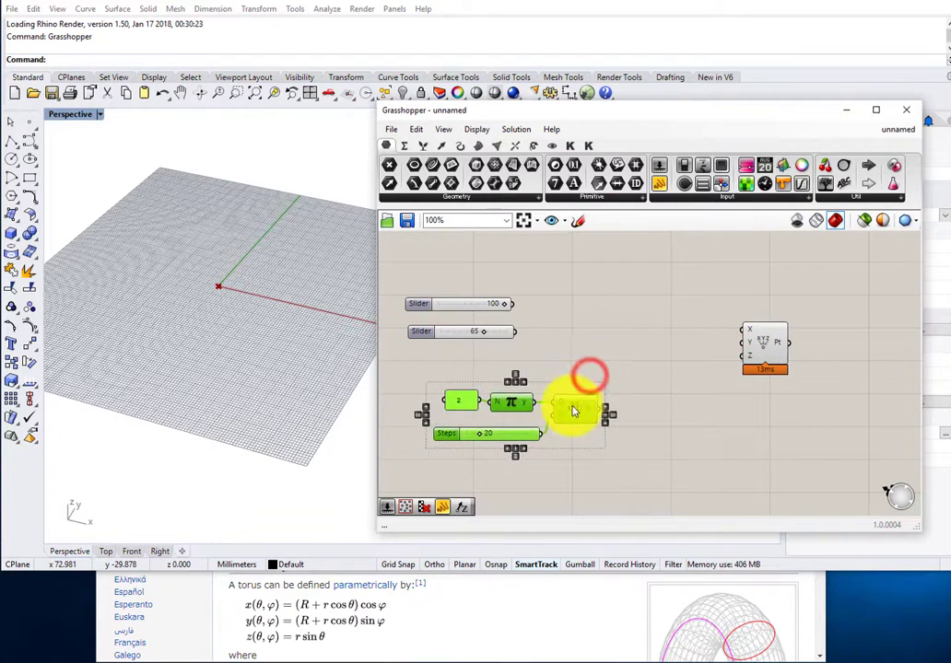
- Add a Cosine component, connect the Range output to its input, and align it beside the Range
scroll(572, 411, "up", 3)
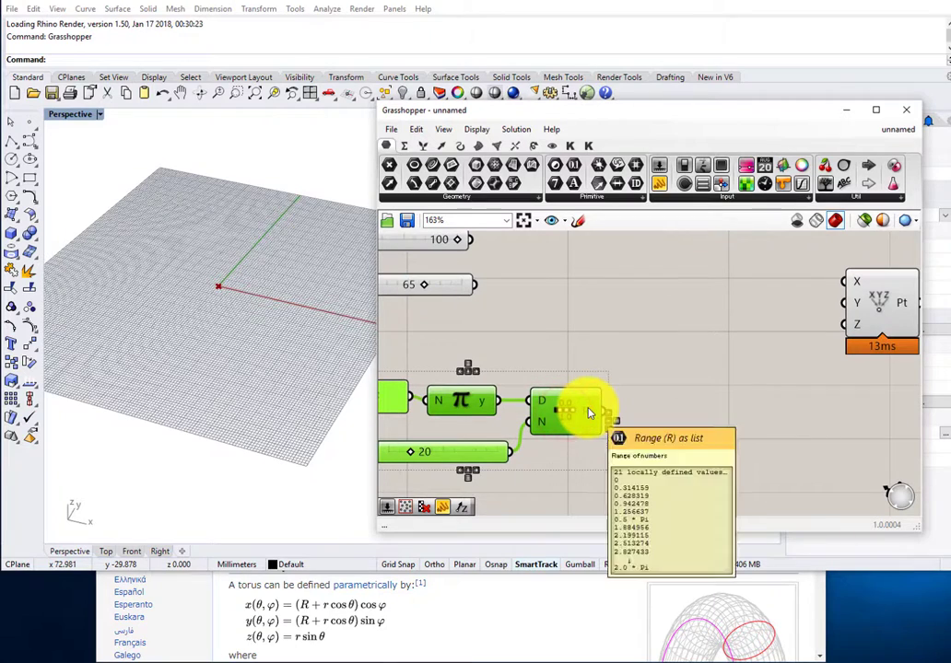
double_click(665, 394)
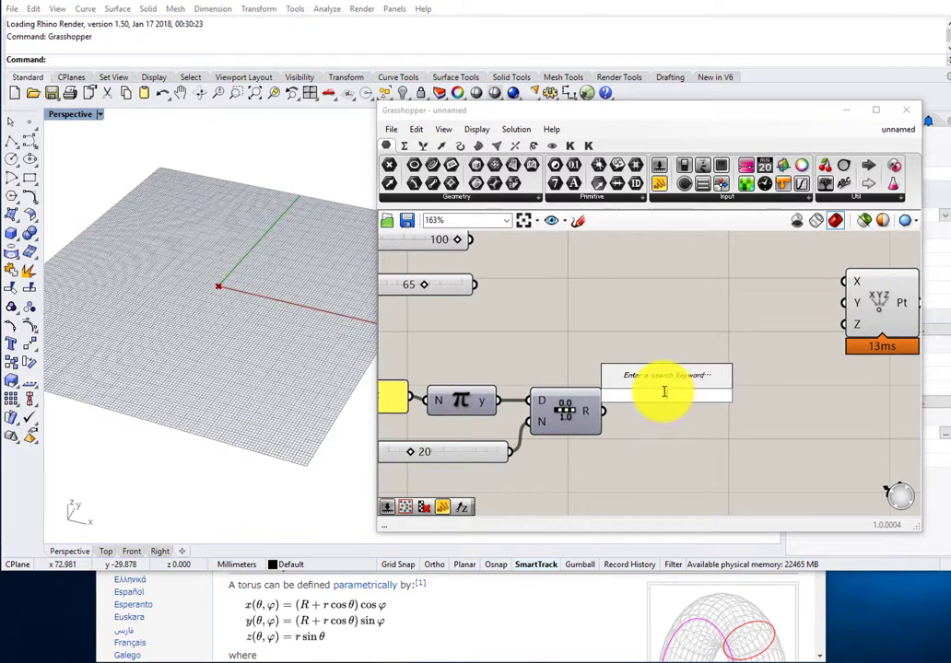
type("cos")
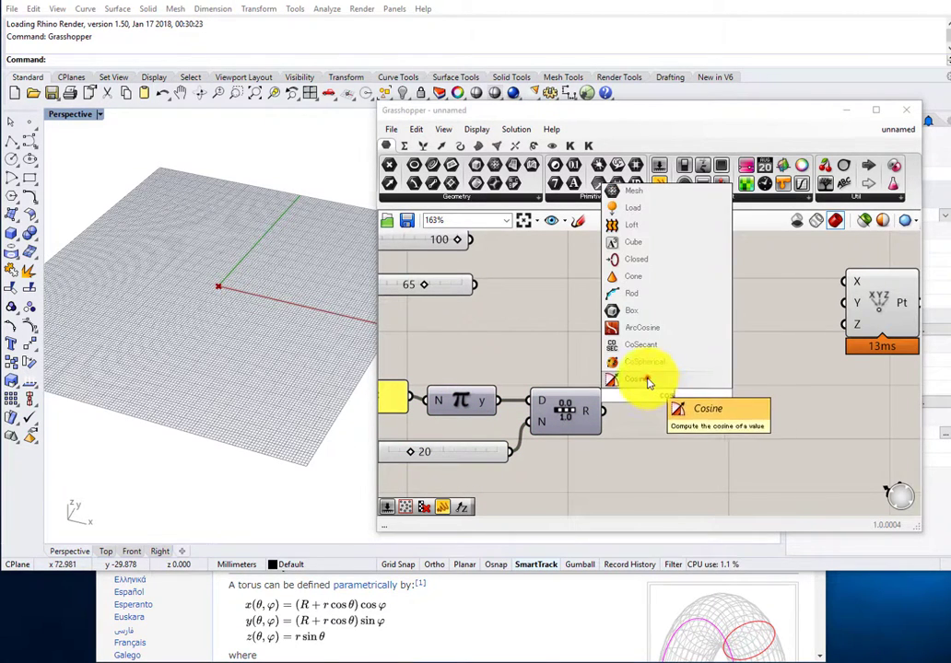
left_click(649, 381)
left_click_drag(604, 417, 679, 408)
scroll(679, 408, "down", 3)
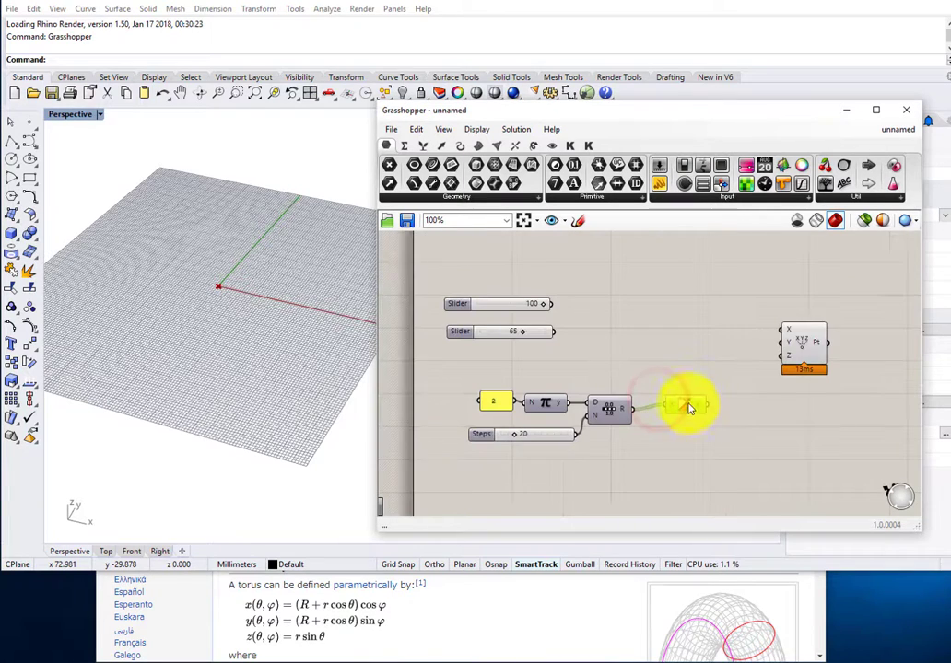
left_click(685, 409)
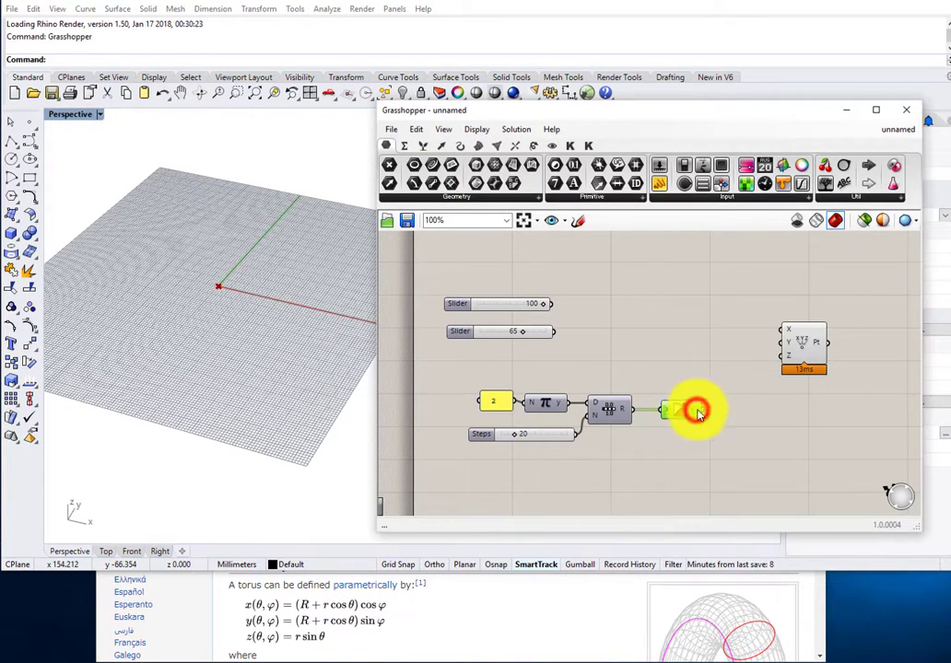
- Add a Multiplication component with the 65 slider connected to A and the Cosine output connected to B
right_click_drag(764, 404, 706, 423)
left_click_drag(759, 374, 798, 363)
double_click(699, 363)
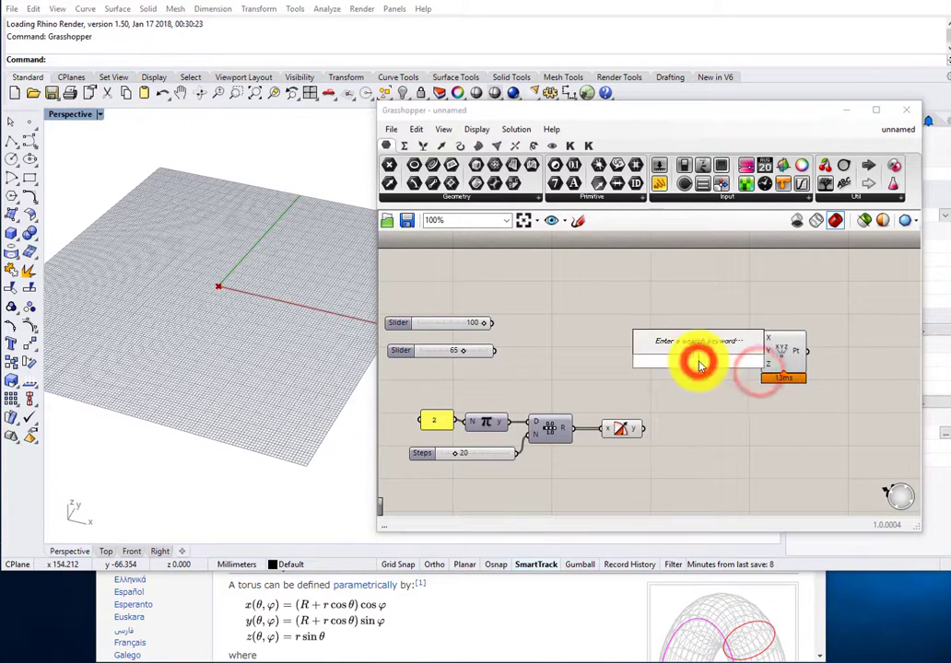
type("mul")
left_click(682, 327)
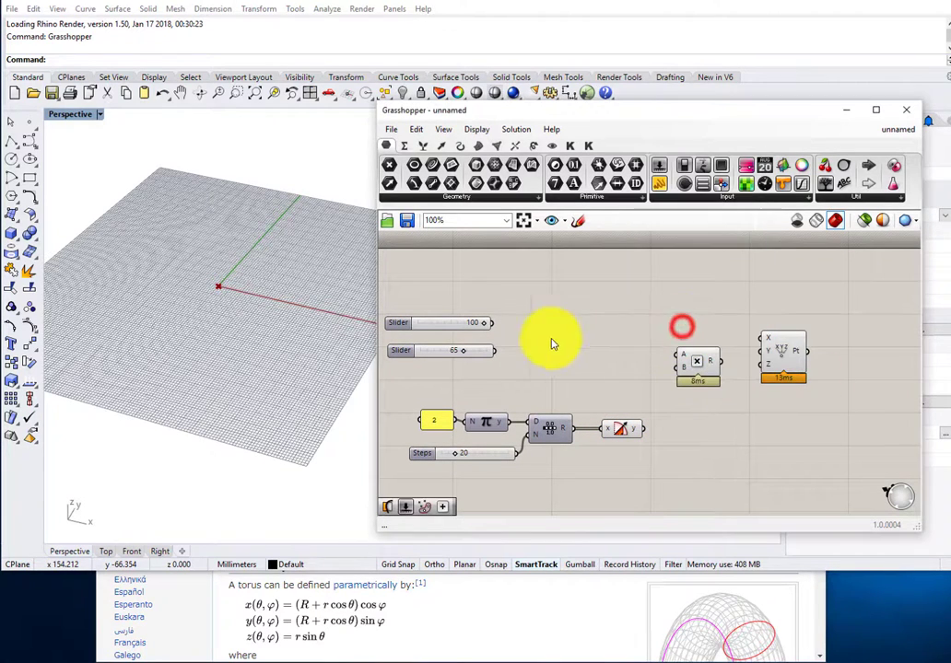
left_click_drag(496, 352, 677, 359)
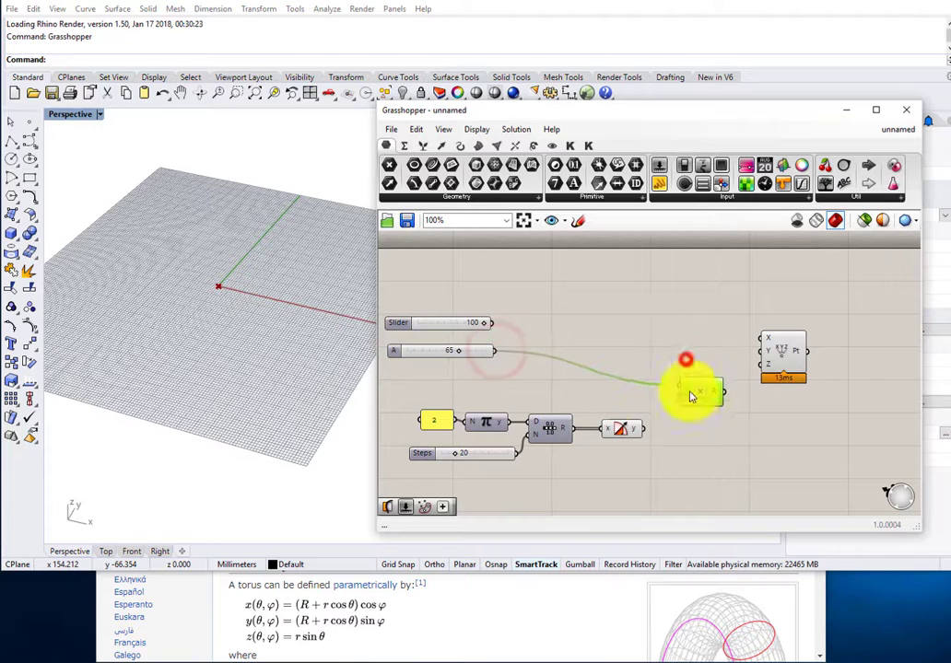
left_click_drag(641, 429, 690, 403)
- Move the Construct Point component farther from the Multiplication component and nudge the Multiplication closer to the Cosine
right_click_drag(728, 430, 684, 371)
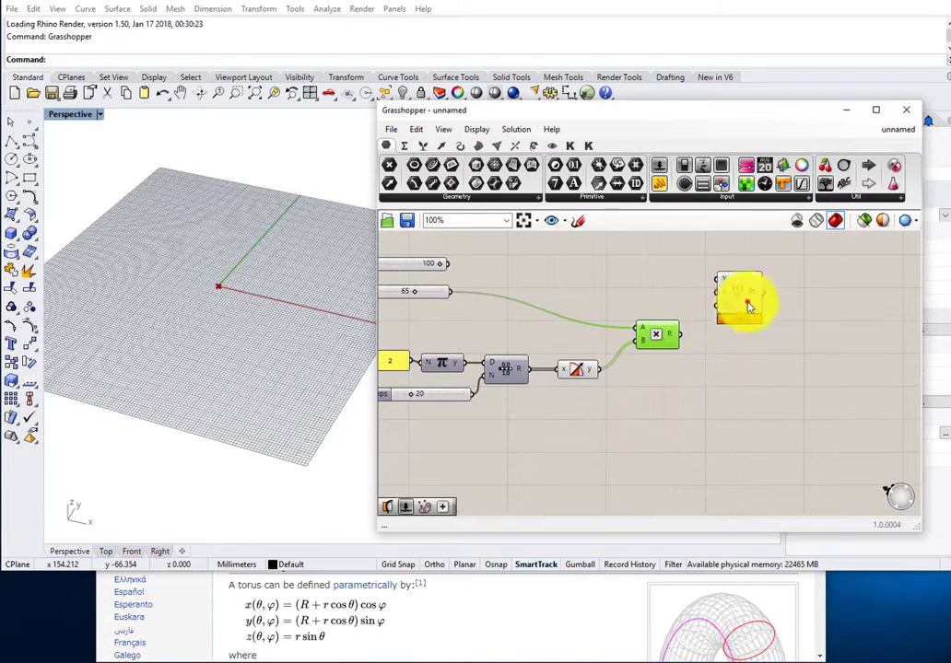
left_click_drag(748, 302, 776, 303)
scroll(736, 334, "down", 3)
scroll(680, 356, "up", 3)
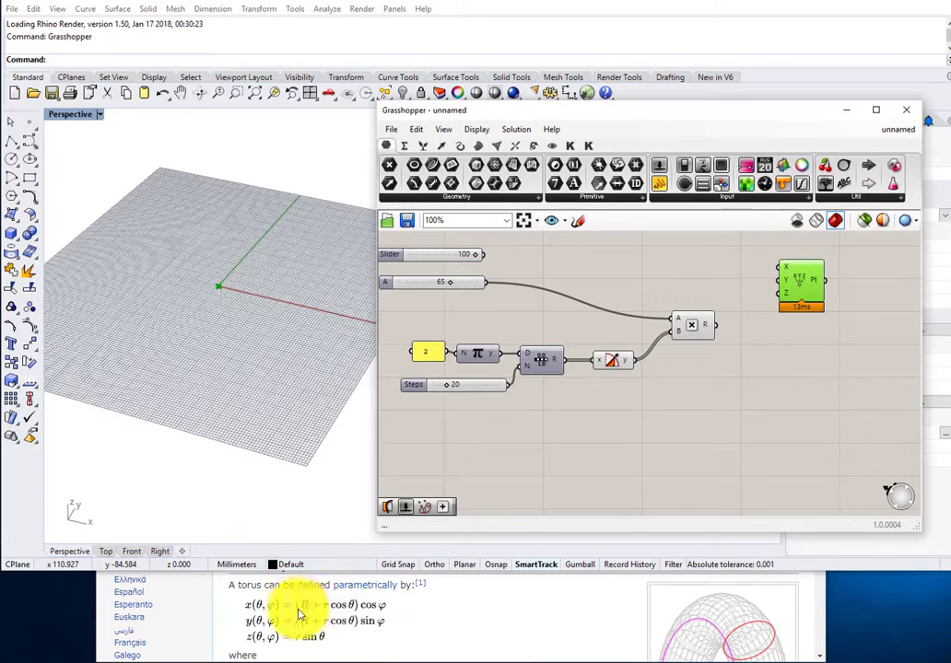
scroll(643, 418, "up", 2)
left_click(643, 375)
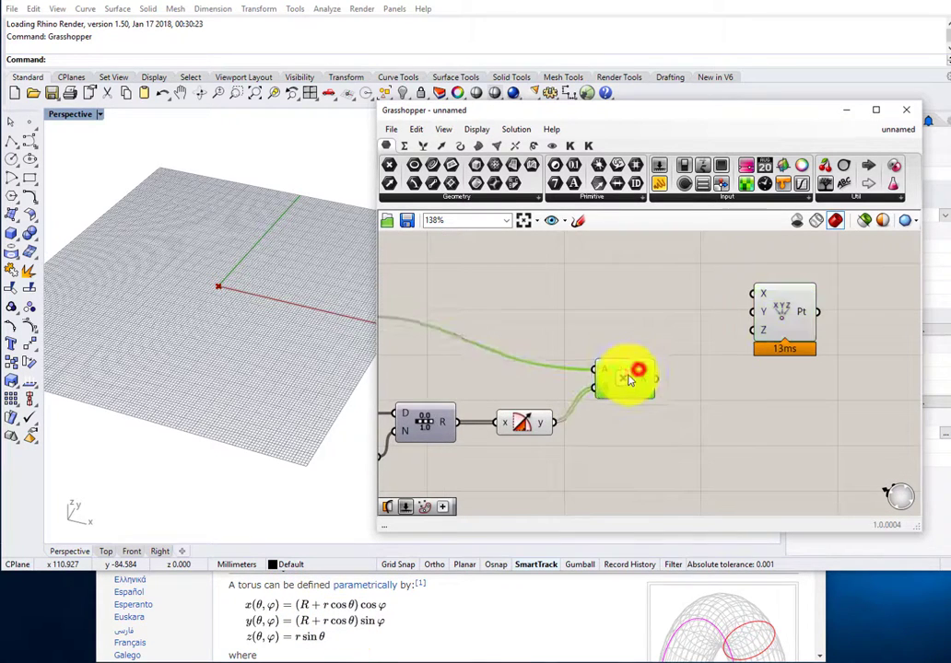
- Examine the torus equations in the article and view the Perspective ground plane from above
scroll(632, 373, "down", 2)
scroll(380, 608, "up", 5)
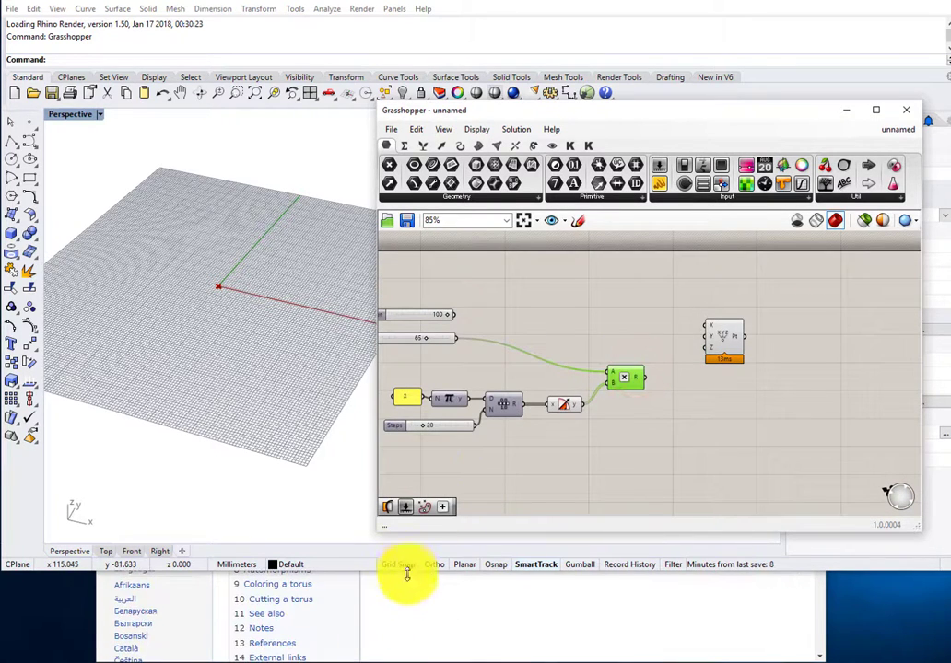
scroll(404, 589, "down", 5)
scroll(403, 608, "up", 1)
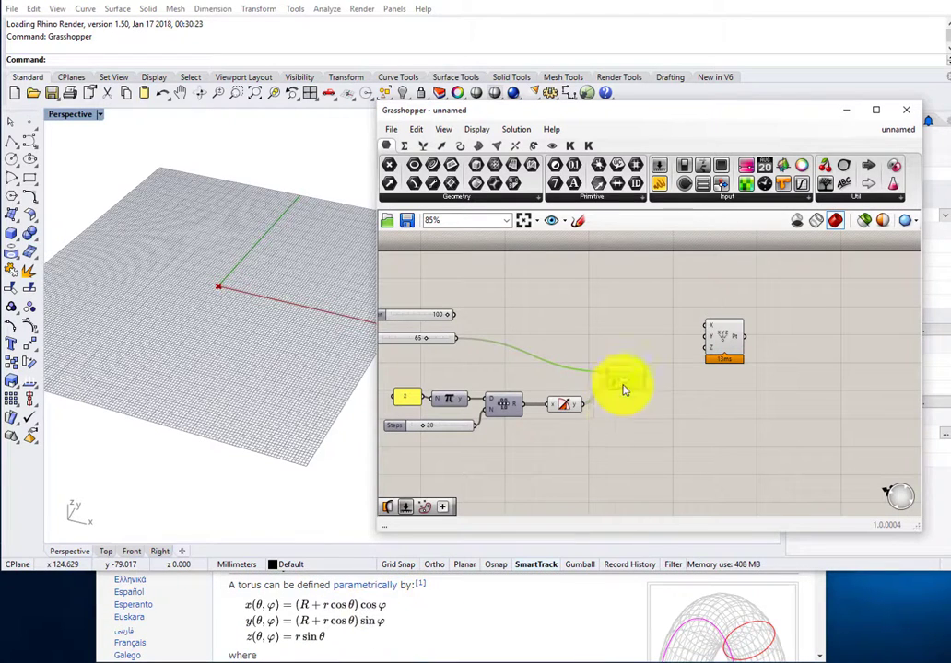
right_click_drag(625, 391, 735, 335)
scroll(589, 419, "up", 2)
double_click(486, 438)
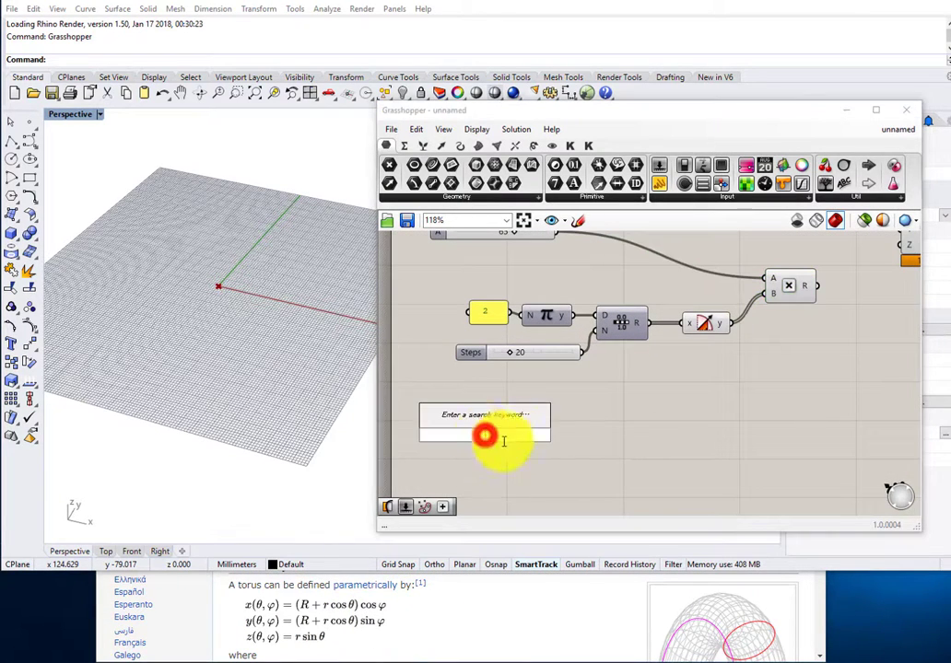
left_click(579, 468)
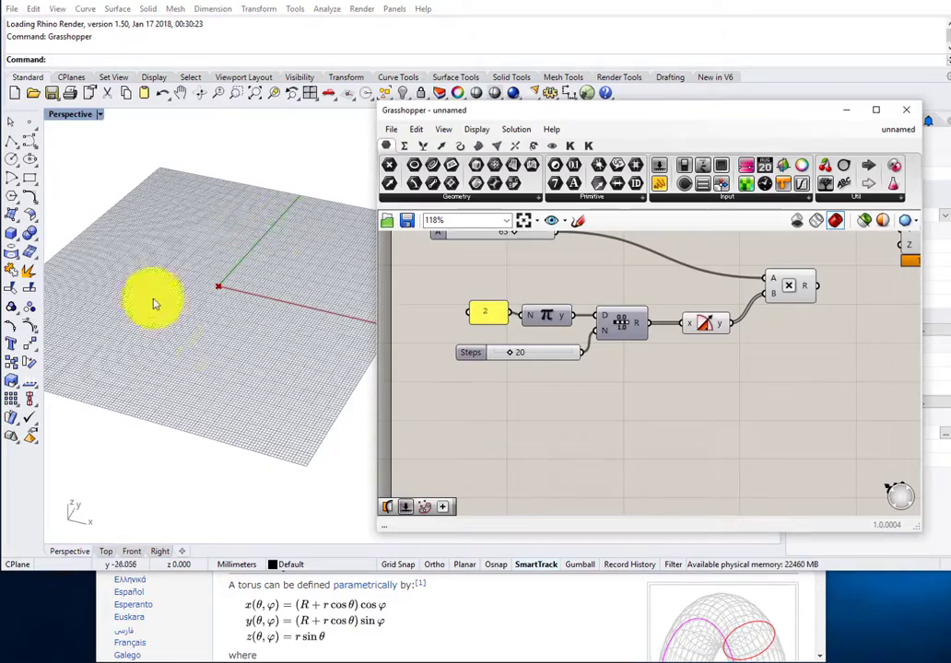
mouse_move(324, 282)
right_mouse_down()
mouse_move(297, 329)
mouse_move(306, 399)
mouse_move(313, 291)
right_mouse_up()
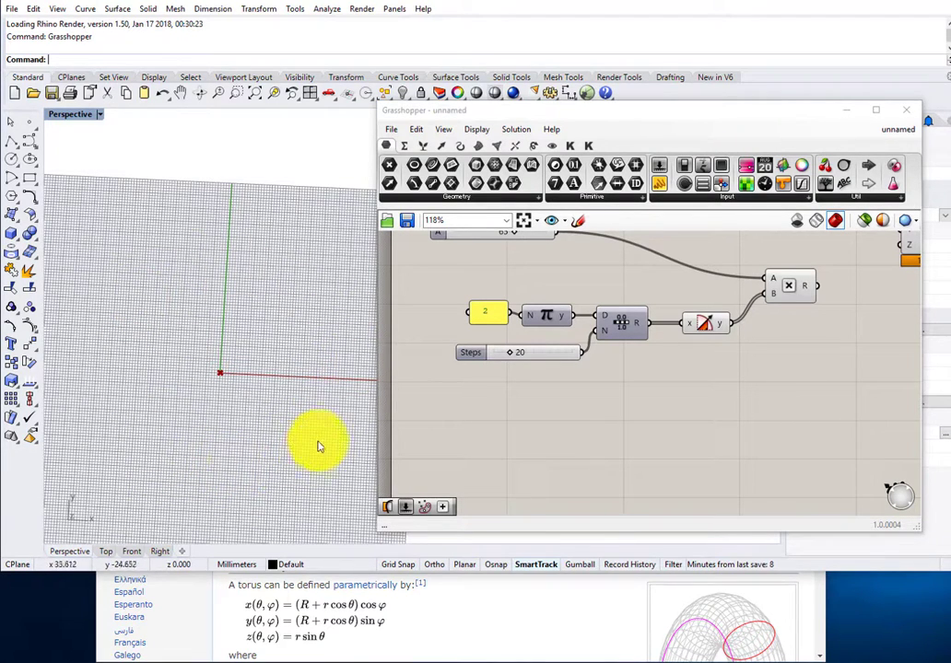
- Duplicate the panel, Pi, Steps slider and Range group and place the copy below the original
left_click(547, 434)
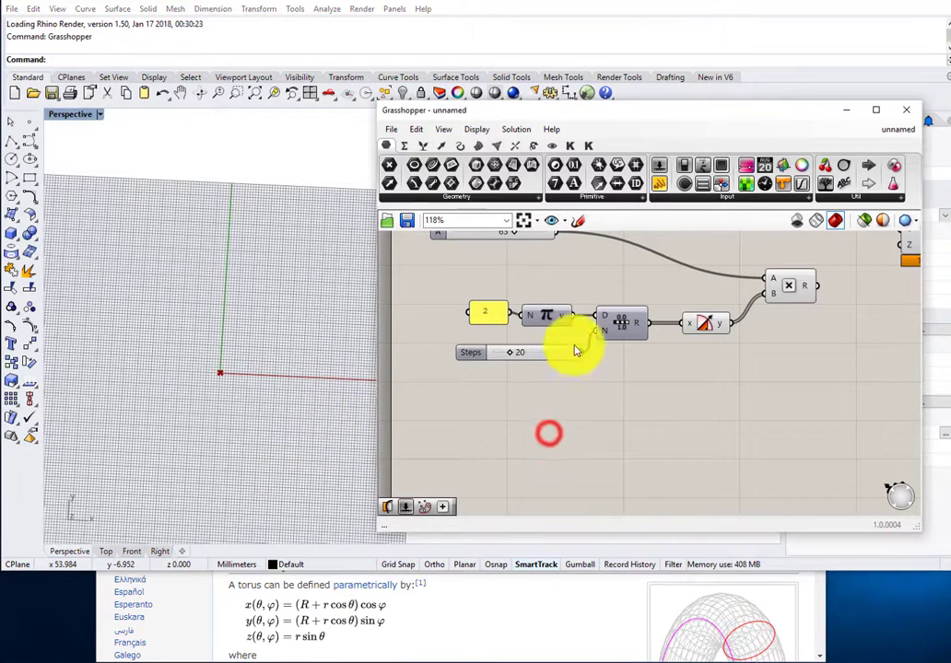
left_click_drag(620, 270, 486, 380)
key("ctrl+c")
key("ctrl+v")
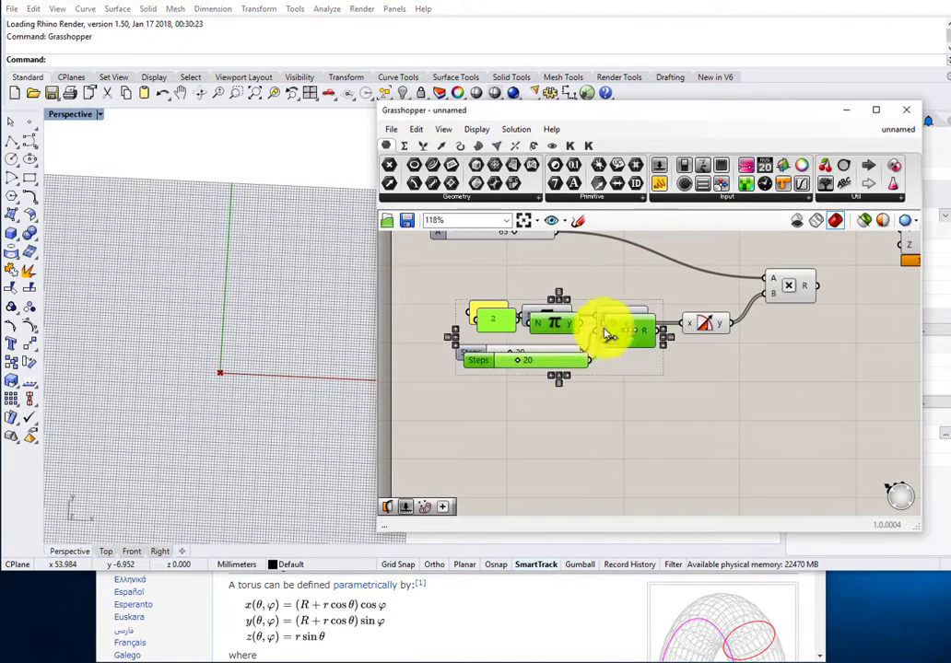
left_click_drag(624, 329, 624, 430)
- Set the copied Steps slider to 14 and nudge the copied group into line with the original
left_click(615, 456)
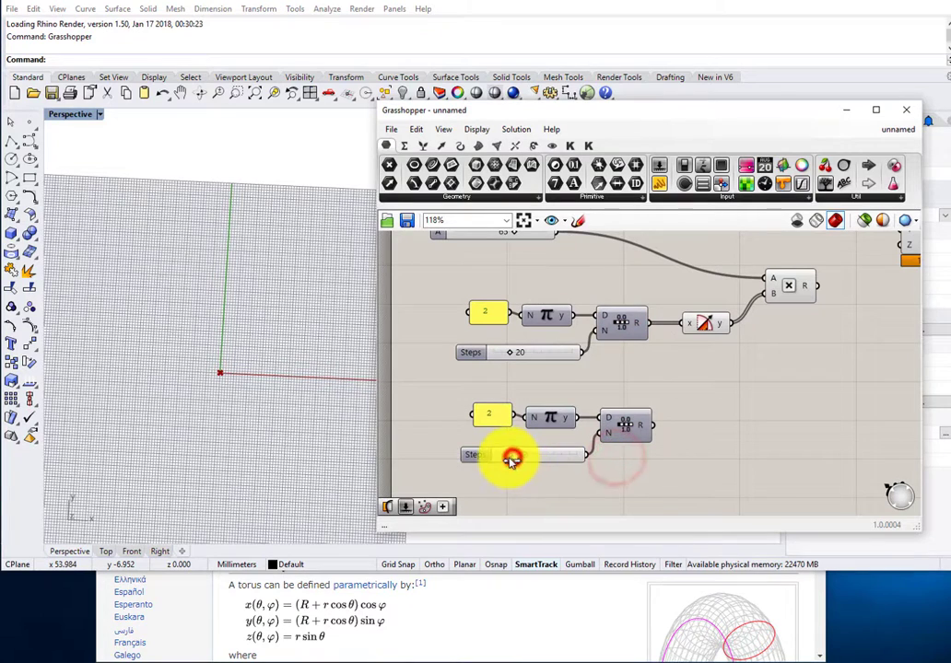
left_click_drag(641, 493, 481, 420)
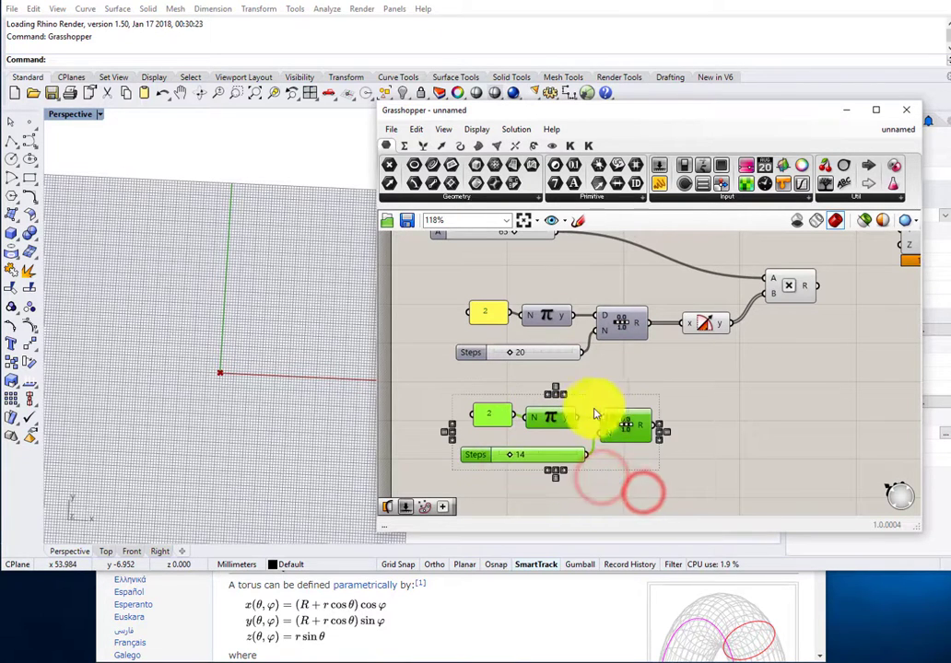
mouse_move(621, 432)
left_mouse_down()
mouse_move(616, 441)
mouse_move(617, 432)
left_mouse_up()
left_click(688, 422)
- Add a second Cosine component and connect the copied Range's output to its input
right_click_drag(702, 393, 684, 403)
double_click(684, 403)
type("cos")
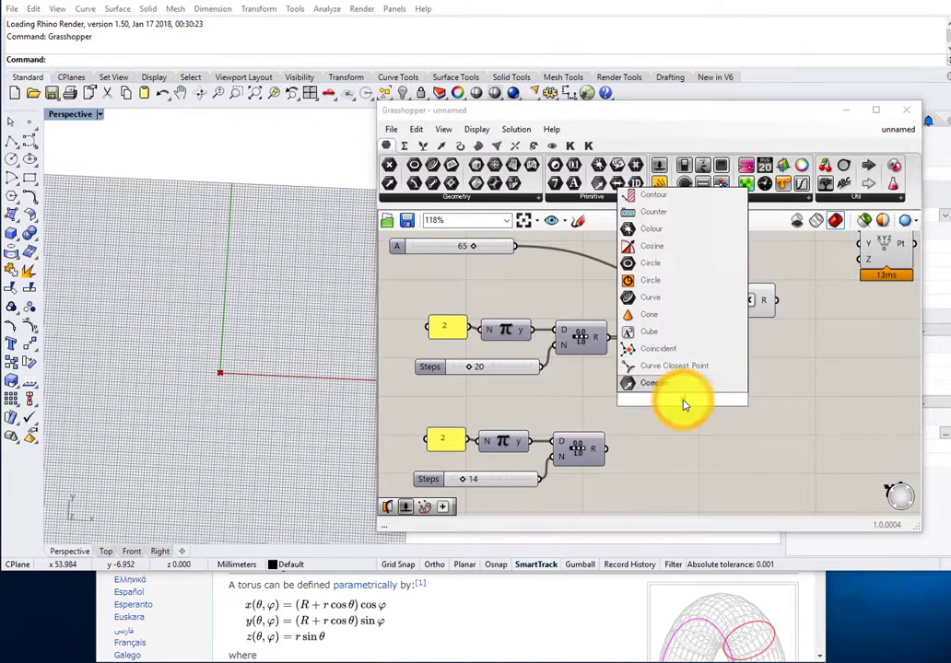
left_click(651, 387)
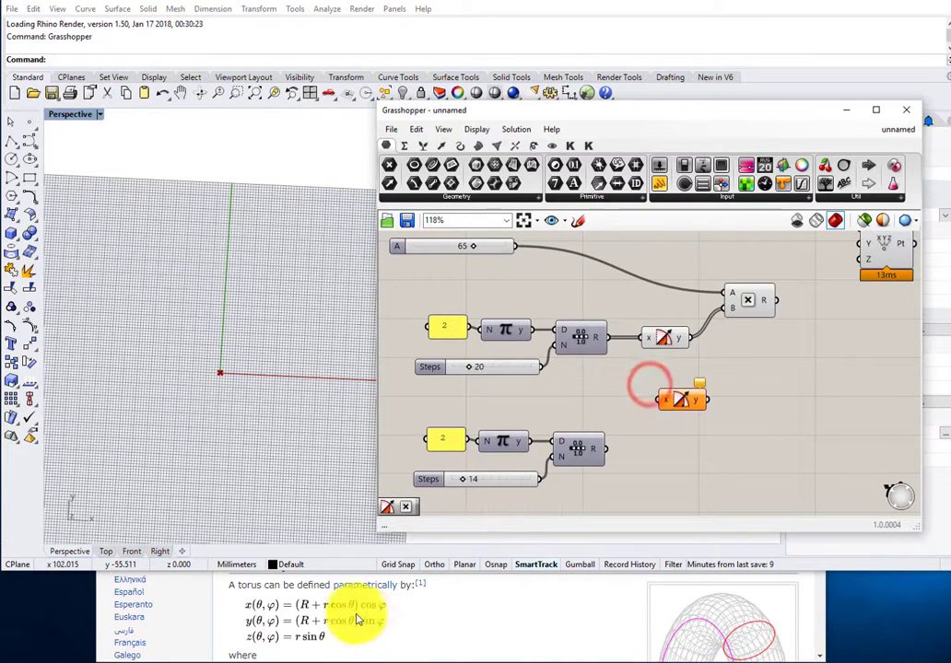
left_click_drag(604, 450, 830, 318)
- Move the Construct Point component farther away and position the second Cosine beyond the Multiplication component
right_click_drag(831, 320, 715, 369)
left_click_drag(747, 297, 796, 301)
scroll(663, 339, "up", 2)
left_click_drag(660, 408, 675, 406)
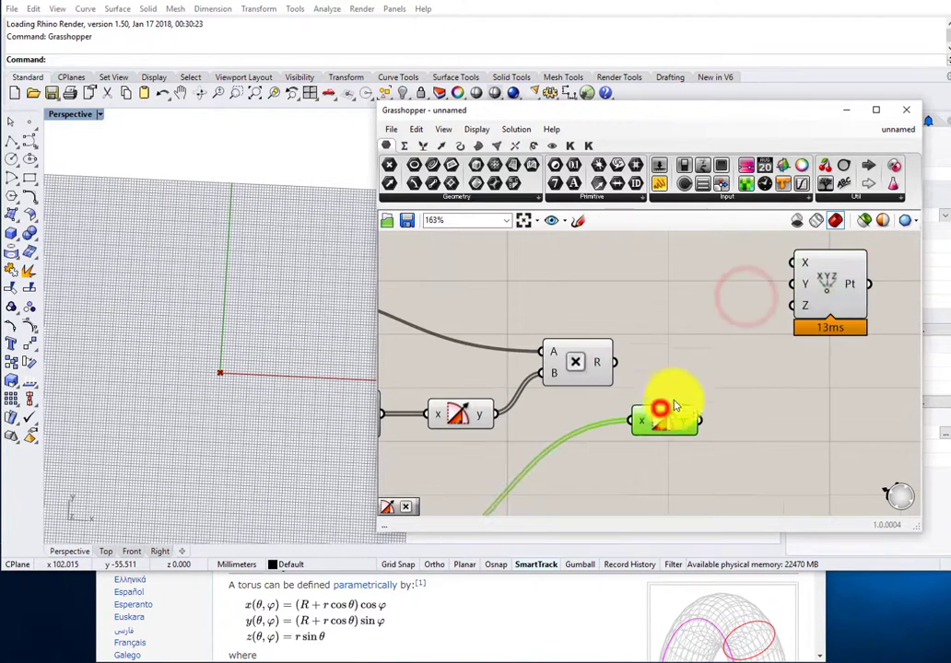
- Add a second Multiplication component, connecting the first Multiplication's result to A and the second Cosine's output to B
double_click(701, 362)
type("mul")
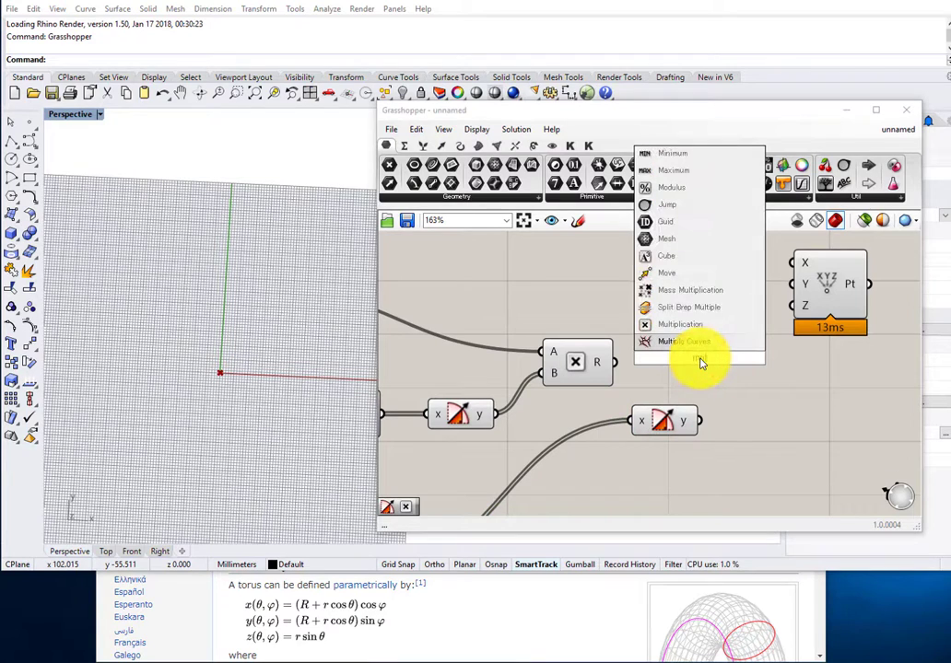
left_click(688, 325)
right_click_drag(575, 361, 641, 335)
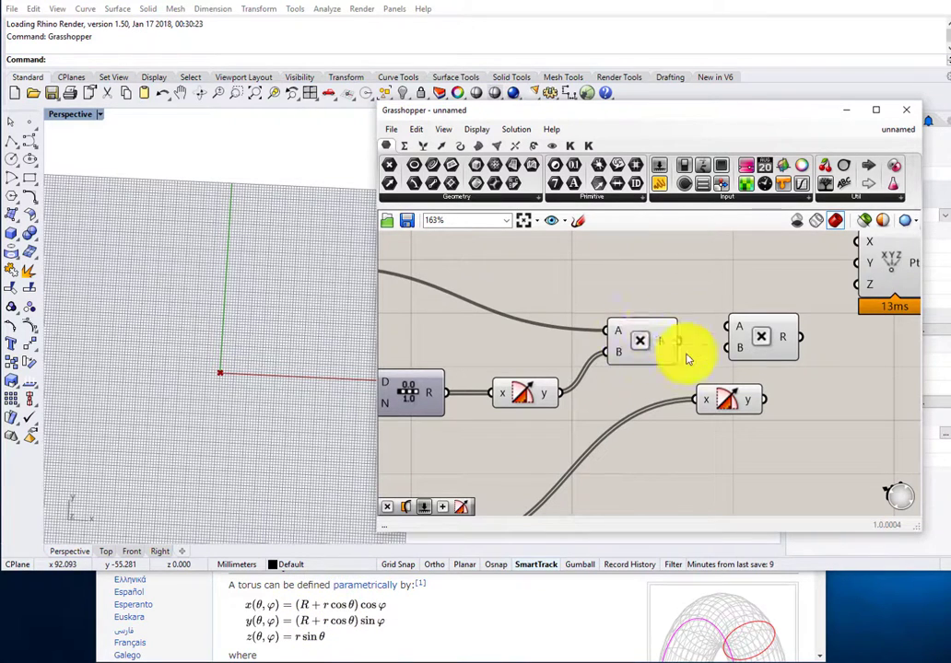
left_click_drag(650, 341, 730, 327)
left_click_drag(764, 337, 812, 351)
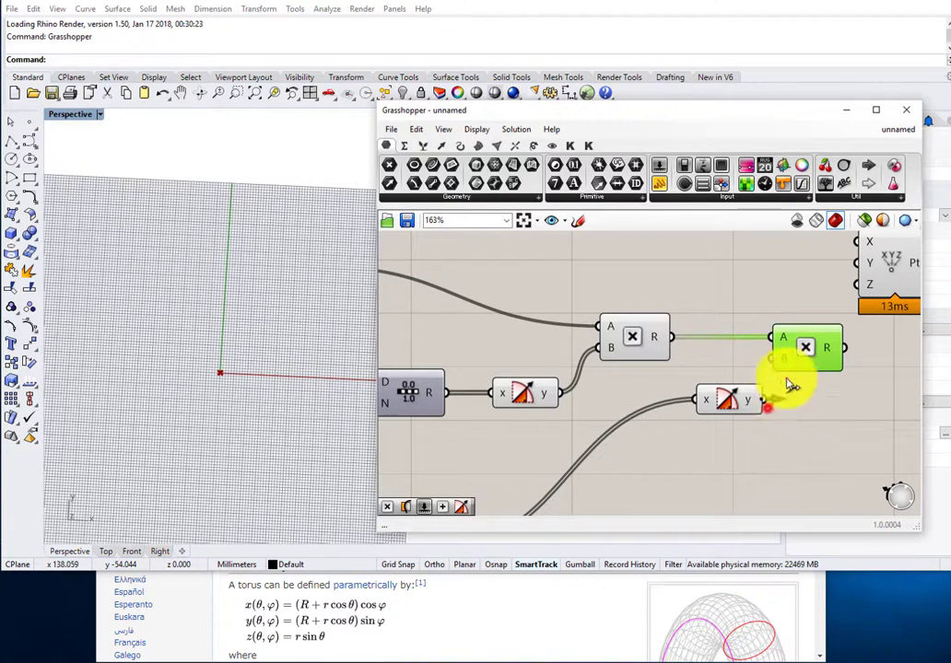
scroll(833, 361, "down", 3)
right_click_drag(762, 400, 704, 389)
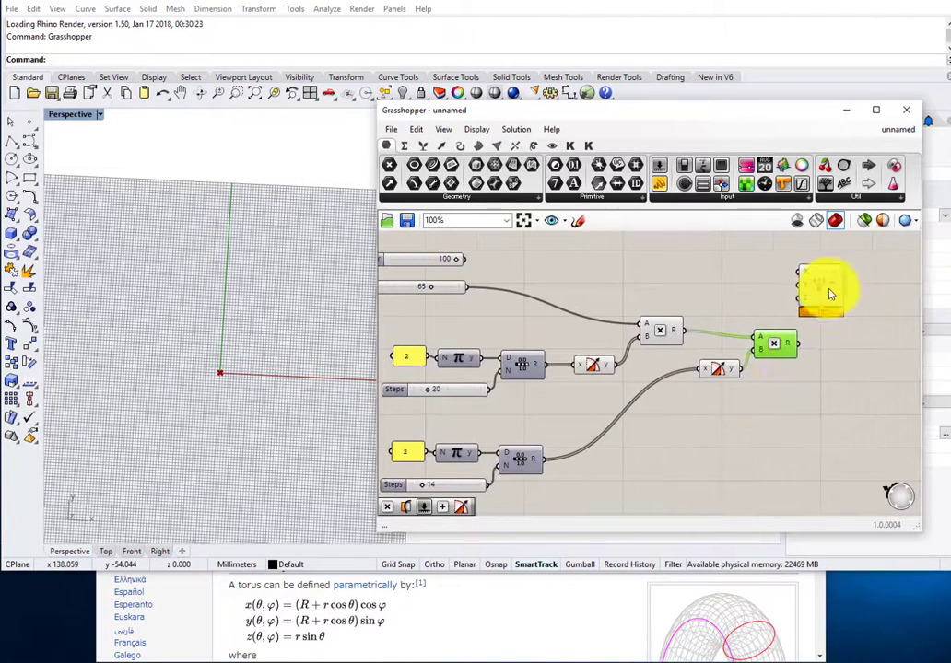
- Move Construct Point farther away and nudge the second Multiplication and second Cosine into a more spaced layout
left_click_drag(829, 288, 865, 288)
scroll(799, 341, "up", 2)
left_click_drag(766, 345, 781, 336)
scroll(775, 337, "down", 3)
scroll(738, 375, "up", 2)
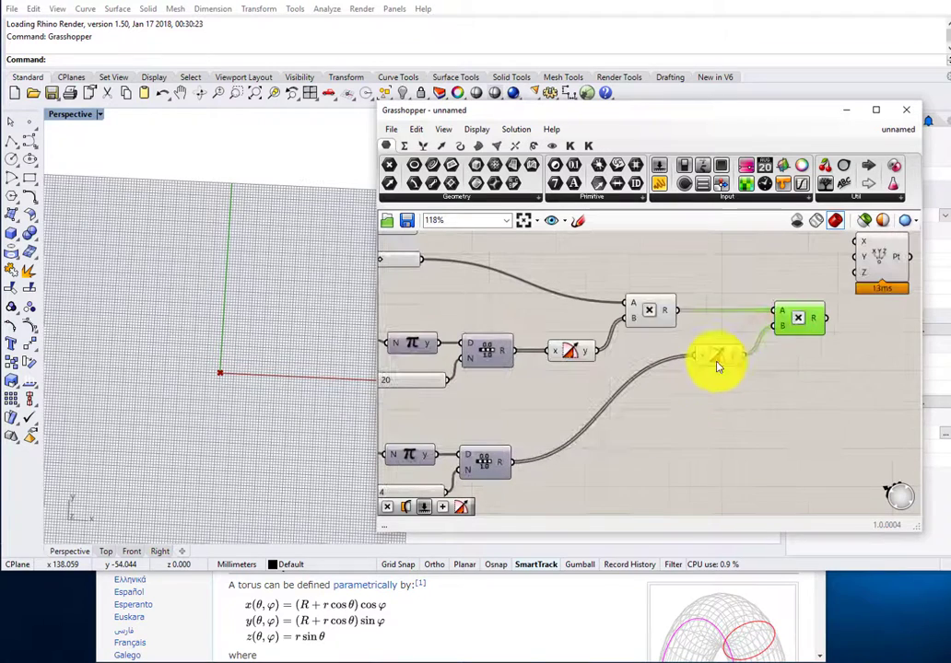
left_click_drag(720, 360, 730, 360)
left_click(723, 431)
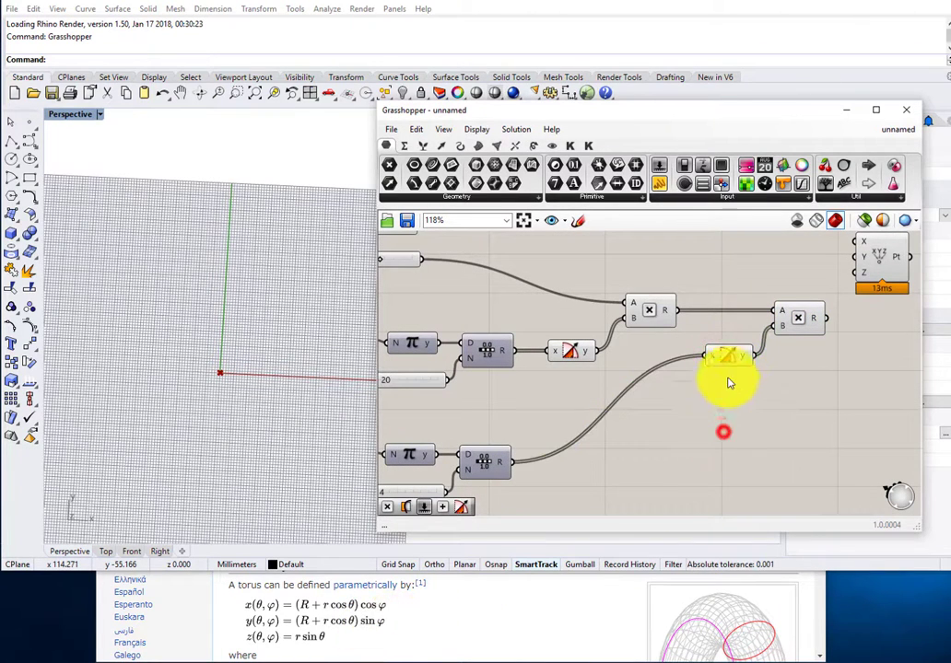
- Add a Sine component below the second Cosine and connect the 14-step Range's output to its input
double_click(734, 441)
type("sine")
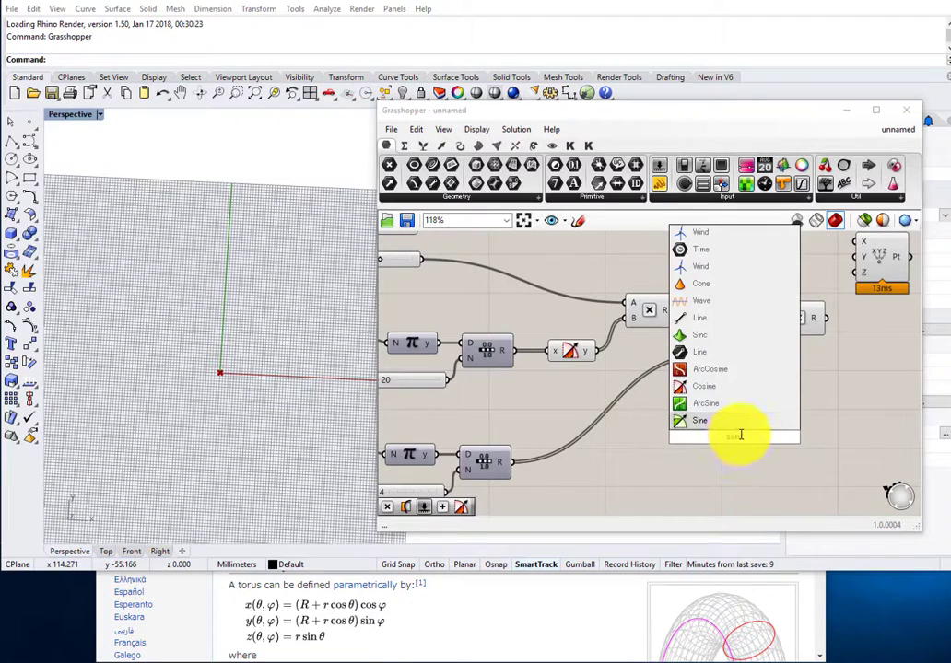
key("Return")
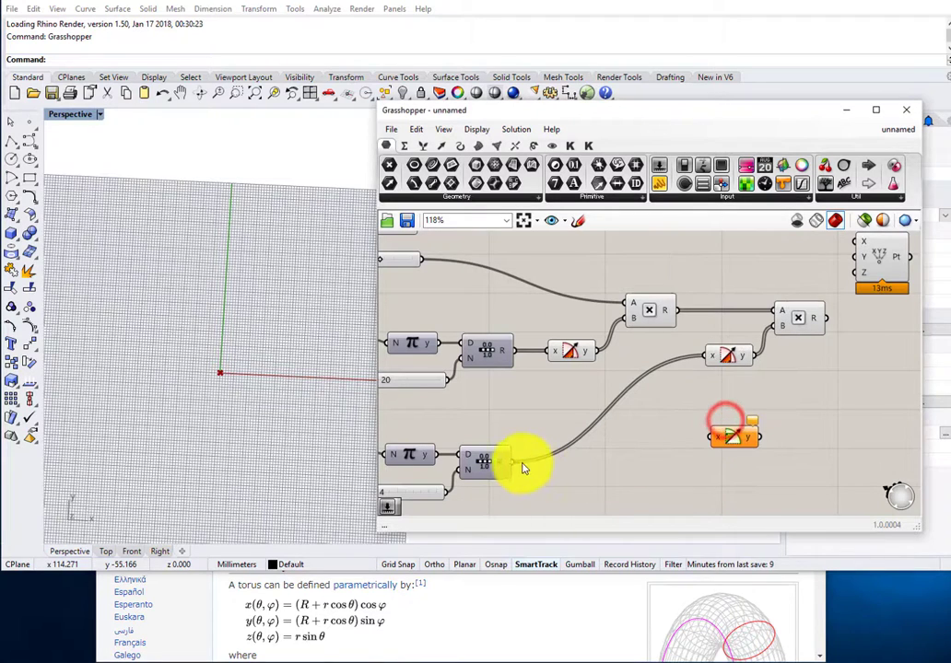
left_click_drag(509, 462, 721, 443)
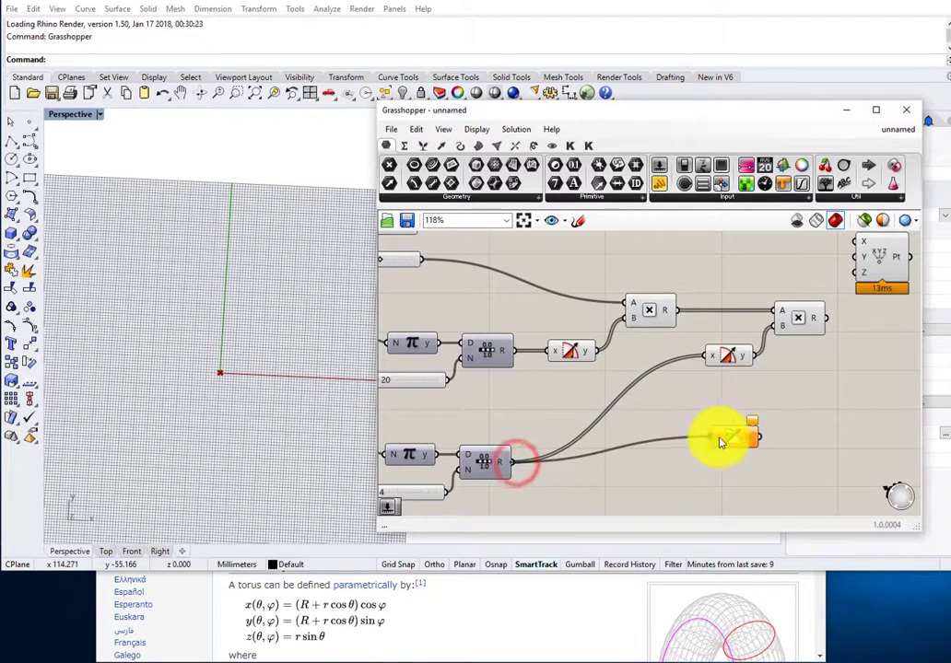
- Duplicate the second Multiplication below itself, fed by the first Multiplication's result in A and the Sine output in B
left_click(796, 319)
left_click_drag(807, 328, 806, 403, "alt")
scroll(802, 388, "up", 2)
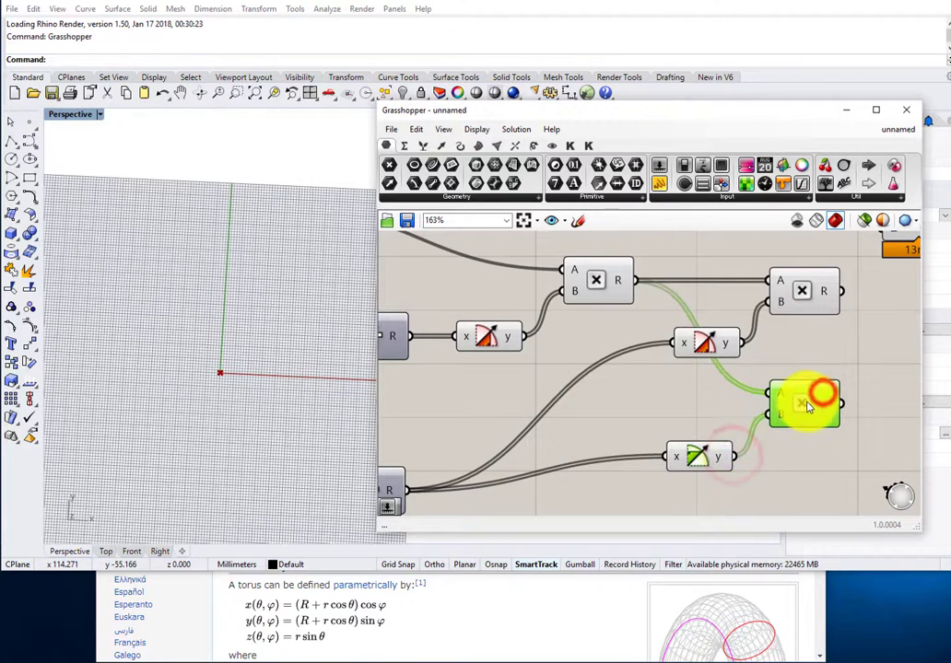
- Reposition Construct Point and connect the Cosine-based product to X and the Sine-based product to Y
right_click_drag(830, 376, 733, 397)
scroll(736, 365, "down", 1)
right_click_drag(782, 285, 761, 370)
left_click_drag(785, 339, 834, 375)
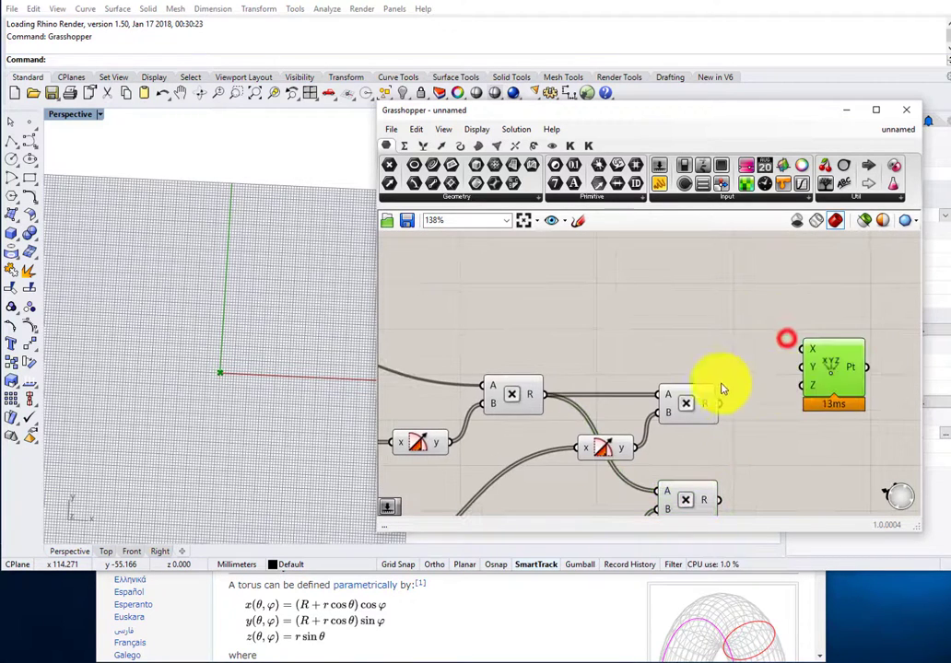
right_click_drag(719, 381, 692, 321)
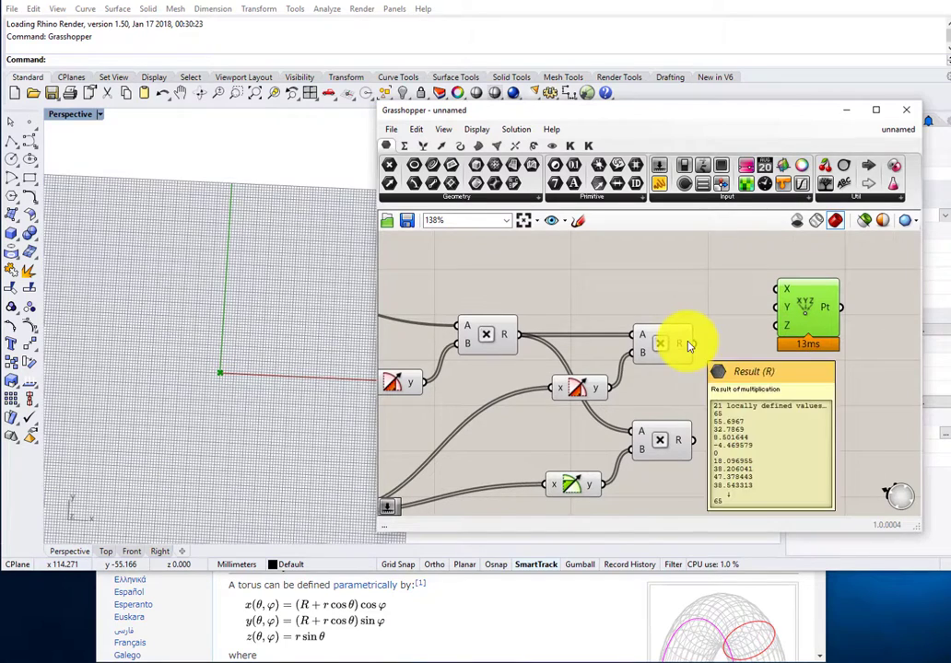
left_click_drag(692, 344, 800, 304)
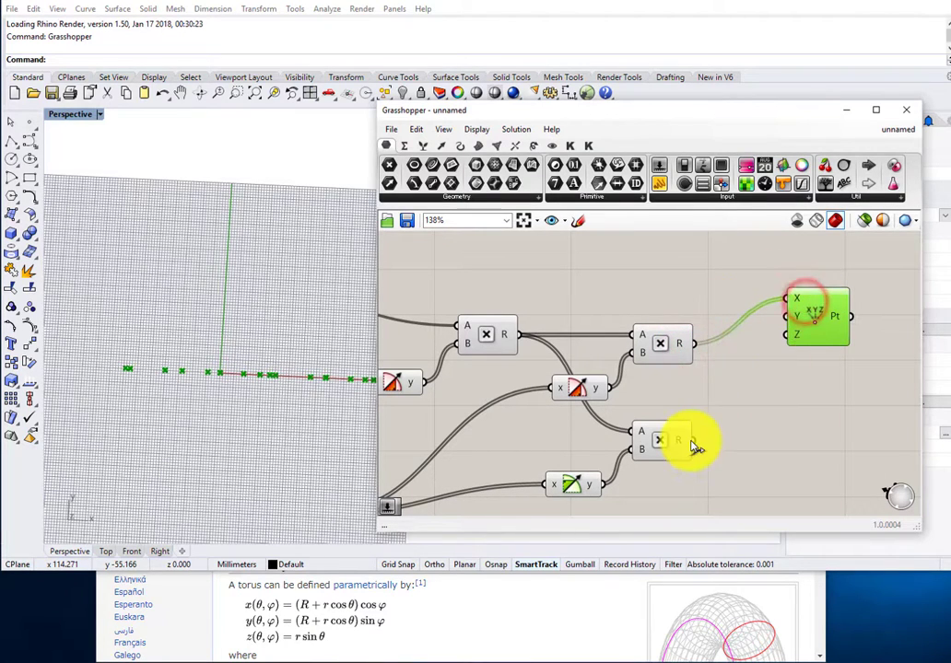
left_click_drag(693, 441, 786, 317)
- Examine the generated points in the viewport and trace how the two Ranges feed the trigonometric and Multiplication components
right_click_drag(233, 365, 252, 304)
right_click_drag(551, 385, 608, 330)
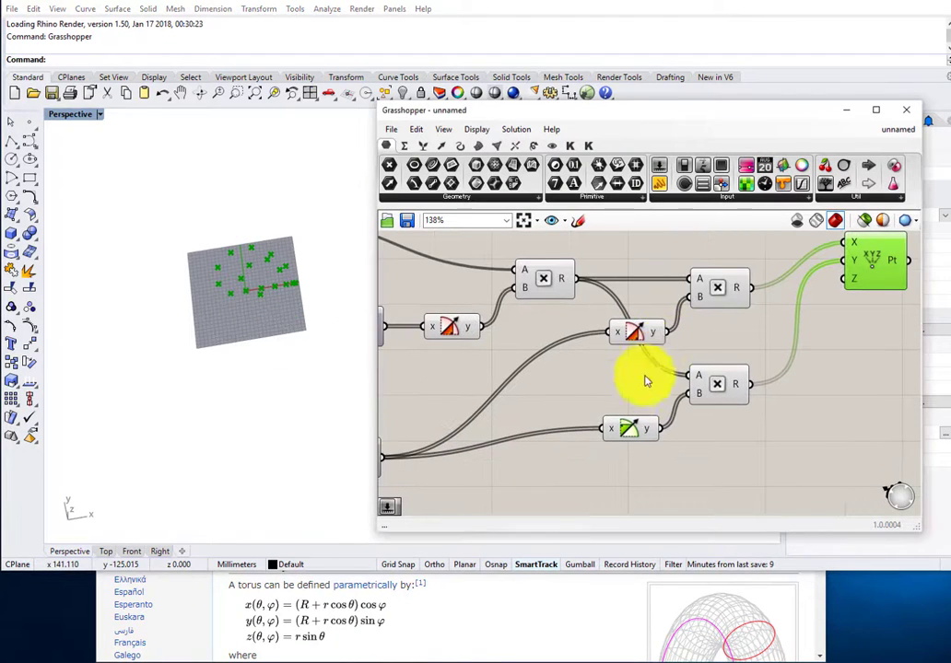
scroll(700, 369, "down", 2)
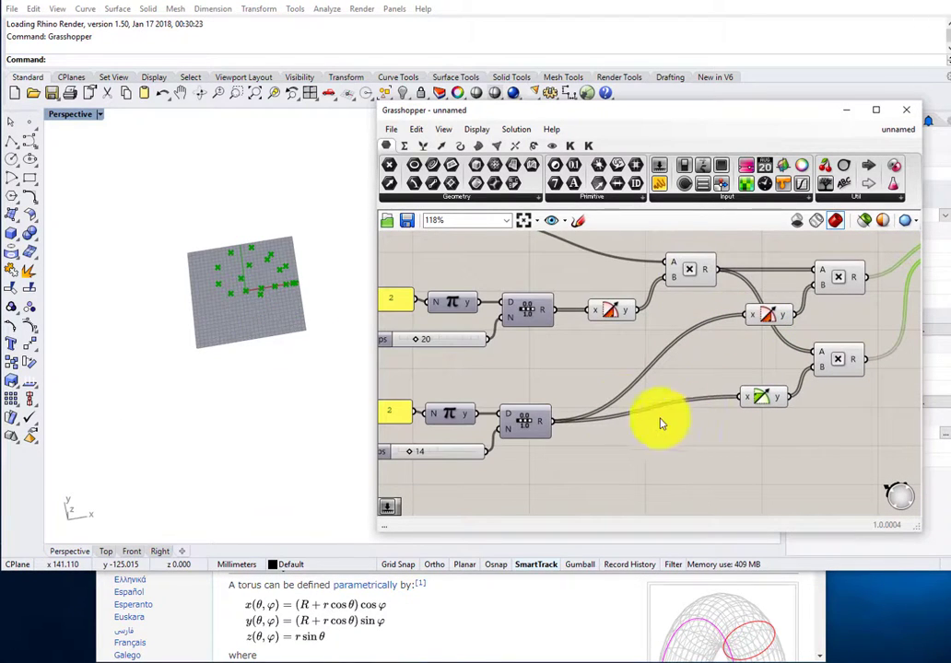
right_click_drag(567, 420, 616, 414)
scroll(615, 412, "up", 2)
scroll(616, 403, "down", 1)
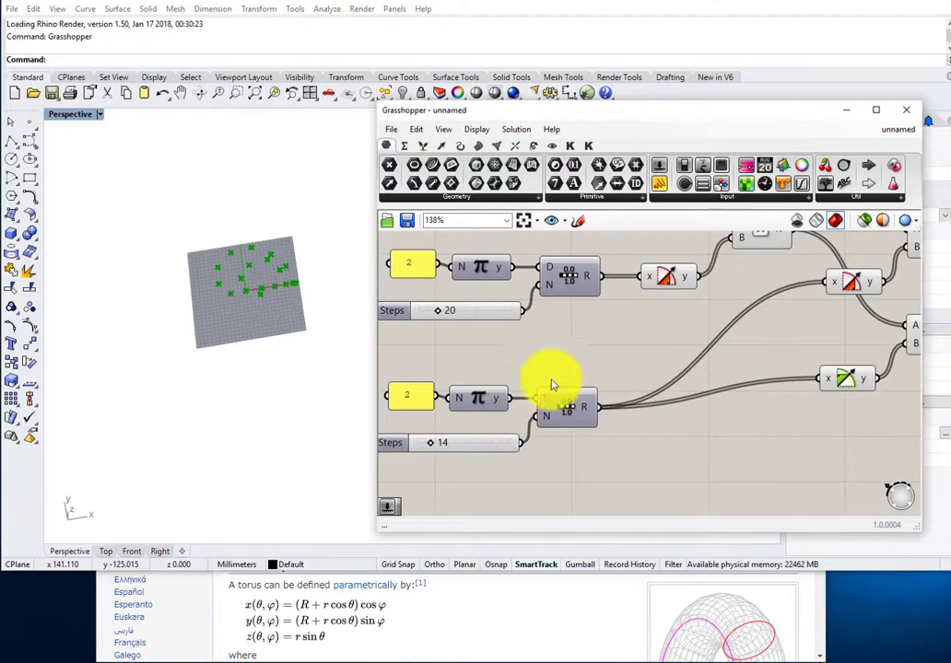
right_click_drag(667, 296, 626, 355)
scroll(627, 352, "up", 3)
scroll(676, 327, "down", 4)
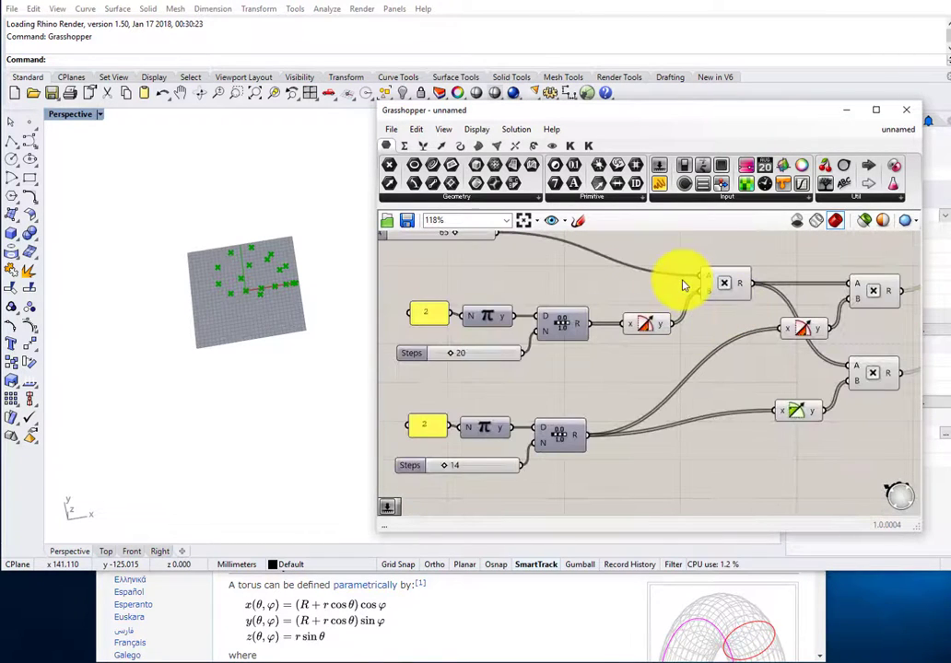
left_click(724, 286)
scroll(615, 318, "up", 1)
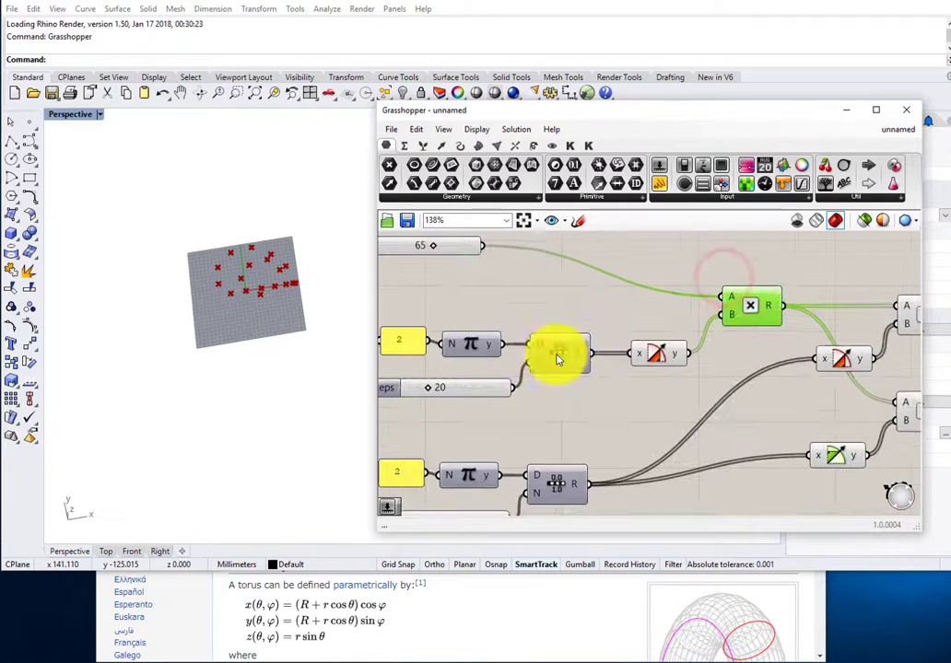
left_click(556, 358)
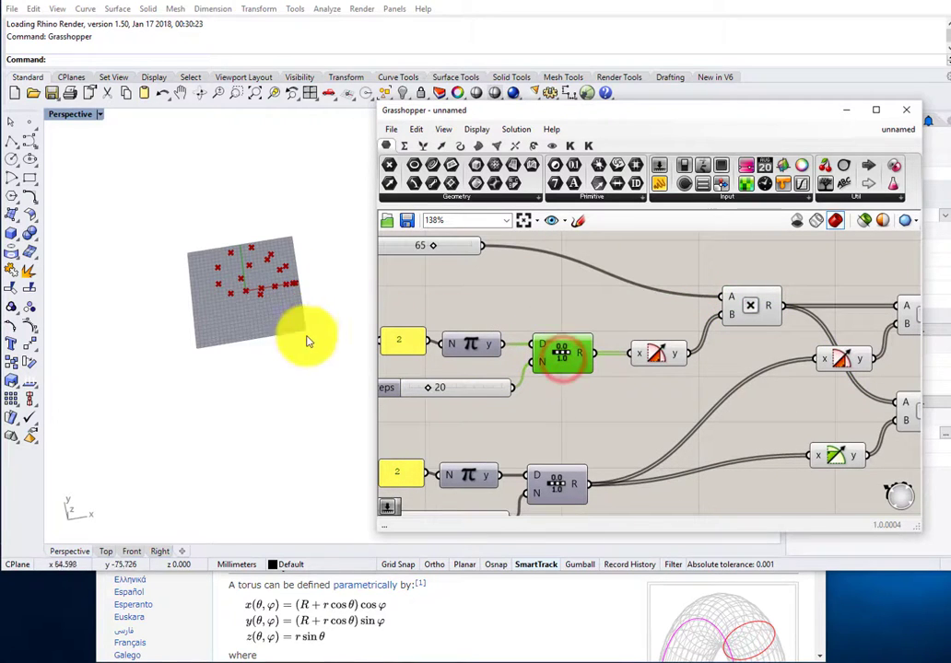
right_click_drag(309, 341, 314, 264)
left_click(600, 354)
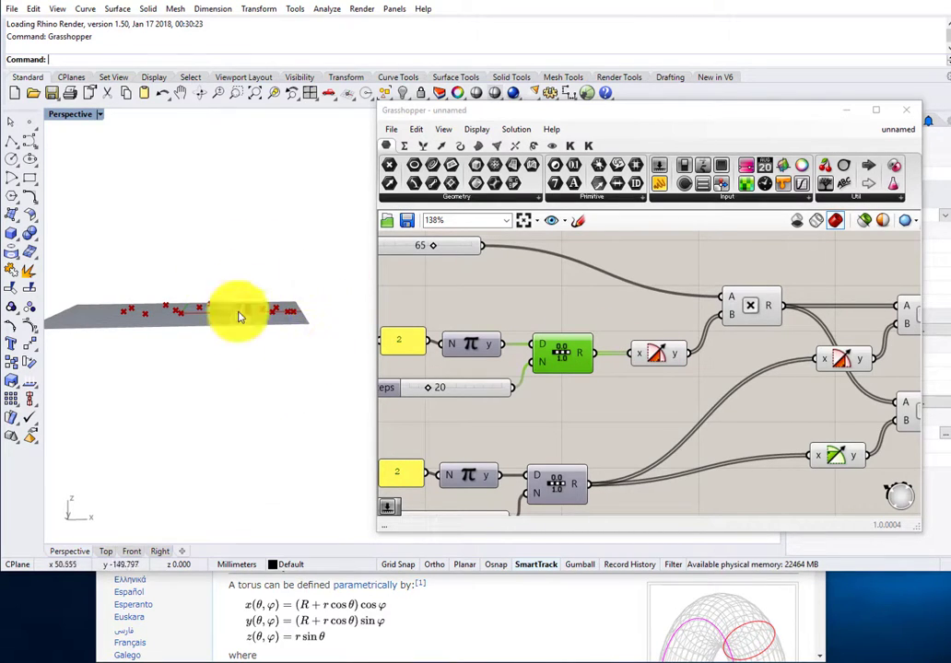
scroll(613, 320, "down", 2)
scroll(581, 424, "up", 3)
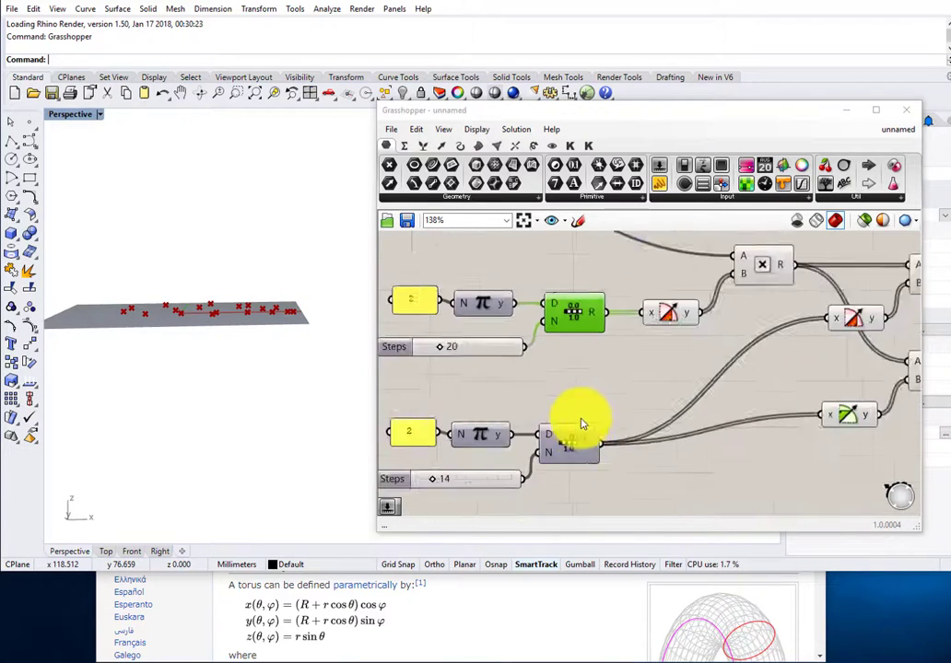
right_click_drag(236, 240, 236, 405)
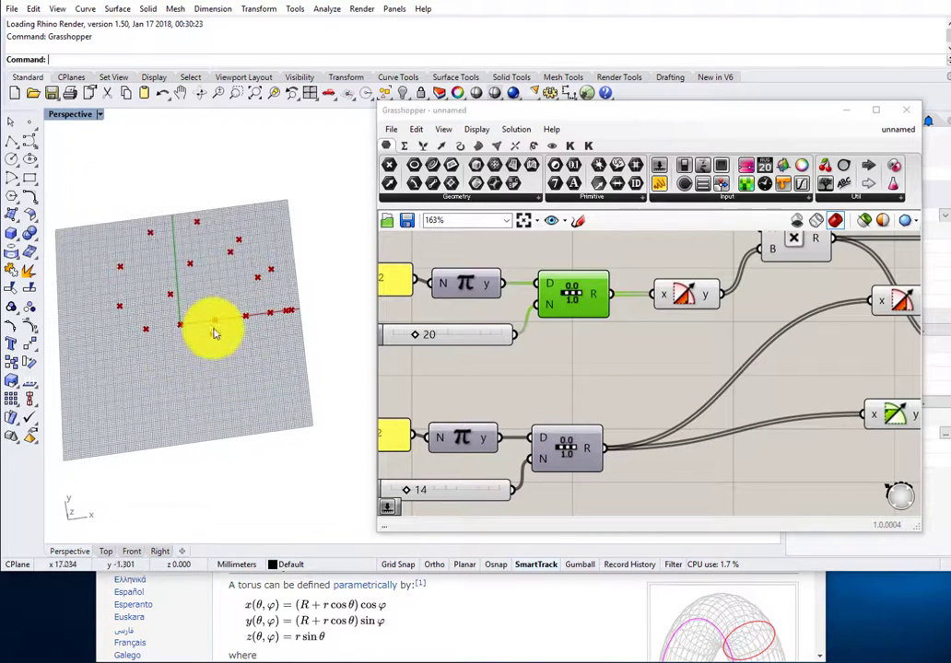
scroll(613, 405, "down", 3)
scroll(609, 430, "up", 3)
- Add a Graft Tree component after the 14-step Range, connect the Range's output to it, and simplify its output
right_click_drag(672, 403, 617, 383)
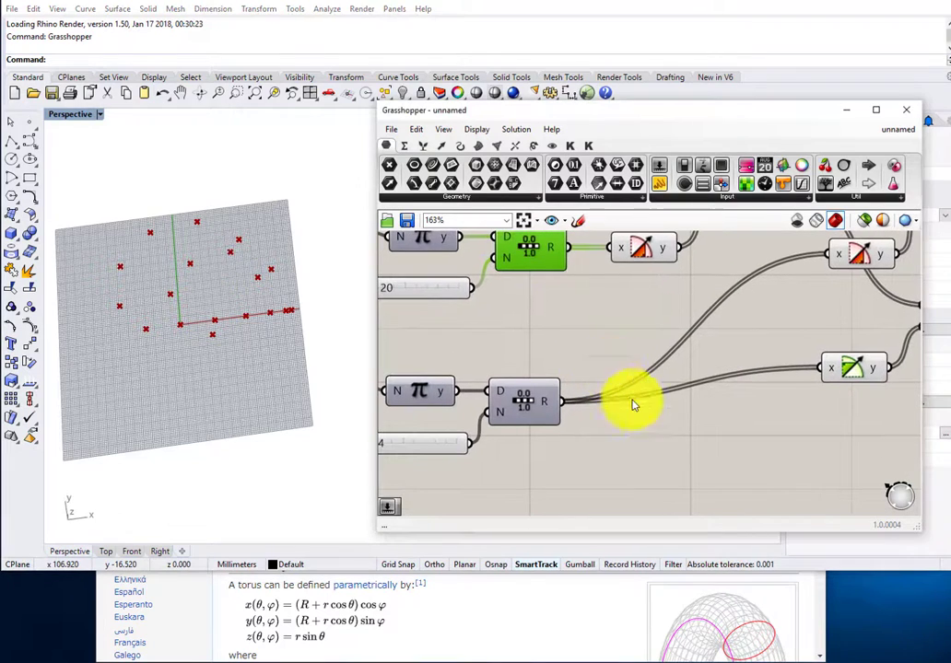
double_click(658, 429)
type("gra")
left_click(645, 411)
left_click_drag(564, 402, 632, 410)
right_click(662, 401)
left_click(693, 480)
- Replace the inputs of the second Cosine and the Sine with the Graft Tree output and inspect the points
scroll(664, 412, "down", 5)
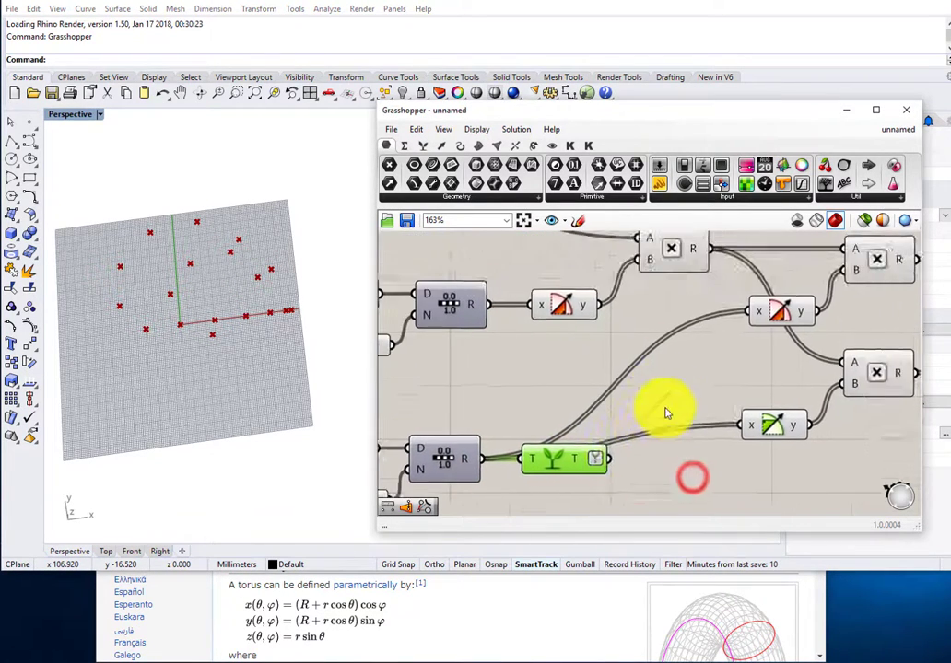
scroll(620, 446, "up", 4)
left_click_drag(612, 443, 735, 319)
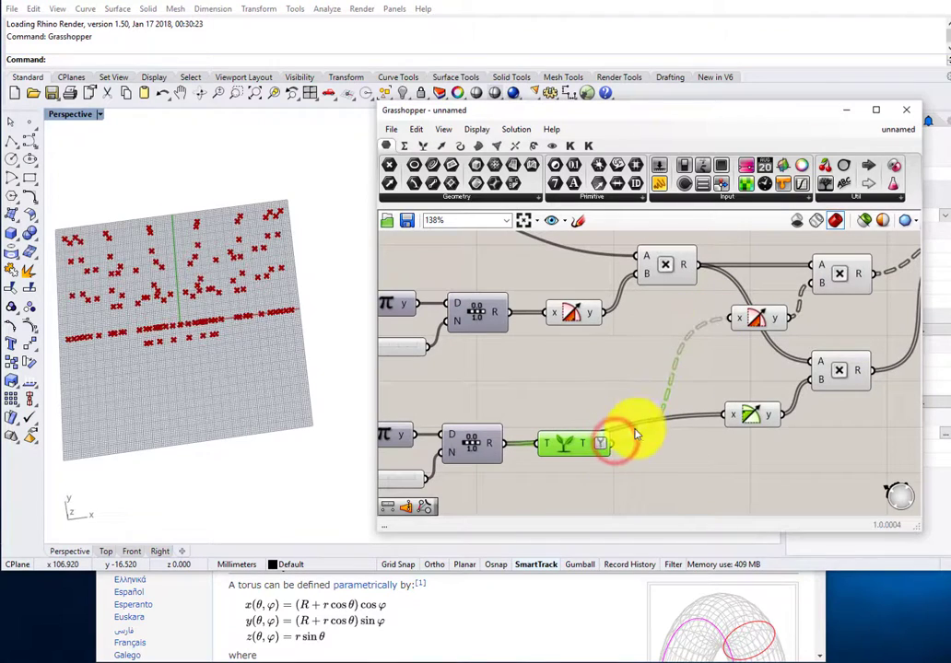
left_click_drag(632, 430, 729, 416)
right_click_drag(267, 314, 234, 319)
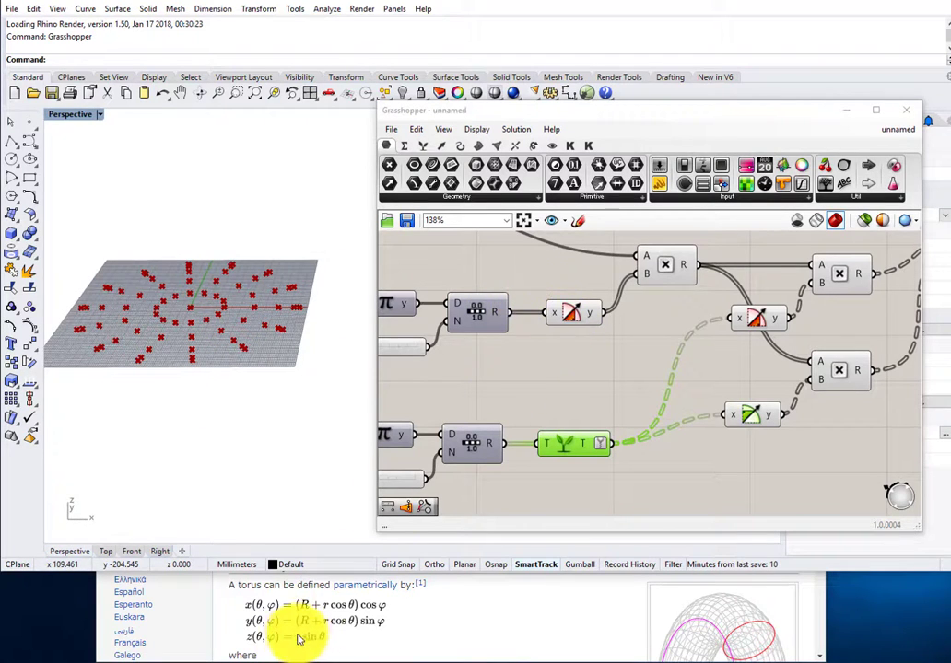
- Nudge the 65 radius slider and move the first Multiplication component closer to its Cosine
scroll(599, 387, "down", 1)
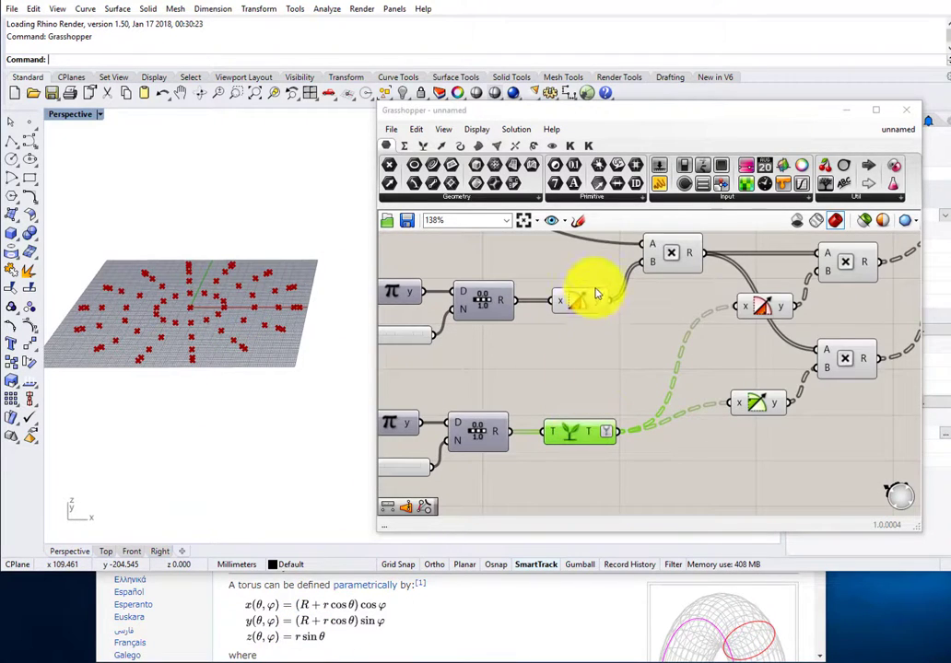
scroll(608, 304, "down", 2)
left_click(595, 342)
right_click_drag(446, 252, 472, 310)
scroll(472, 310, "up", 3)
left_click_drag(530, 299, 528, 305)
right_click_drag(582, 316, 573, 344)
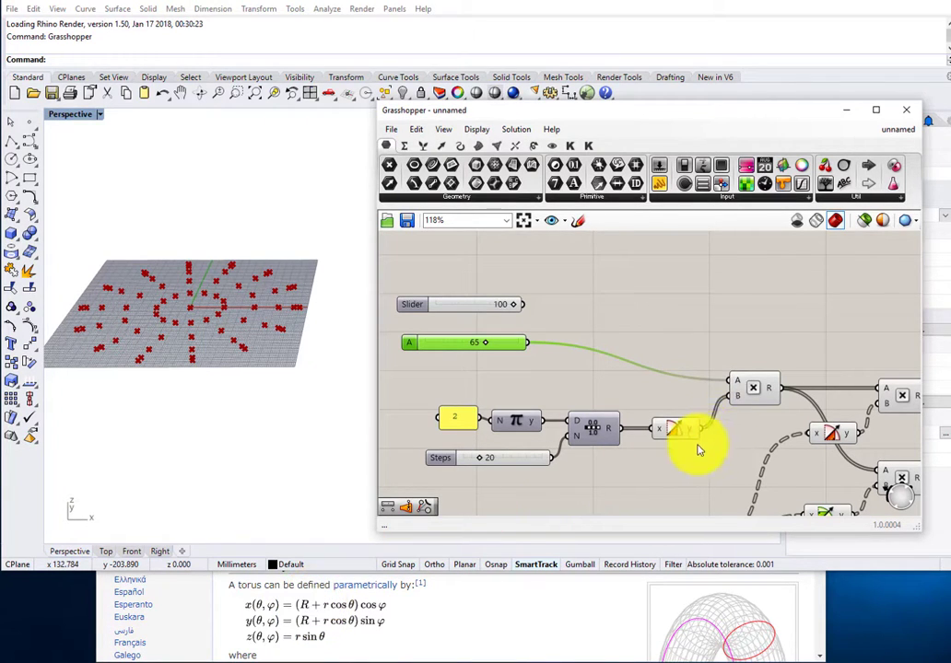
left_click_drag(751, 400, 737, 408)
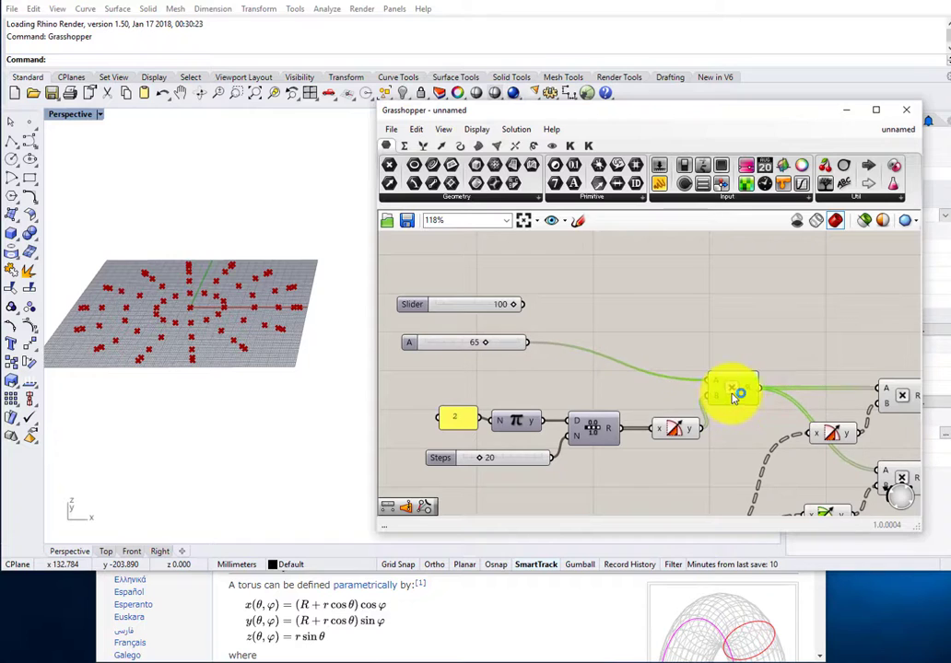
right_click_drag(718, 412, 679, 437)
- Add an Addition component near the radius sliders and connect the 100 slider to its A input
right_click_drag(518, 339, 595, 353)
double_click(650, 333)
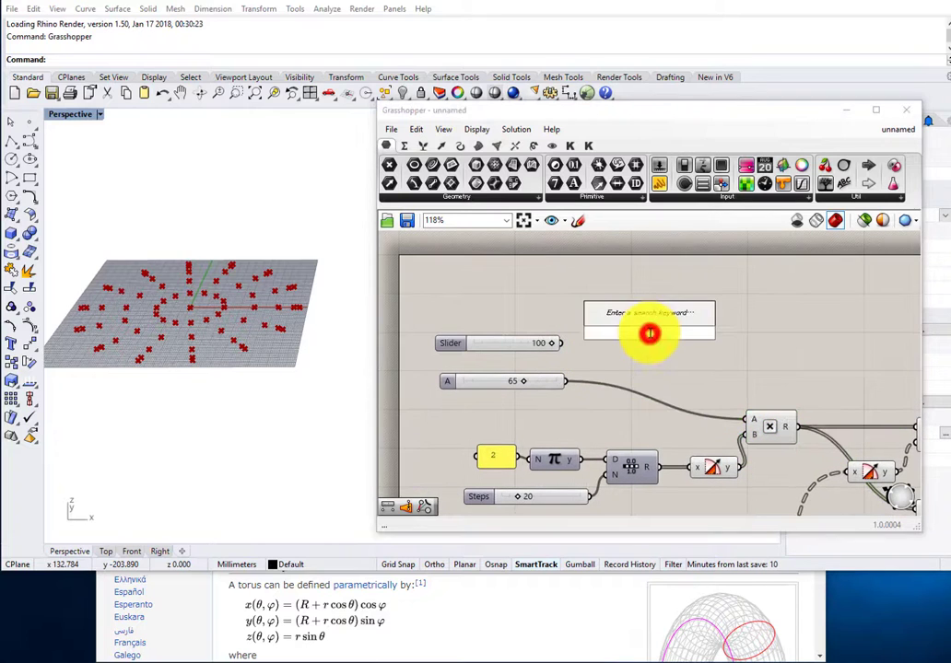
type("add")
left_click(631, 318)
scroll(568, 343, "up", 4)
left_click_drag(568, 340, 666, 316)
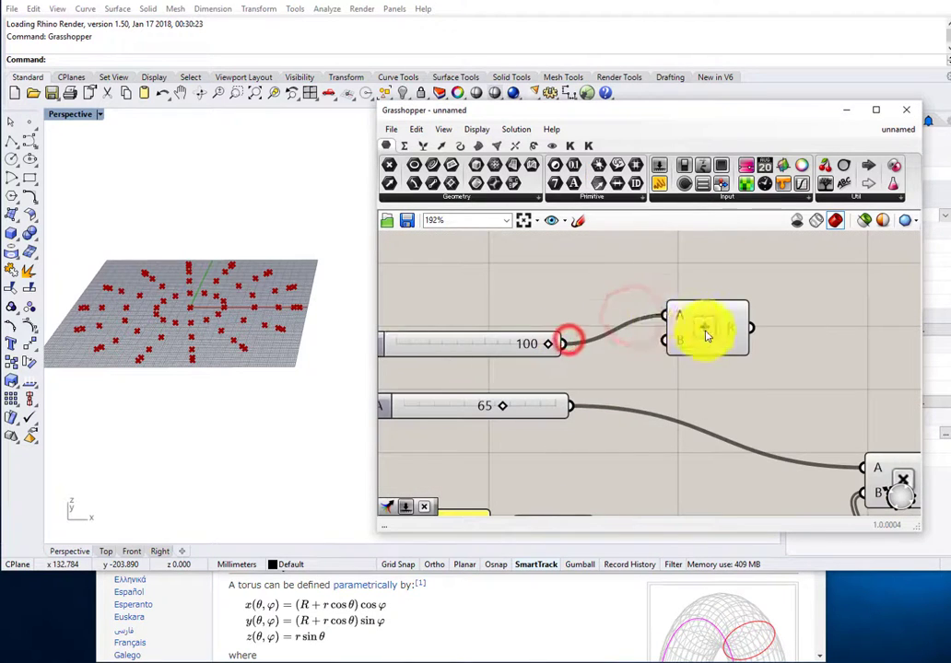
- Move the Addition component above and beyond the first Multiplication, and connect that Multiplication's result to its B input
scroll(706, 337, "down", 5)
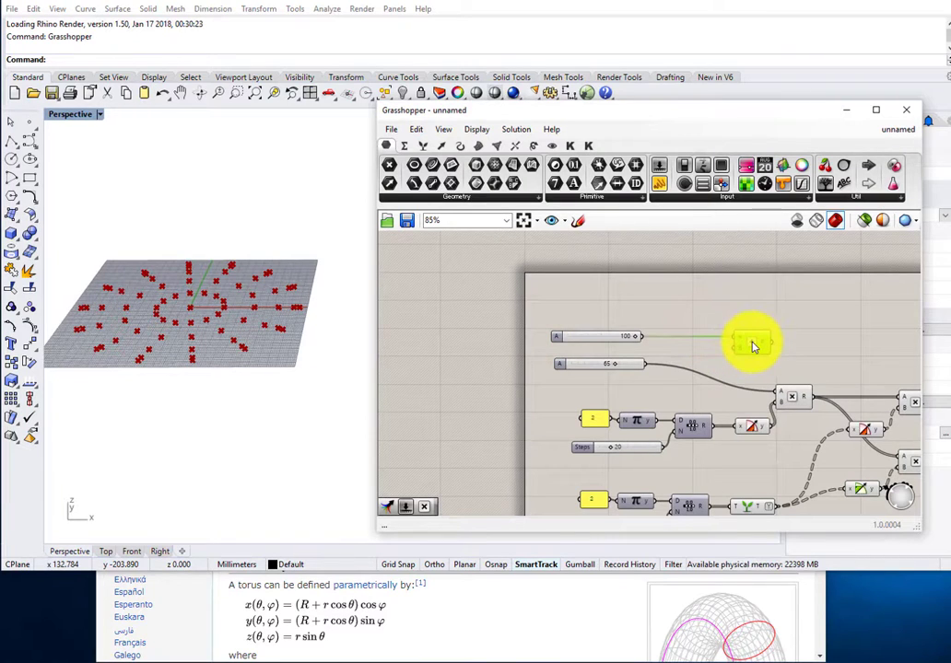
right_click_drag(753, 347, 723, 343)
left_click_drag(722, 341, 797, 351)
scroll(790, 402, "up", 3)
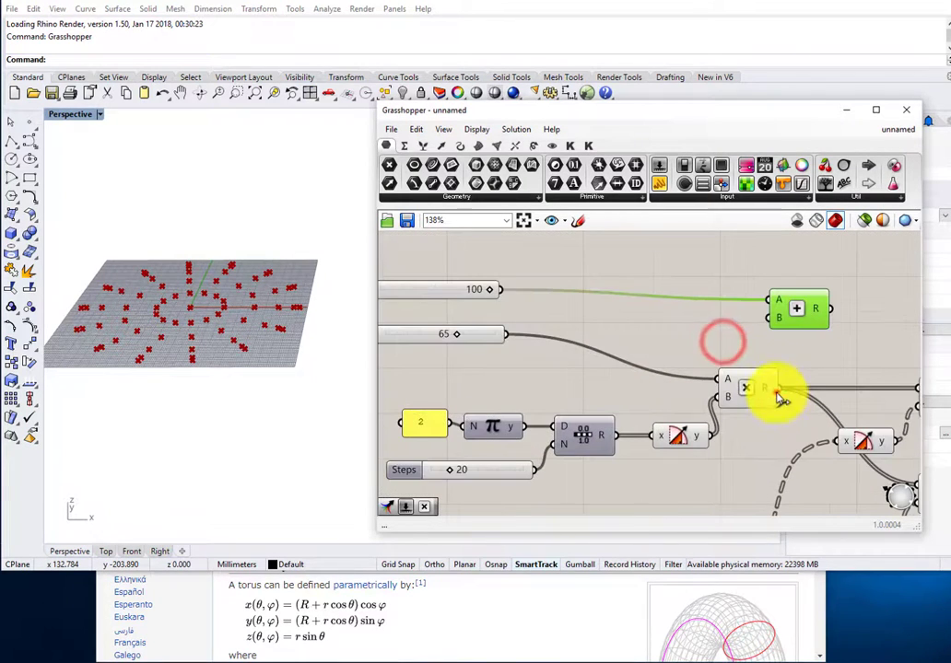
left_click_drag(777, 389, 770, 323)
- Feed the Addition result into the A inputs of both final Multiplications and align the X one with the Addition
scroll(669, 318, "down", 2)
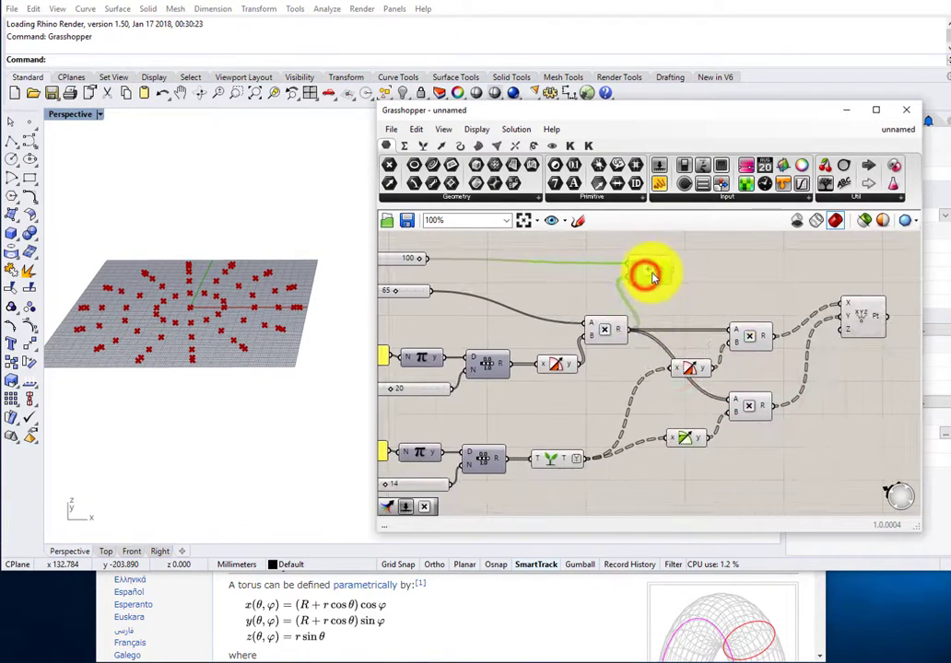
left_click_drag(667, 273, 734, 405)
left_click_drag(748, 349, 781, 280)
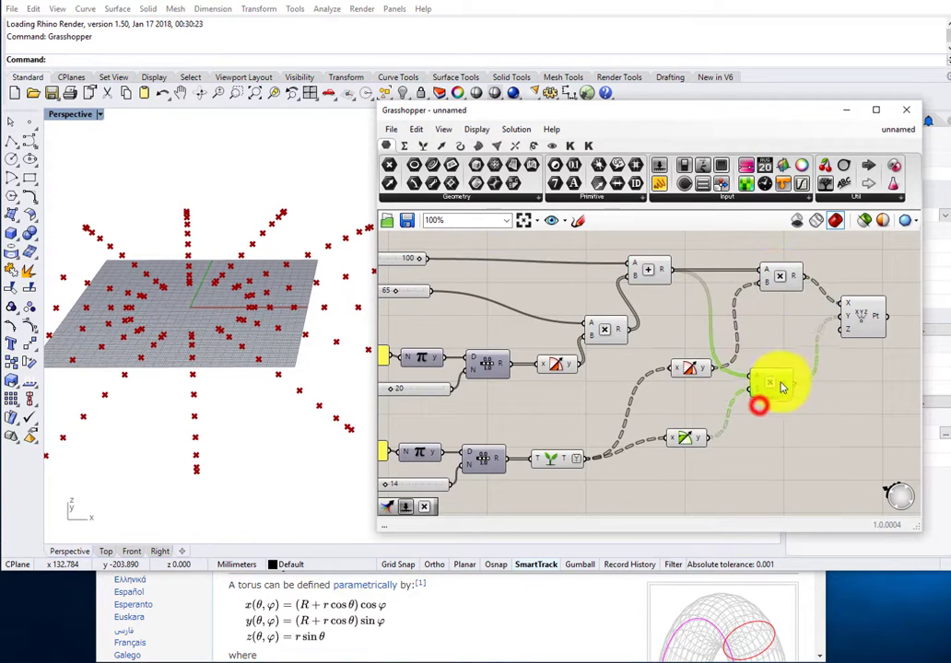
- Move the Y Multiplication up and outward, closer to Construct Point
left_click_drag(758, 403, 798, 372)
right_click_drag(251, 245, 266, 309)
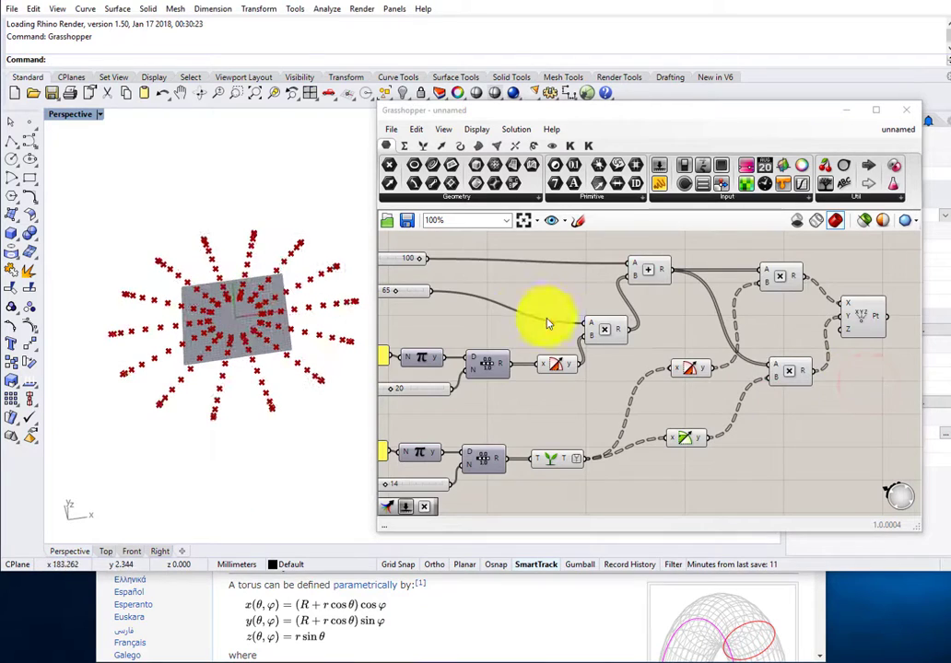
- Add a Multiplication component below the grafted range and connect the 65 radius slider to its A input
scroll(686, 323, "down", 2)
scroll(645, 337, "up", 1)
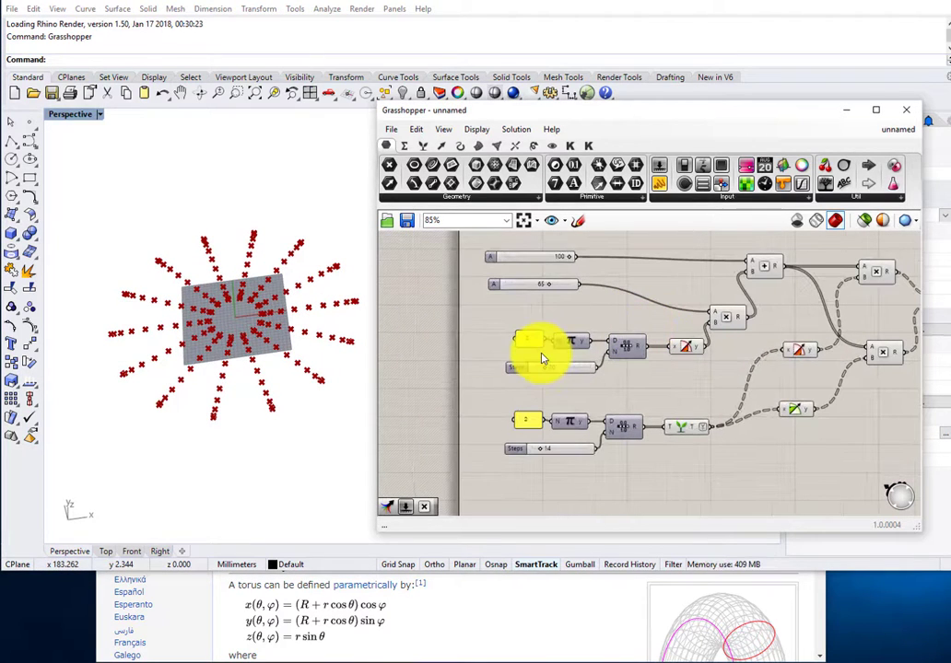
double_click(674, 493)
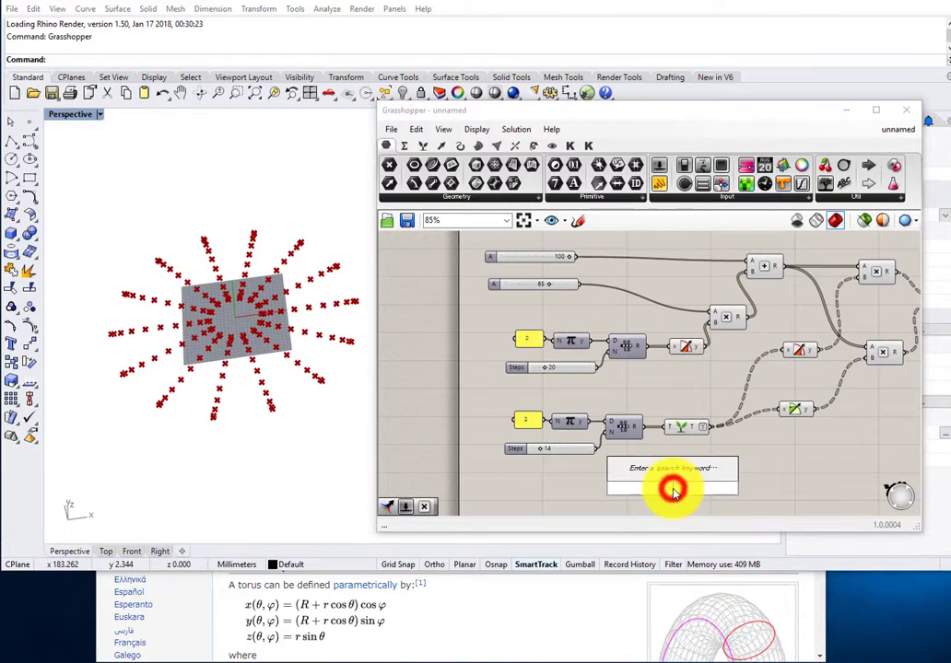
type("mul")
left_click(659, 454)
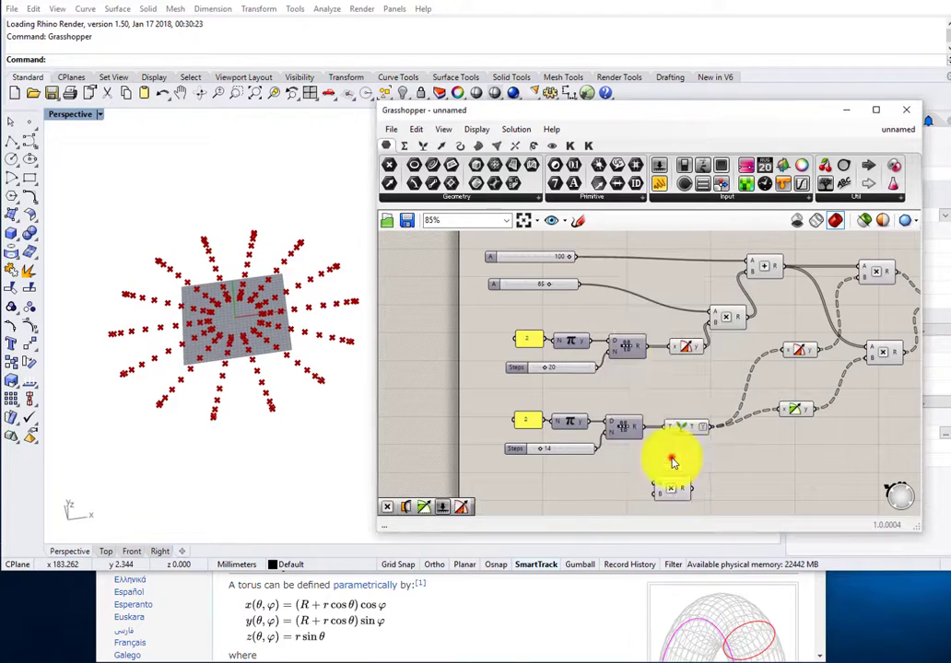
left_click(583, 291)
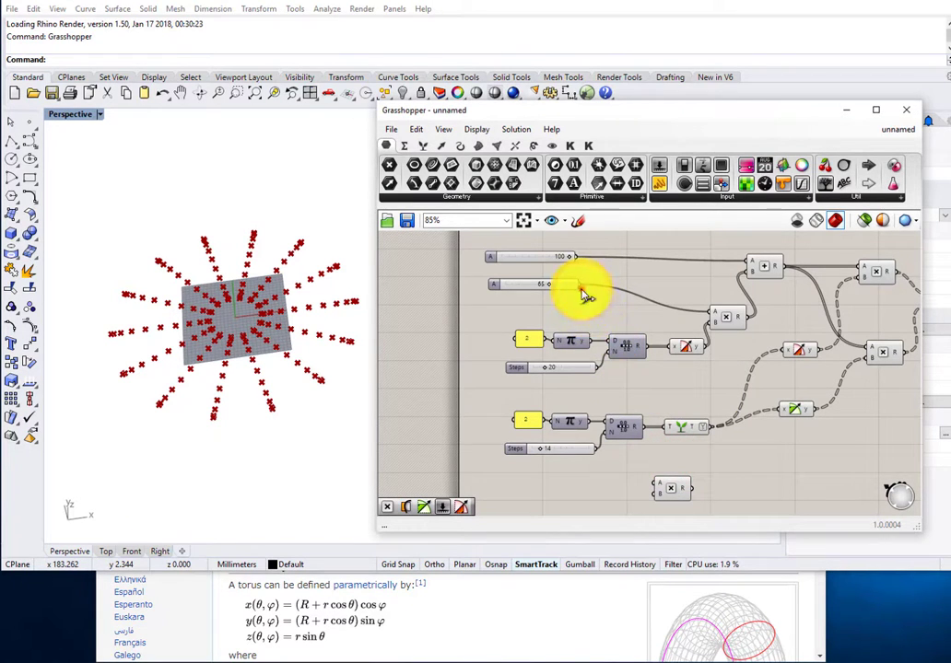
left_click_drag(582, 293, 660, 484)
- Rename the 65 radius slider as r
left_click(520, 286)
scroll(518, 328, "up", 4)
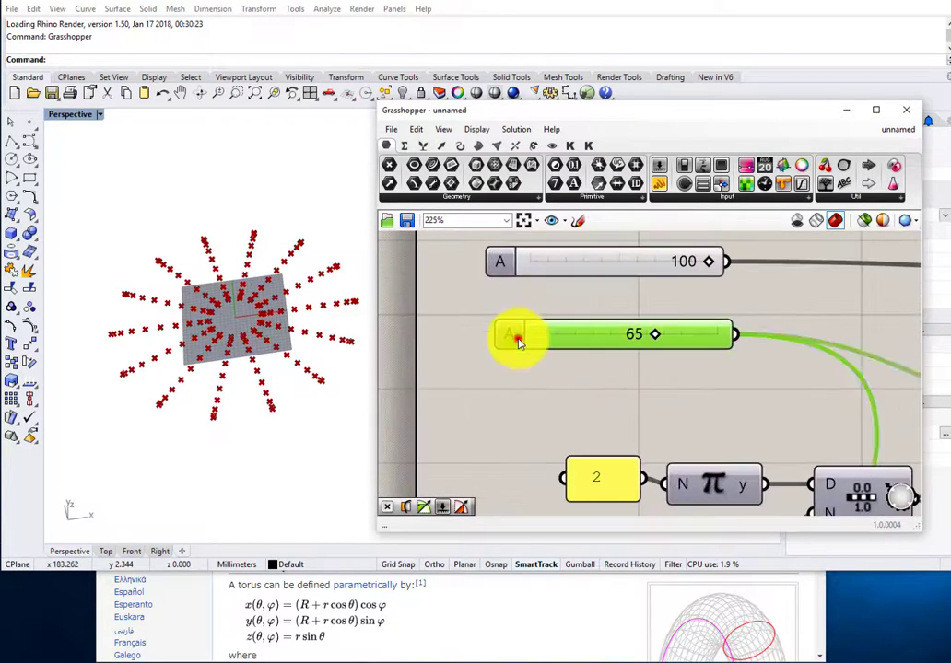
double_click(516, 337)
left_click(513, 243)
type("r")
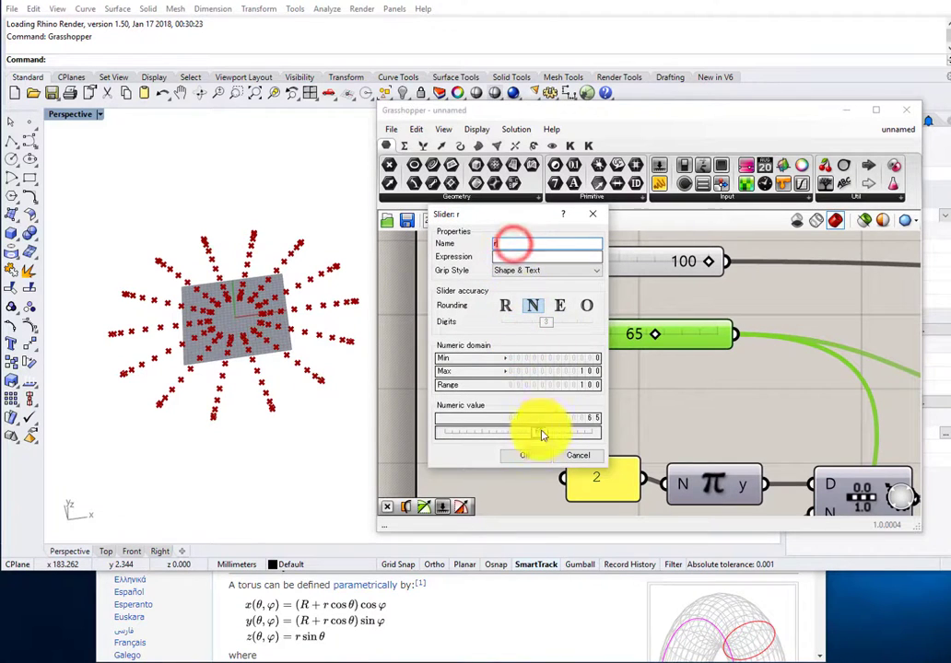
left_click(527, 455)
- Rename the 100 radius slider as R
scroll(530, 350, "up", 2)
left_click(518, 311)
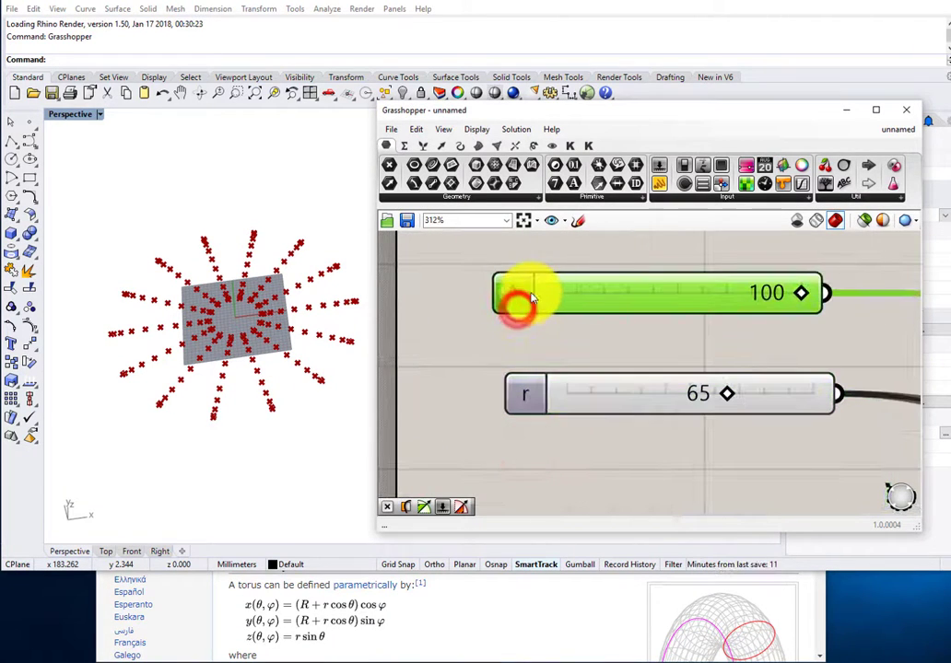
double_click(531, 295)
left_click(521, 200)
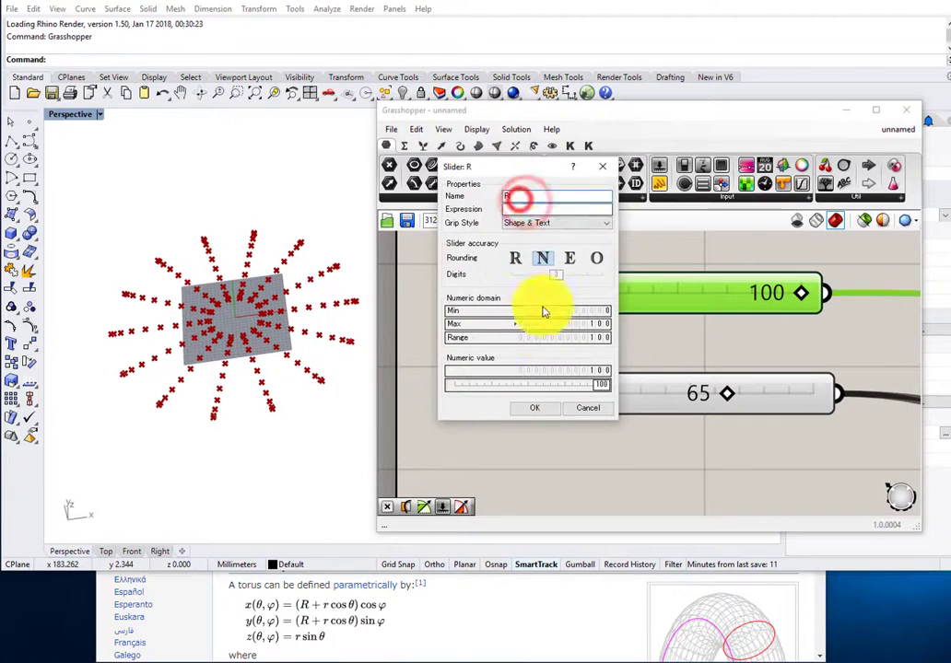
type("R")
left_click(534, 407)
- Group the R and r sliders, the 20-step range chain, its Cosine, the first Multiplication and the Addition
scroll(521, 301, "down", 5)
scroll(545, 333, "up", 1)
right_click_drag(575, 377, 509, 319)
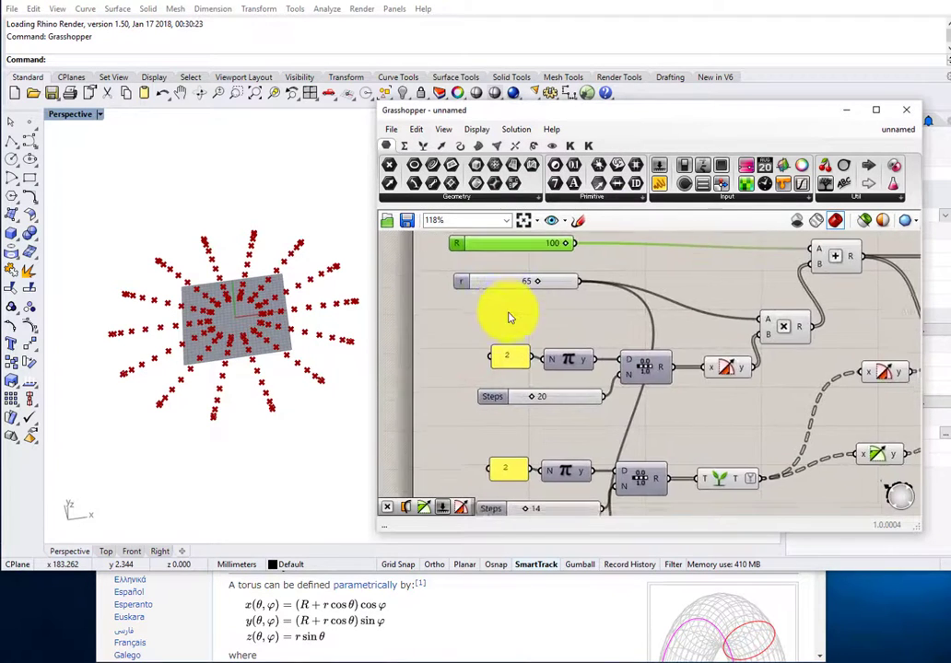
scroll(517, 317, "down", 2)
right_click_drag(697, 411, 666, 383)
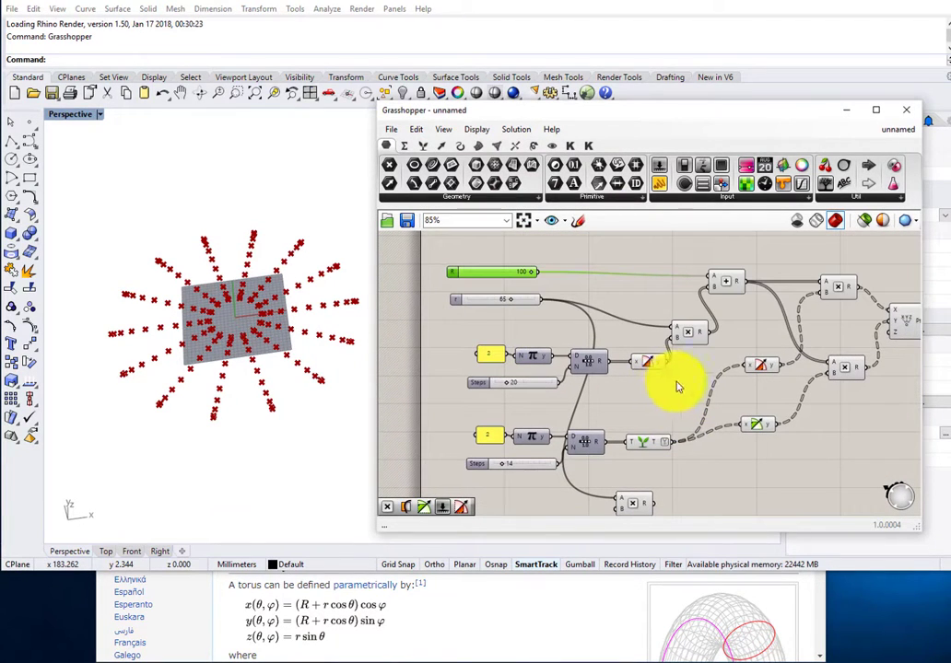
left_click_drag(732, 393, 480, 240)
key("ctrl+g")
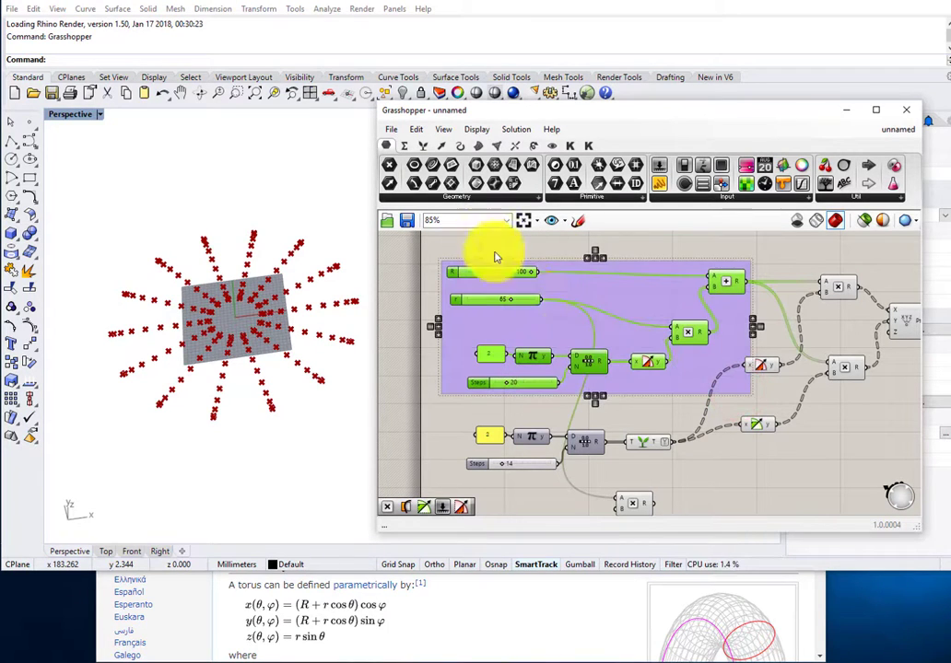
left_click(558, 243)
- Lower the Sine and Cosine fed by the grafted range, and move the new Multiplication beneath them
right_click_drag(643, 416, 614, 364)
scroll(619, 454, "up", 1)
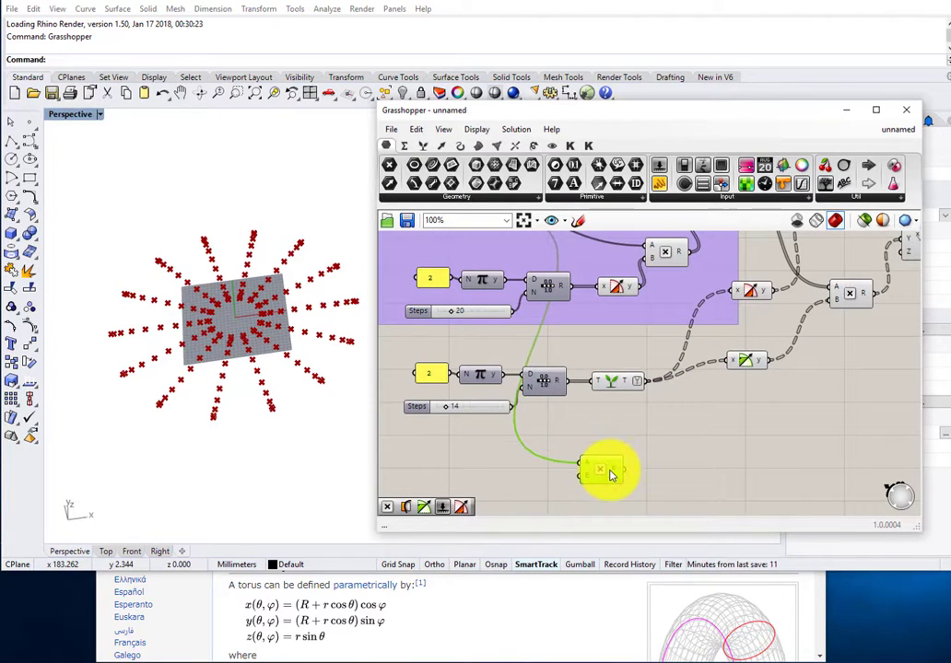
left_click_drag(746, 362, 754, 376)
left_click_drag(763, 295, 764, 320)
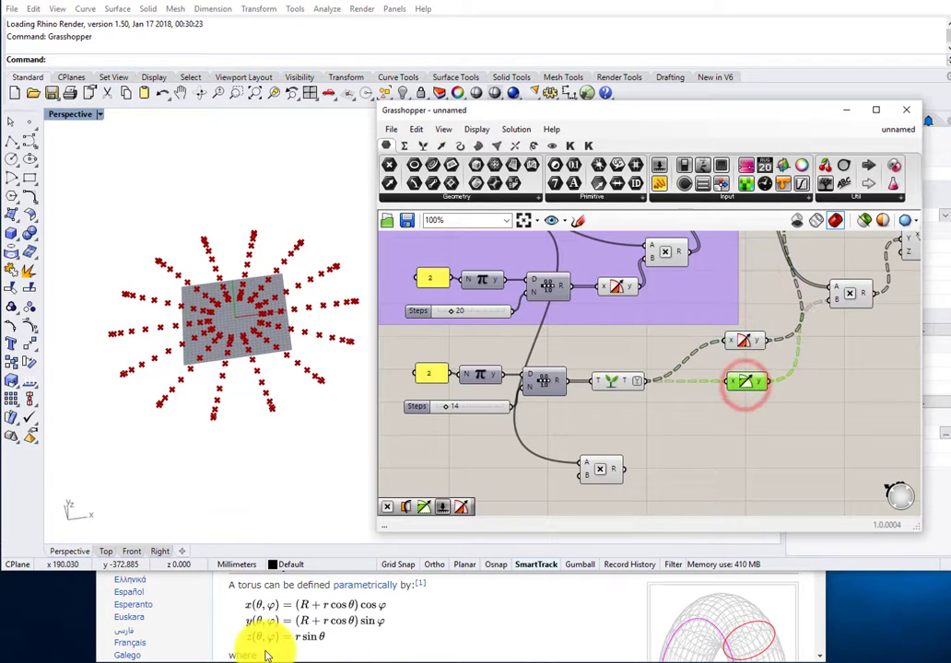
left_click_drag(597, 482, 601, 464)
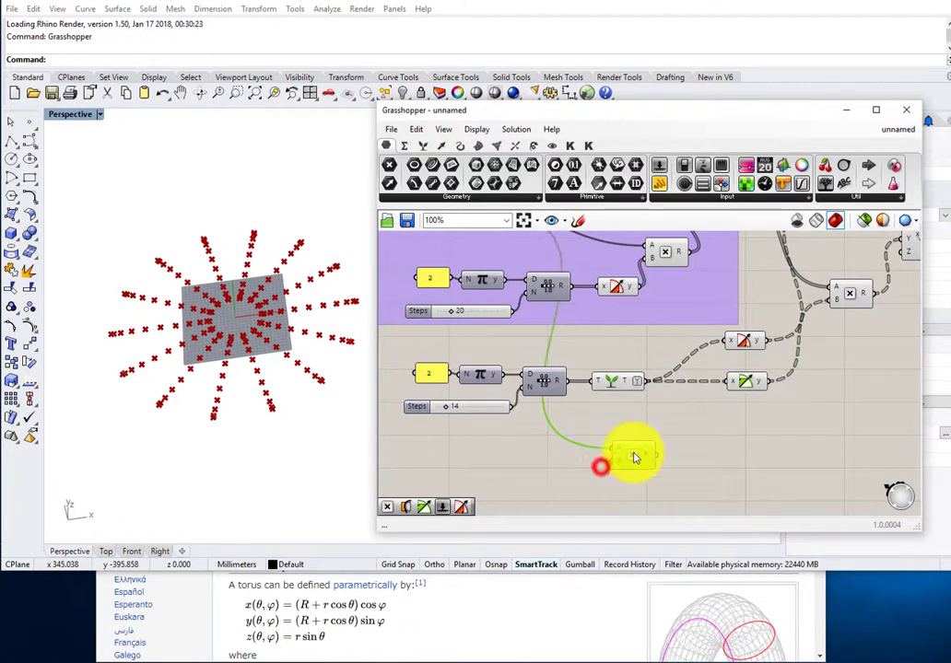
scroll(663, 457, "down", 2)
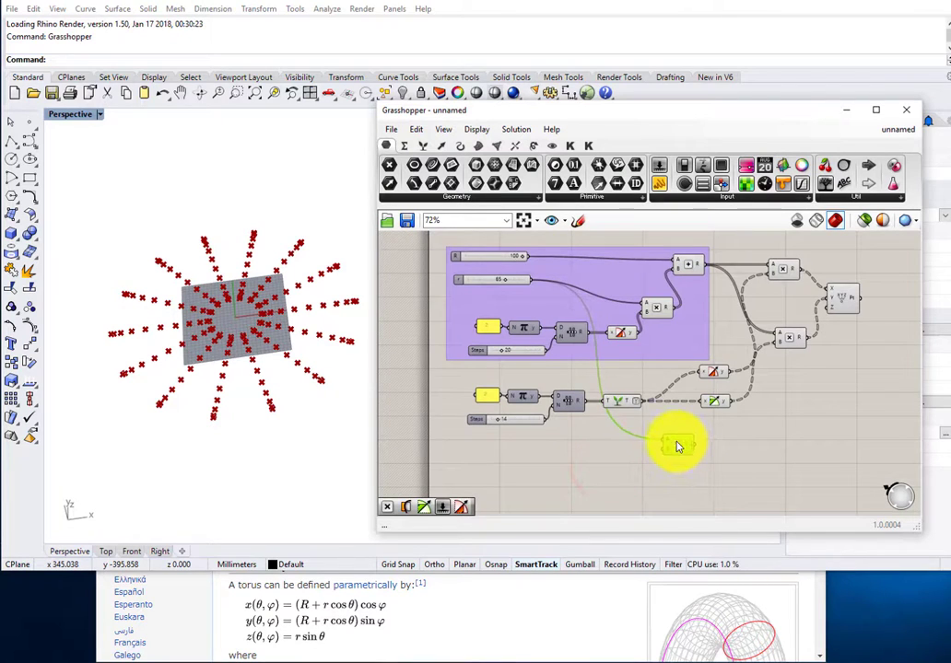
- Add another Sine component between the purple group and the final Multiplications
scroll(652, 359, "up", 1)
right_click_drag(707, 310, 614, 339)
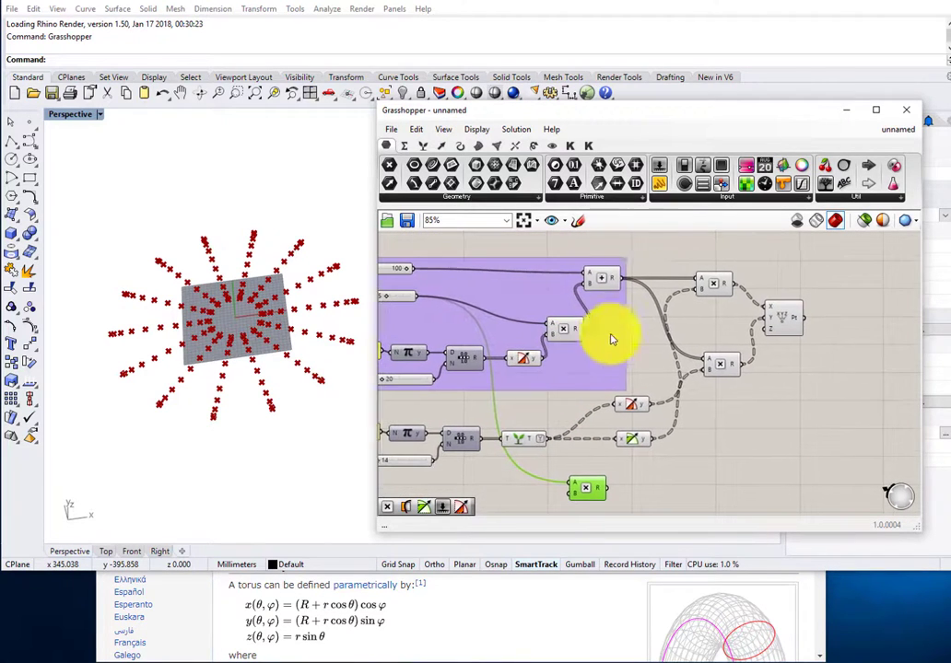
right_click_drag(710, 327, 632, 330)
left_click_drag(756, 398, 689, 284)
right_click_drag(660, 305, 783, 289)
scroll(756, 313, "up", 2)
double_click(714, 348)
type("s")
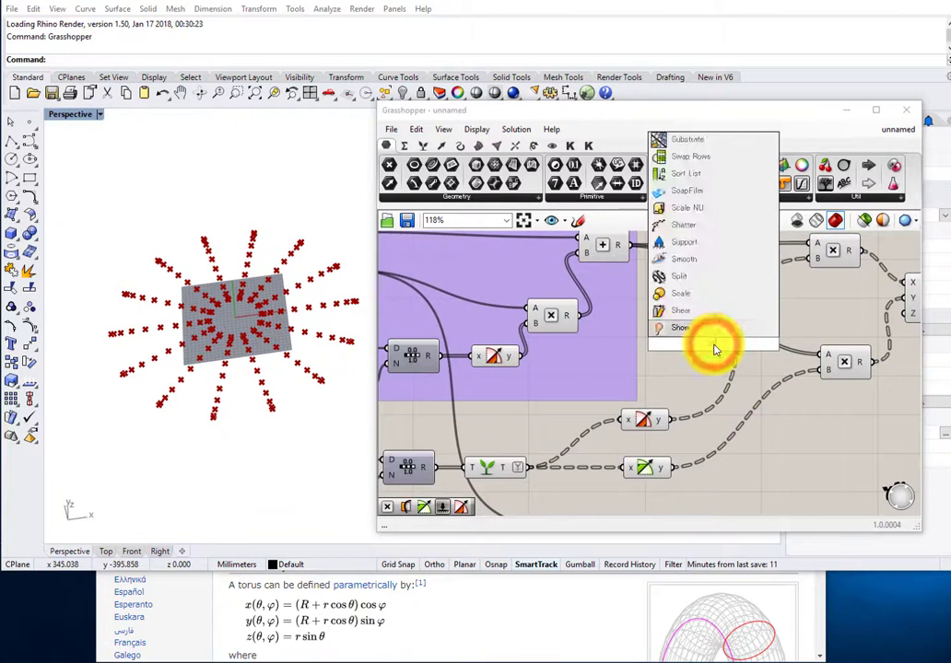
left_click(698, 334)
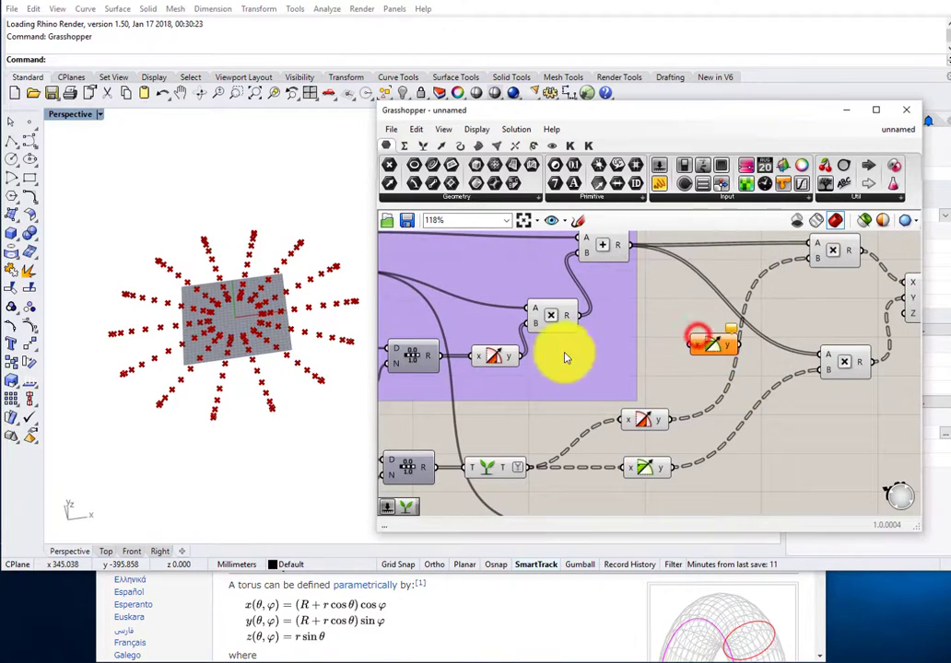
- Feed the 20-step Range into the new Sine and place it beside the lowest Multiplication
right_click_drag(442, 352, 632, 297)
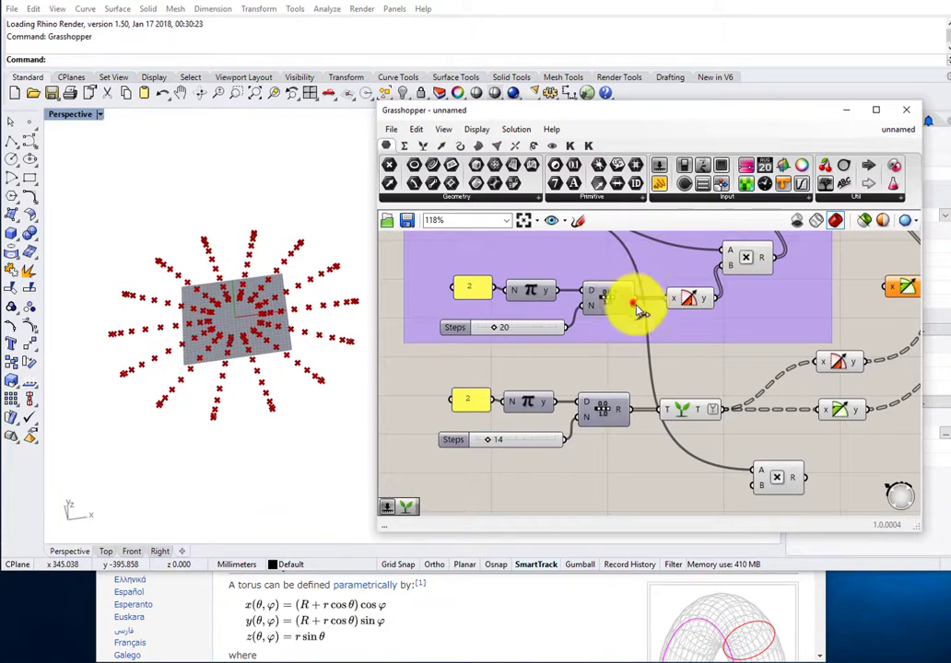
left_click_drag(636, 305, 684, 492)
scroll(709, 495, "up", 3)
left_click_drag(803, 474, 788, 475)
right_click_drag(770, 420, 722, 349)
left_click_drag(758, 467, 622, 409)
- Connect the new Sine's output to the B input of the lowest Multiplication and inspect its result values
scroll(747, 450, "down", 2)
left_click_drag(743, 416, 809, 457)
right_click_drag(843, 454, 702, 465)
scroll(702, 464, "up", 2)
left_click(739, 451)
scroll(713, 417, "down", 2)
scroll(690, 452, "up", 2)
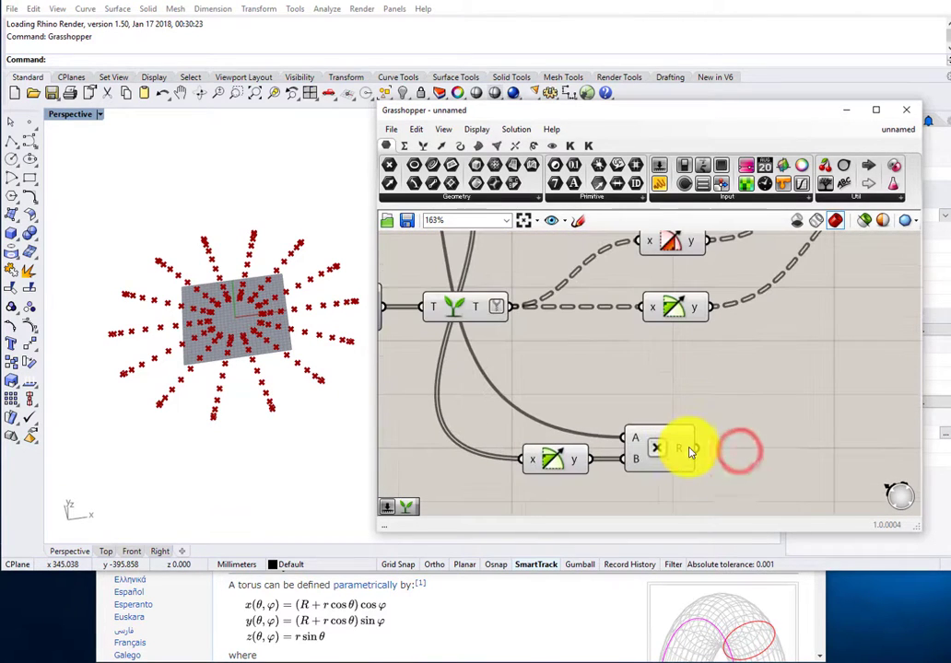
mouse_move(691, 453)
- Lower the Construct Point component and connect the lowest Multiplication's result to its Z input
scroll(690, 450, "down", 3)
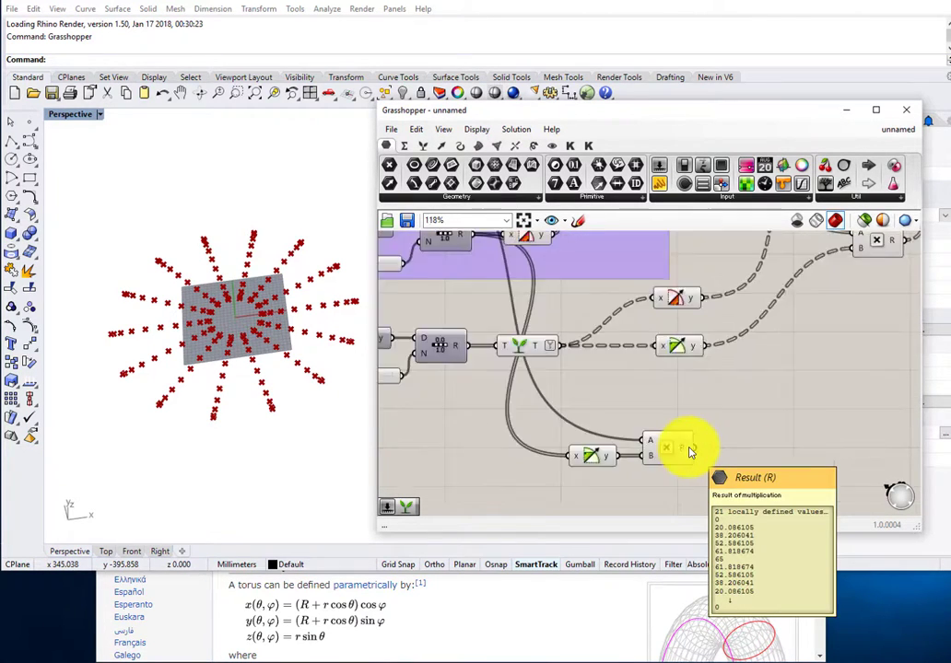
right_click_drag(840, 318, 725, 397)
left_click_drag(807, 303, 823, 362)
right_click_drag(778, 425, 753, 352)
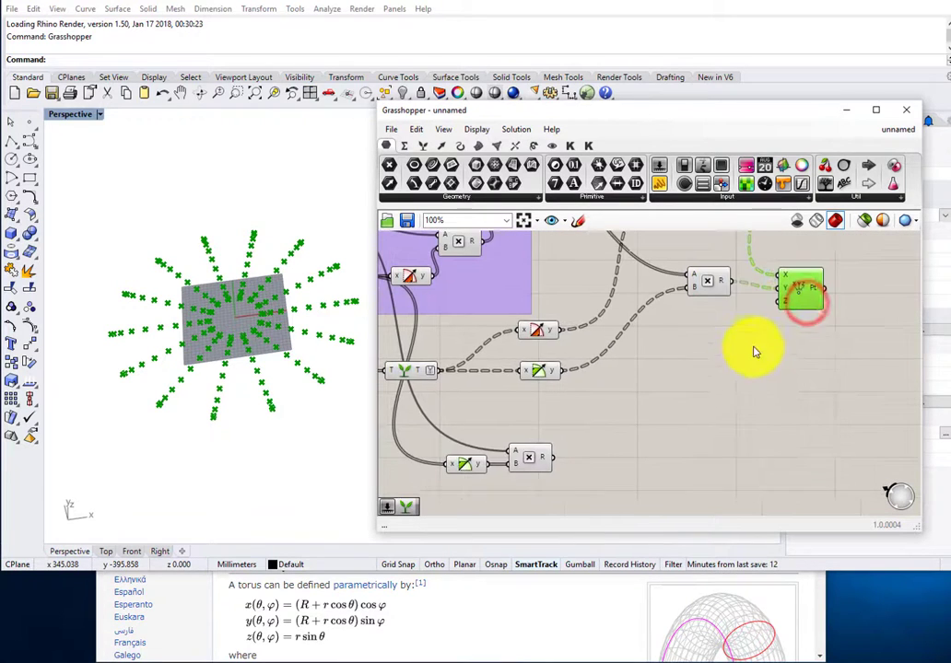
scroll(738, 310, "up", 1)
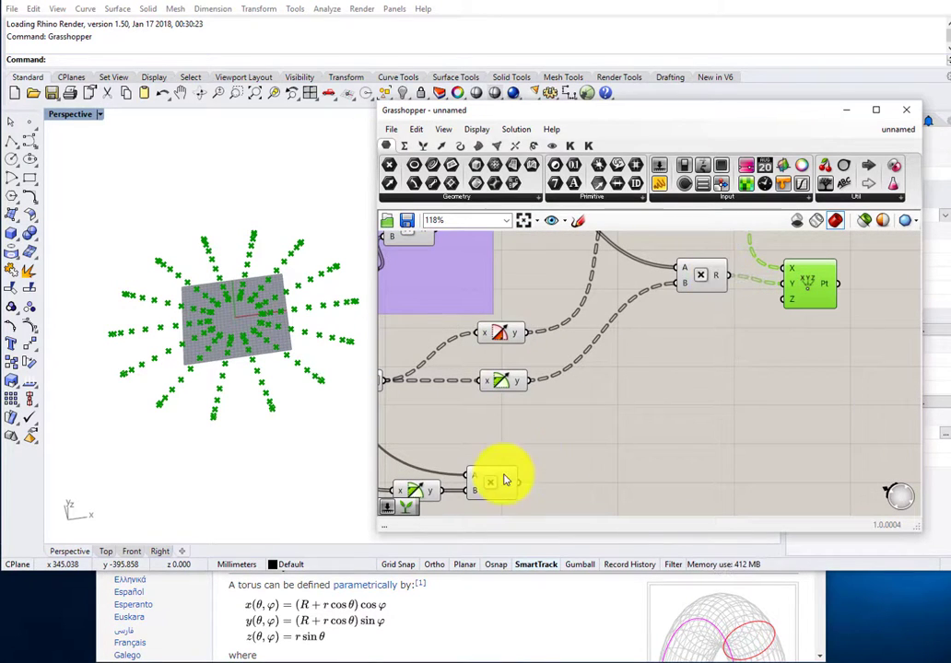
left_click_drag(638, 388, 783, 299)
left_click(766, 358)
- Nudge the 14-step slider and its Range component slightly apart
right_click_drag(230, 406, 223, 361)
right_click_drag(406, 362, 747, 365)
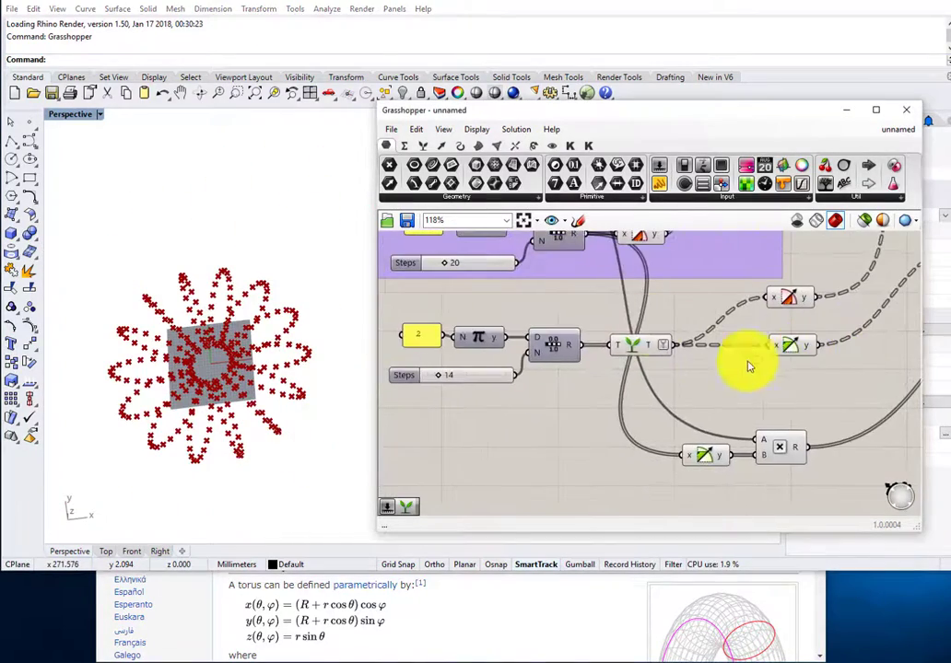
scroll(630, 357, "up", 3)
right_click_drag(334, 361, 305, 397)
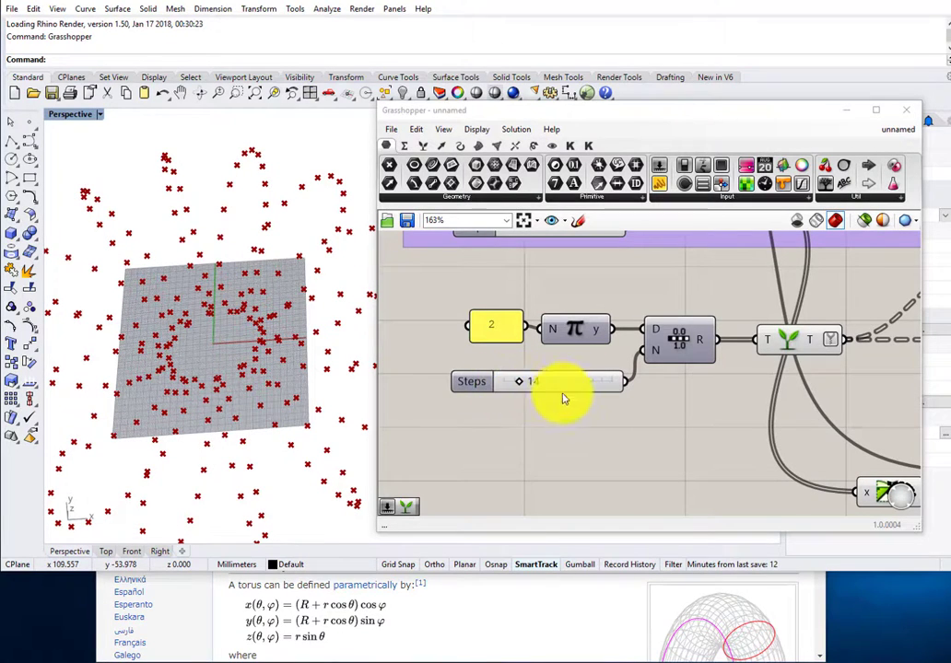
right_click_drag(565, 399, 564, 416)
scroll(538, 410, "up", 2)
left_click_drag(520, 397, 517, 398)
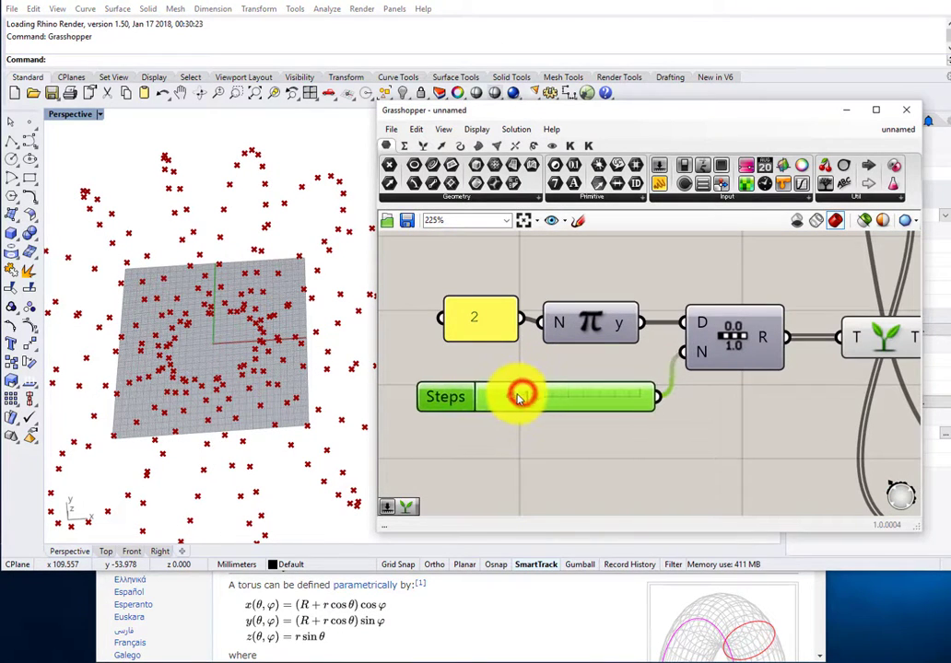
left_click(730, 347)
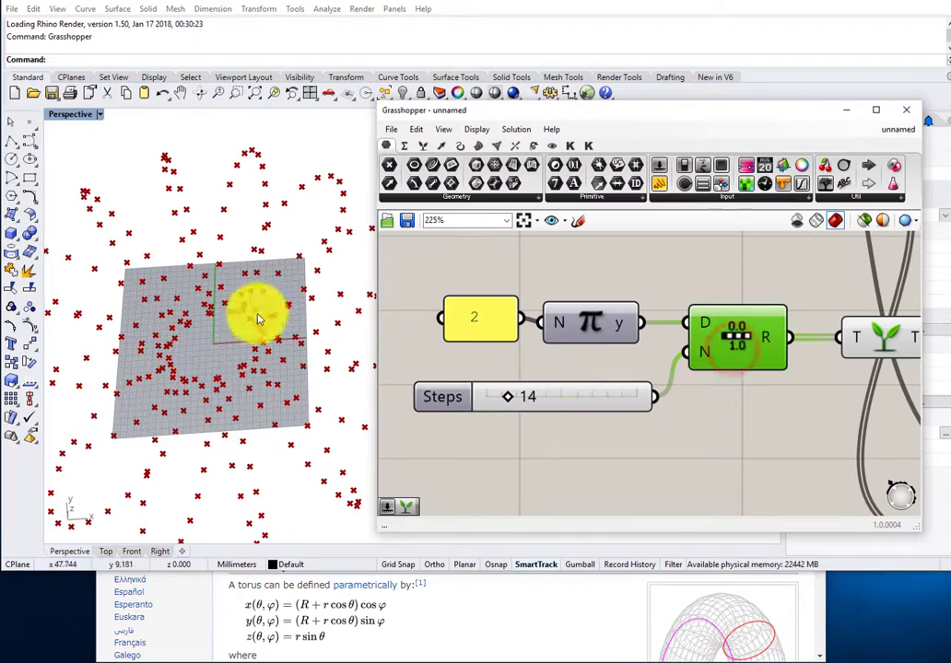
- Raise the Steps slider of the grafted range to 20
right_click_drag(254, 314, 329, 418)
scroll(243, 335, "down", 7)
left_click_drag(504, 395, 543, 399)
right_click_drag(293, 297, 341, 341)
mouse_move(532, 398)
left_mouse_down()
mouse_move(498, 399)
mouse_move(516, 397)
left_mouse_up()
- Vary the Steps slider inside the purple group and settle on 26
right_click_drag(287, 425, 422, 293)
right_click_drag(534, 281, 557, 457)
scroll(539, 362, "up", 2)
left_click_drag(540, 361, 526, 361)
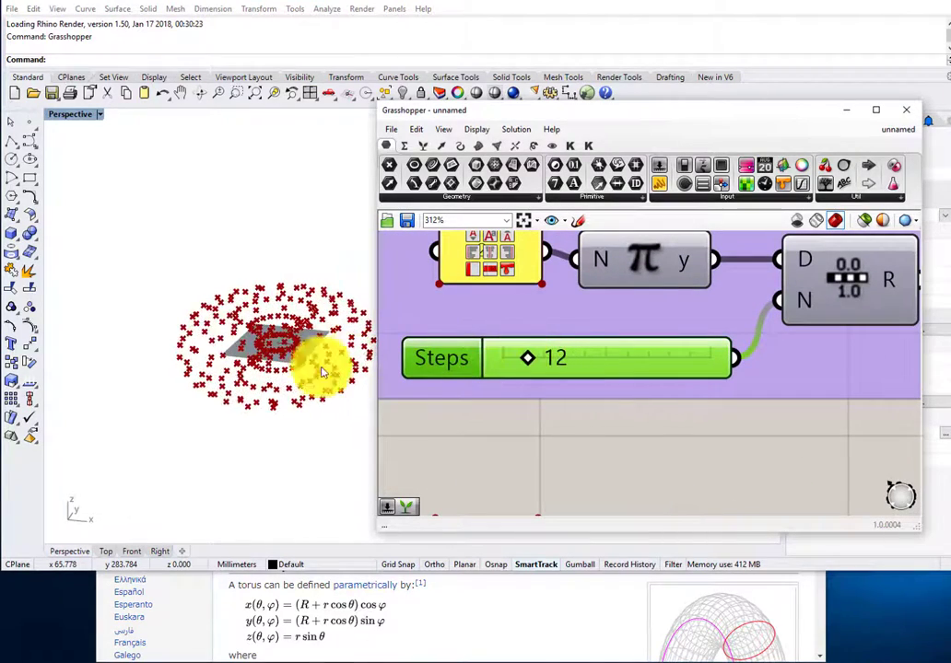
right_click_drag(322, 373, 295, 330)
scroll(322, 332, "up", 5)
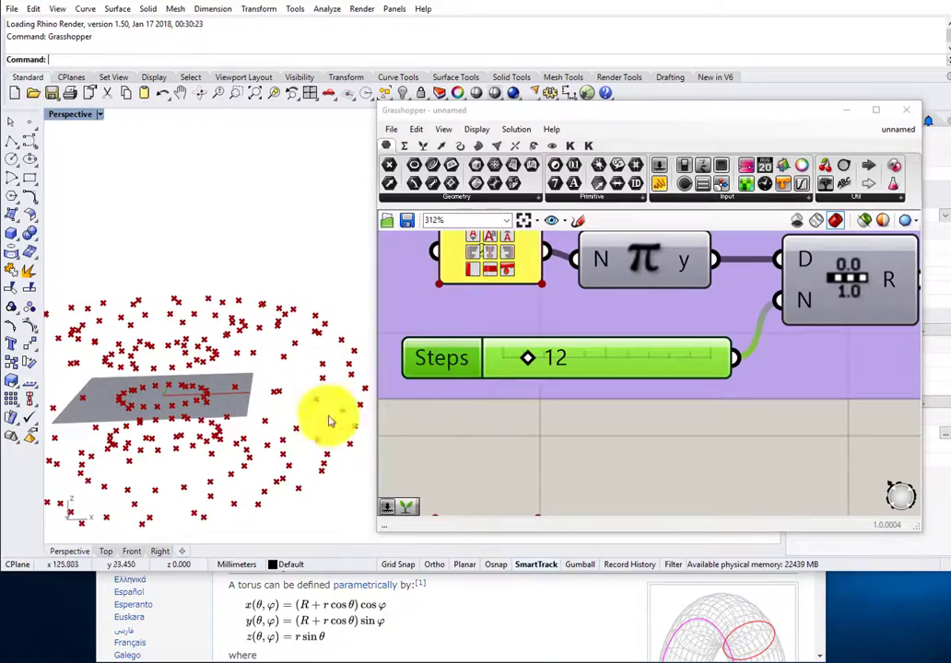
scroll(488, 371, "down", 2)
left_click_drag(483, 369, 503, 368)
- Examine the denser torus point cloud from several angles and distances, and review the complete component network
scroll(266, 357, "down", 8)
right_click_drag(581, 384, 484, 382)
scroll(484, 383, "down", 5)
right_click_drag(237, 354, 290, 361)
scroll(232, 340, "up", 12)
scroll(249, 307, "down", 5)
scroll(250, 308, "up", 4)
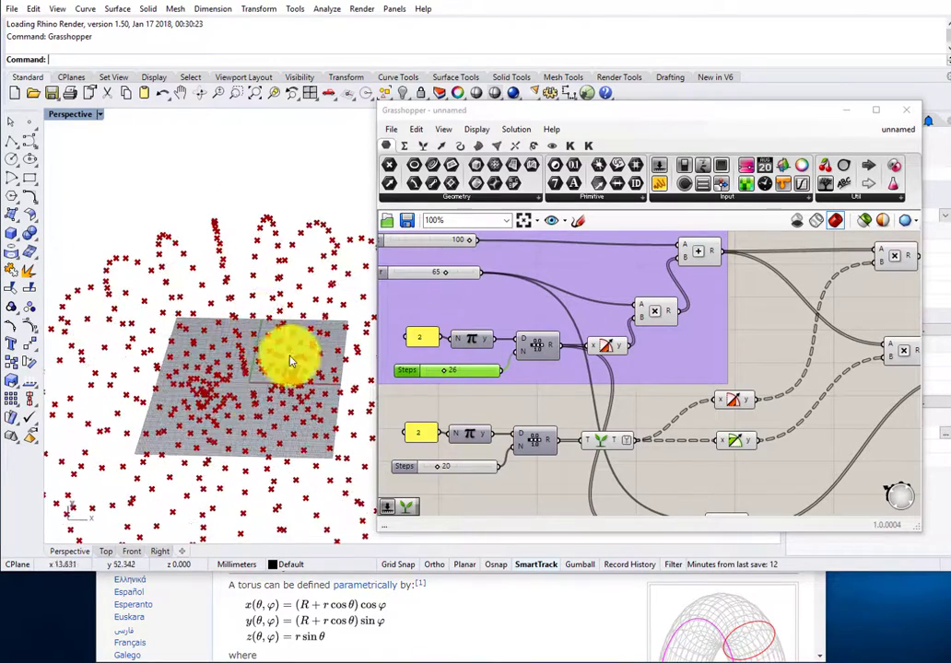
scroll(112, 333, "down", 7)
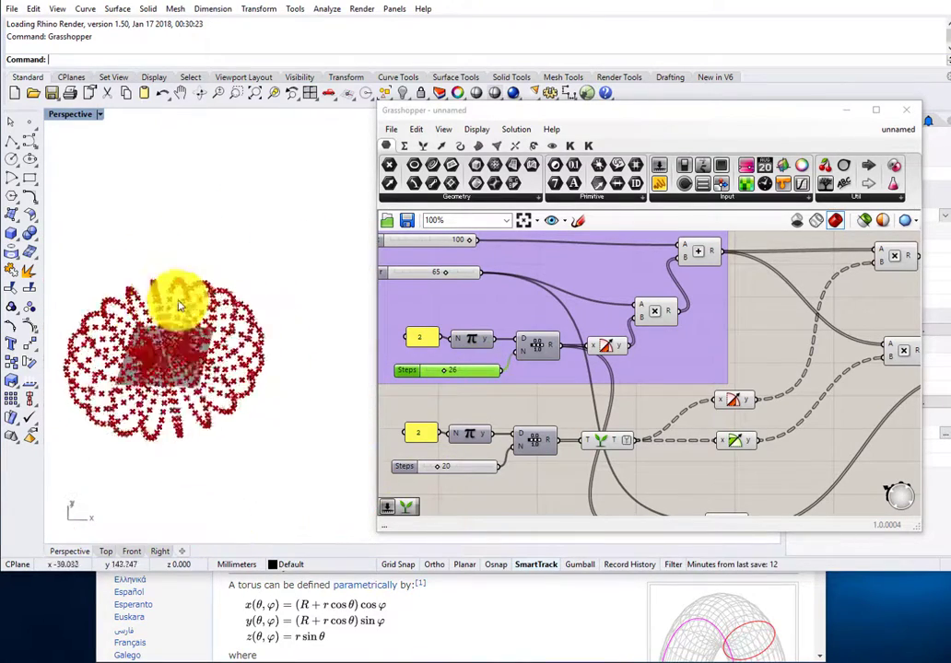
right_click_drag(180, 307, 108, 413)
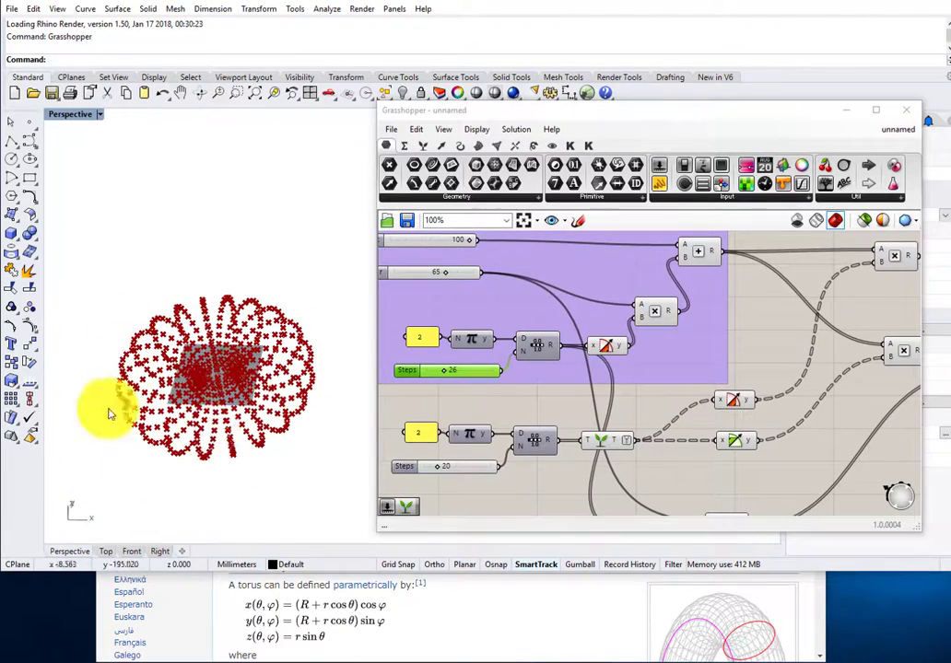
scroll(170, 436, "up", 4)
right_click_drag(201, 416, 226, 346)
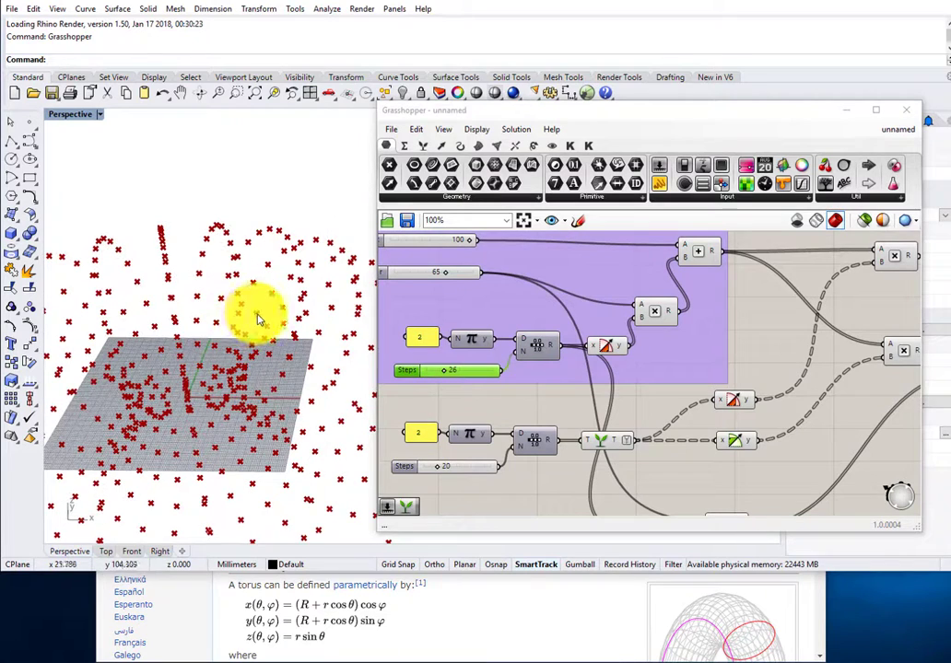
scroll(259, 322, "down", 4)
scroll(519, 369, "down", 2)
right_click_drag(448, 369, 380, 377)
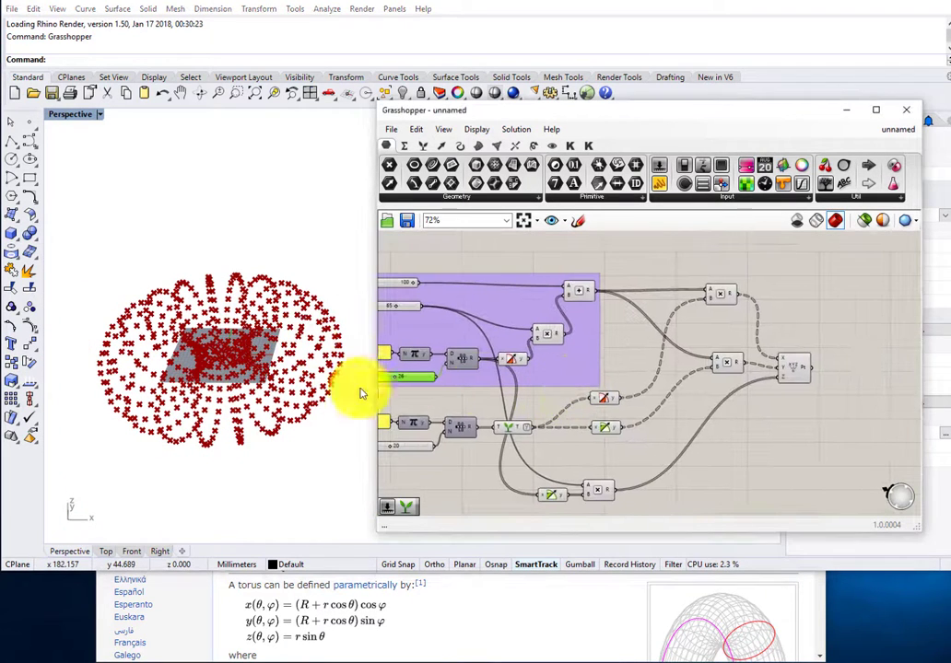
- Turn off the preview of the two Multiplication components that feed the X and Y inputs of Construct Point
scroll(811, 396, "up", 2)
right_click_drag(812, 388, 697, 379)
scroll(695, 378, "up", 1)
mouse_move(691, 379)
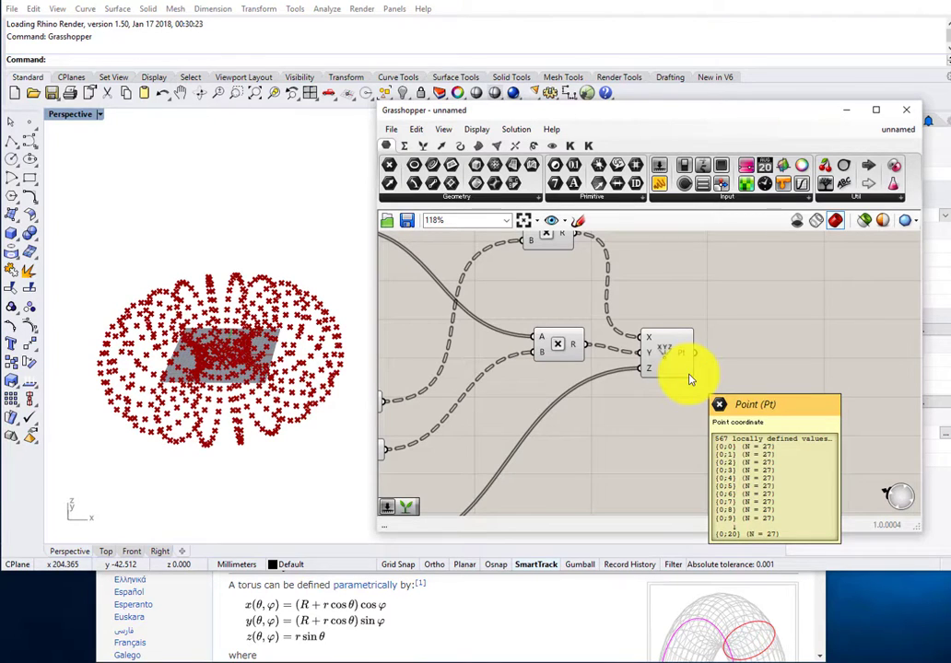
left_click(675, 348)
left_click(718, 356)
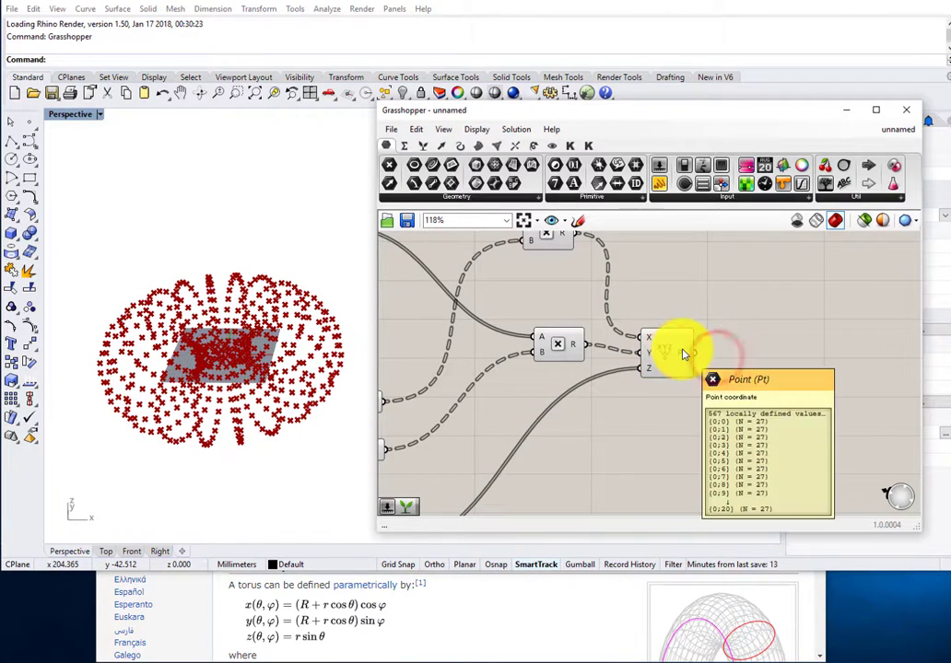
right_click_drag(742, 357, 674, 379)
left_click_drag(535, 445, 422, 256)
key("space")
scroll(512, 274, "up", 1)
left_click(592, 325)
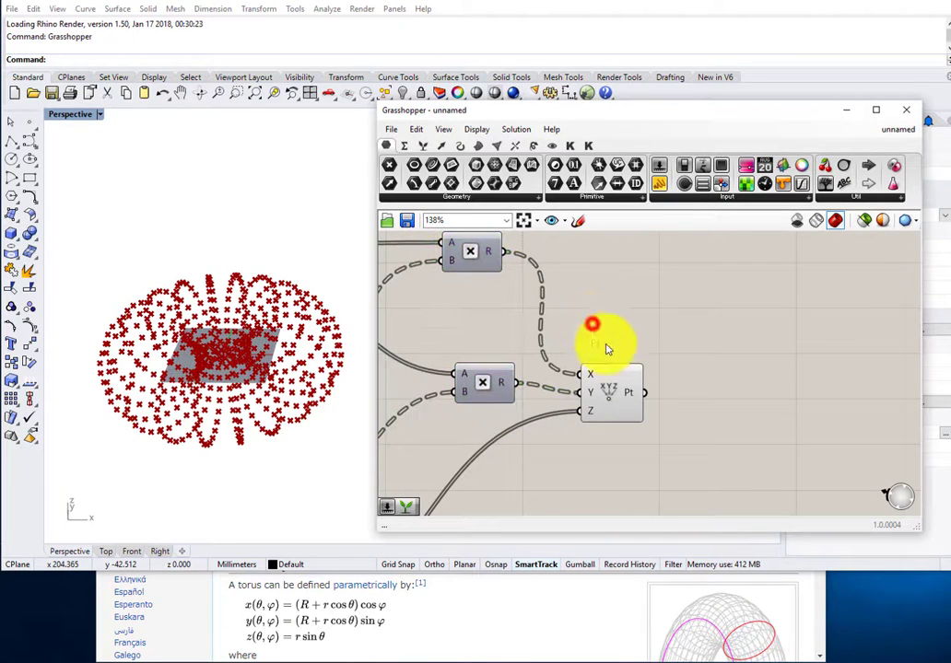
- Simplify the data tree of Construct Point's Pt output
mouse_move(636, 395)
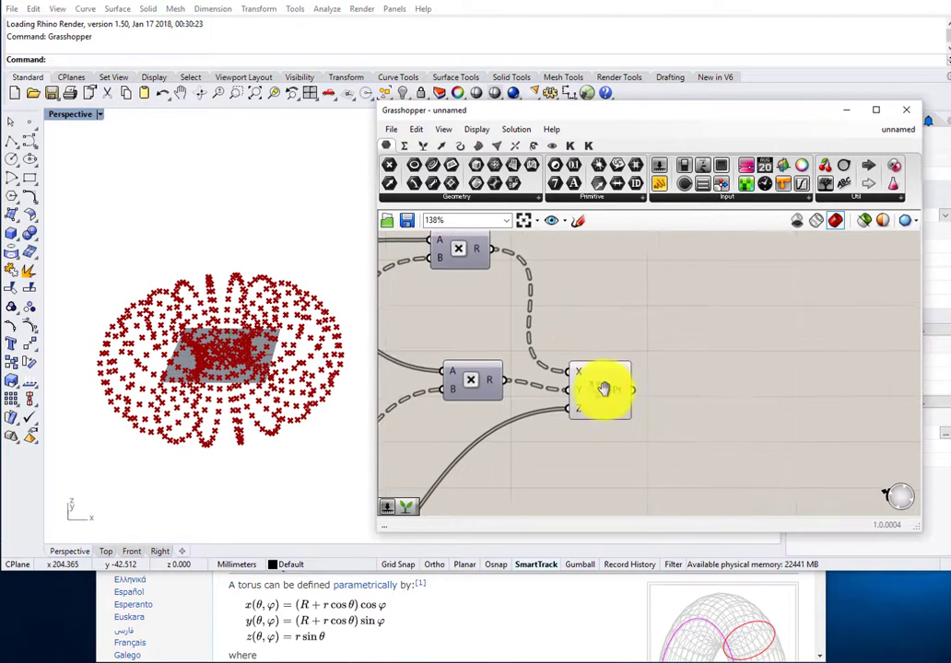
scroll(599, 391, "up", 2)
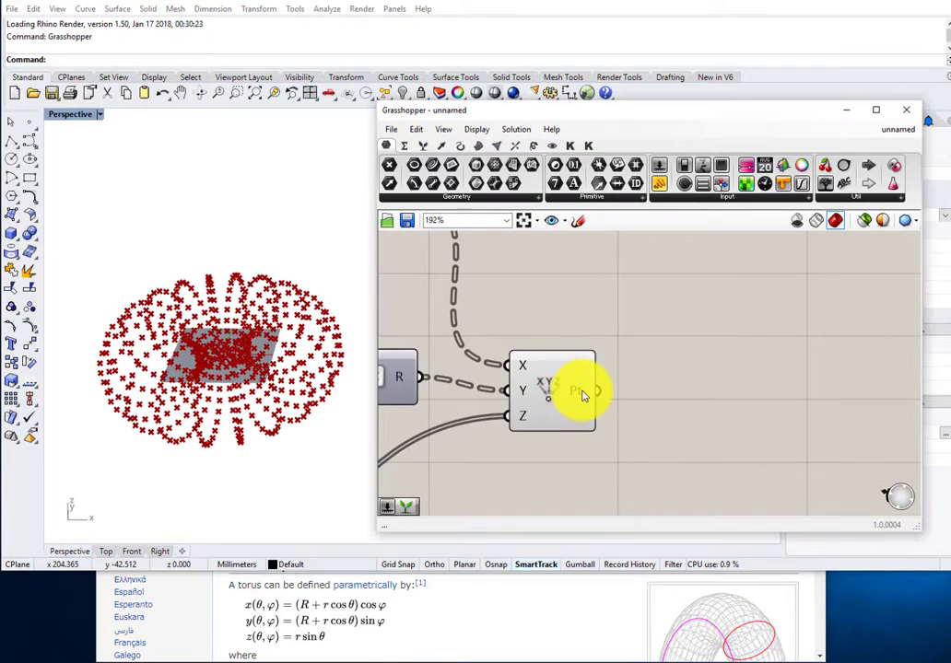
right_click(585, 394)
left_click(630, 470)
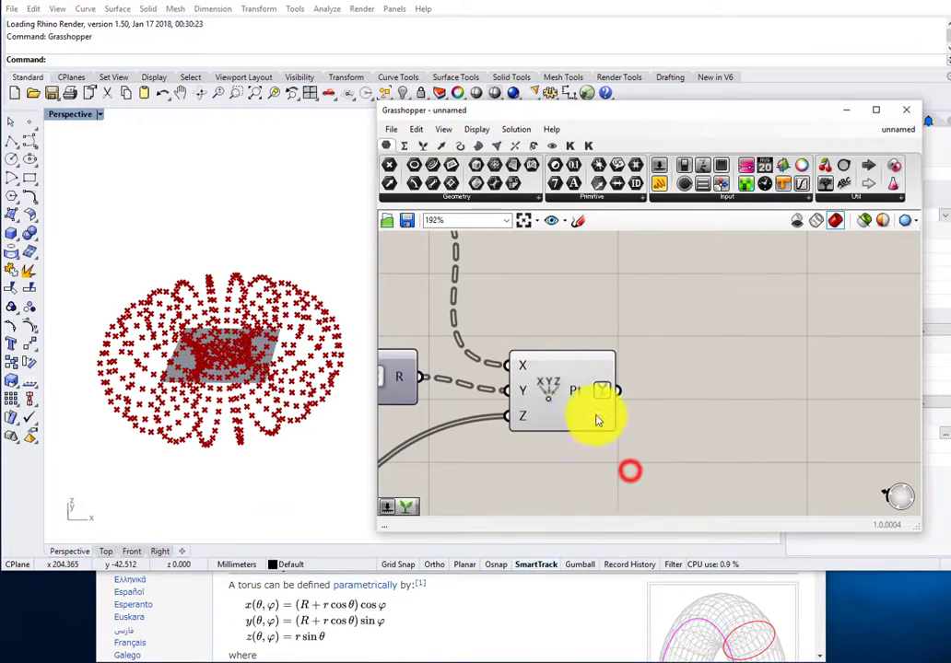
- Add a PolyLine component and connect Construct Point's Pt output to its vertices input
double_click(748, 391)
type("p")
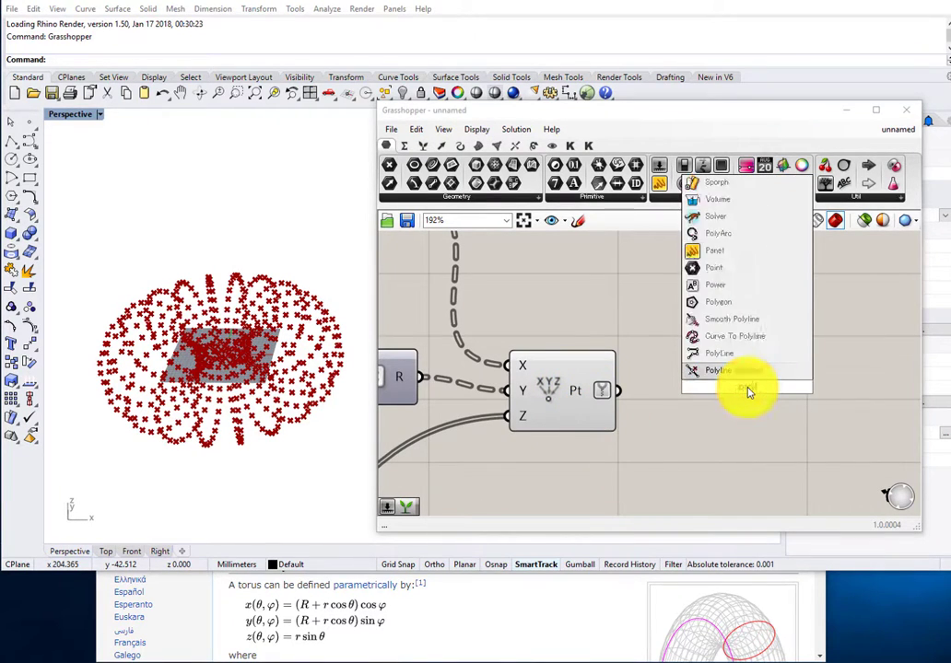
type("olyline")
key("Return")
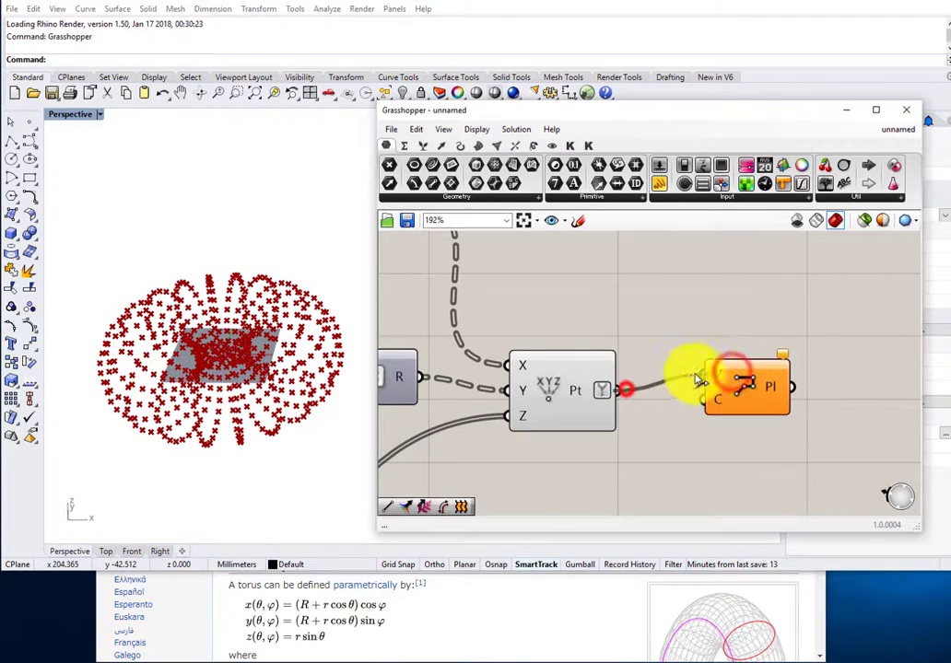
left_click_drag(700, 380, 704, 380)
mouse_move(332, 369)
right_mouse_down()
mouse_move(276, 365)
mouse_move(308, 418)
mouse_move(313, 369)
right_mouse_up()
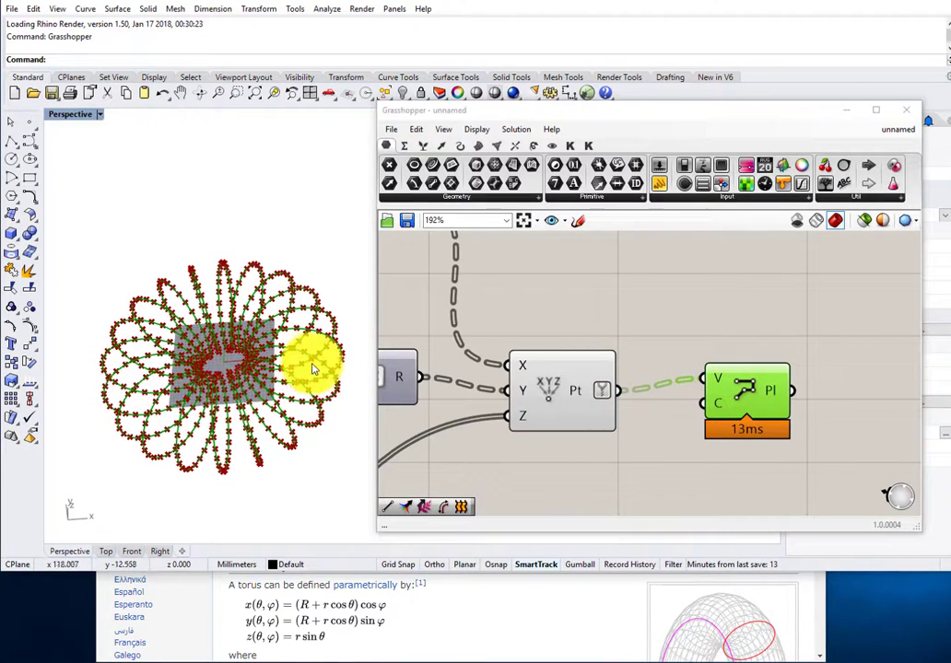
- Add a Flip Matrix component and route the points through it into the PolyLine's vertices input
left_click_drag(749, 386, 777, 444)
double_click(728, 352)
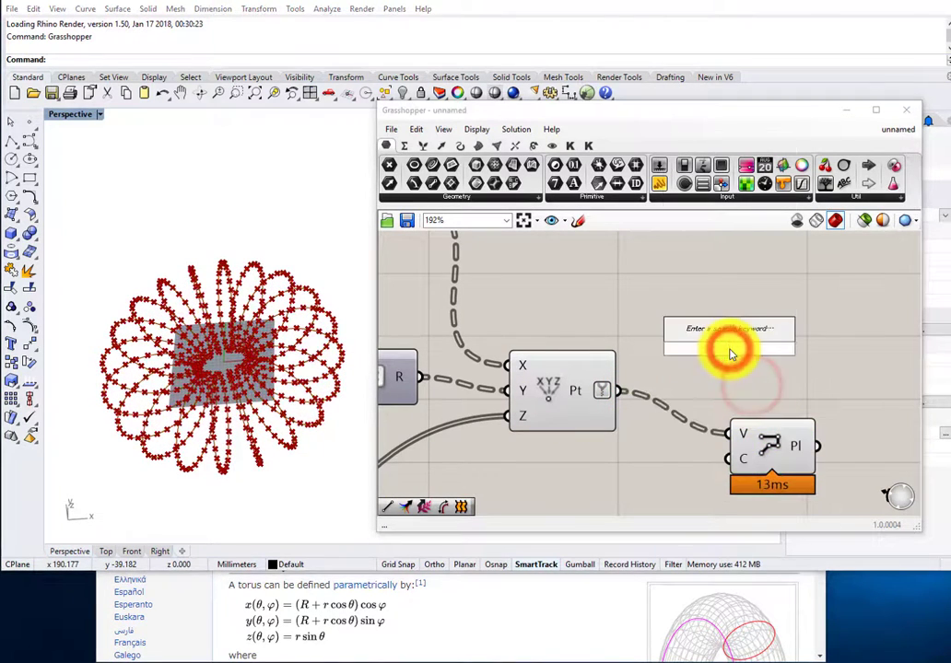
type("fi")
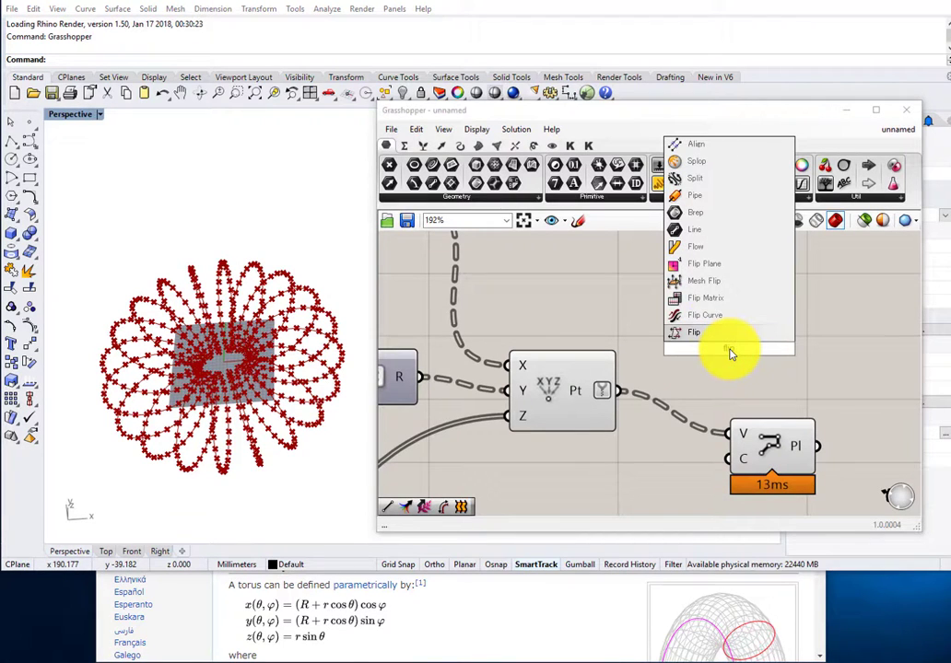
left_click(706, 297)
left_click_drag(620, 391, 685, 348)
left_click_drag(775, 352, 867, 421)
- Turn off the preview of Construct Point, Flip Matrix and the adjacent Multiplication component
left_click(649, 466)
scroll(698, 401, "down", 3)
left_click_drag(706, 448, 509, 300)
middle_click_drag(533, 318, 562, 304)
- Examine the flipped polyline rings of the torus from several angles and distances
right_click_drag(221, 410, 246, 278)
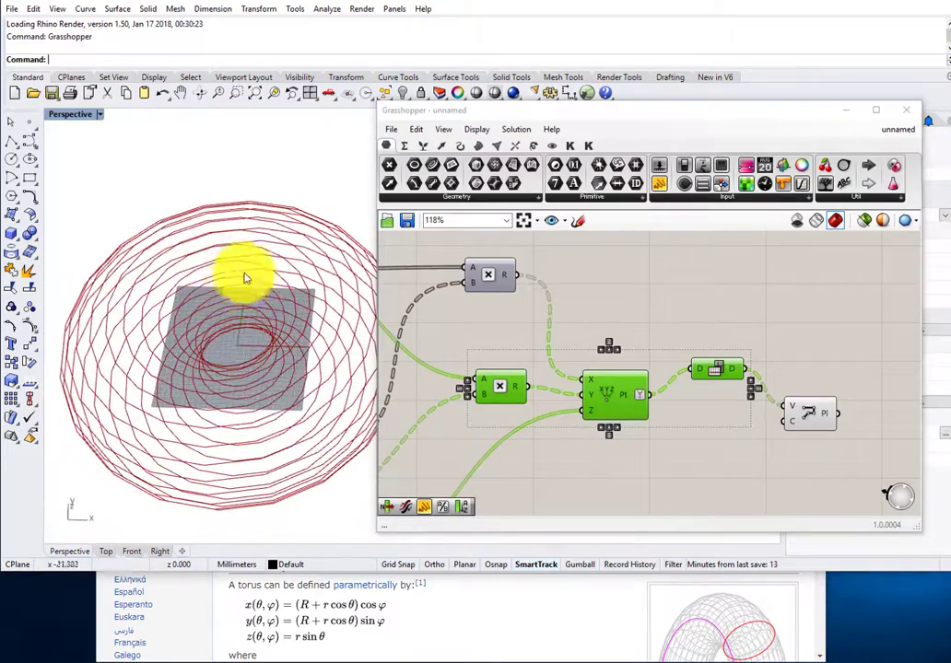
right_click_drag(266, 335, 321, 290)
right_click_drag(271, 330, 271, 282)
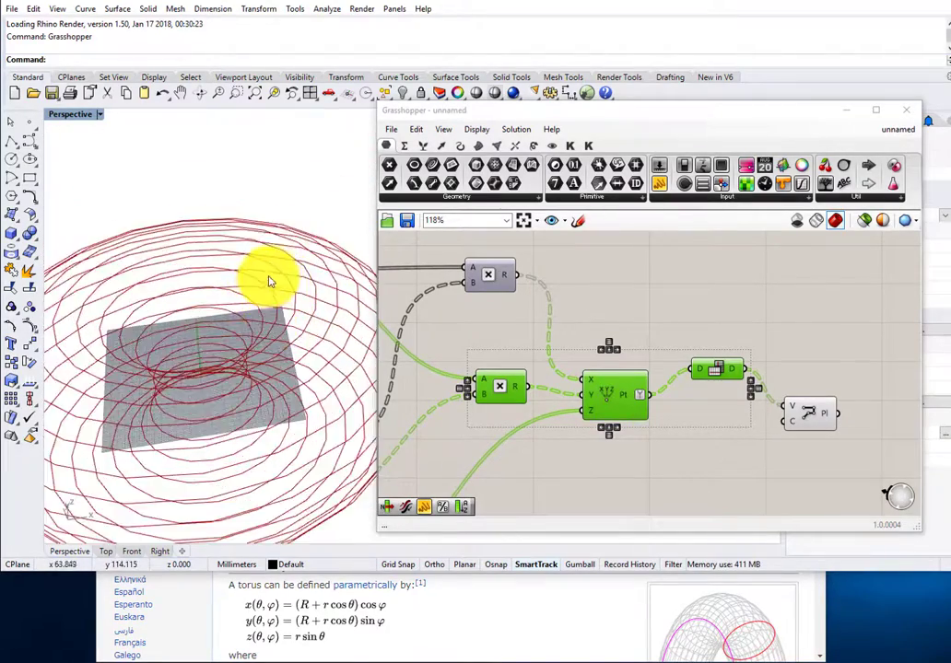
right_click_drag(290, 376, 244, 303)
scroll(239, 323, "up", 10)
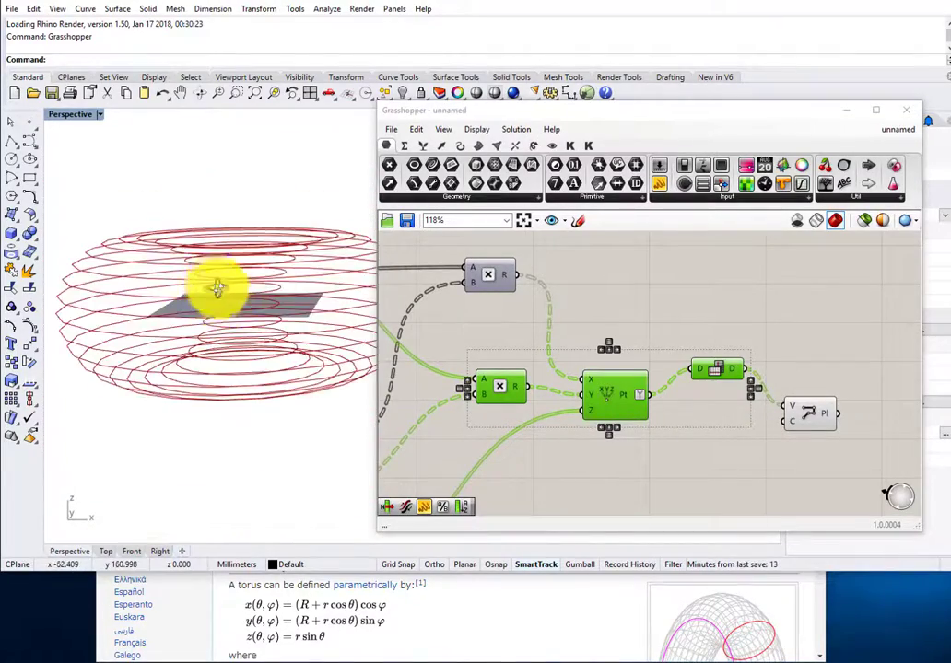
scroll(240, 285, "down", 10)
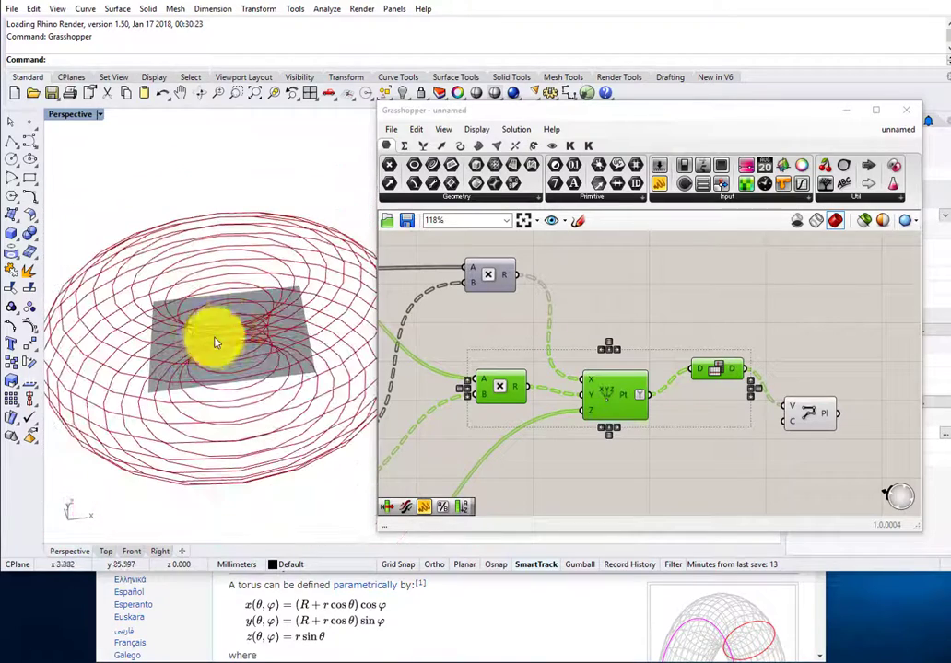
scroll(672, 399, "down", 4)
scroll(673, 399, "up", 4)
- Trace the network from the PolyLine back to the purple group and nudge the group's Multiplication component slightly
left_click(738, 410)
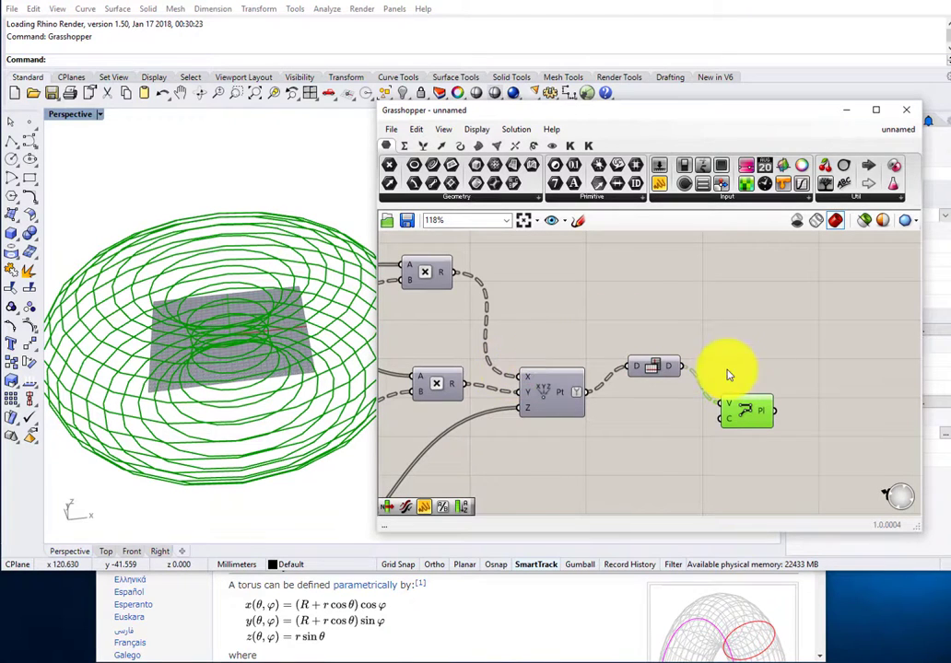
scroll(746, 372, "down", 5)
right_click_drag(631, 402, 702, 386)
scroll(647, 380, "up", 3)
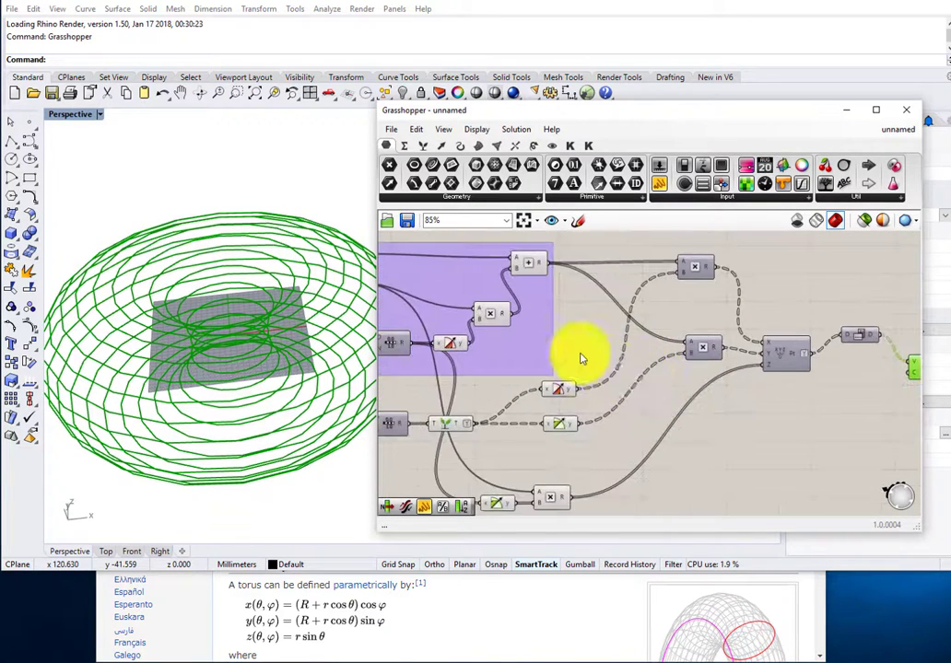
right_click_drag(587, 339, 690, 357)
scroll(682, 350, "down", 1)
right_click_drag(578, 371, 658, 350)
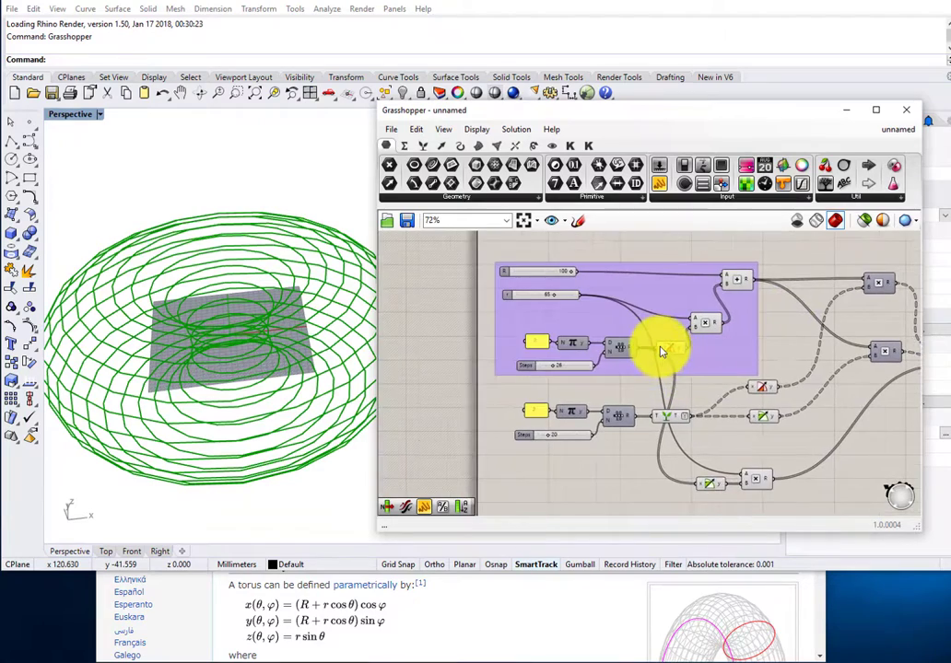
mouse_move(662, 351)
scroll(671, 348, "up", 2)
left_click(677, 351)
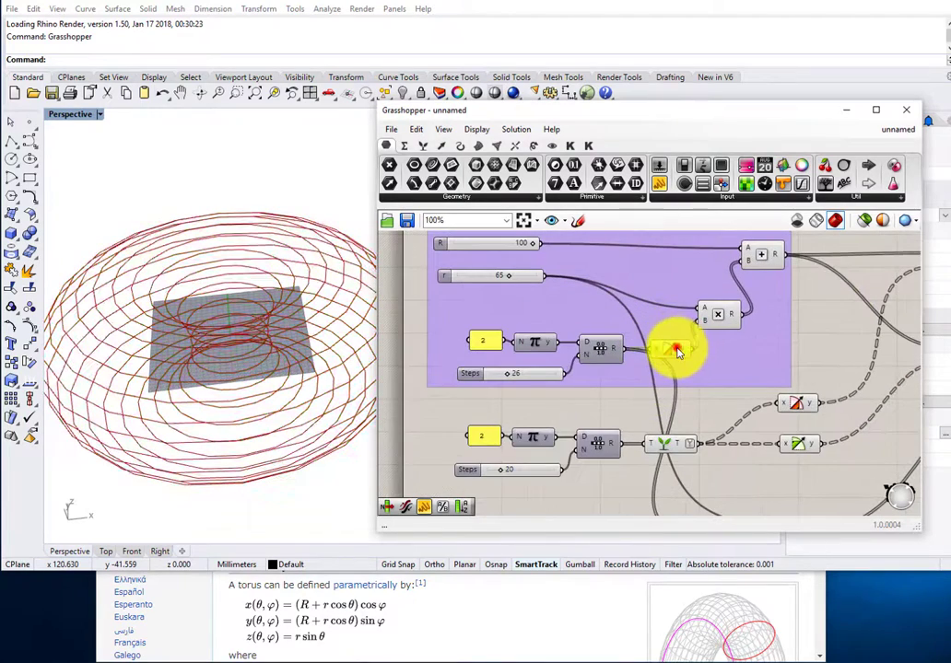
left_click(722, 309)
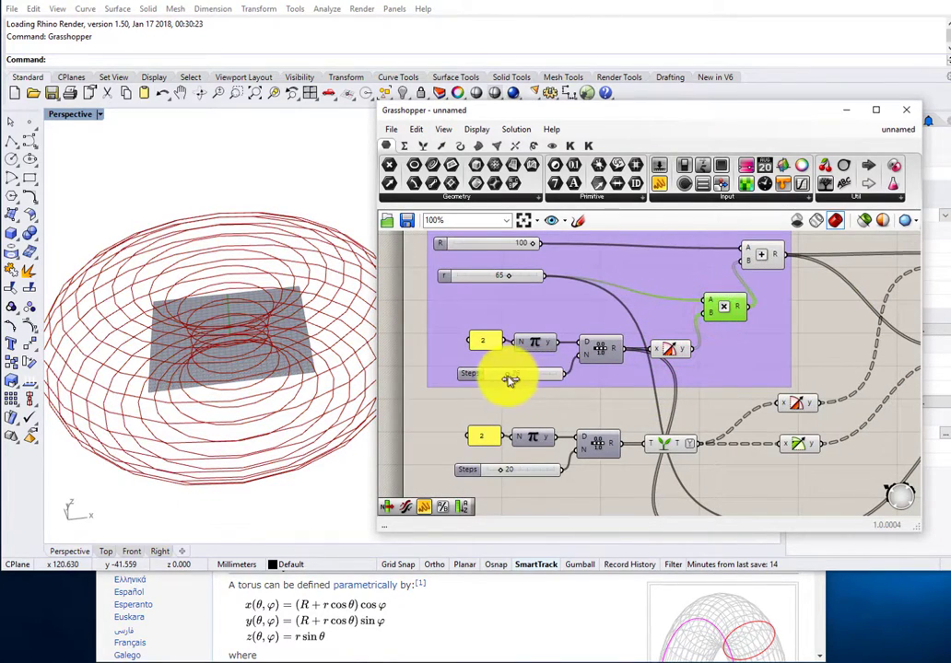
- Vary the Steps slider inside the purple group, settle on 24, and check the resulting polylines
left_click_drag(509, 380, 505, 378)
left_click(599, 353)
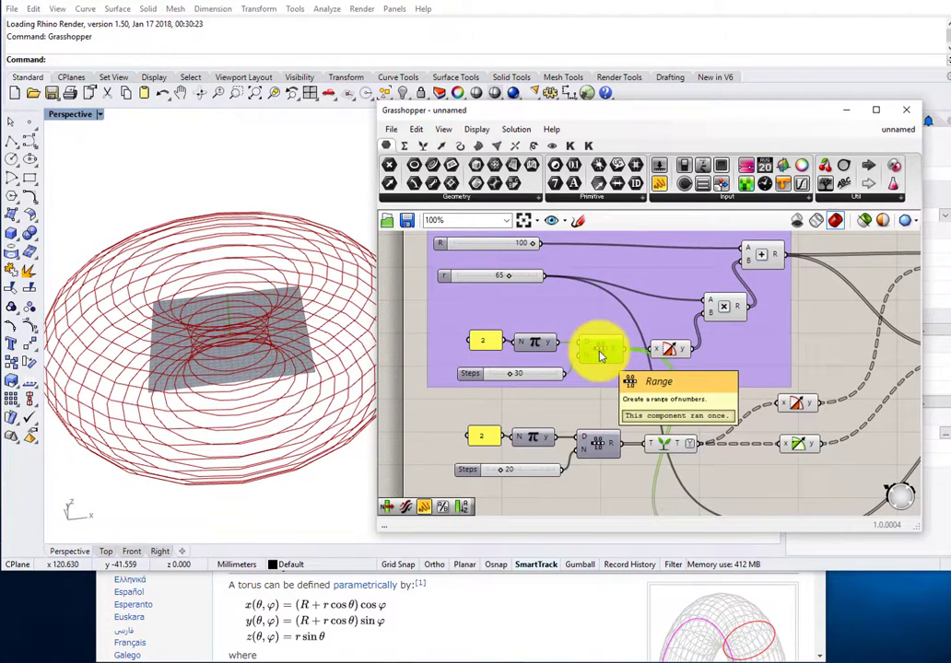
left_click_drag(514, 377, 510, 378)
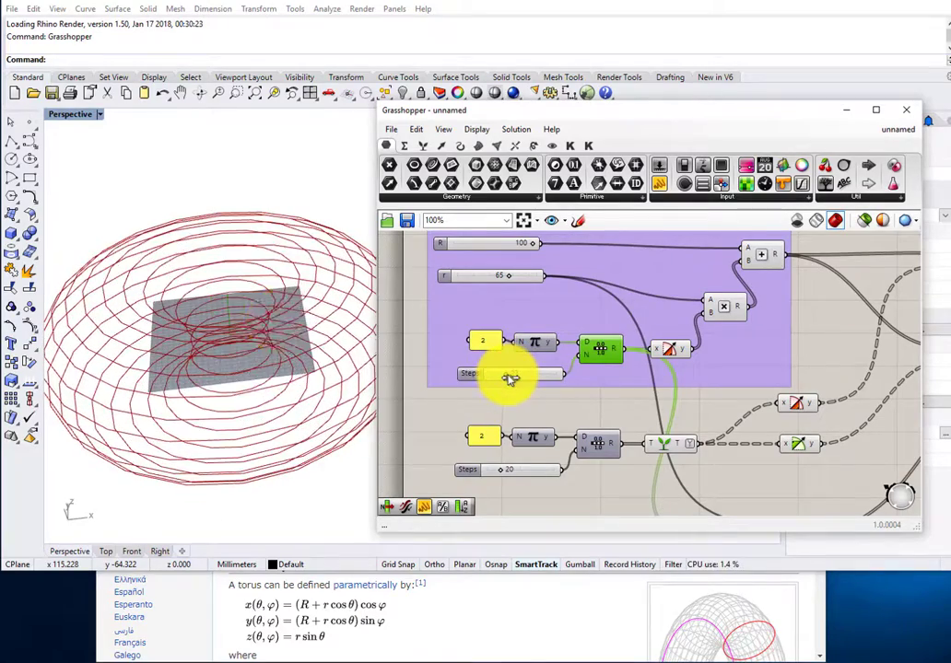
right_click_drag(273, 336, 376, 377)
scroll(293, 395, "up", 3)
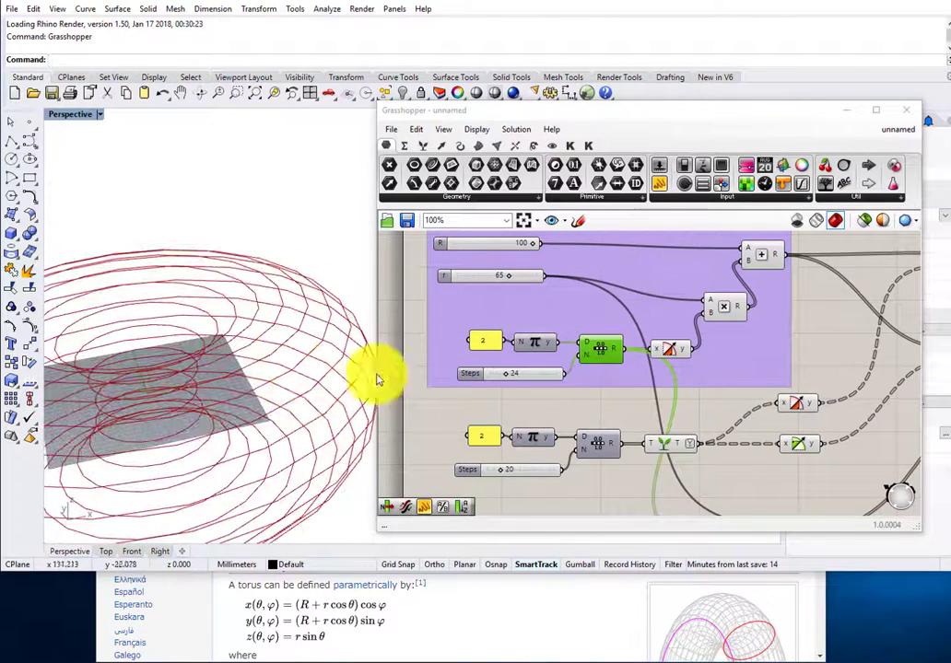
- Attach a panel to the output of the purple group's Range component and enlarge it
scroll(516, 368, "down", 1)
right_click_drag(637, 387, 543, 360)
scroll(544, 359, "up", 1)
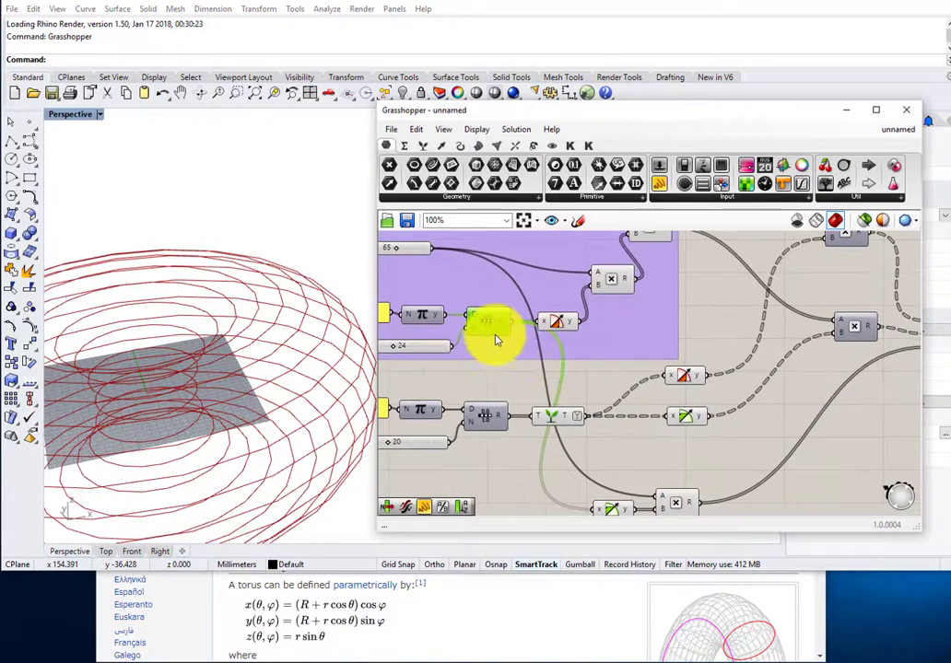
left_click(273, 323)
right_click_drag(500, 329, 522, 350)
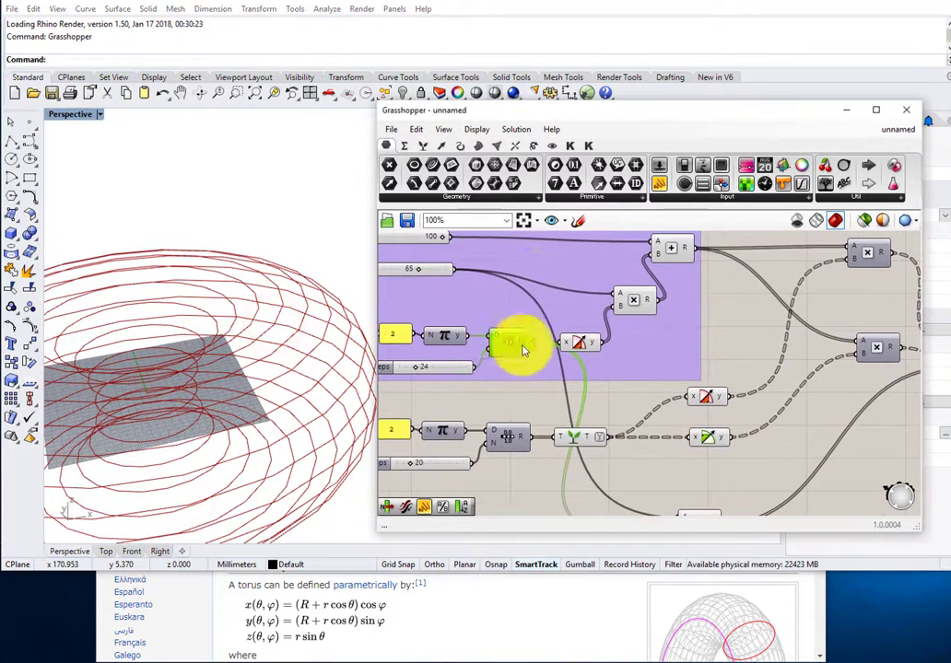
left_click_drag(605, 389, 595, 379)
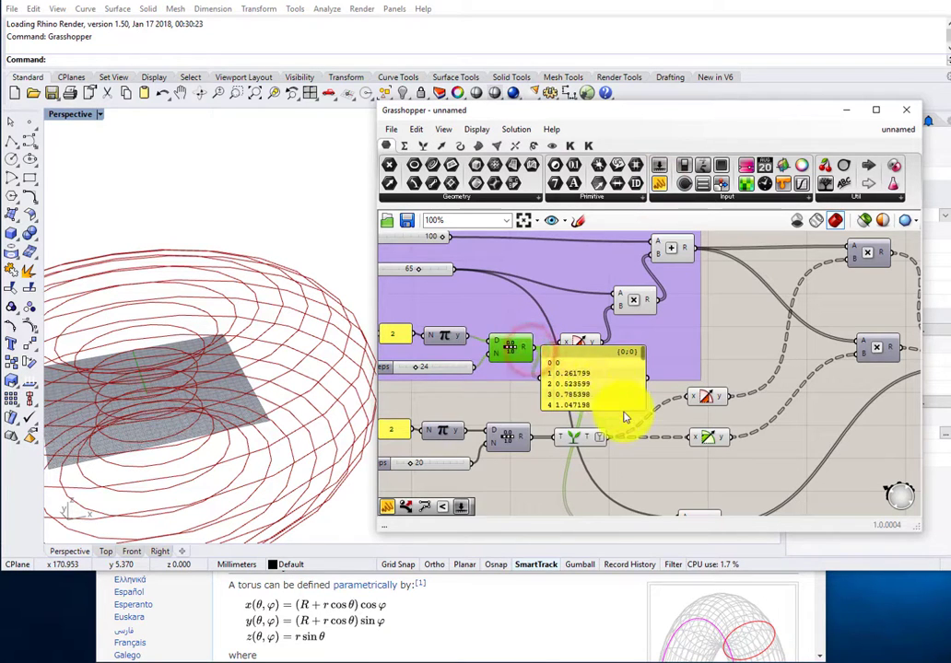
left_click_drag(621, 410, 616, 504)
- Read through the range values in the panel and delete the panel
right_click_drag(587, 385, 614, 324)
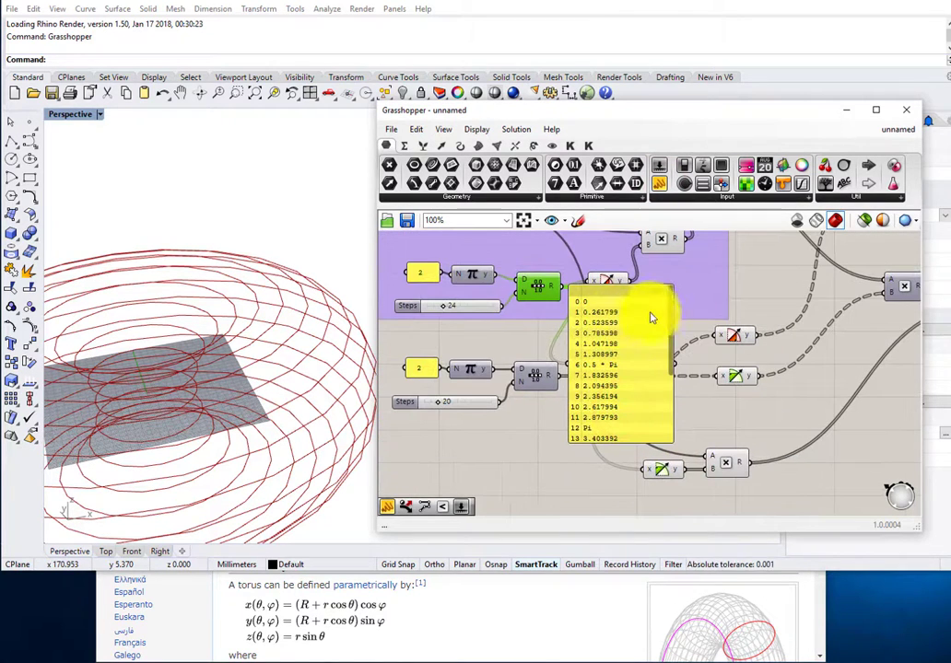
mouse_move(671, 316)
left_mouse_down()
mouse_move(684, 405)
mouse_move(668, 318)
left_mouse_up()
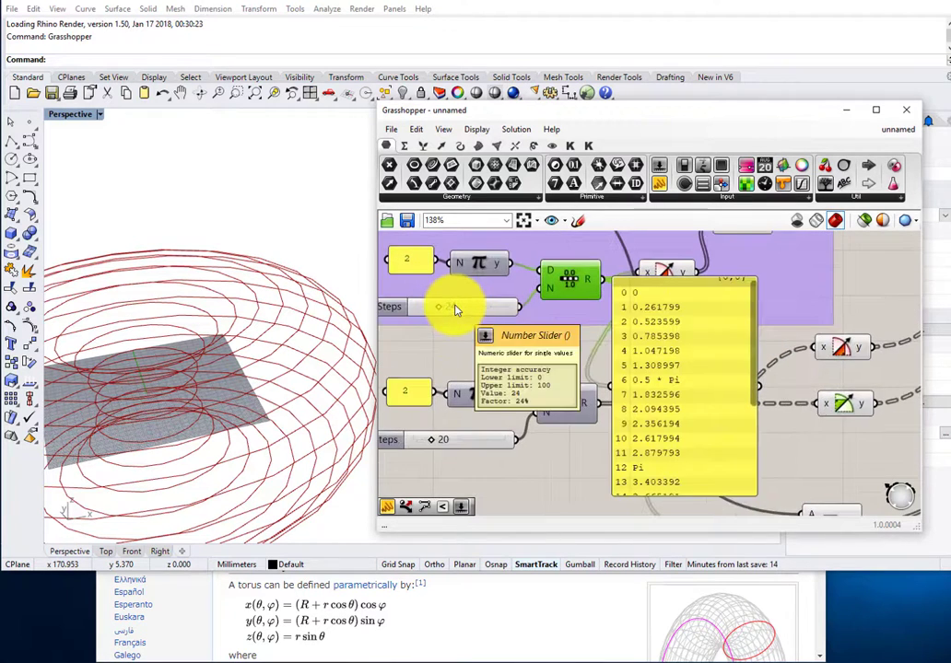
scroll(502, 327, "up", 2)
left_click(669, 366)
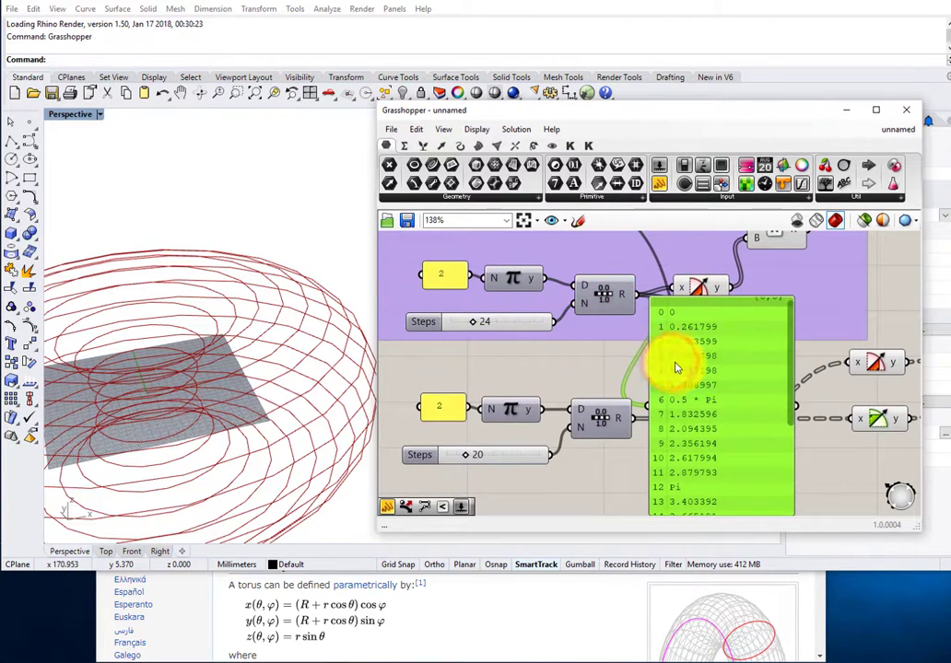
right_click_drag(676, 365, 659, 408)
key("Delete")
- Inspect the straight polyline segments of the torus up close and from the side
right_click_drag(224, 376, 340, 343)
scroll(276, 369, "up", 5)
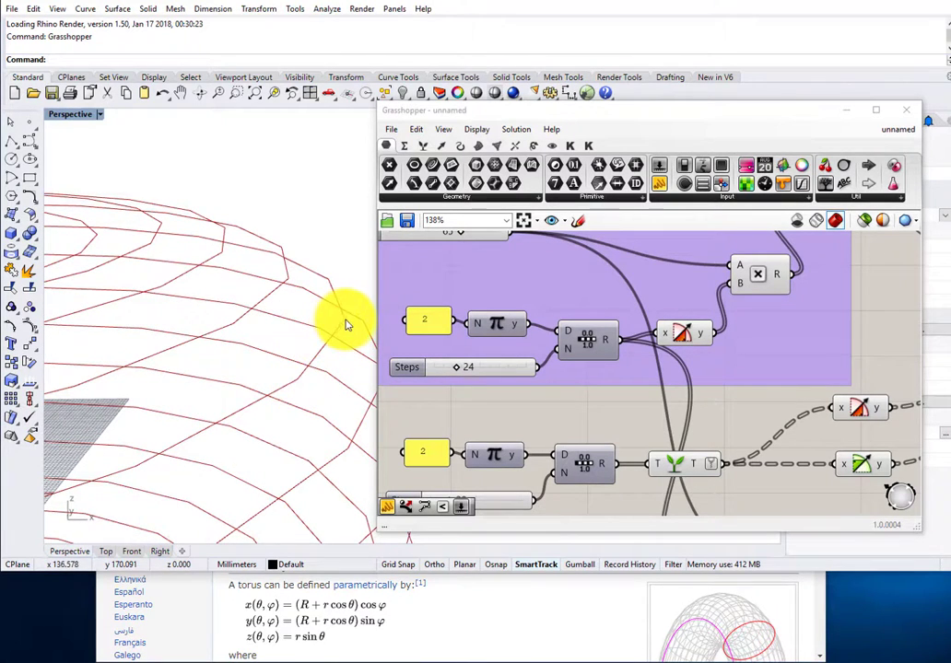
right_click_drag(347, 325, 339, 315)
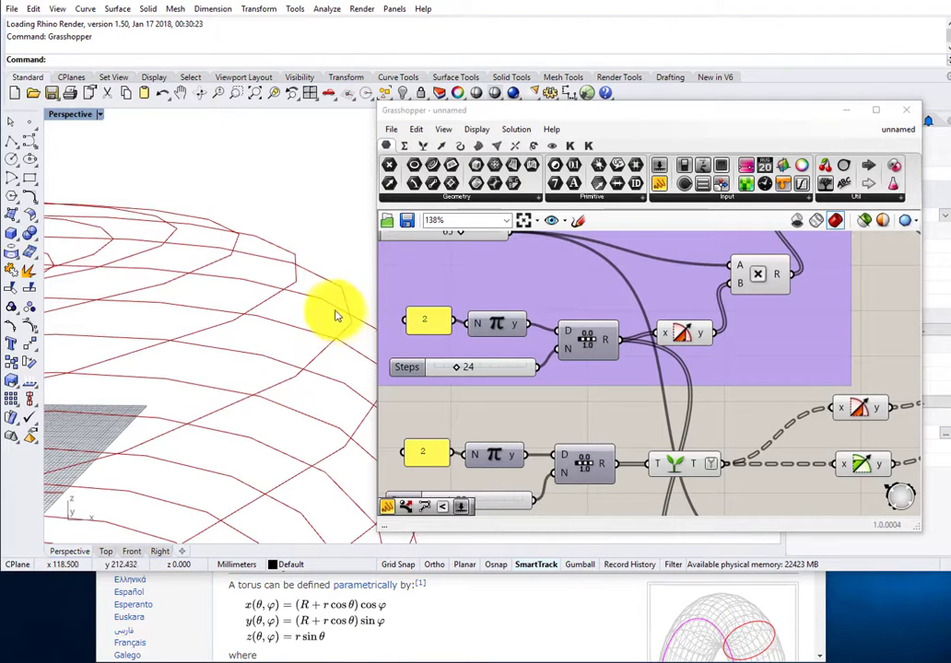
right_click_drag(332, 336, 247, 338, "shift")
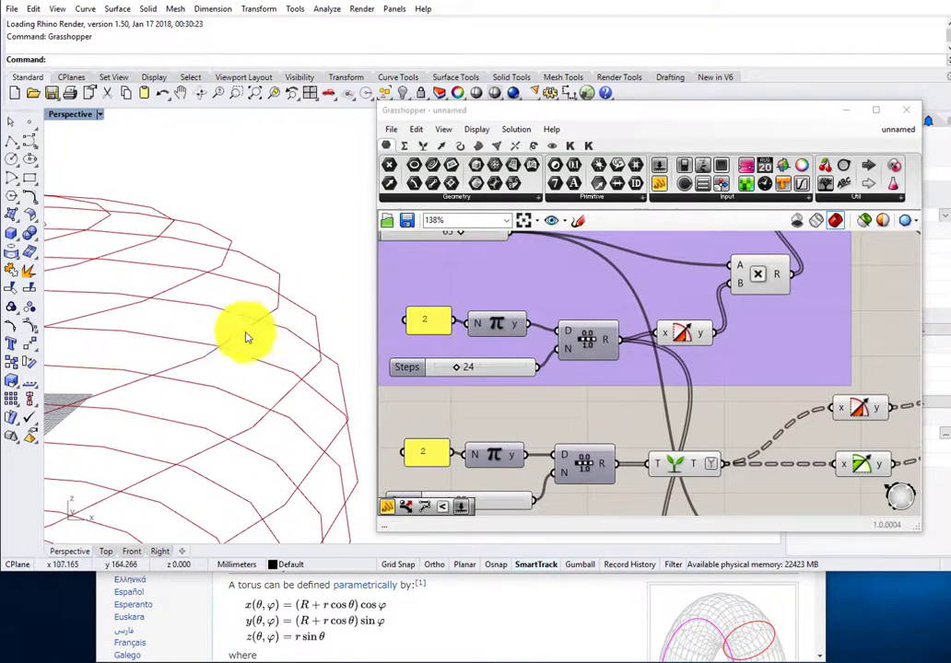
right_click_drag(288, 288, 295, 295)
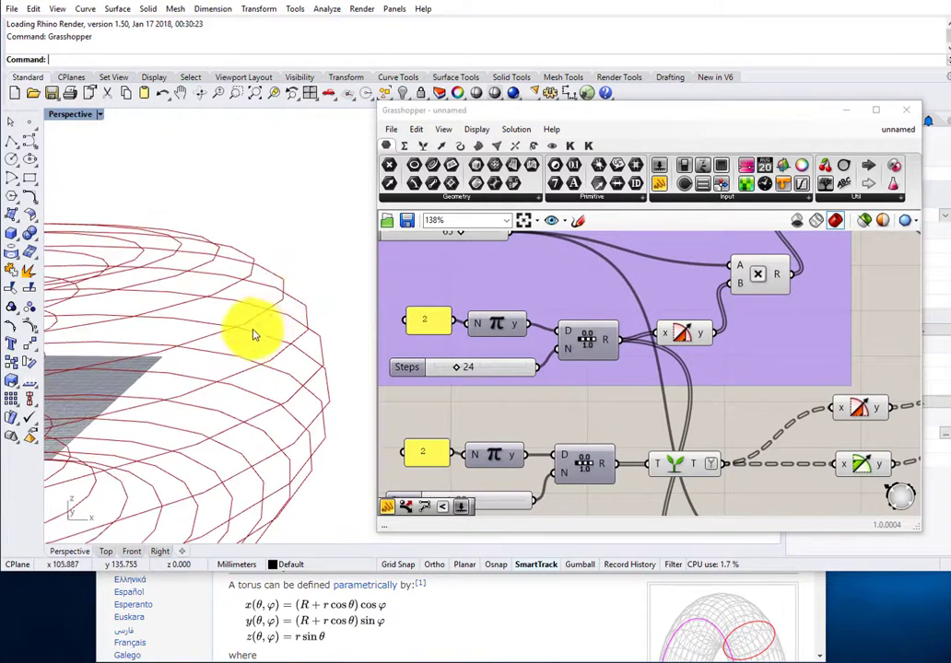
right_click_drag(255, 336, 303, 314)
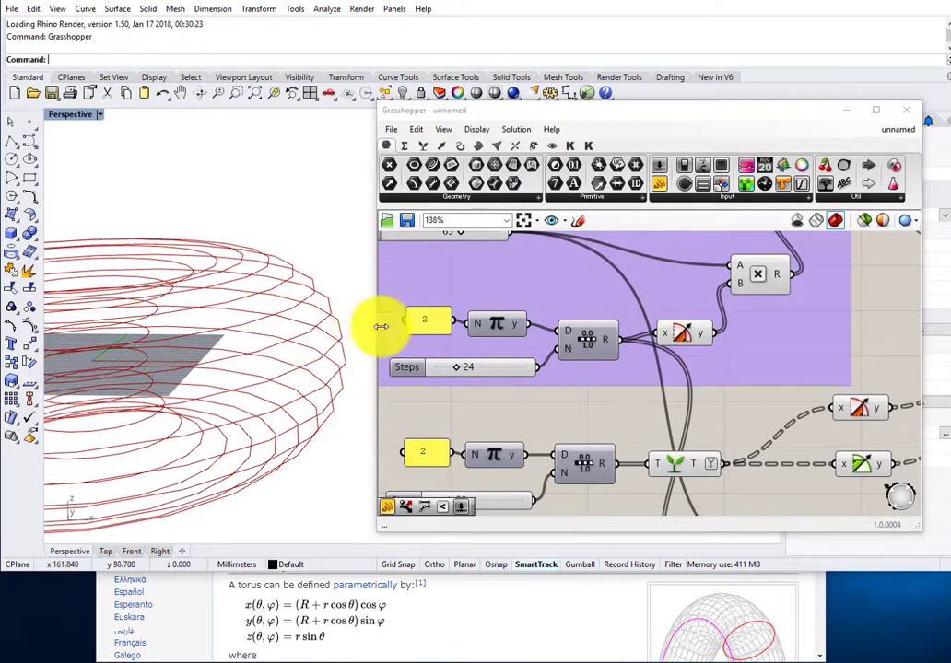
- Check the output of the purple group's Range component in a temporary panel, then delete the panel
right_click_drag(584, 339, 546, 361)
left_click_drag(642, 186, 660, 397)
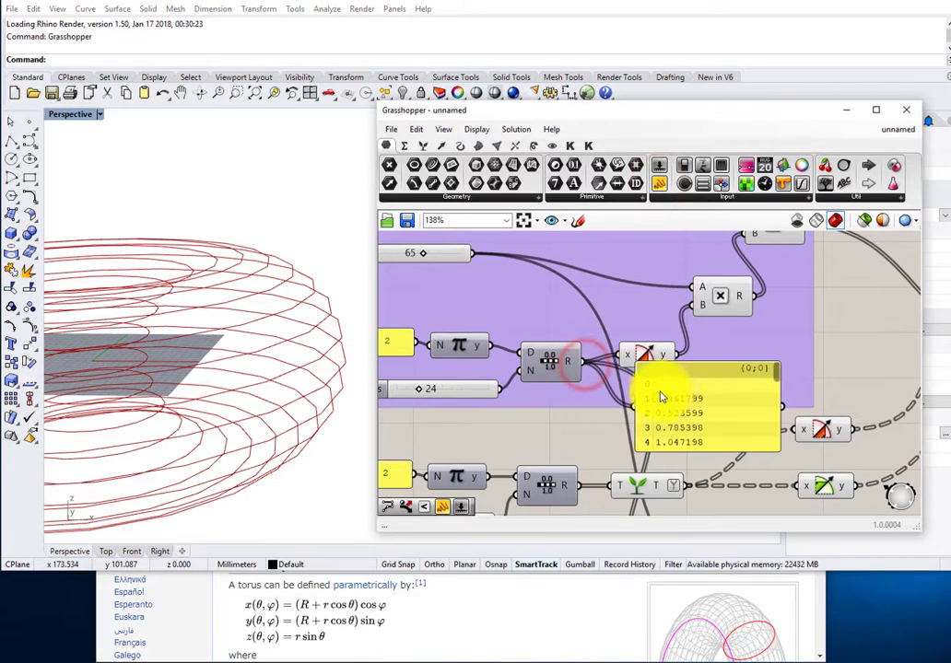
scroll(671, 411, "up", 4)
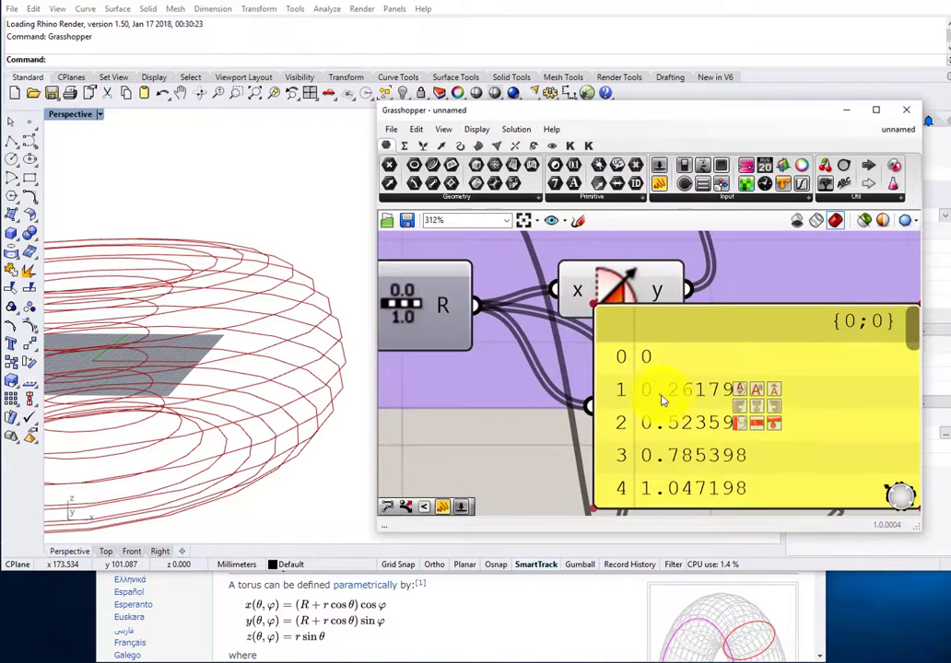
scroll(615, 365, "down", 1)
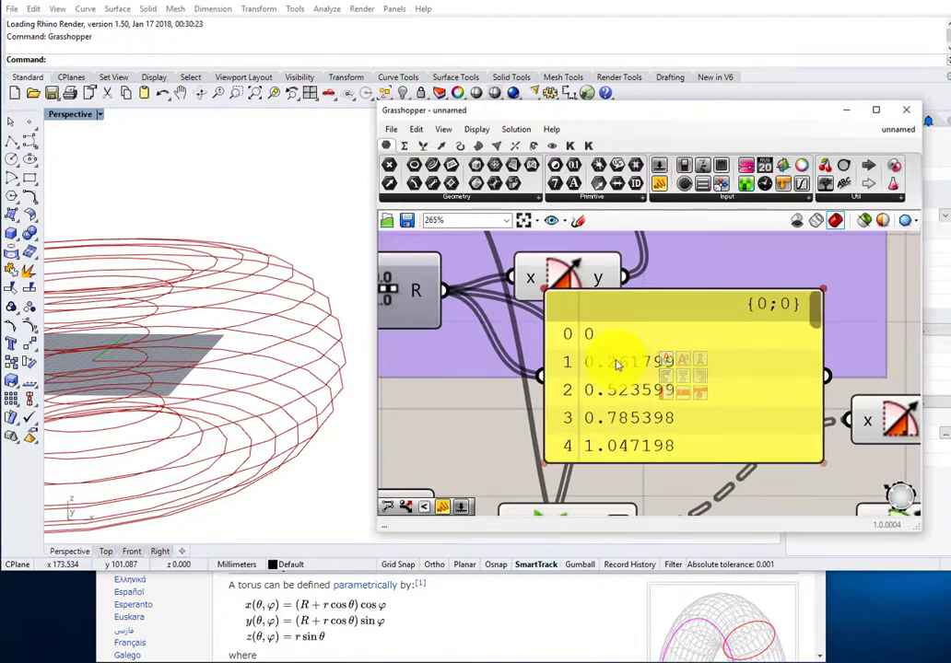
scroll(623, 367, "down", 3)
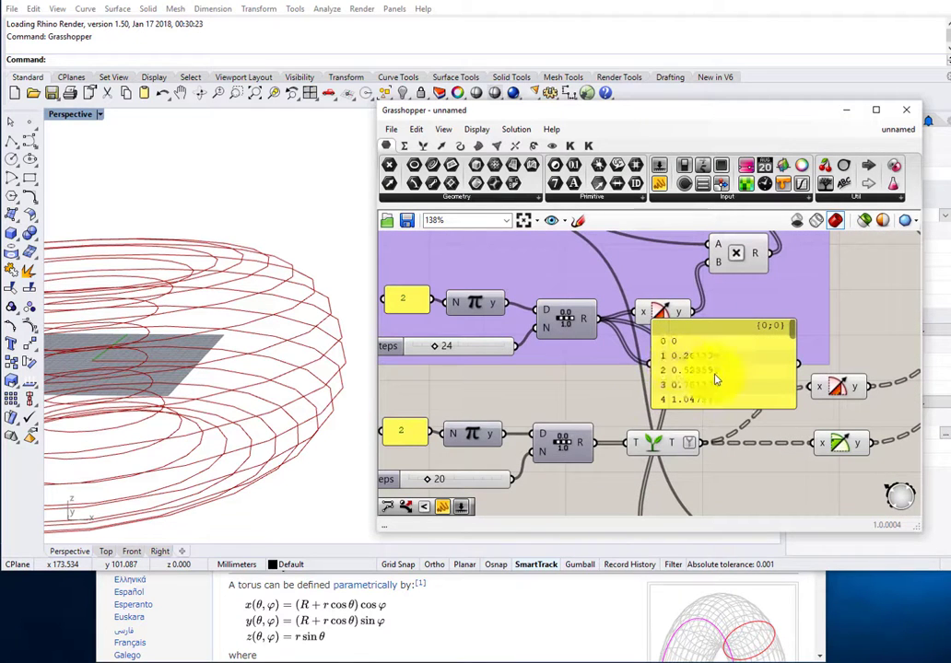
left_click(690, 383)
- Remove the purple group frame around the upper components while keeping the components themselves
scroll(634, 342, "down", 6)
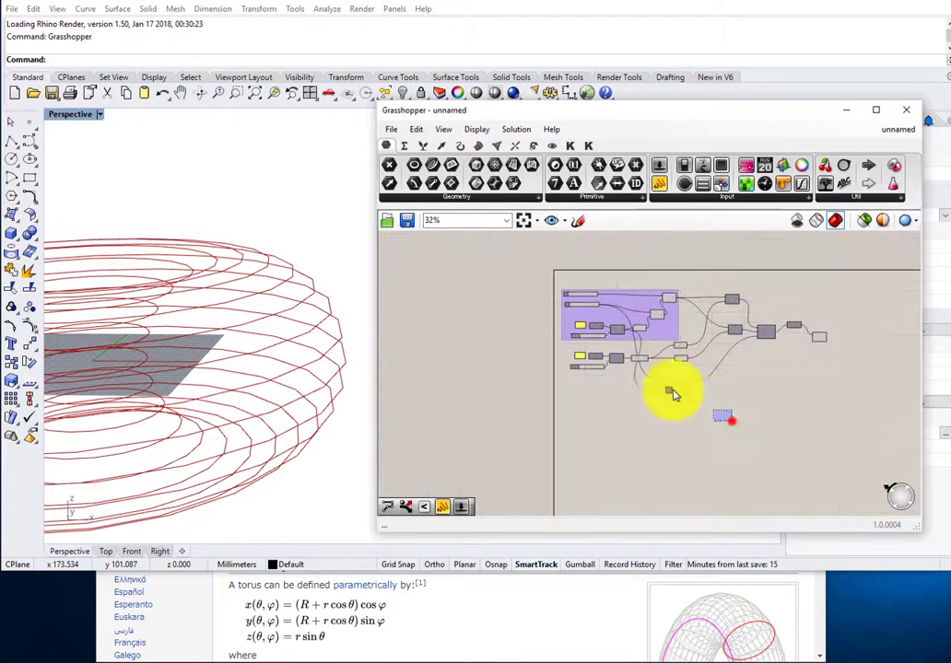
left_click_drag(673, 394, 567, 358)
scroll(676, 350, "up", 5)
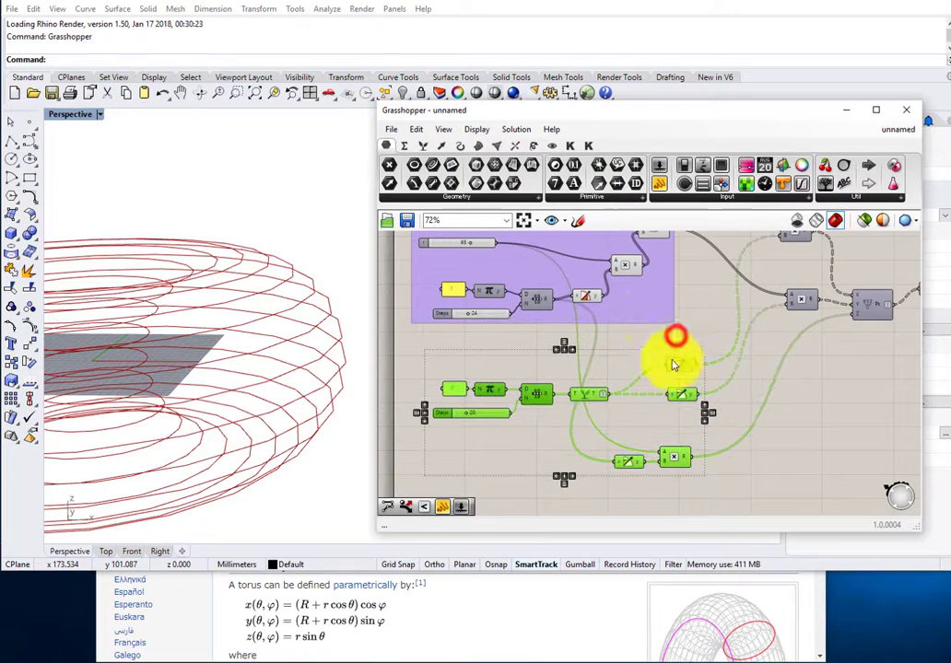
left_click(647, 316)
left_click(613, 324)
scroll(573, 317, "up", 3)
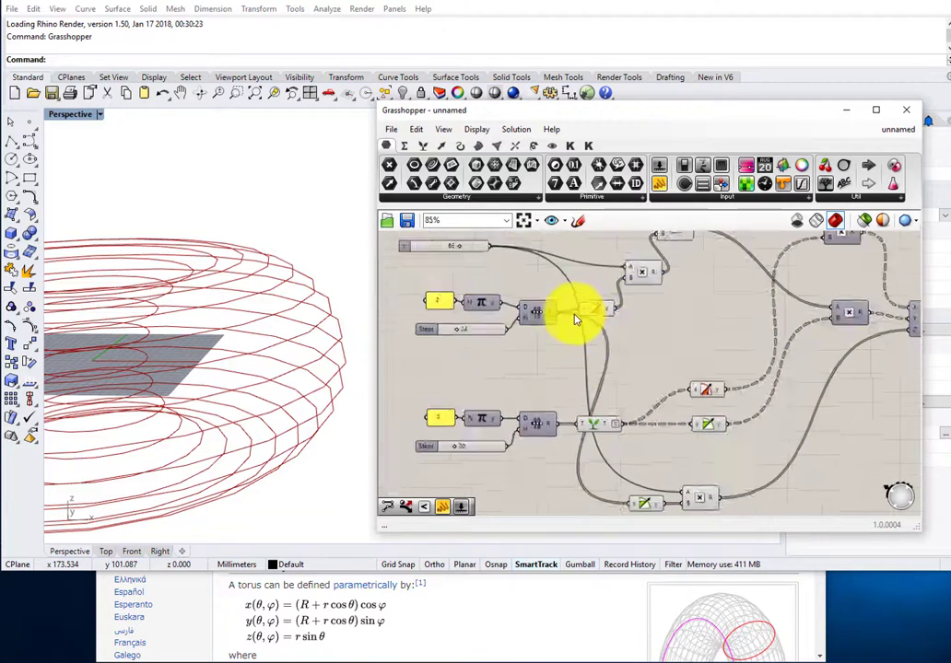
- Add a List Item component and place it below the upper Range component
double_click(563, 371)
type("iten")
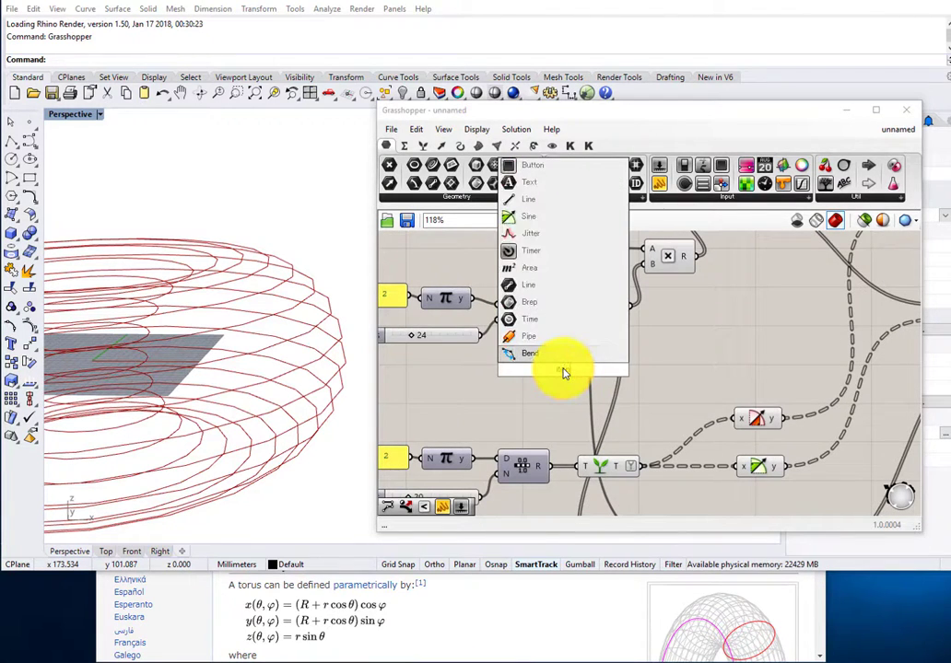
left_click(568, 393)
double_click(569, 395)
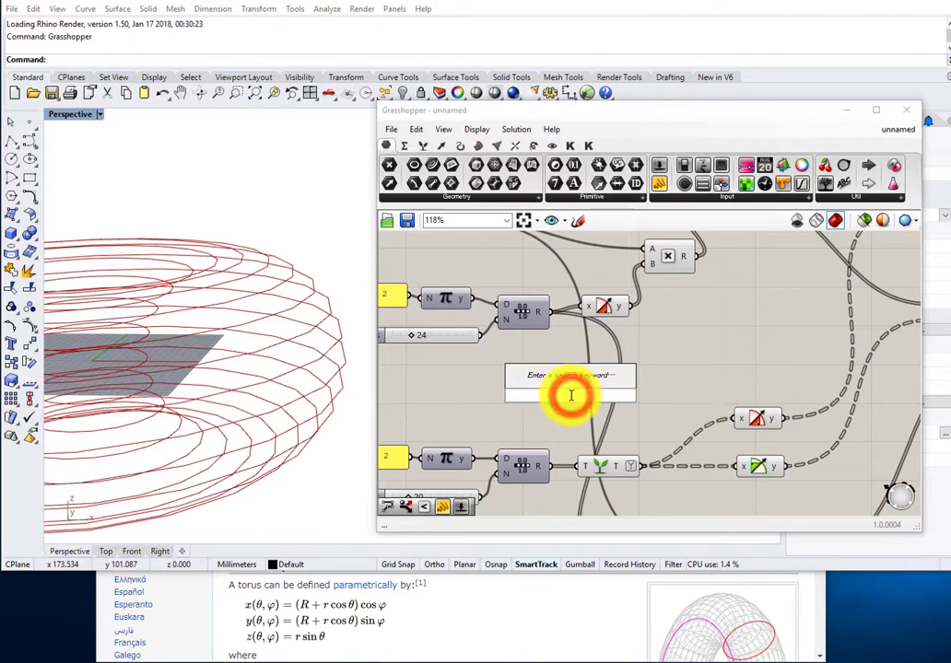
type("item")
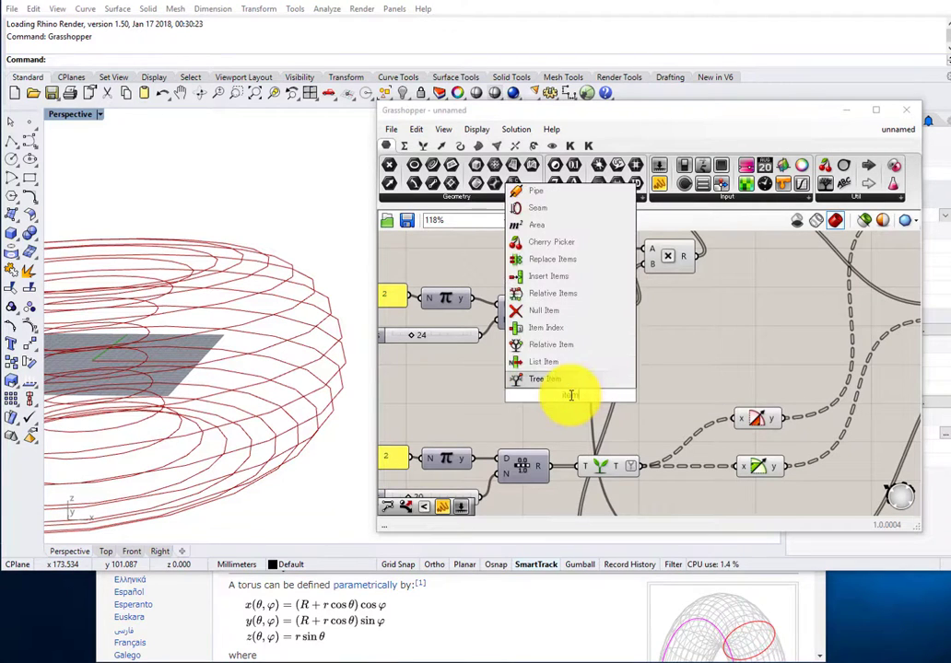
left_click(532, 363)
scroll(553, 350, "up", 3)
left_click_drag(579, 375, 574, 421)
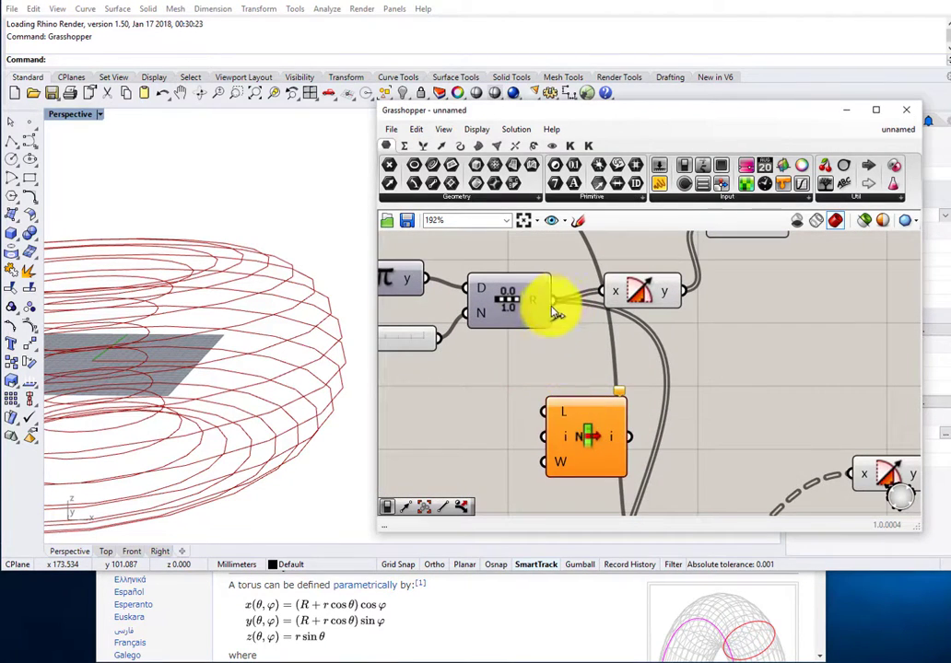
- Wire the upper Range output into the List Item's list input and set its item index to 1
left_click_drag(552, 302, 549, 414)
right_click(560, 436)
left_click(618, 561)
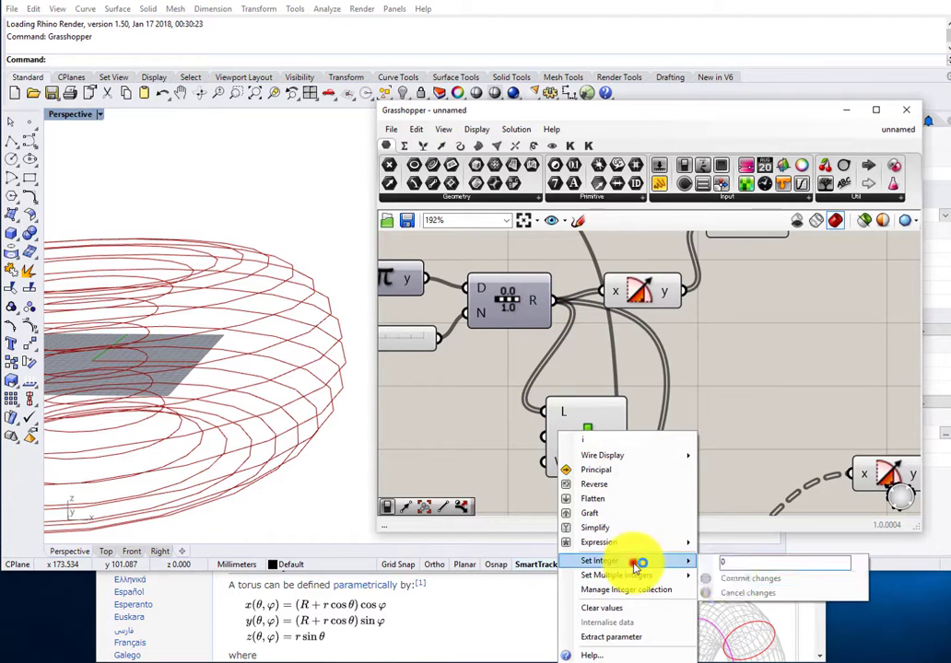
left_click(728, 563)
left_click(734, 580)
left_click_drag(601, 437, 574, 418)
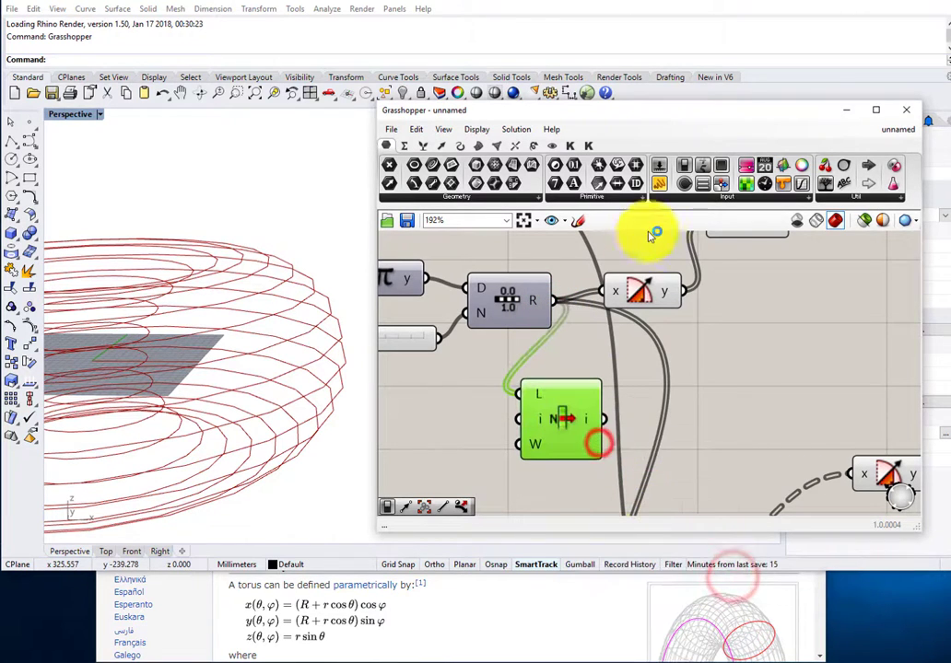
- Check the List Item output in a temporary panel against the torus segments, then delete the panel
left_click_drag(658, 182, 642, 351)
left_click_drag(718, 382, 728, 416)
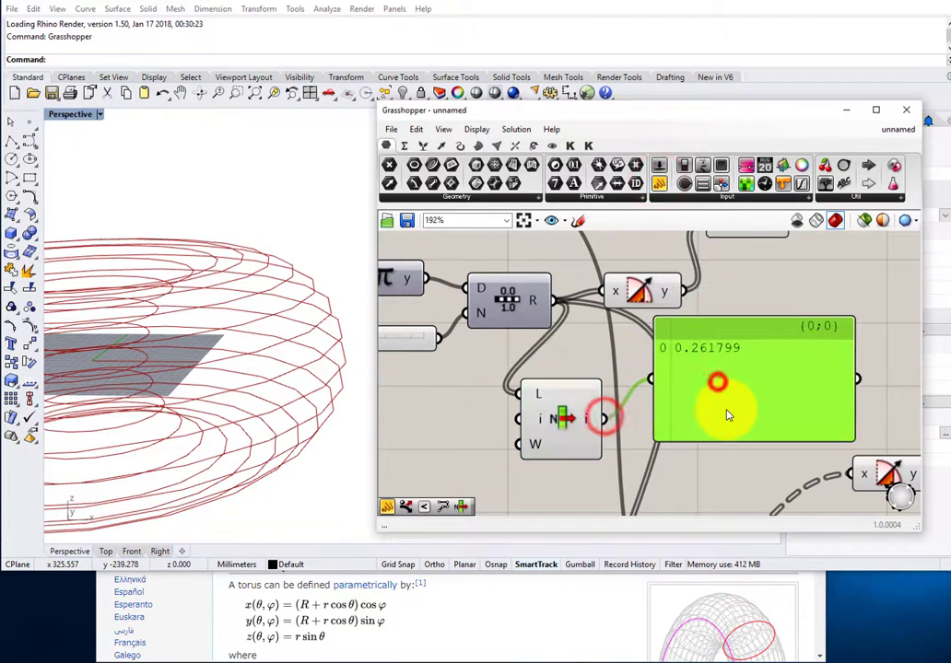
scroll(722, 402, "down", 1)
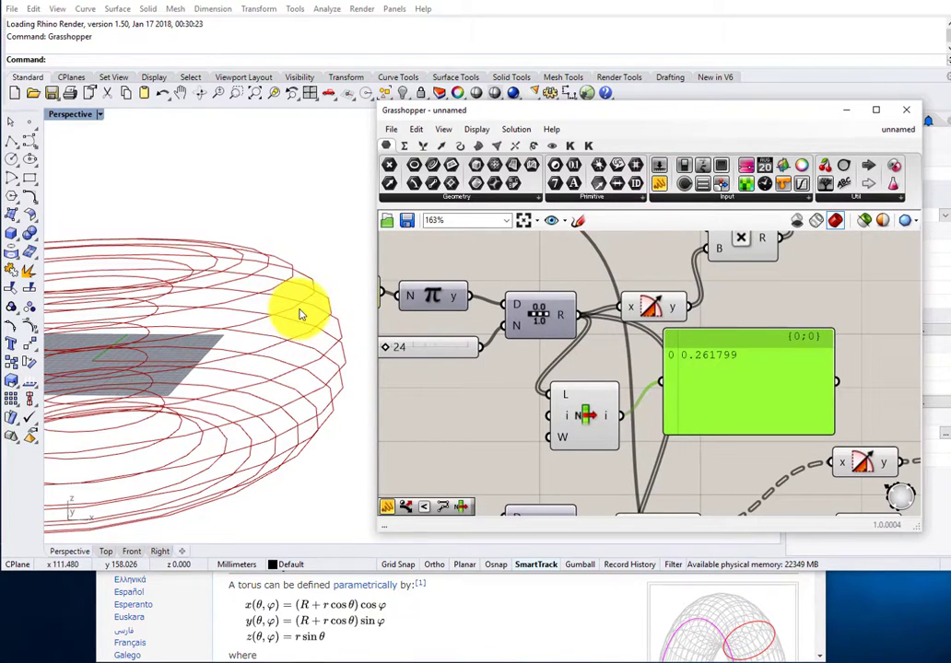
mouse_move(300, 315)
right_mouse_down()
mouse_move(308, 314)
mouse_move(293, 325)
mouse_move(312, 314)
mouse_move(309, 325)
right_mouse_up()
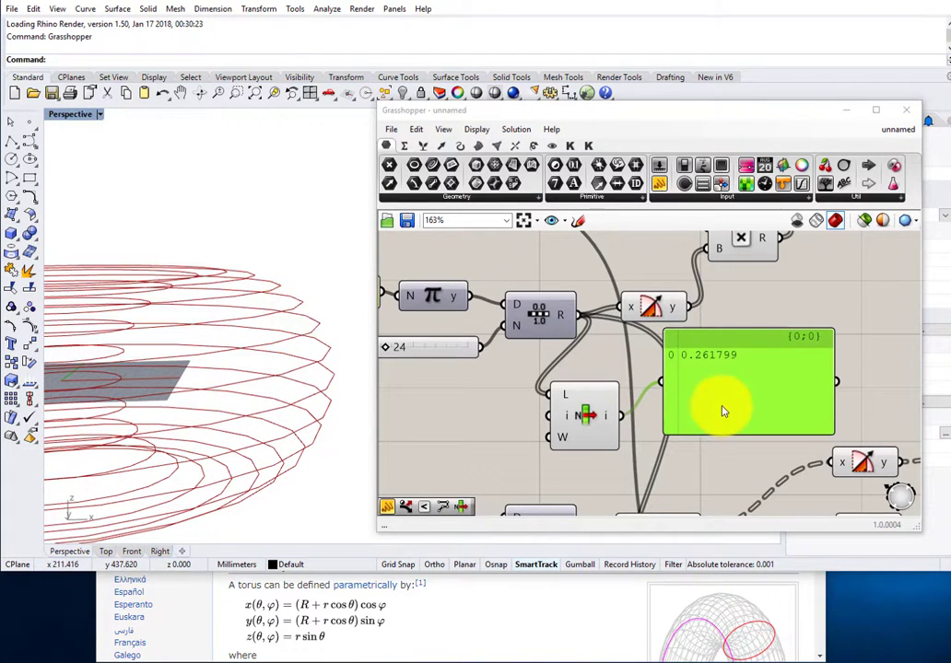
key("Delete")
- Add a new Range component and connect the List Item output to its domain input
right_click_drag(693, 435, 638, 412)
scroll(594, 395, "down", 3)
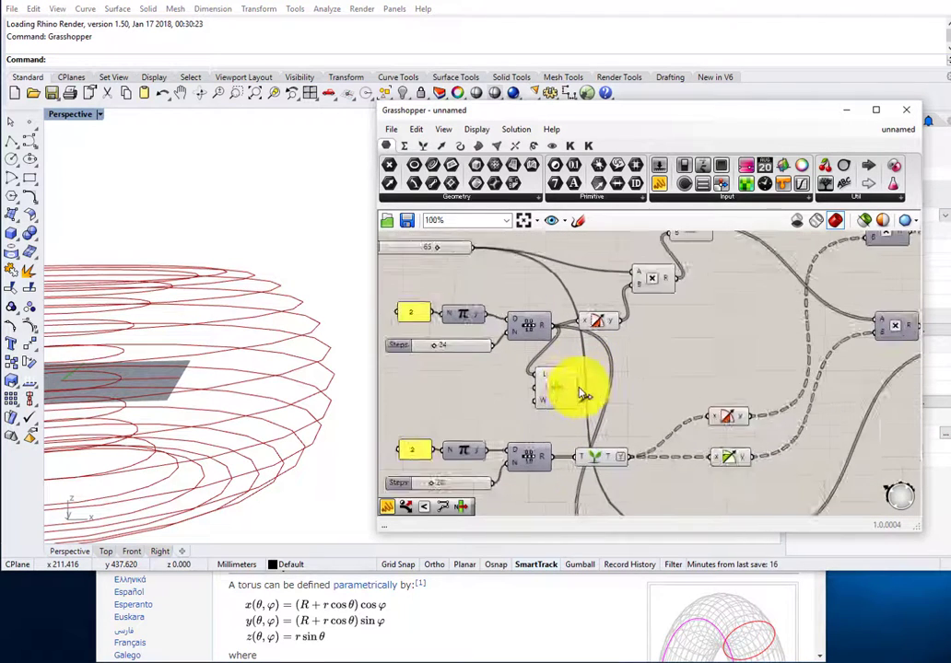
scroll(581, 394, "up", 1)
left_click(557, 397)
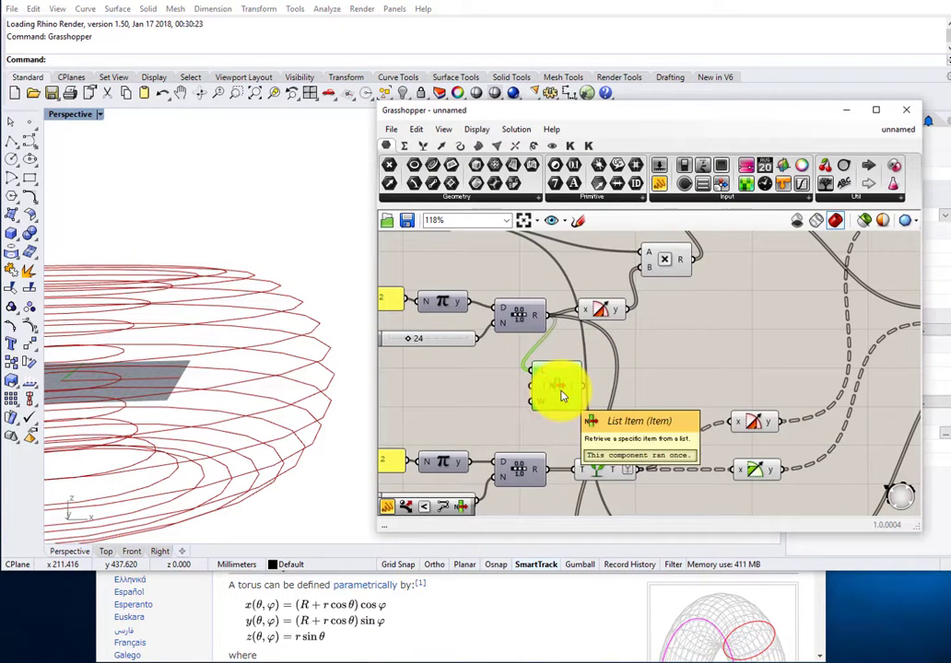
scroll(565, 393, "down", 2)
scroll(567, 391, "up", 3)
double_click(640, 377)
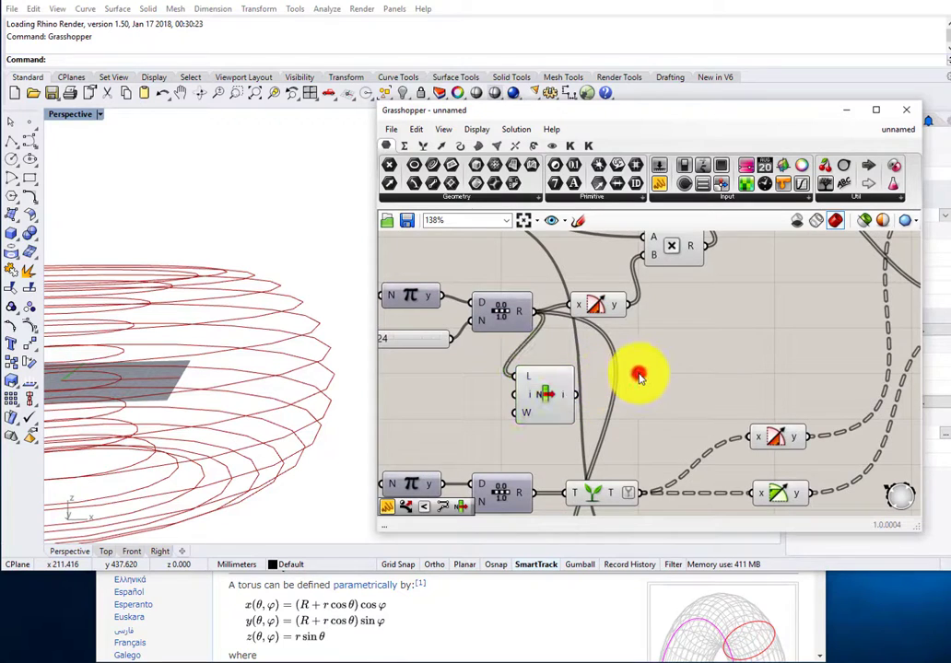
type("ra")
left_click(614, 358)
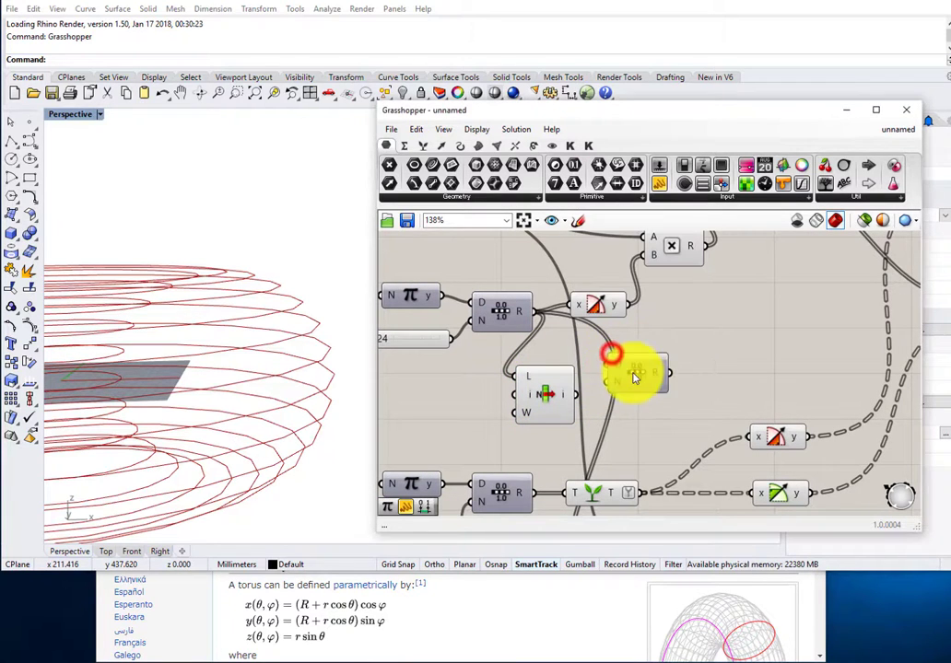
left_click_drag(576, 398, 682, 383)
- Move the List Item and the new Range together to the free area below the lower components
scroll(681, 383, "down", 5)
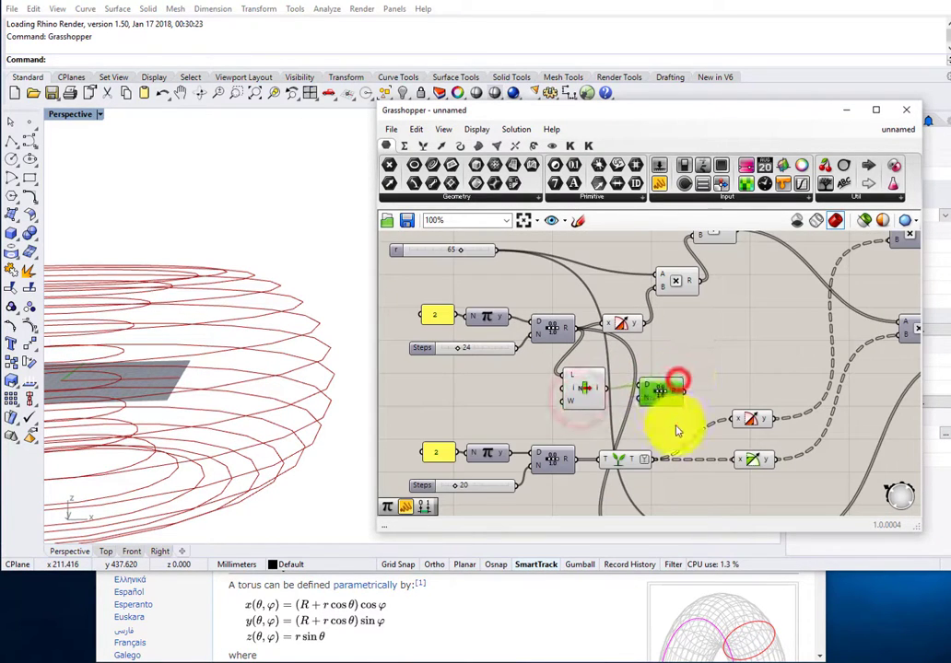
left_click_drag(572, 485, 566, 517)
right_click_drag(623, 452, 586, 346)
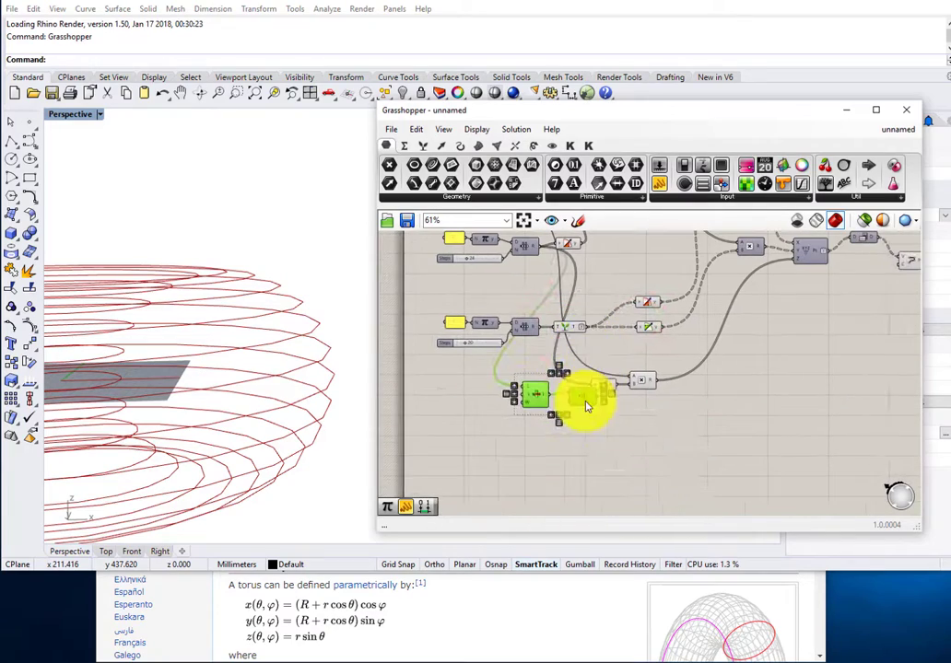
left_click_drag(586, 400, 594, 427)
- Set the lower Steps slider to 11 and inspect the torus polylines from several angles
right_click_drag(327, 359, 272, 398)
right_click_drag(595, 372, 601, 375)
scroll(514, 350, "up", 6)
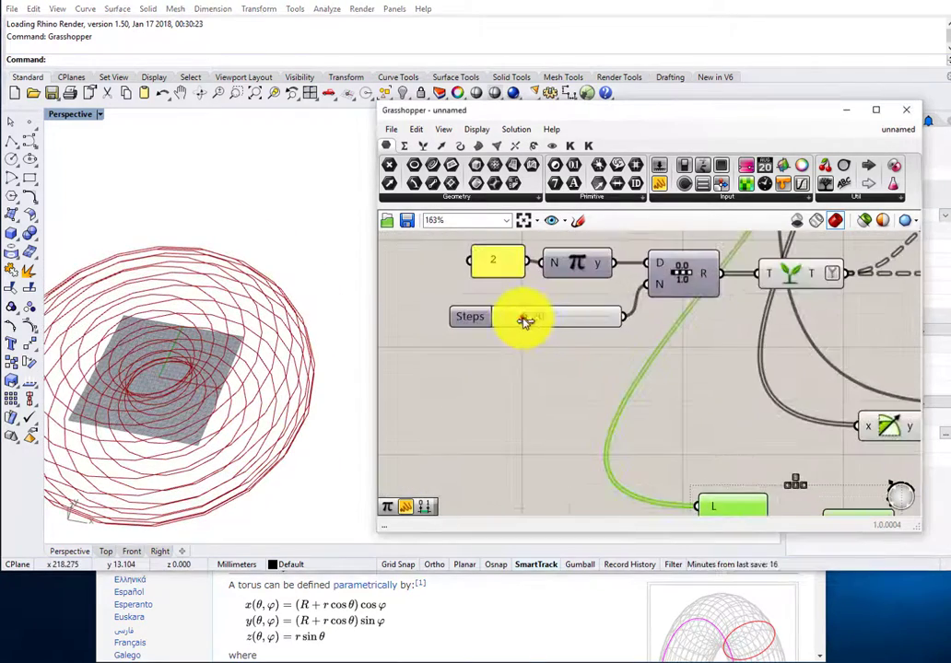
left_click_drag(525, 317, 516, 319)
right_click_drag(230, 410, 335, 350)
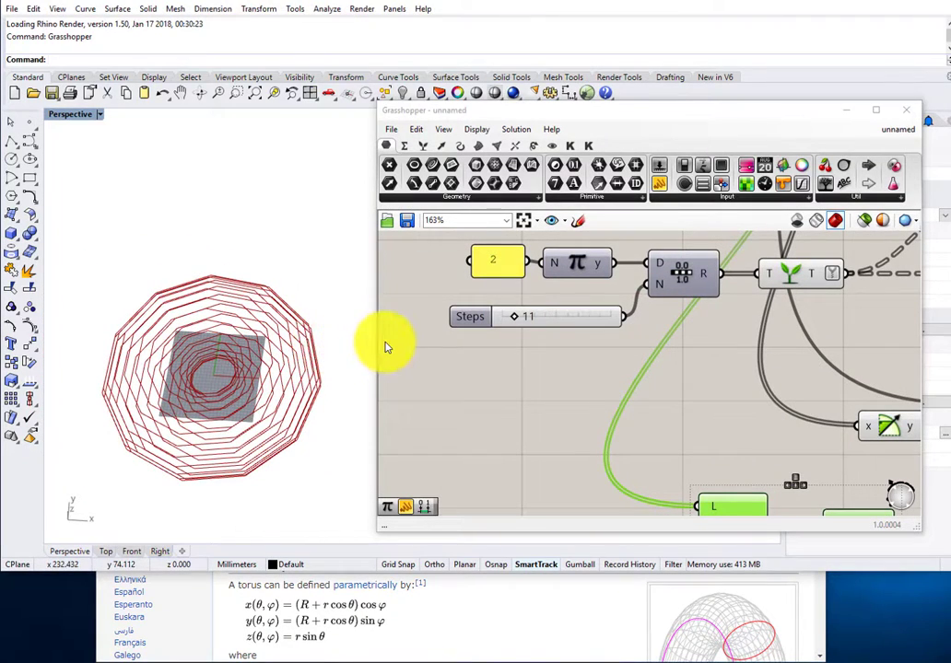
scroll(415, 350, "down", 2)
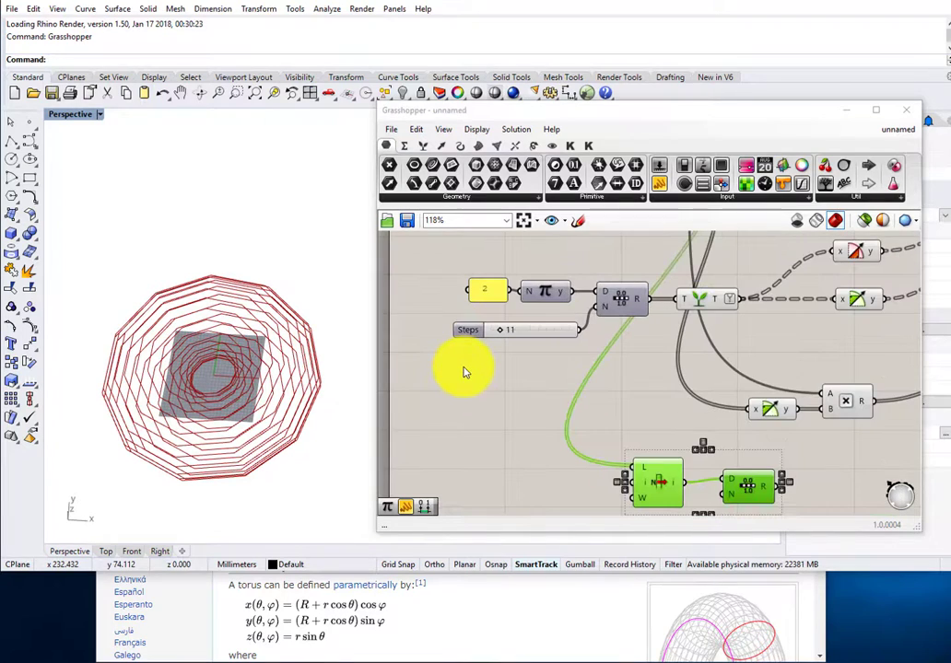
right_click_drag(323, 411, 301, 364)
scroll(281, 356, "up", 6)
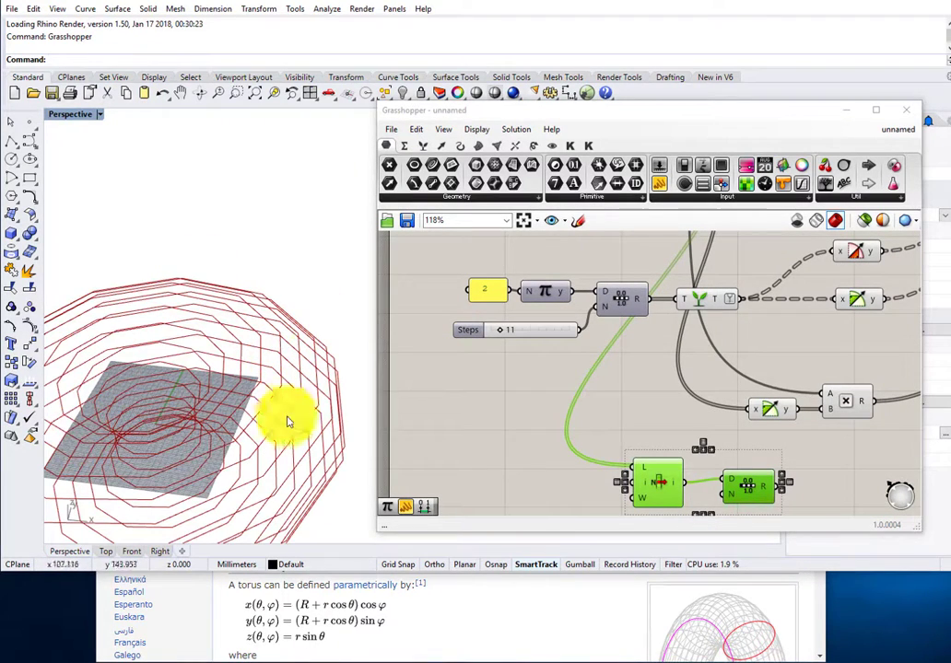
right_click_drag(233, 377, 343, 359)
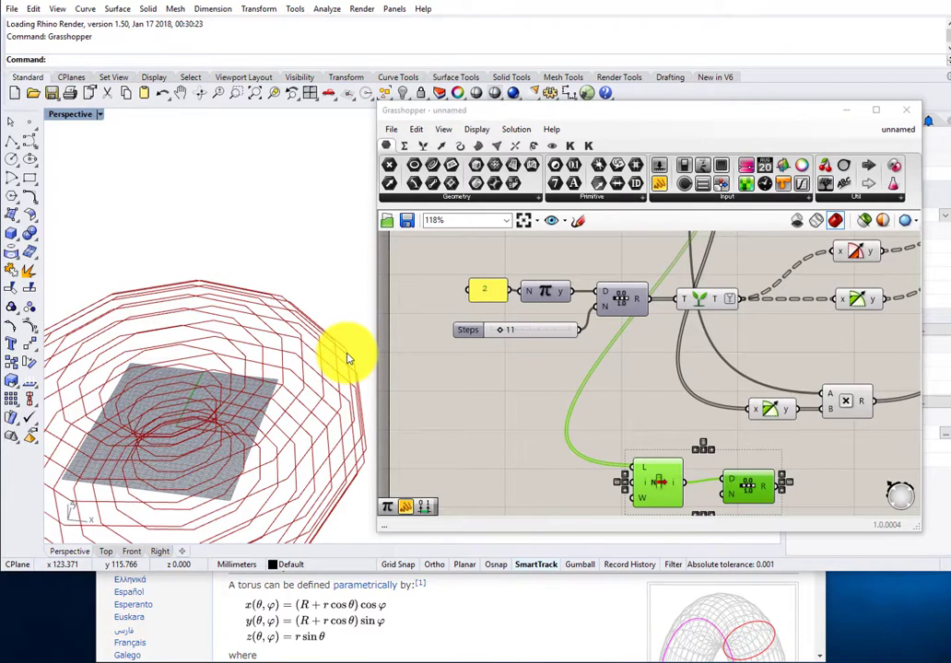
- Attach a panel to the output of the lower Range component, enlarge it vertically and reposition it
scroll(526, 333, "up", 3)
left_click(532, 339)
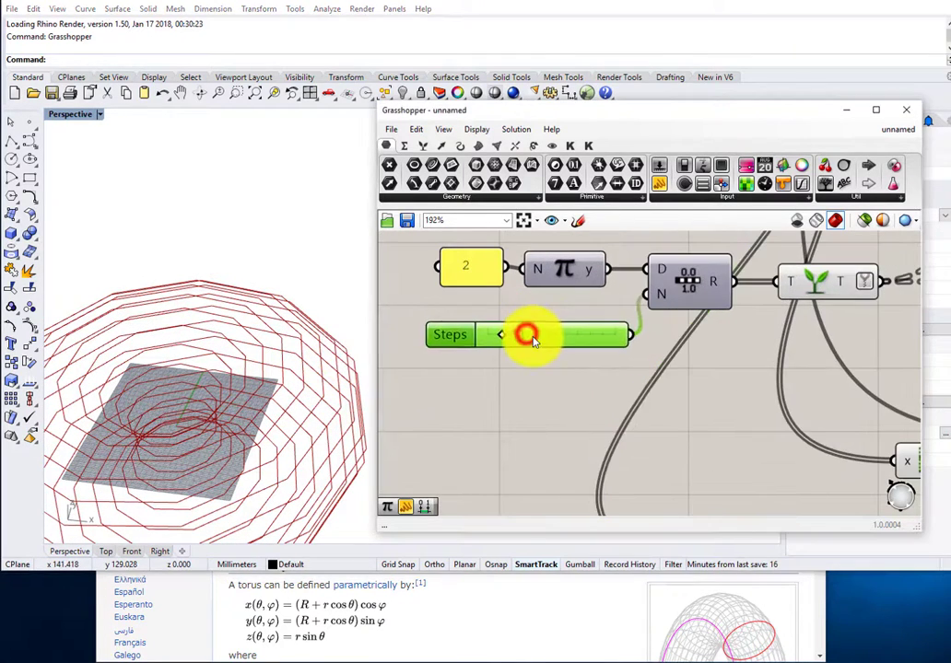
left_click(712, 282)
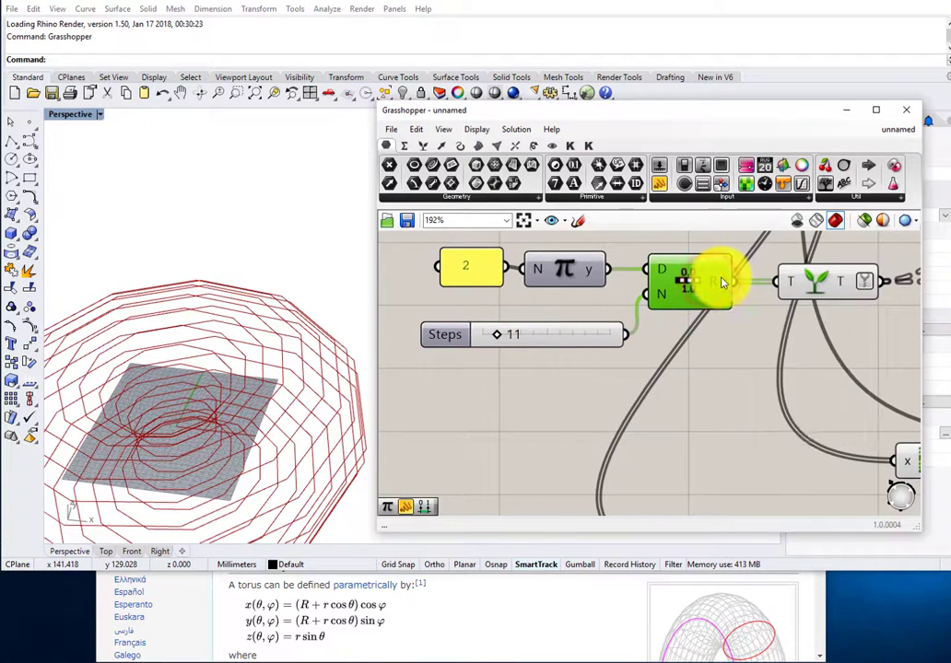
right_click_drag(724, 281, 623, 331)
left_click_drag(670, 234, 631, 429)
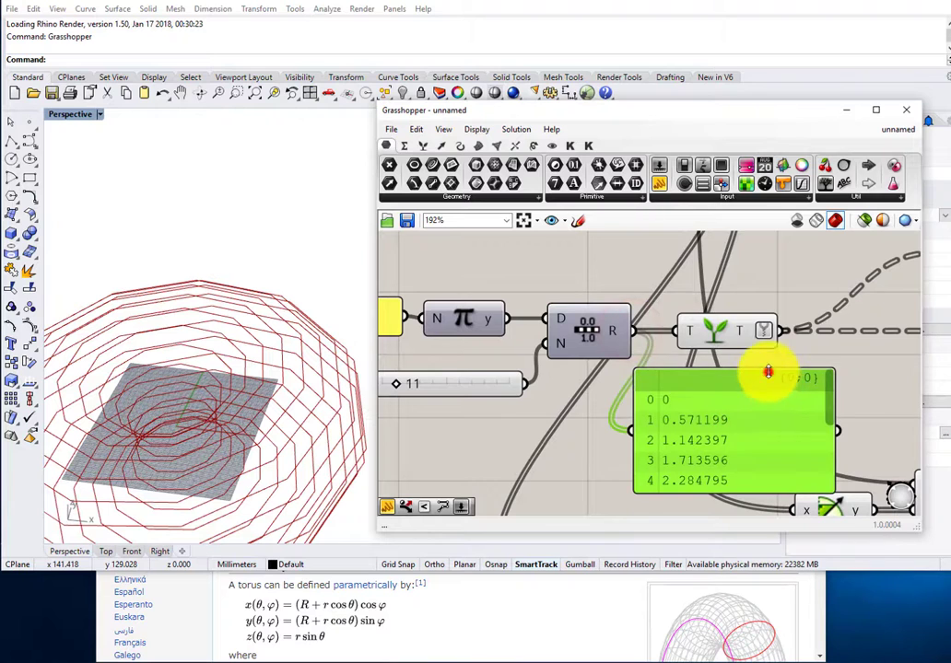
left_click_drag(769, 371, 785, 262)
scroll(785, 263, "down", 4)
left_click_drag(750, 315, 761, 320)
scroll(813, 295, "up", 3)
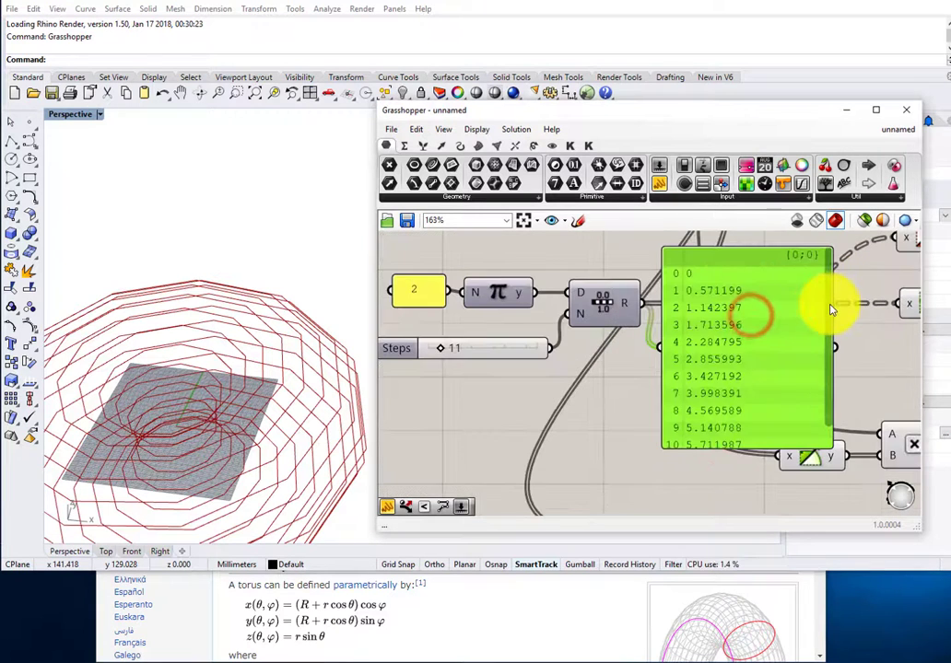
- Read through the lower Range values in the panel and compare them with the torus segments from above
left_click_drag(829, 307, 827, 337)
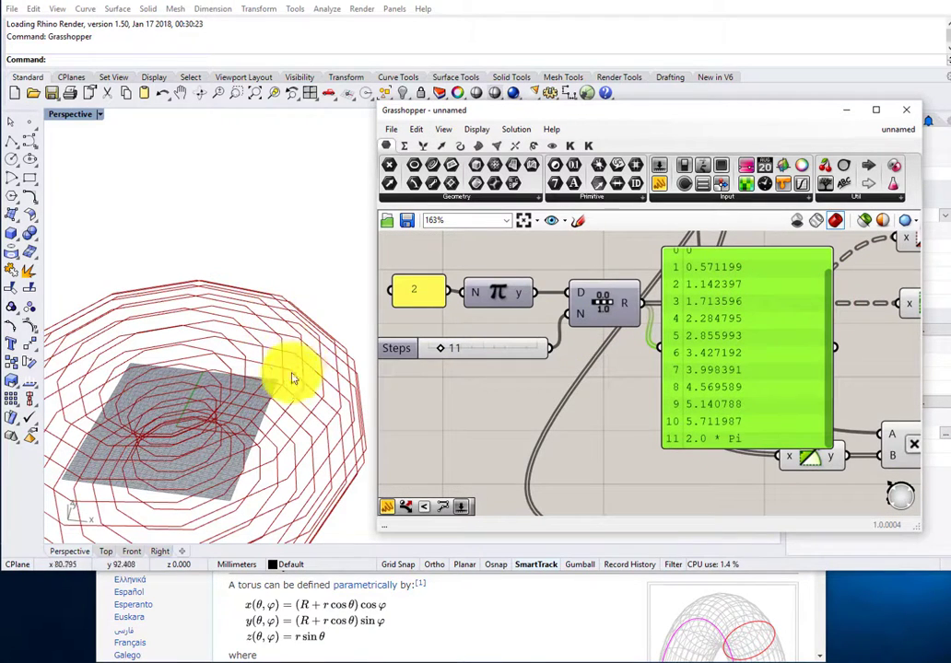
right_click_drag(293, 378, 297, 414)
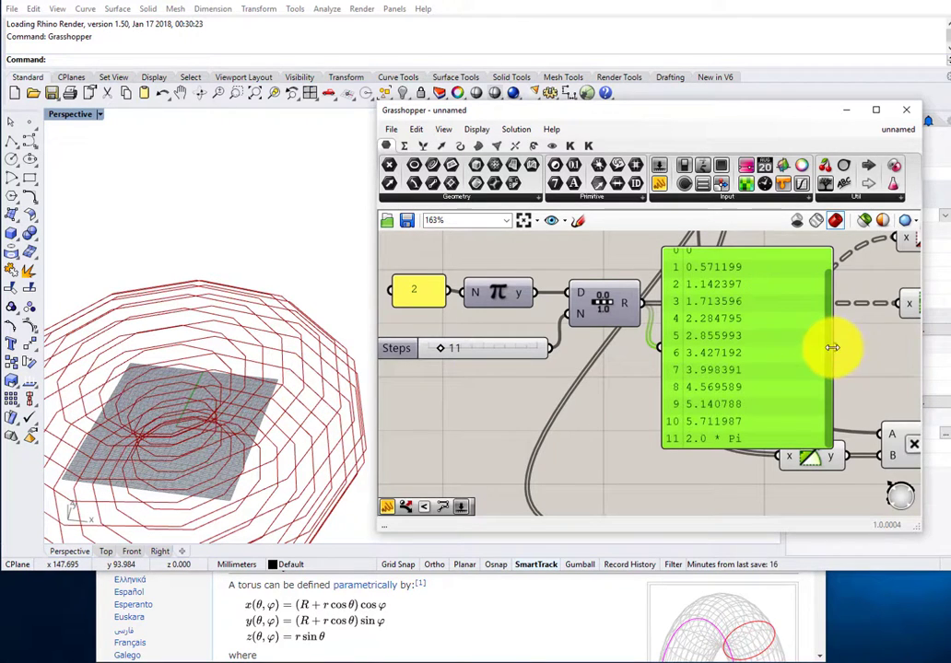
left_click_drag(831, 348, 828, 312)
mouse_move(716, 325)
left_mouse_down()
mouse_move(718, 339)
mouse_move(744, 359)
mouse_move(705, 343)
left_mouse_up()
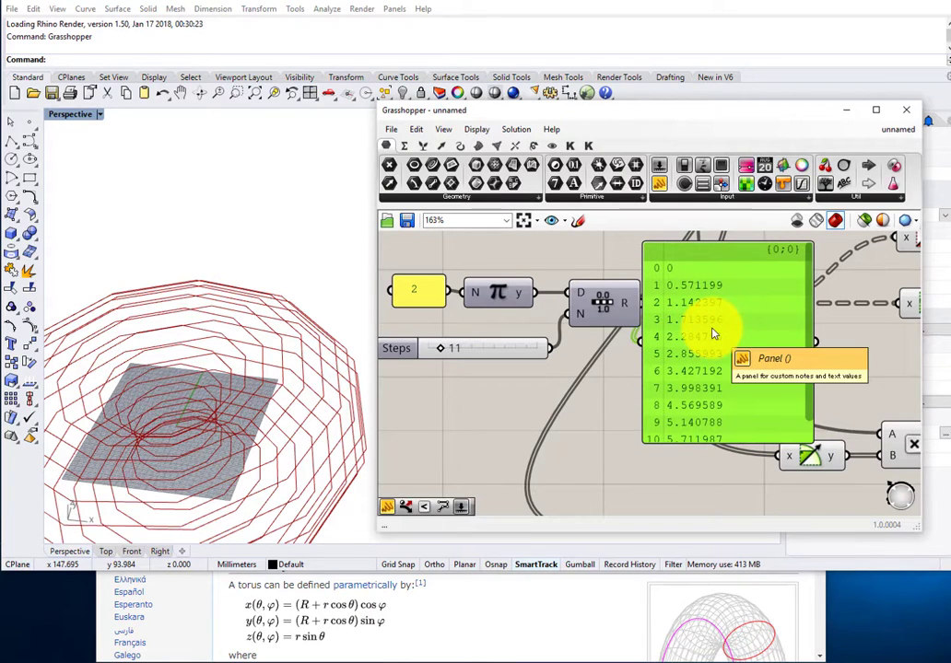
right_click_drag(318, 392, 260, 400)
scroll(246, 353, "down", 6)
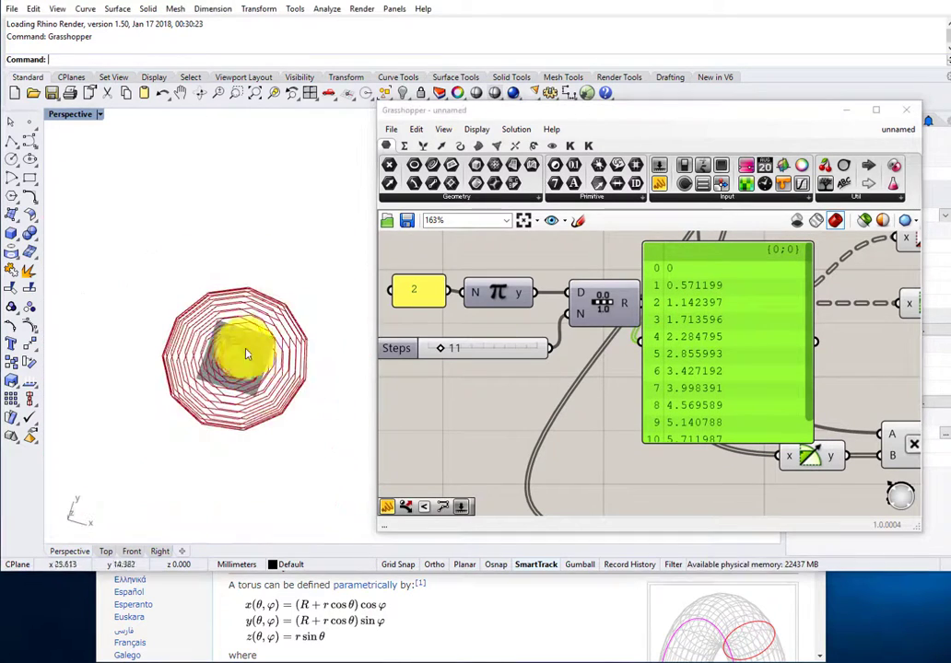
- Return the torus to a top-down view and delete the panel covering the lower Range component
right_click_drag(246, 354, 276, 378)
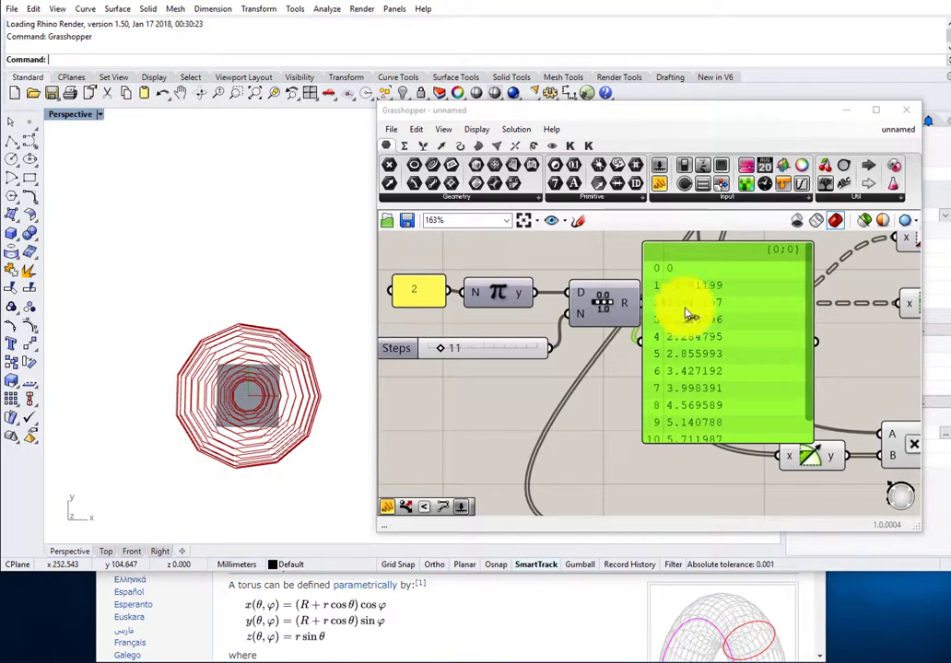
left_click_drag(717, 305, 723, 321)
key("Delete")
- Connect the lower Steps slider to the new Range's N input and the List Item output to its D input
scroll(693, 314, "down", 3)
right_click_drag(678, 350, 653, 337)
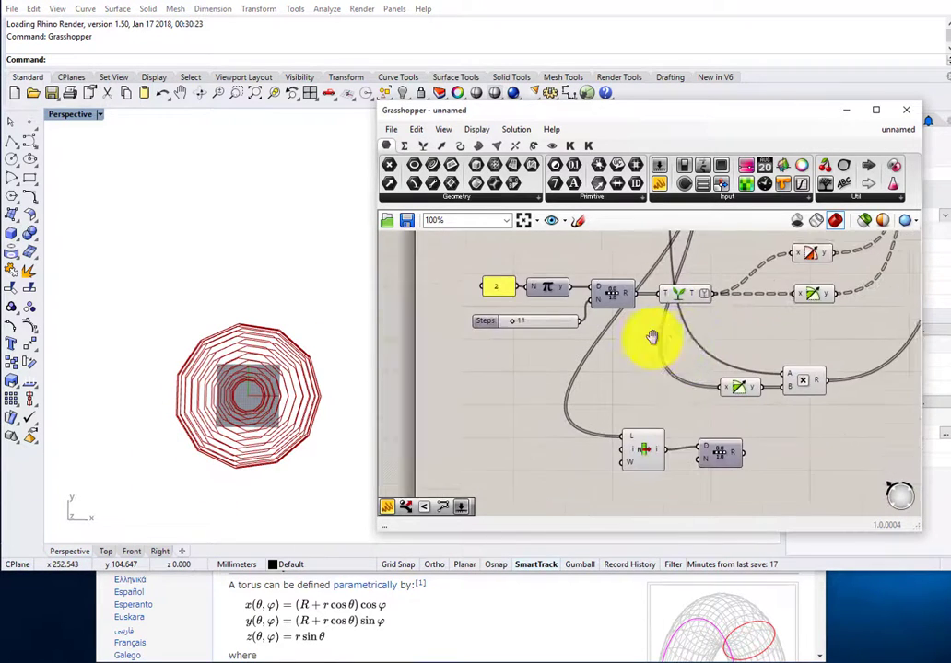
scroll(510, 317, "up", 2)
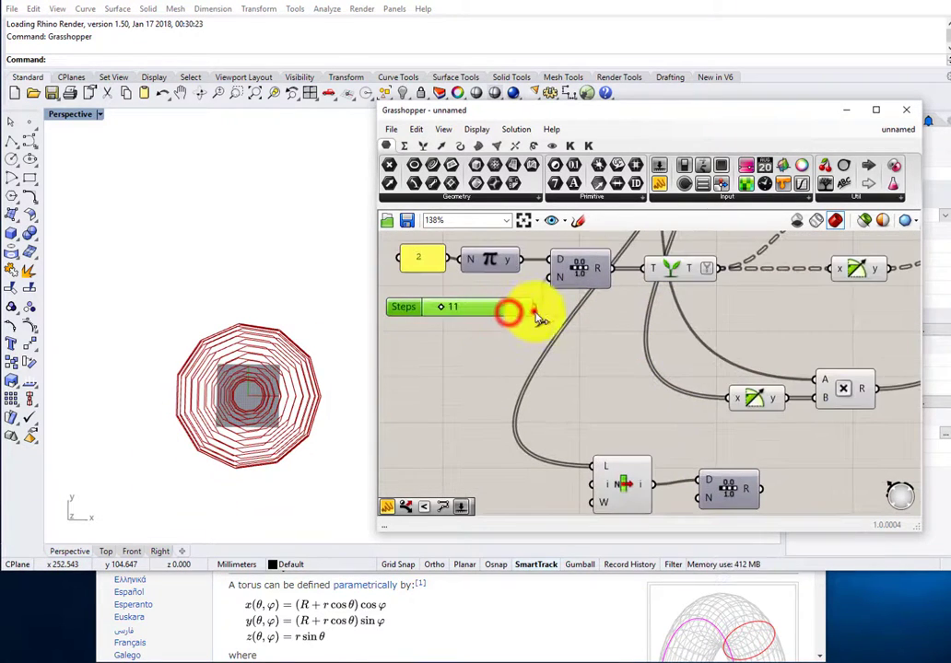
left_click_drag(539, 318, 610, 501)
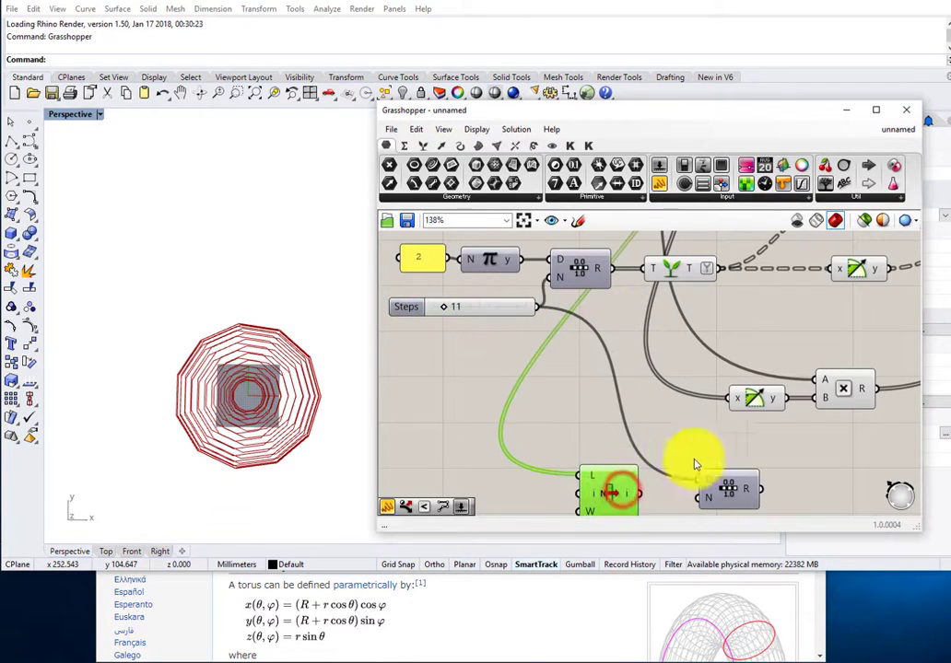
left_click_drag(729, 484, 722, 473)
left_click_drag(535, 308, 719, 479)
left_click_drag(633, 495, 692, 500)
- Add a panel beside the new Range and connect the Range output to it
scroll(694, 479, "down", 2)
scroll(699, 476, "up", 1)
right_click_drag(704, 477, 639, 418)
scroll(655, 378, "down", 1)
left_click_drag(740, 412, 734, 447)
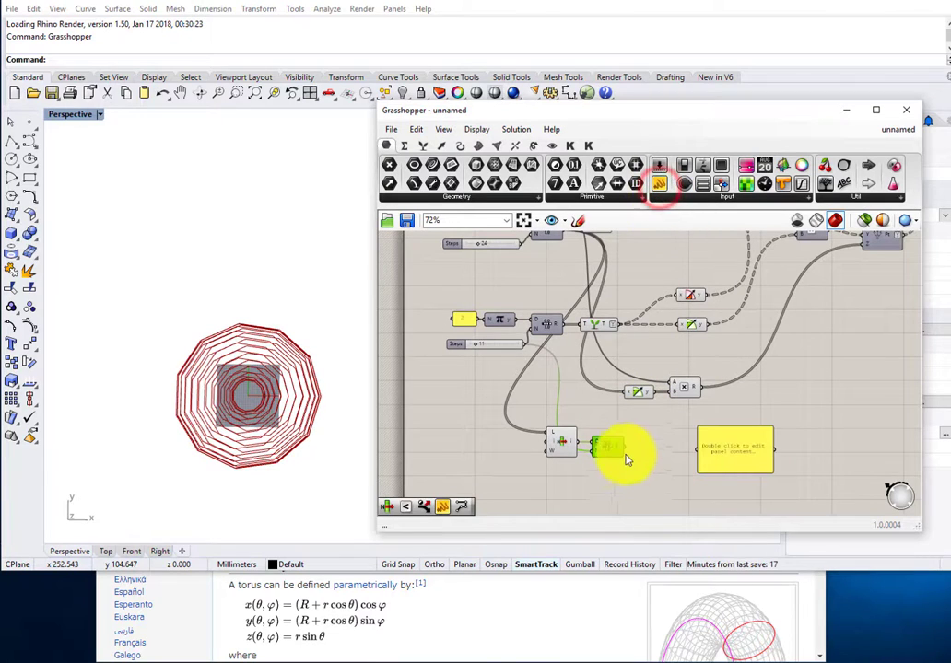
left_click_drag(623, 447, 724, 452)
scroll(724, 453, "up", 3)
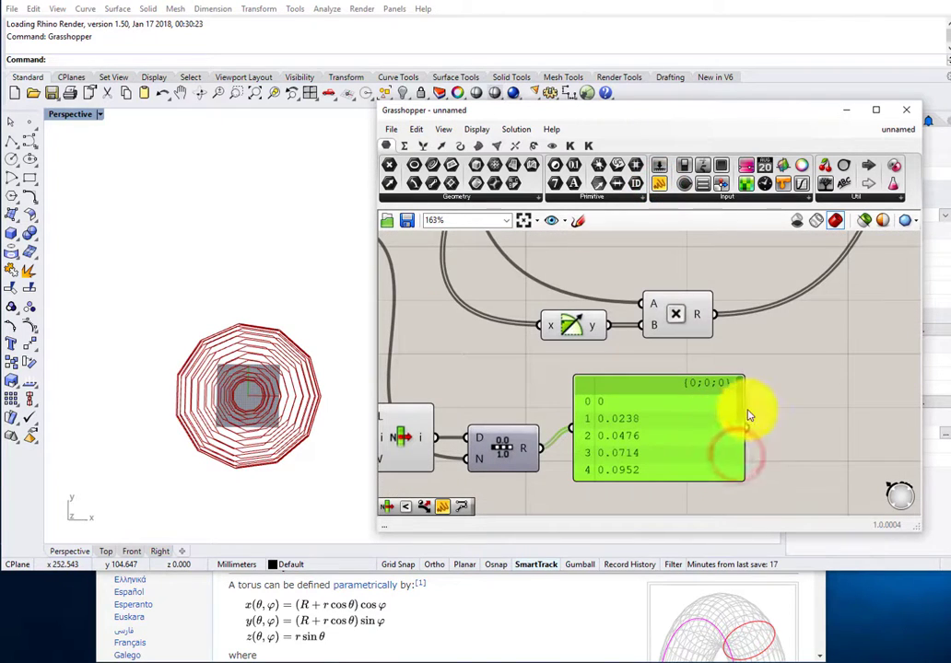
- Read through the new Range's subdivided values in the panel and check its number of steps
left_click_drag(742, 407, 754, 471)
scroll(628, 456, "down", 2)
scroll(616, 470, "up", 4)
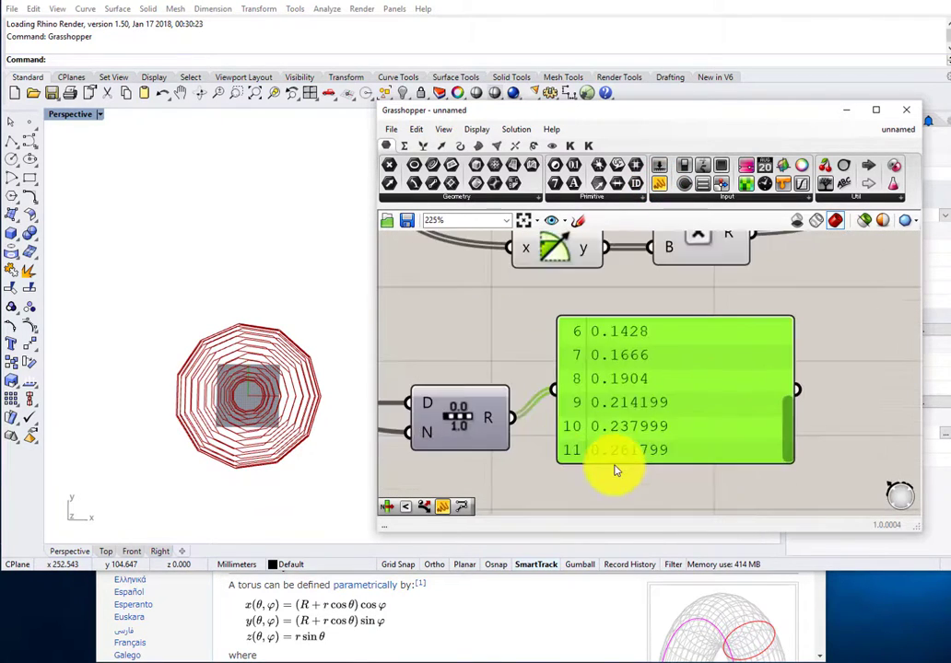
scroll(634, 463, "down", 3)
scroll(738, 467, "up", 2)
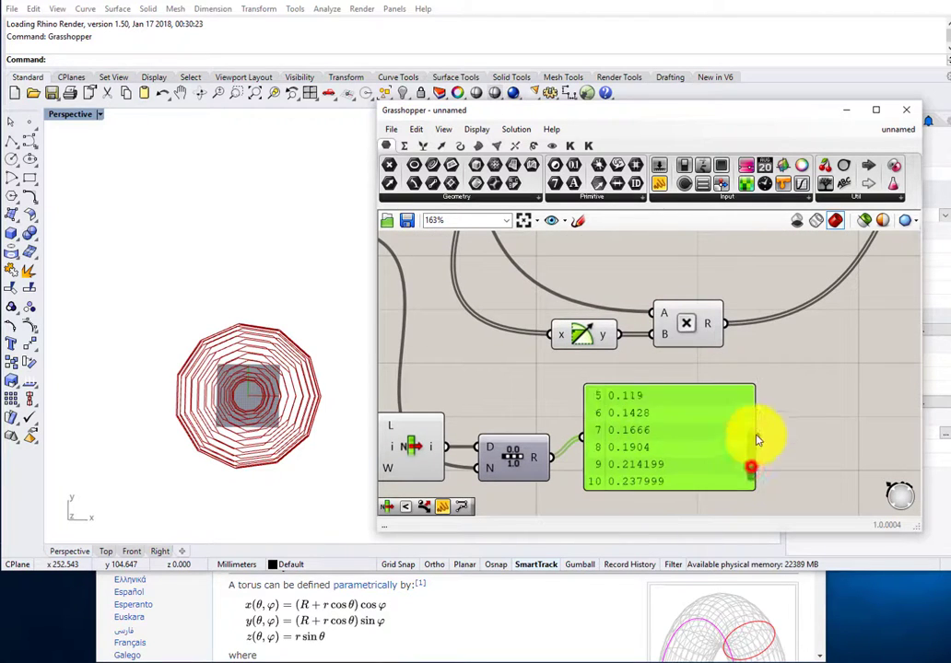
scroll(754, 456, "down", 3)
scroll(665, 433, "up", 3)
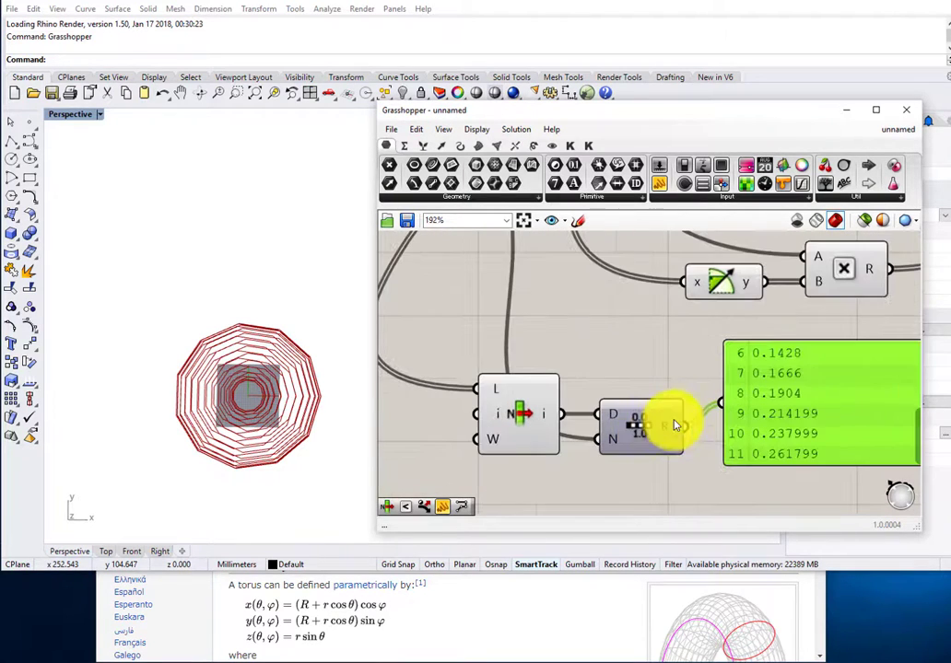
mouse_move(604, 441)
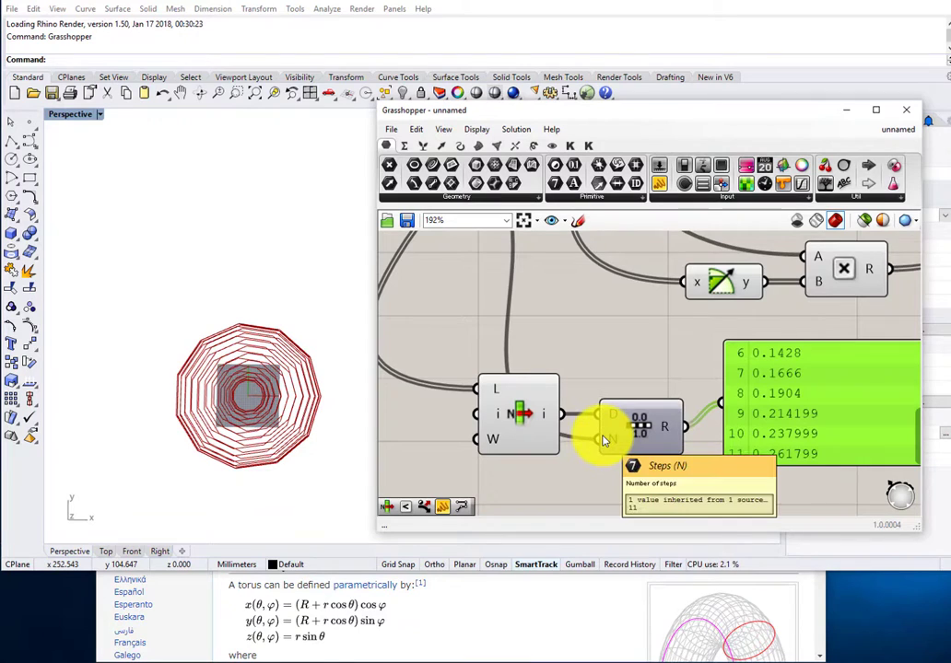
scroll(605, 442, "down", 3)
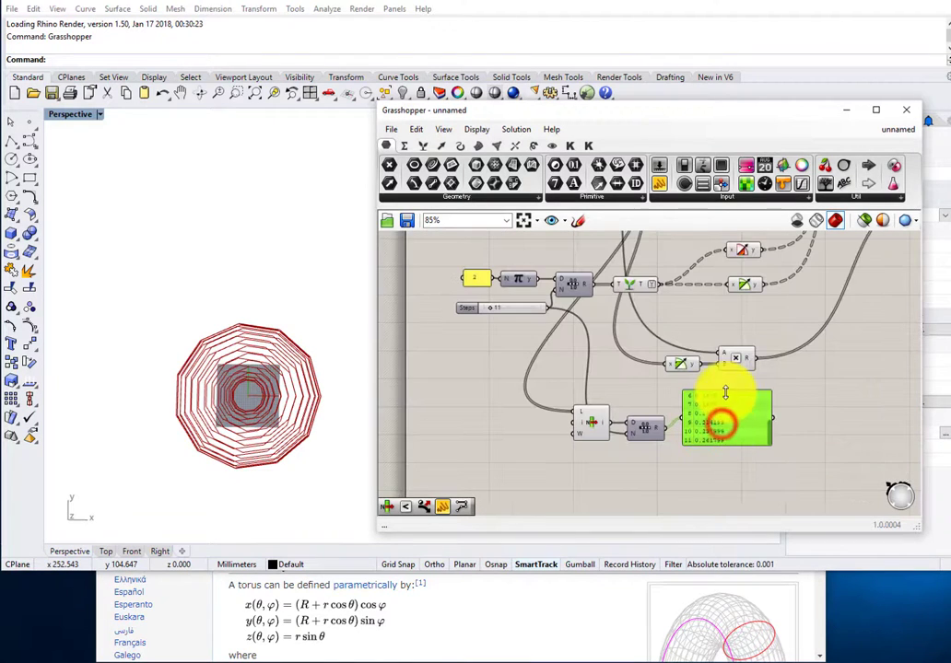
left_click_drag(770, 436, 775, 402)
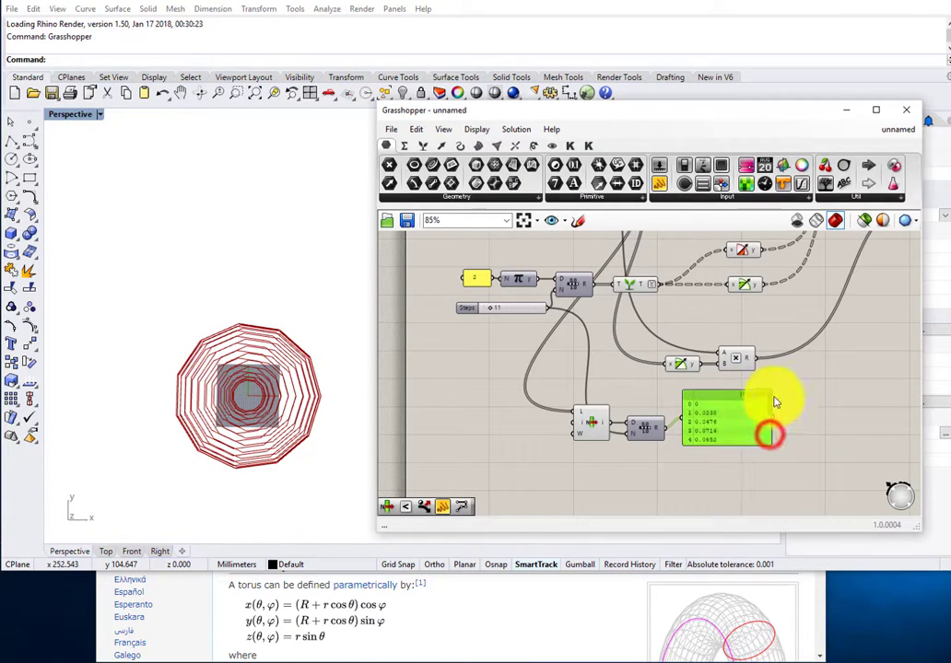
scroll(733, 429, "up", 2)
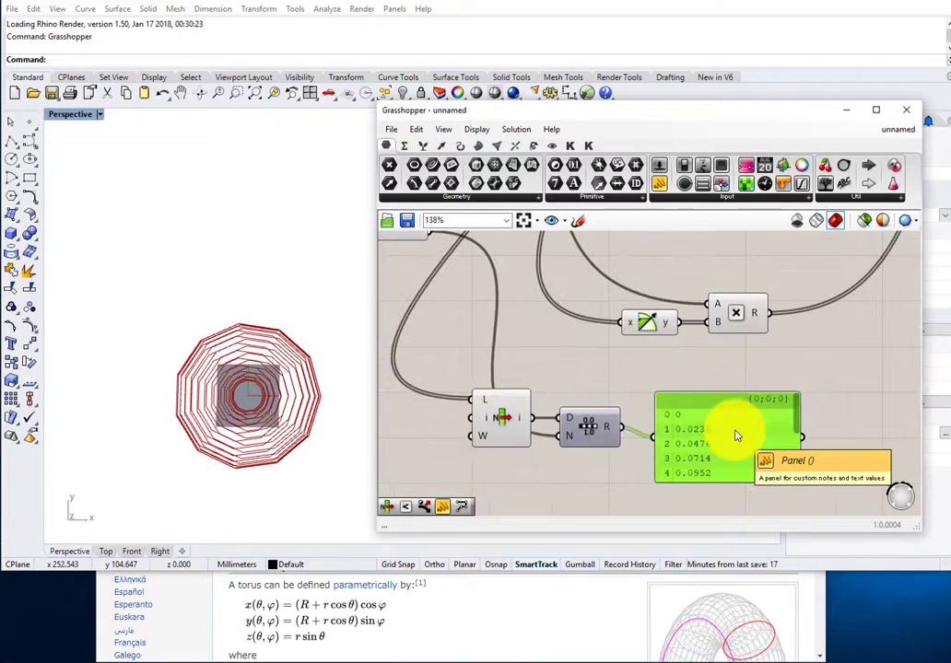
- Delete the panel attached to the new Range
left_click(732, 433)
key("Delete")
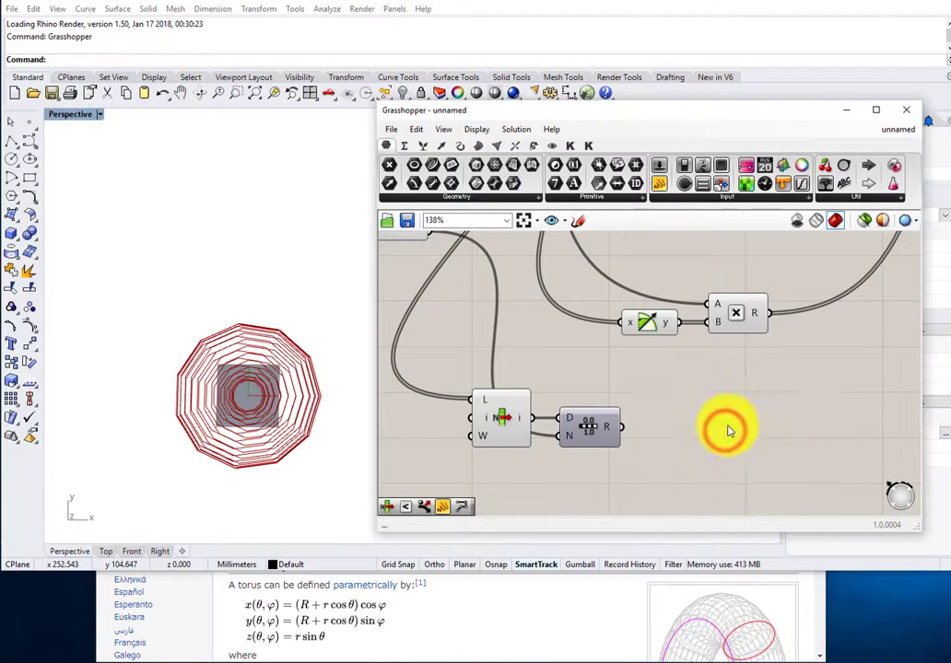
right_click_drag(667, 384, 667, 425)
scroll(664, 430, "down", 4)
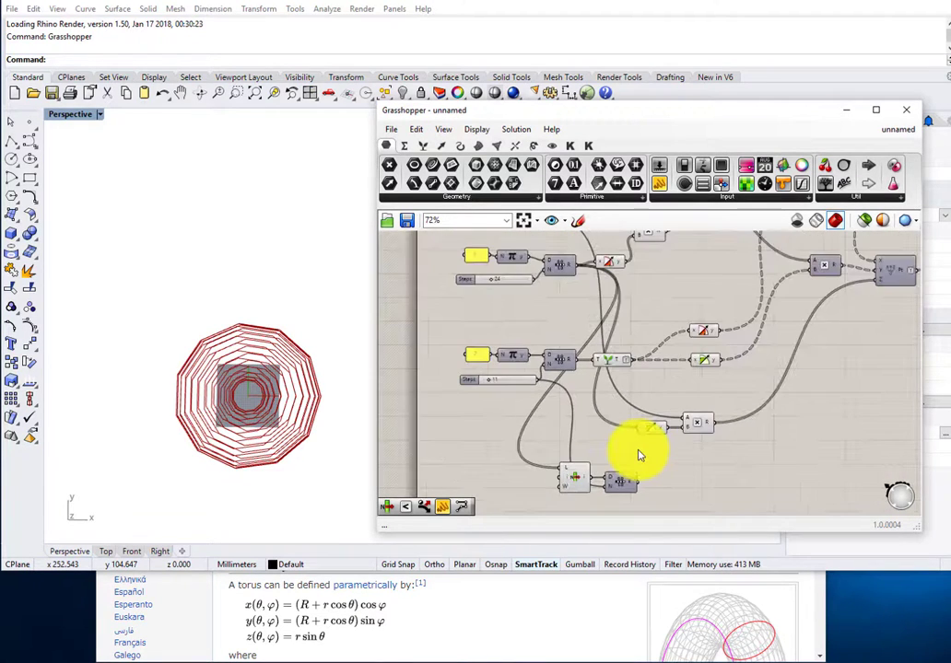
- Move the List Item and the new Range together into the gap between the upper and lower range rows
right_click_drag(729, 423, 676, 472)
right_click_drag(590, 477, 615, 424)
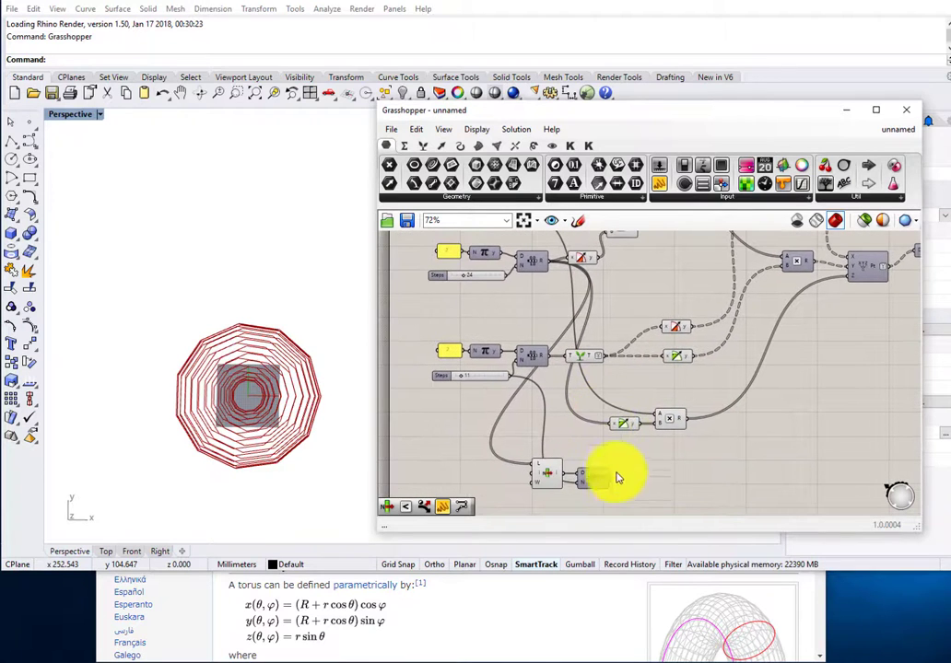
left_click_drag(621, 497, 552, 472)
left_click_drag(553, 472, 579, 297)
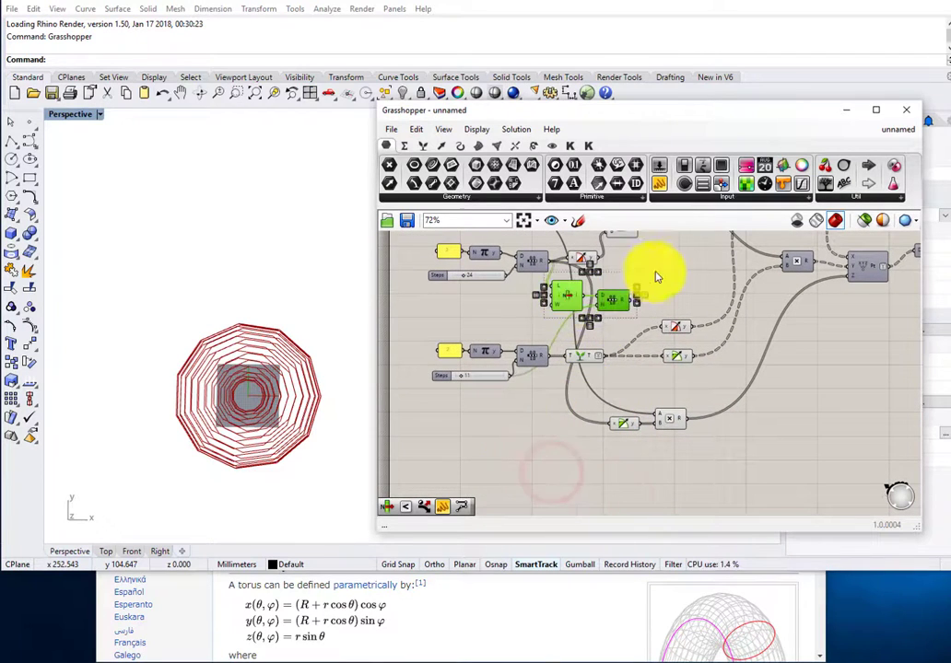
scroll(666, 311, "up", 2)
right_click_drag(666, 312, 666, 375)
right_click_drag(593, 344, 691, 324)
left_click_drag(691, 373, 615, 384)
- Shift the upper Cosine and the lower graft, trigonometry and multiplication components further right to make room
scroll(658, 318, "up", 1)
left_click(659, 318)
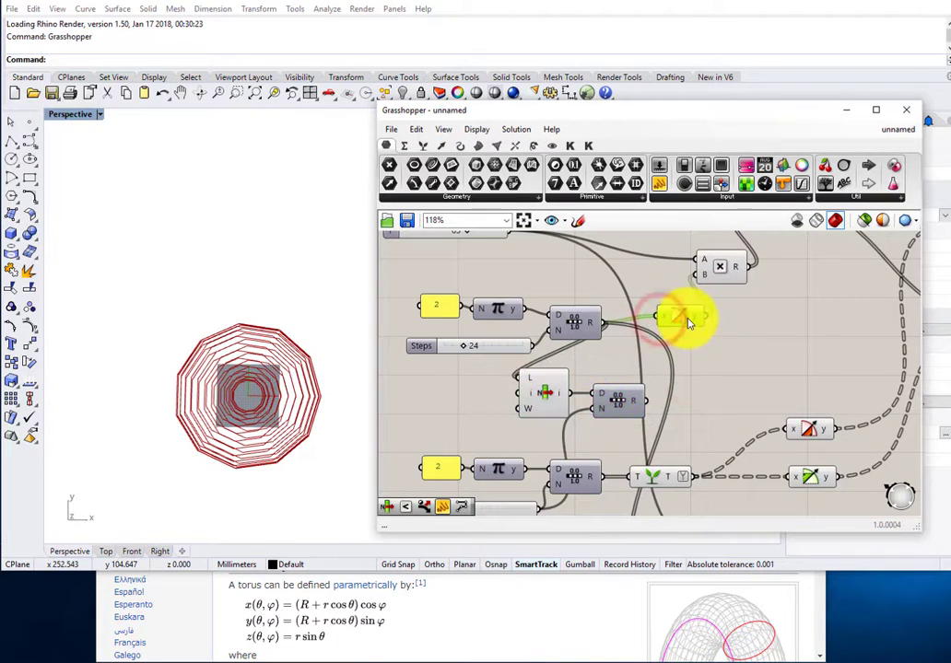
right_click_drag(715, 355, 683, 293)
scroll(674, 300, "down", 3)
left_click(686, 438)
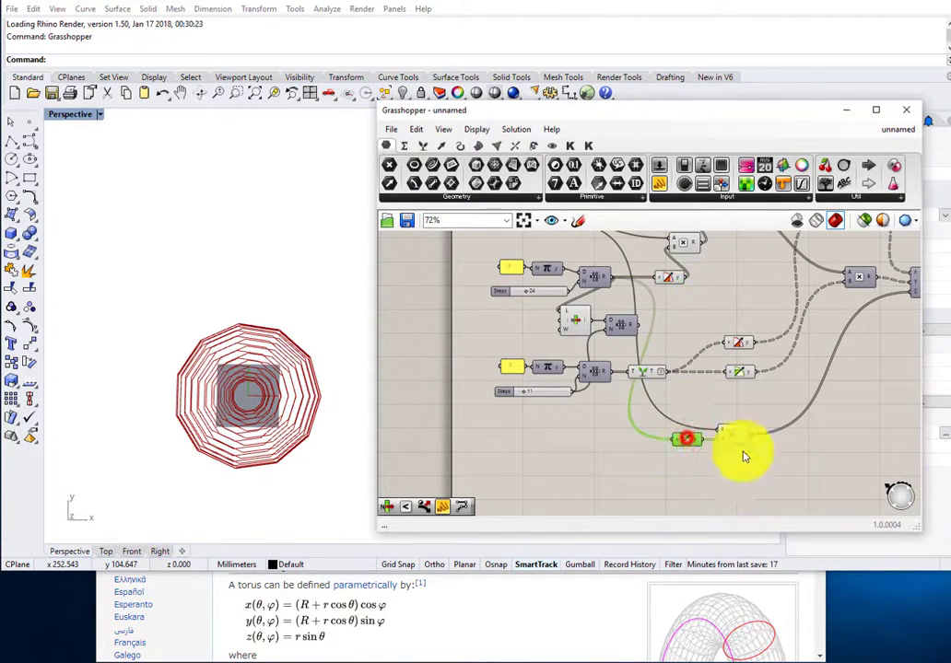
left_click_drag(779, 465, 695, 279)
right_click_drag(631, 297, 644, 307)
- Space out the new Range and move the upper 2, Pi, Steps and Range group to the left
left_click(645, 307)
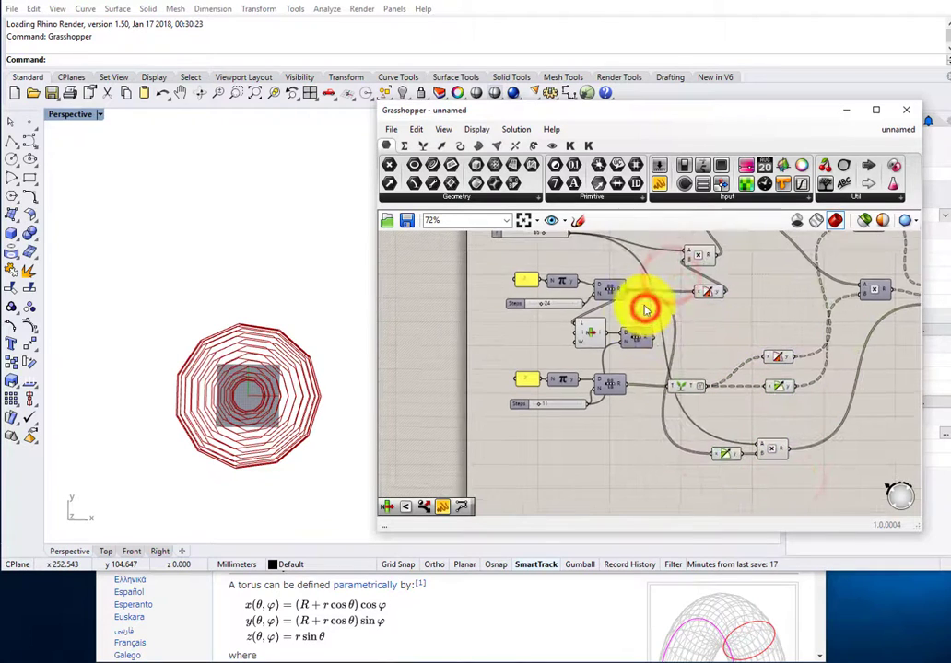
scroll(636, 329, "up", 3)
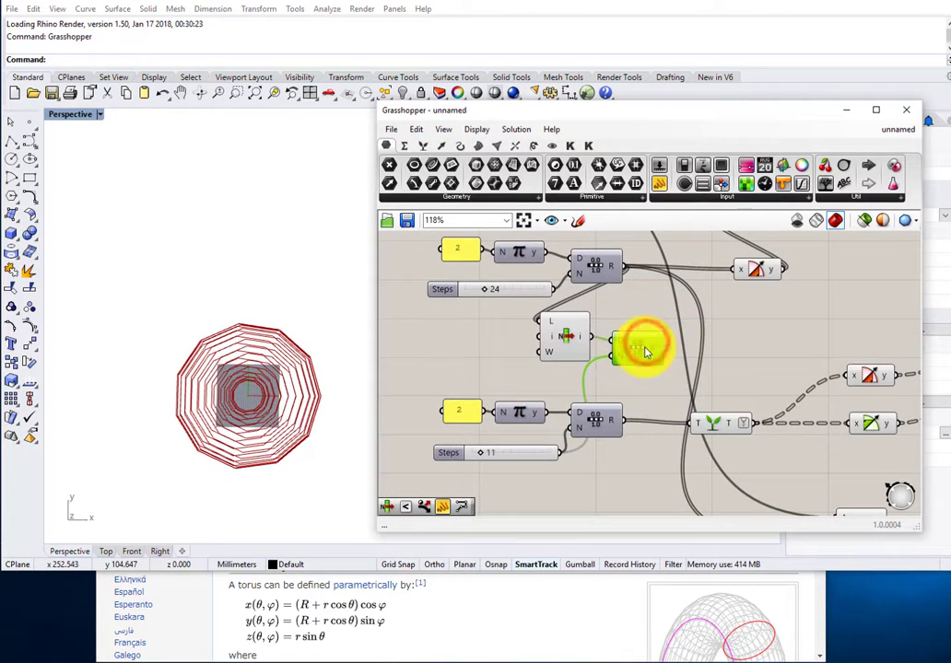
right_click_drag(660, 343, 676, 382)
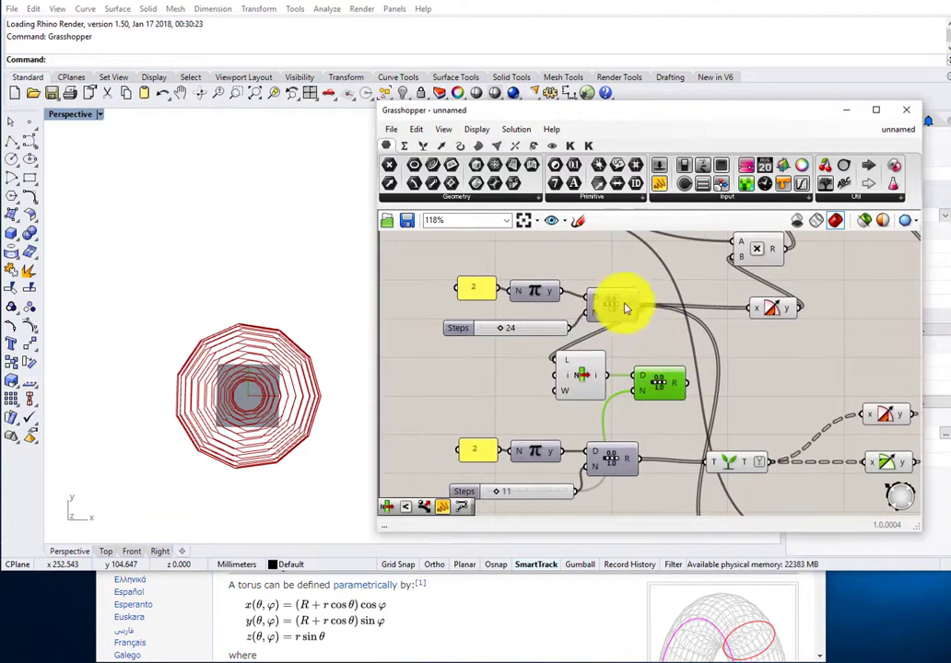
left_click_drag(612, 266, 488, 322)
left_click_drag(594, 308, 537, 301)
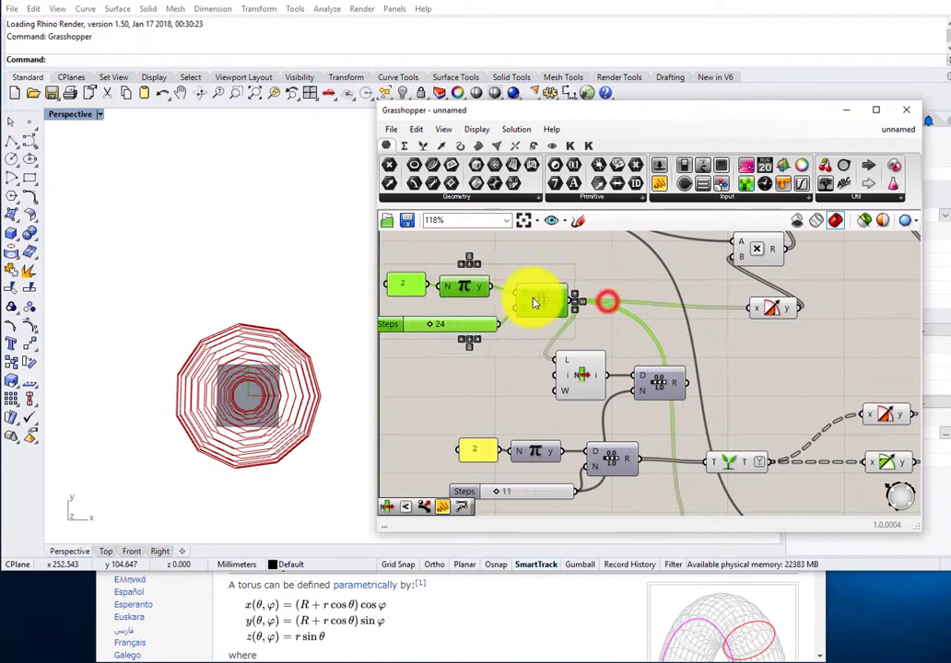
left_click(648, 307)
right_click_drag(671, 333, 640, 337)
- Add a Graft Tree component fed by the new Range's output and turn on Simplify for its result
mouse_move(647, 390)
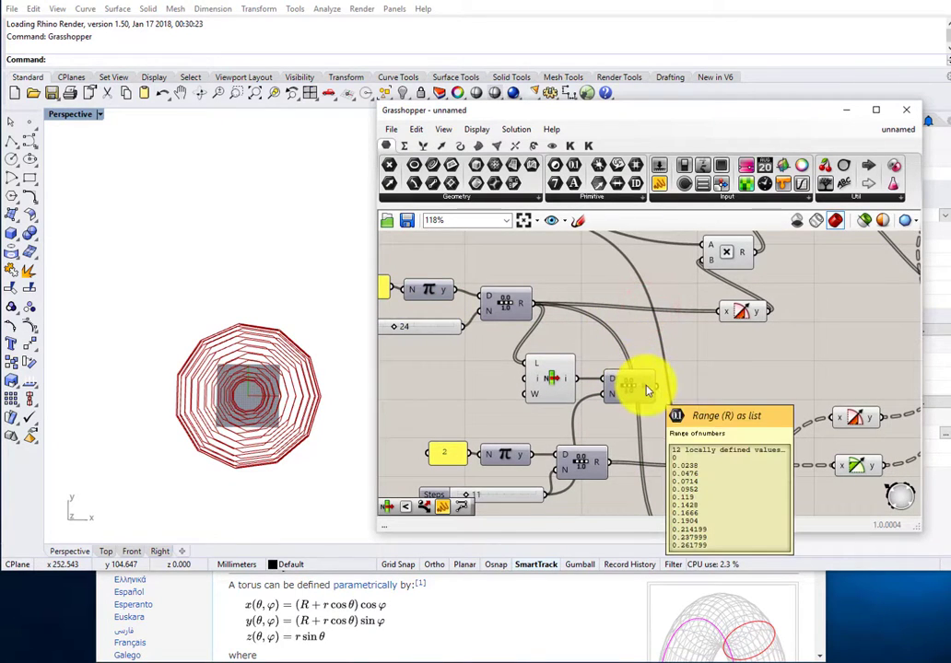
double_click(699, 381)
type("gra")
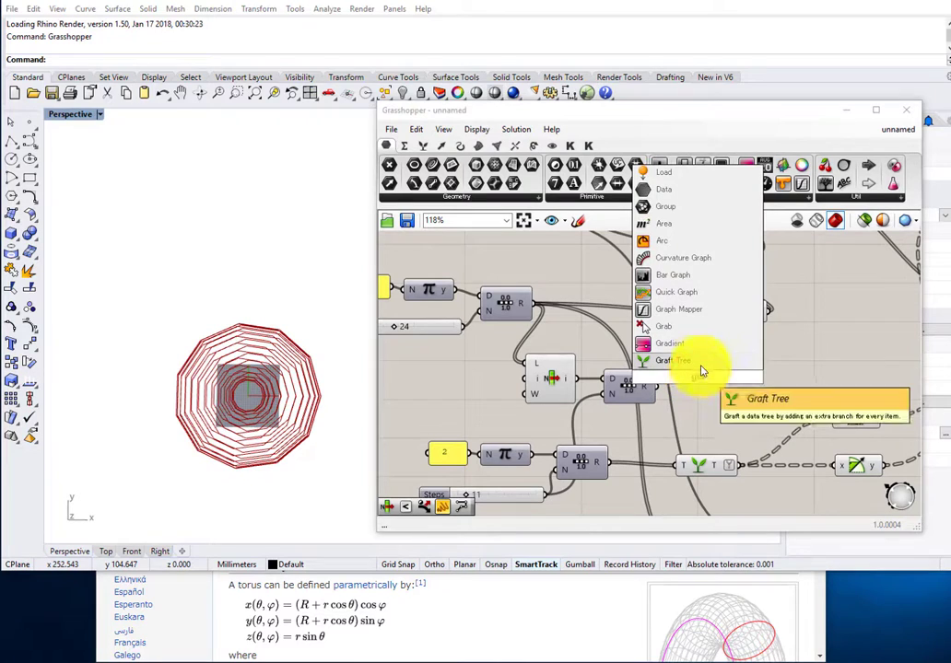
left_click(698, 363)
scroll(659, 394, "up", 2)
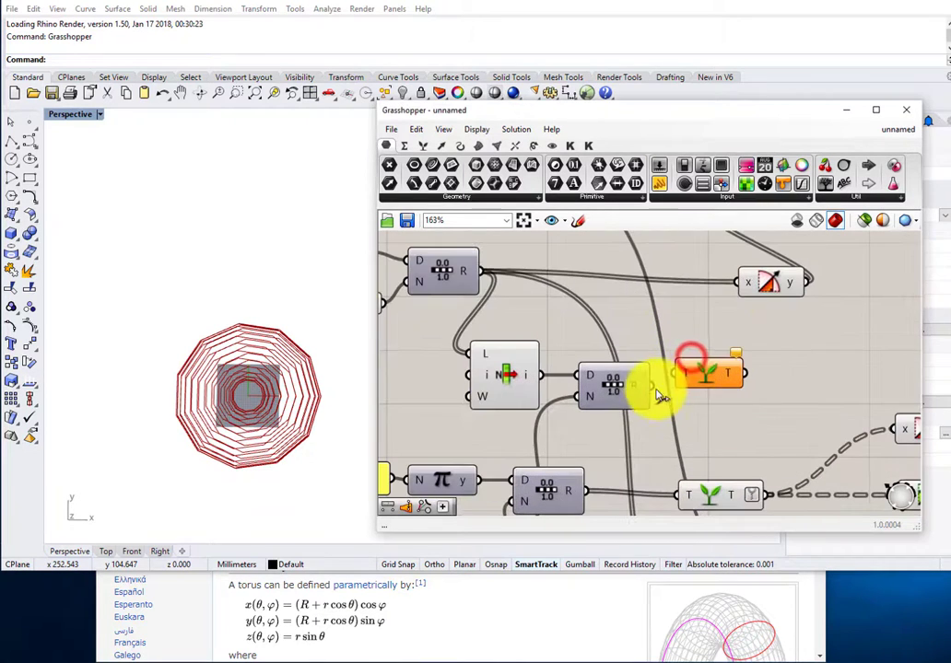
left_click_drag(650, 387, 714, 370)
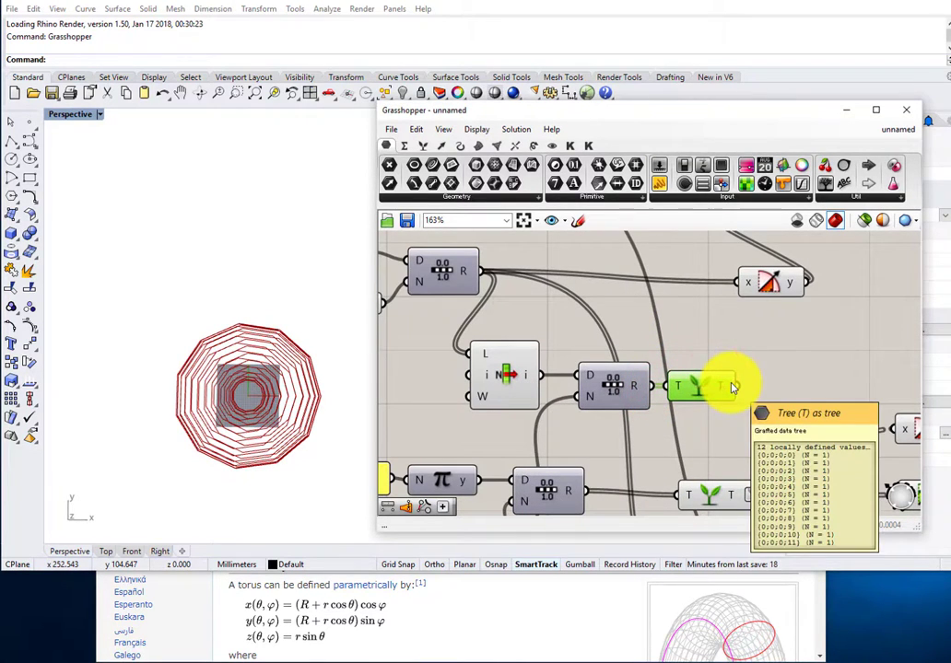
right_click(733, 388)
left_click(749, 458)
- Move the upper addition and multiplication components together slightly to the right
scroll(760, 378, "down", 3)
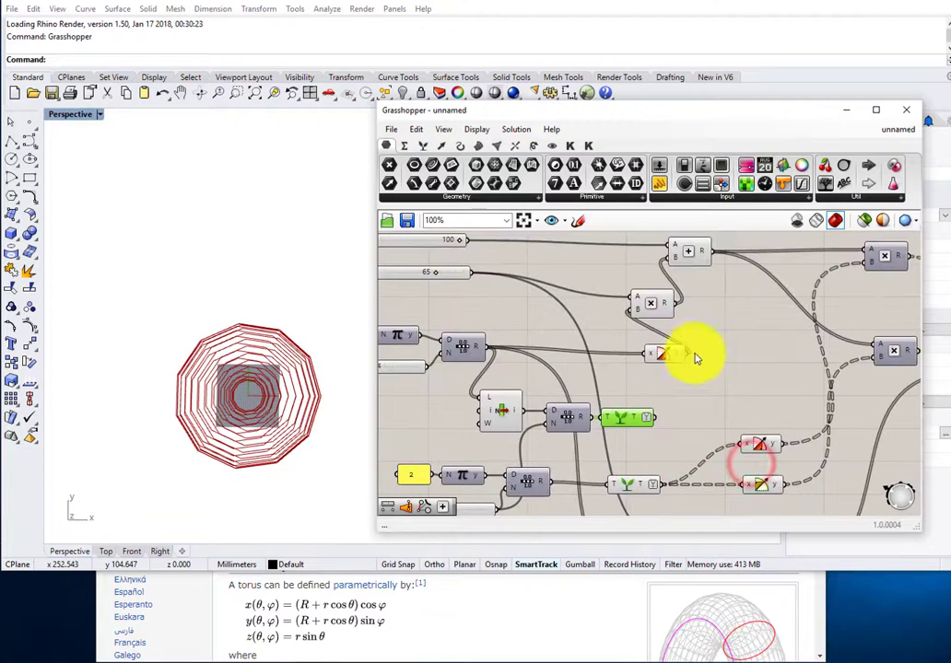
scroll(691, 359, "up", 1)
scroll(697, 344, "down", 1)
right_click_drag(726, 335, 690, 350)
left_click_drag(730, 324, 615, 268)
left_click_drag(622, 314, 646, 313)
- Add an Addition component with the upper Range output in A and the new grafted tree in B
right_click(637, 414)
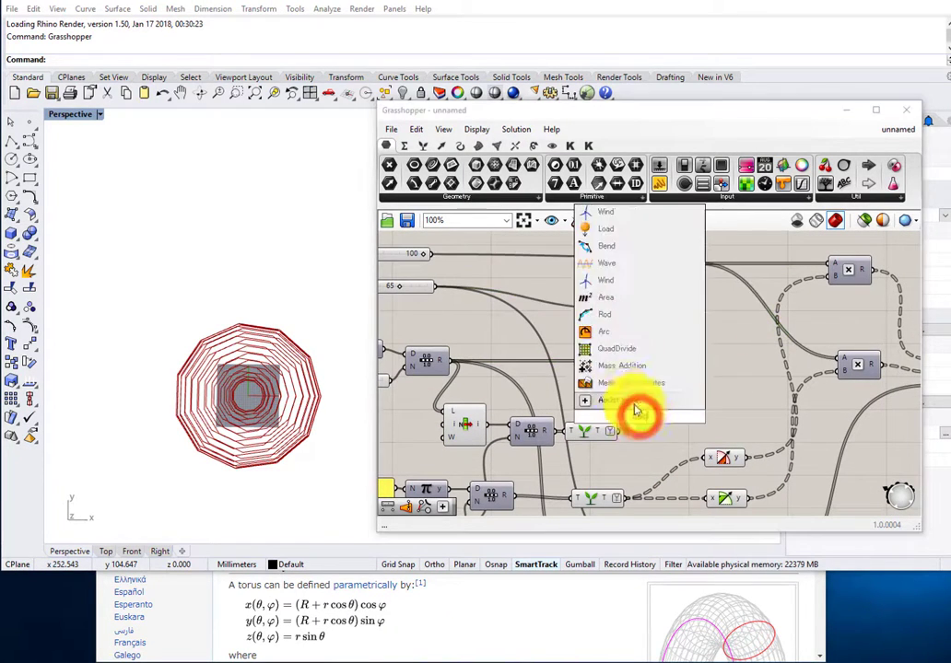
left_click(624, 400)
left_click_drag(446, 362, 632, 410)
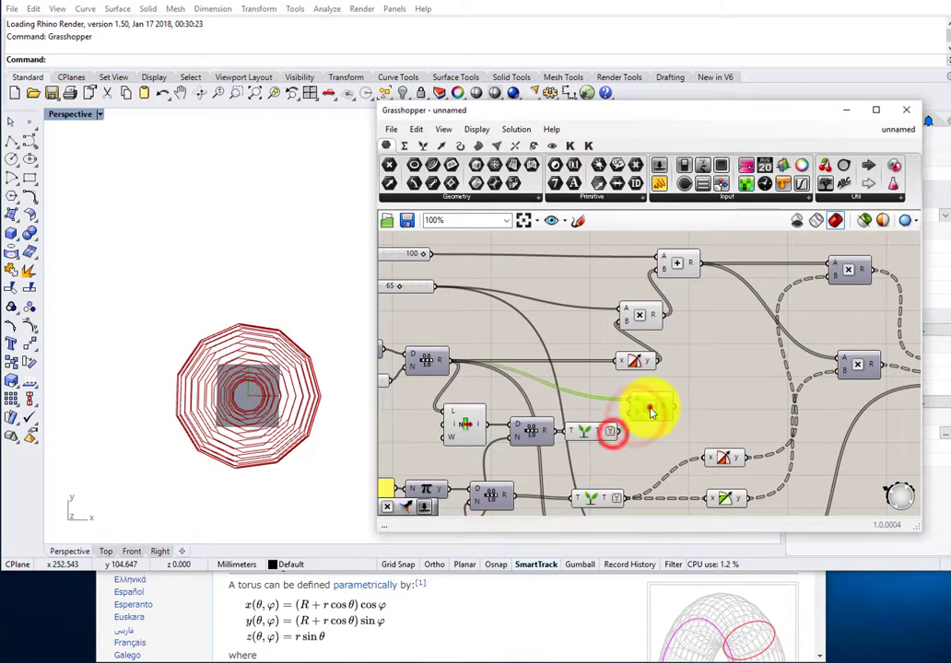
- Connect the new Addition result to the x inputs of the upper Cosine and the lowest Sine components
left_click_drag(673, 408, 620, 361)
right_click_drag(690, 400, 676, 335)
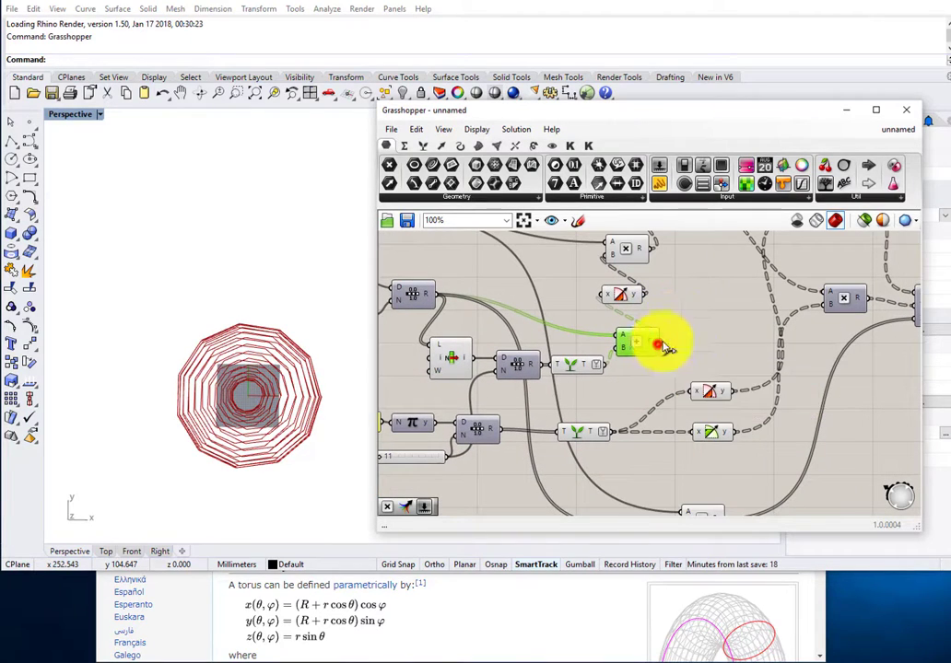
scroll(682, 349, "down", 3)
left_click_drag(660, 343, 655, 437)
scroll(647, 431, "up", 3)
- Inspect the resulting torus polylines from several angles and set the lower Steps slider to 24
right_click_drag(260, 414, 217, 375)
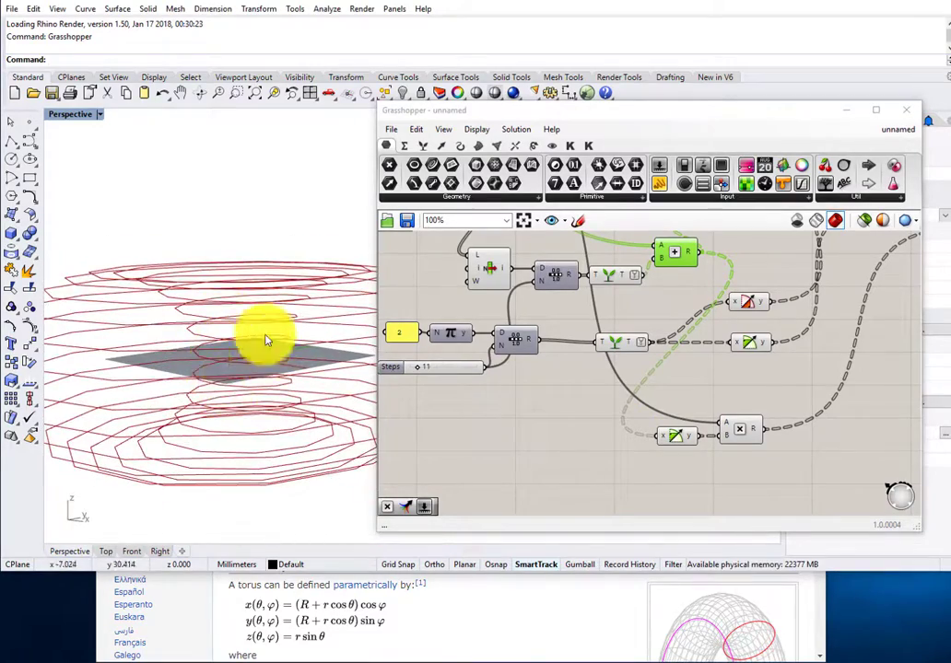
right_click_drag(265, 341, 231, 353)
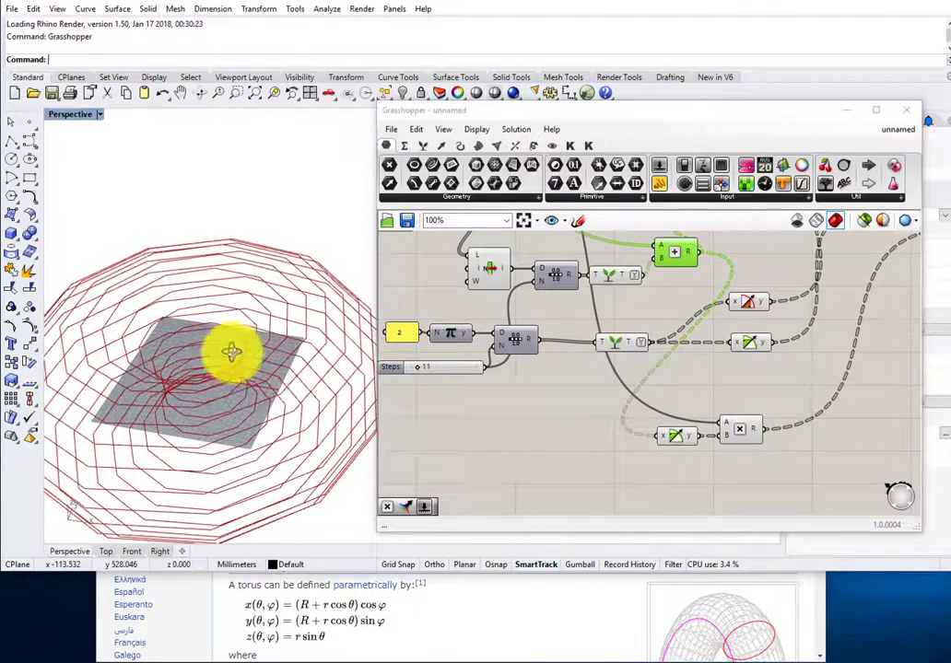
scroll(493, 307, "down", 3)
scroll(518, 343, "up", 5)
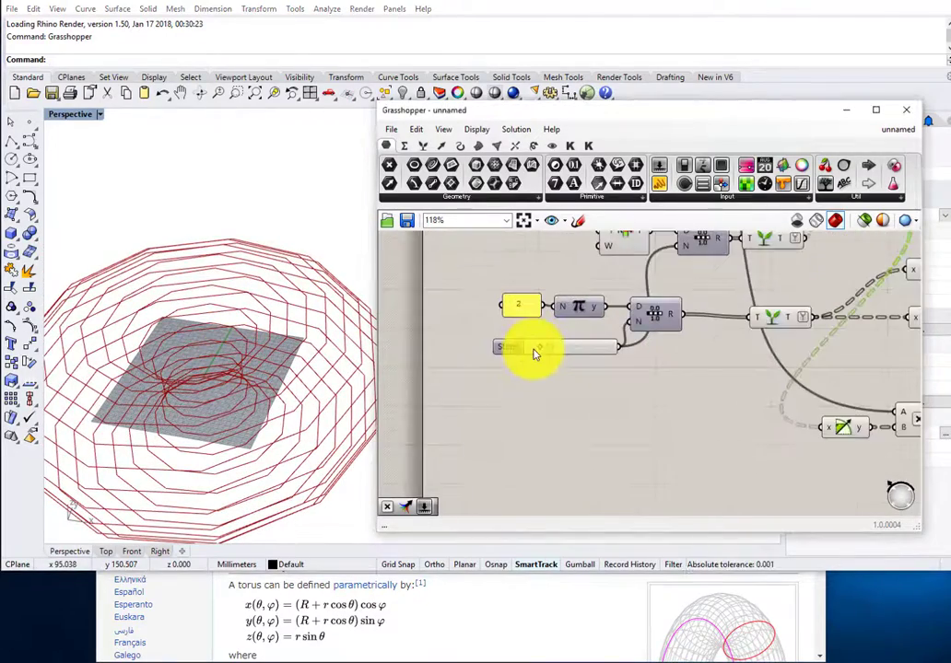
left_click_drag(545, 349, 561, 354)
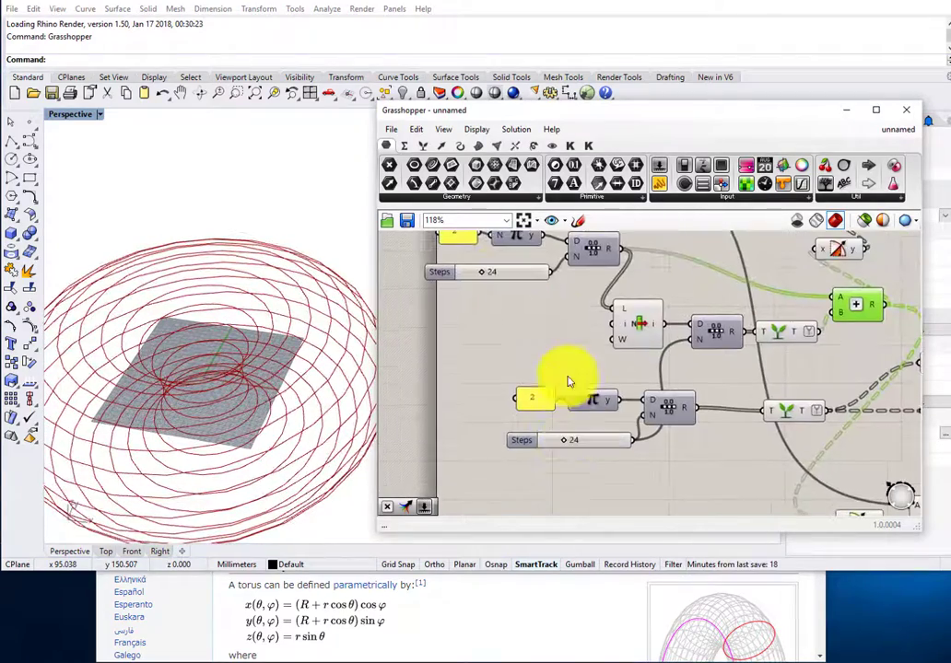
- Set the upper Steps slider to 6, check the sparse torus curves from the side, and raise the slider again
scroll(537, 303, "up", 3)
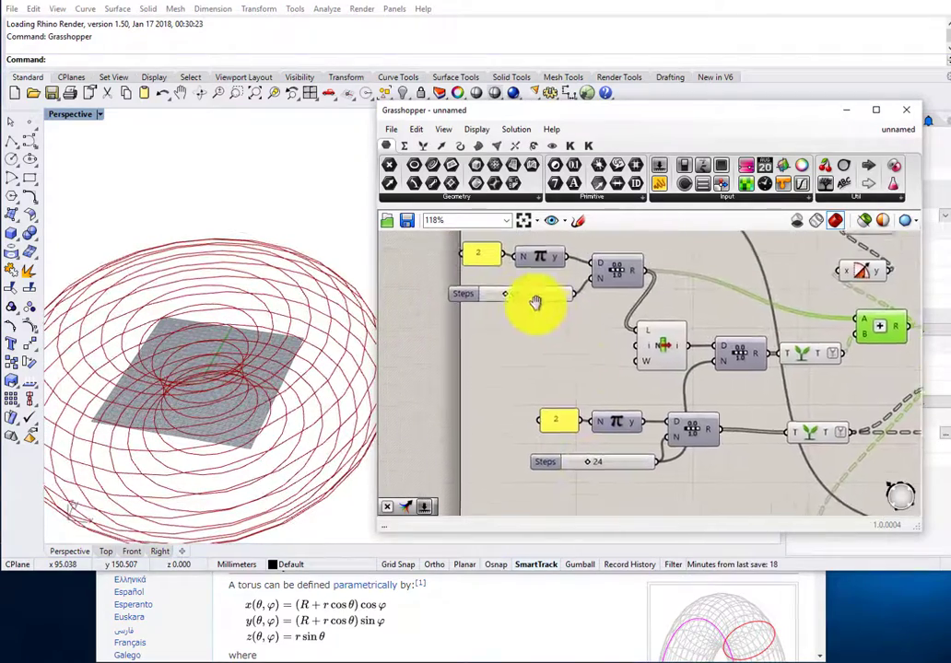
left_click_drag(516, 310, 494, 314)
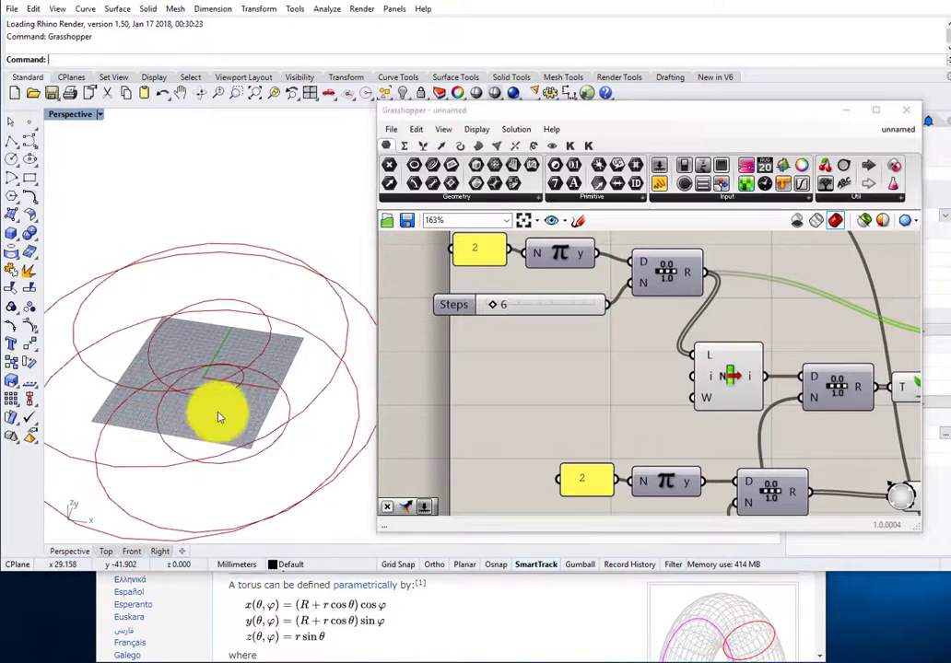
right_click_drag(218, 412, 230, 323)
scroll(558, 275, "up", 2)
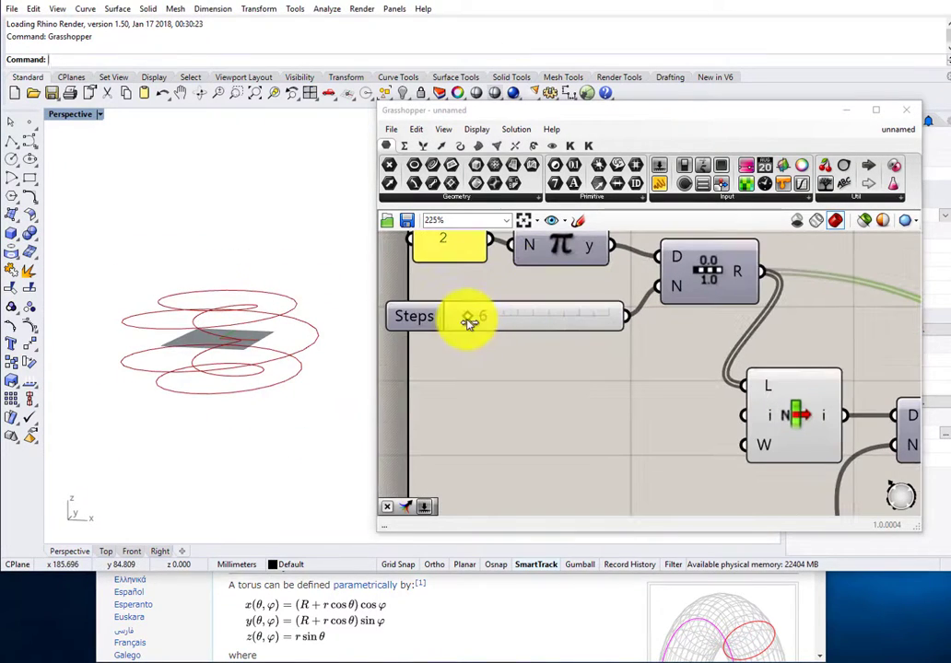
left_click_drag(468, 318, 484, 318)
- Hide the previews of the intermediate math and data components between the angle inputs and the point constructor
scroll(526, 365, "down", 6)
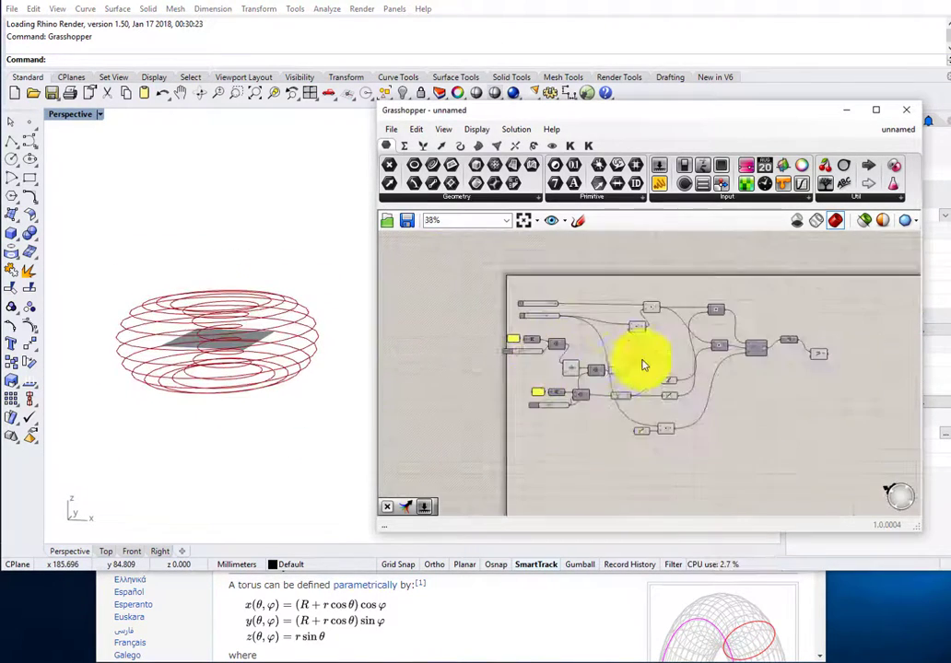
scroll(656, 449, "up", 1)
left_click_drag(690, 470, 504, 262)
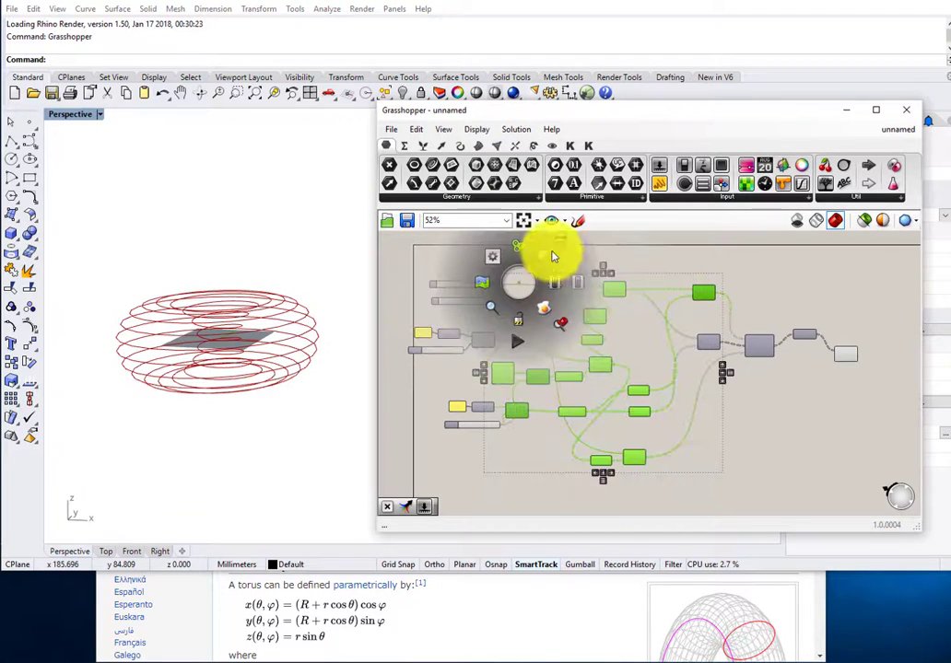
scroll(552, 256, "up", 2)
scroll(727, 332, "up", 4)
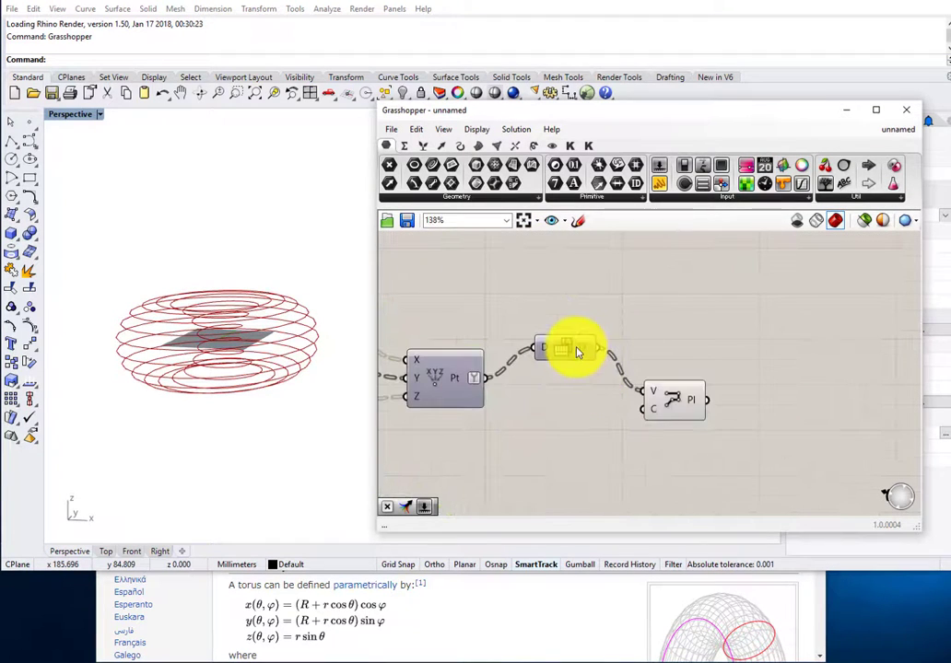
- Delete the PolyLine component that follows the Flip Matrix component
mouse_move(586, 351)
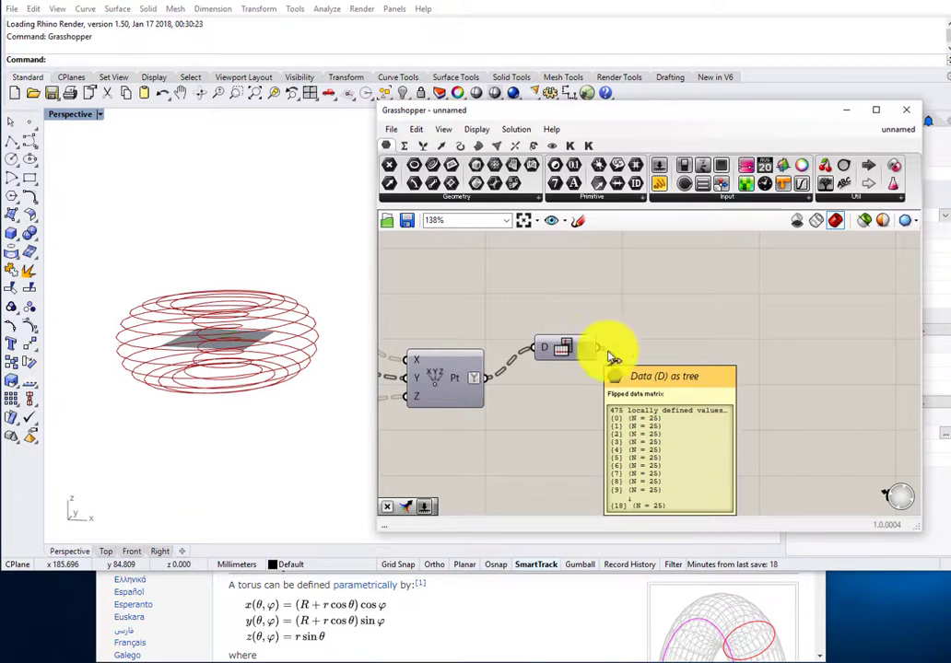
left_click_drag(608, 355, 686, 428)
scroll(588, 355, "up", 1)
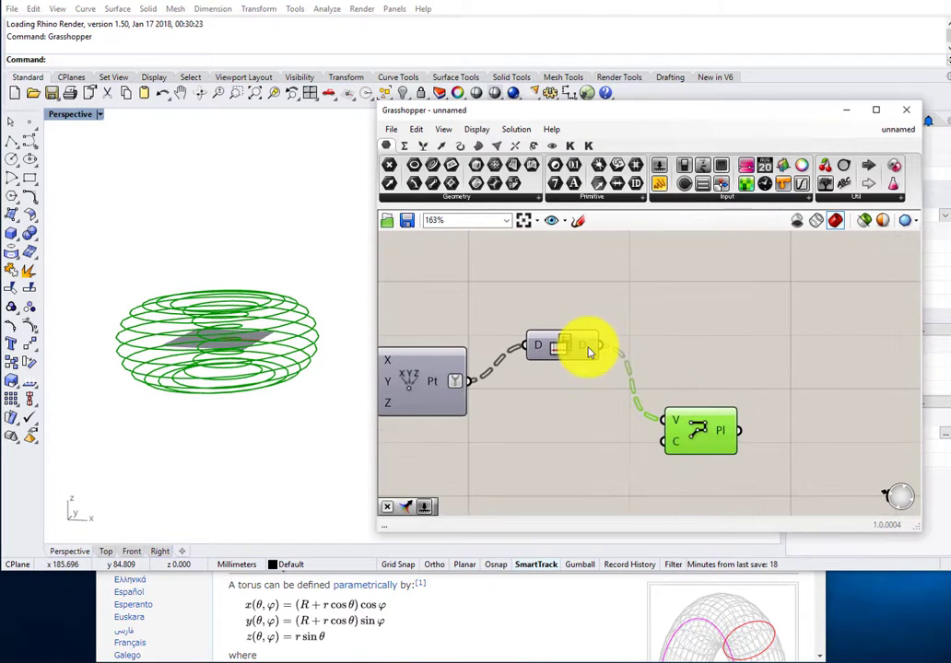
left_click(706, 437)
key("Delete")
- Add a Cull Index component with the flipped matrix data in L and set its index to 0
double_click(700, 370)
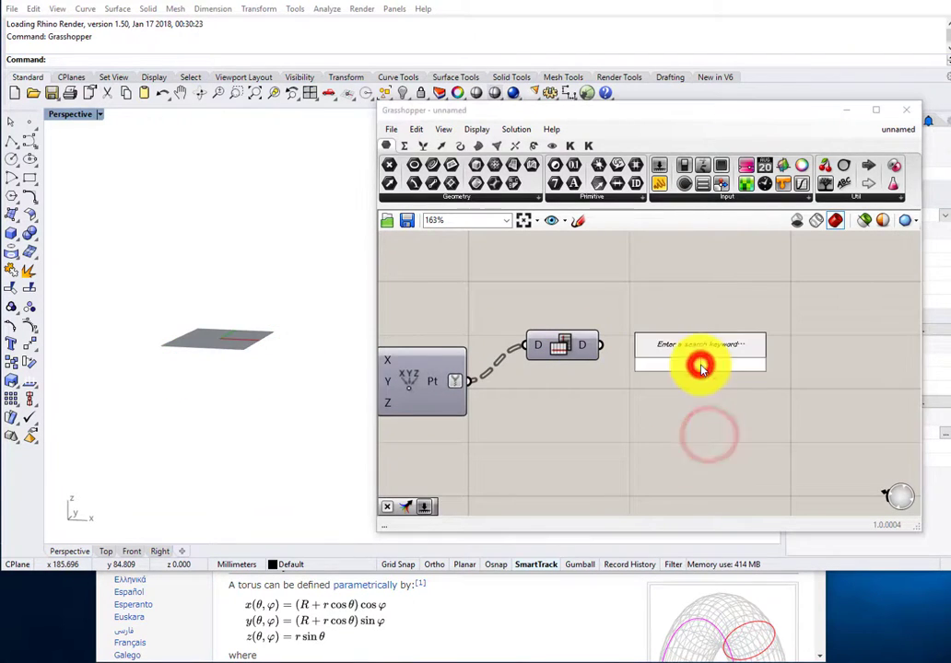
type("cull")
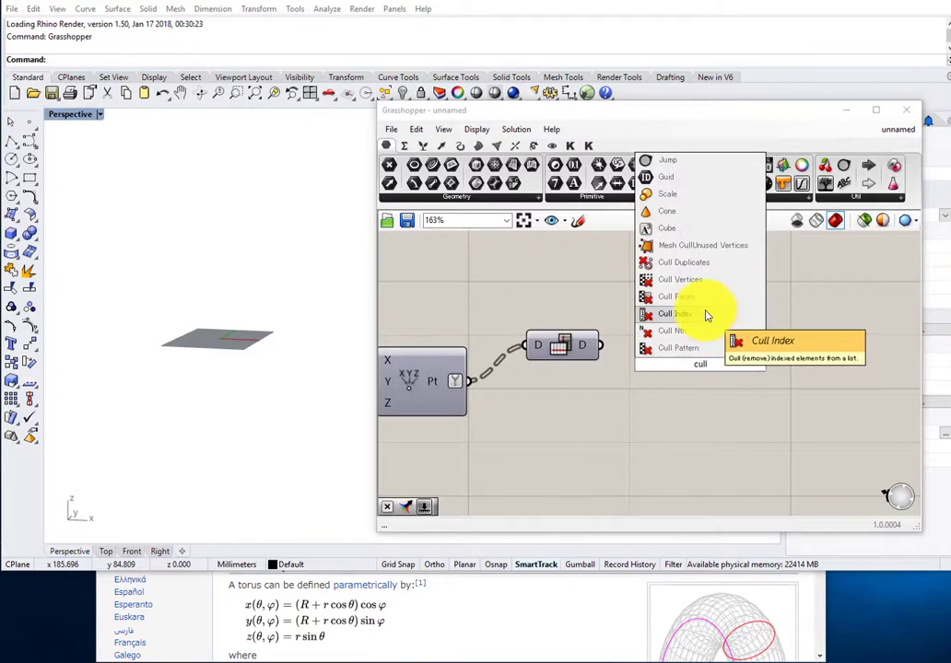
left_click(705, 313)
right_click(679, 368)
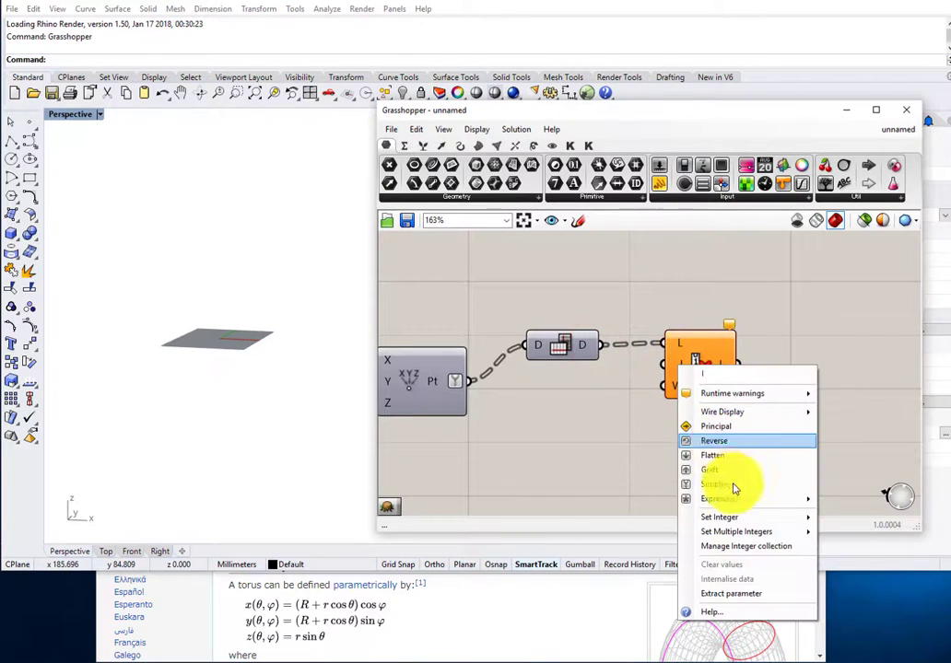
left_click(727, 517)
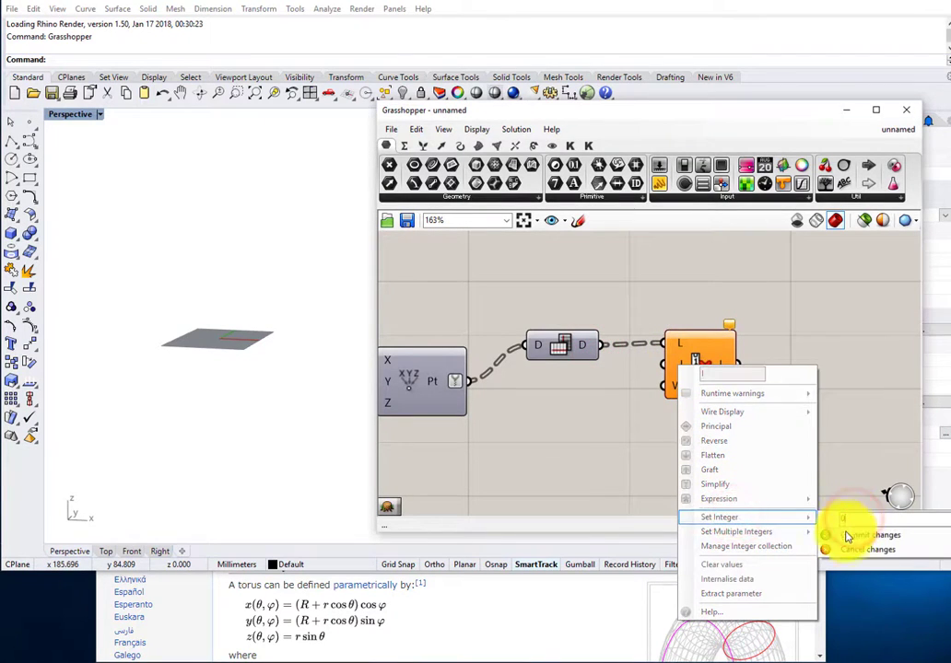
left_click(847, 537)
- Add a Flatten Tree component beside Cull Index and feed it the culled points
double_click(821, 395)
type("f")
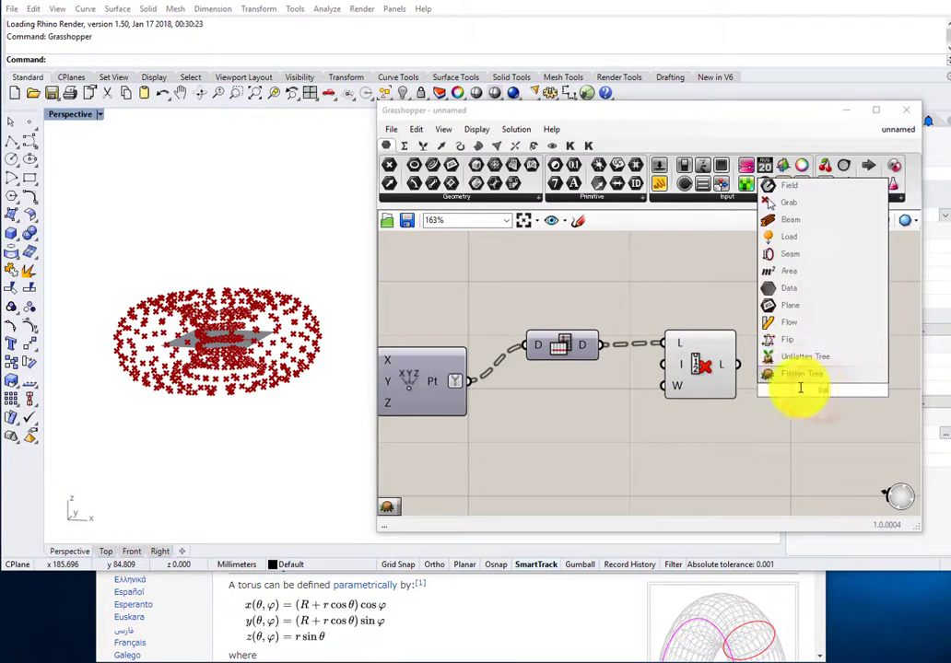
left_click(798, 375)
left_click_drag(825, 392, 811, 377)
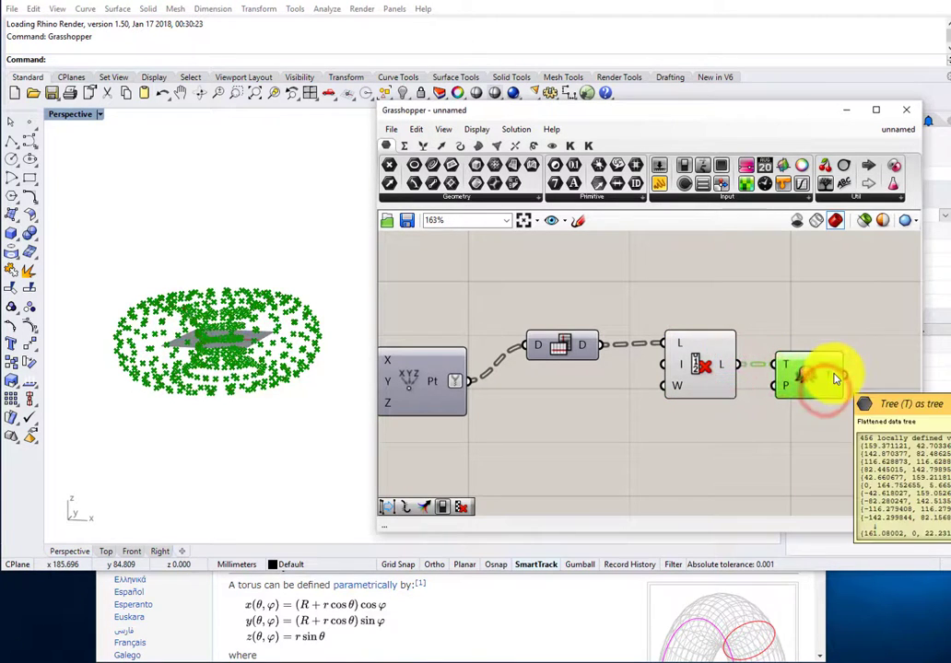
- Add a Nurbs Curve component with the flattened points as its vertices and make the curve periodic
right_click_drag(833, 376, 695, 359)
left_click(755, 388)
double_click(756, 390)
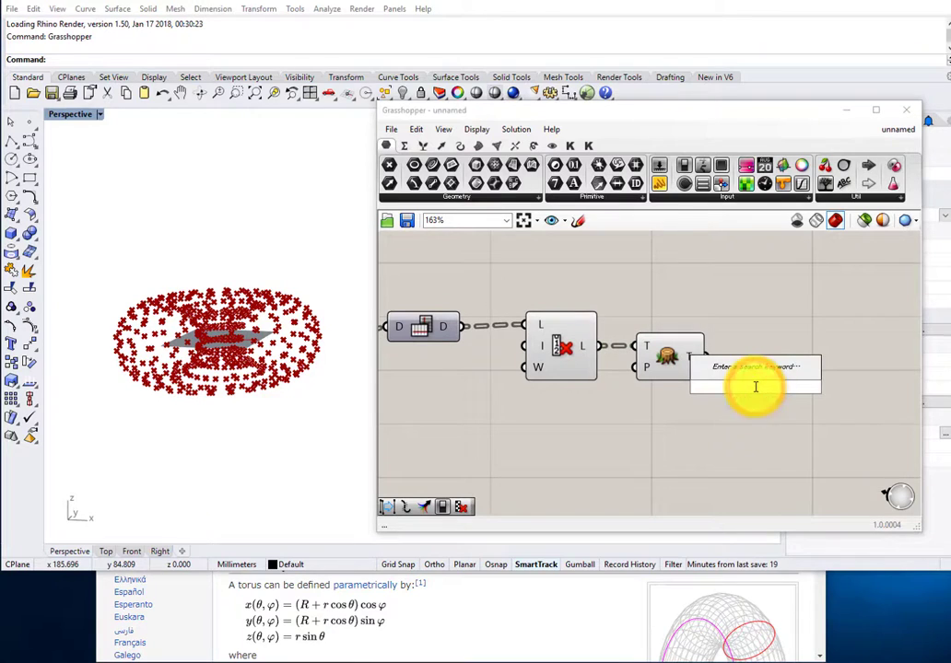
type("nur")
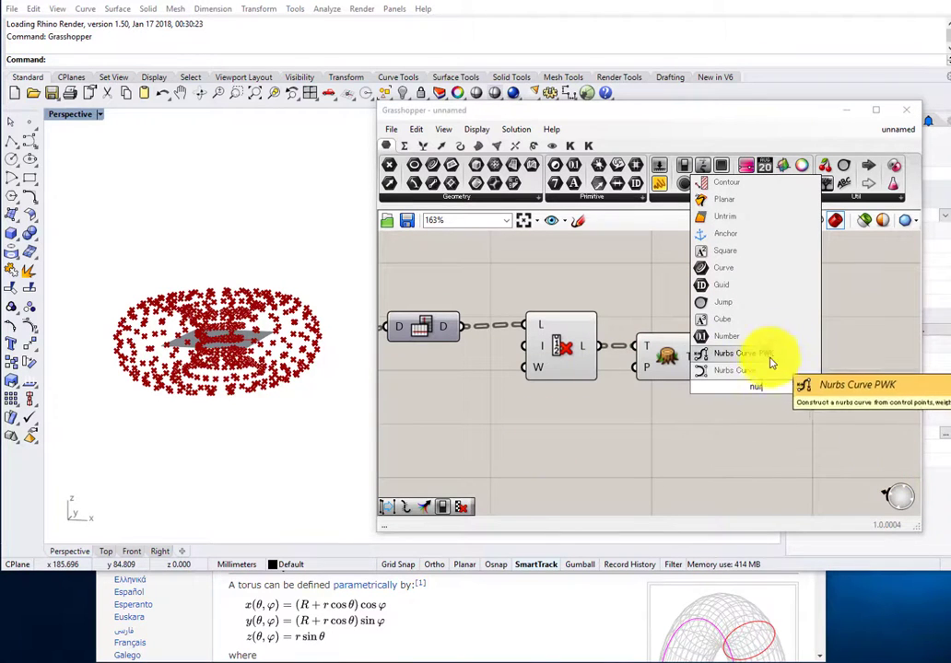
left_click(733, 370)
scroll(707, 372, "up", 3)
right_click(732, 433)
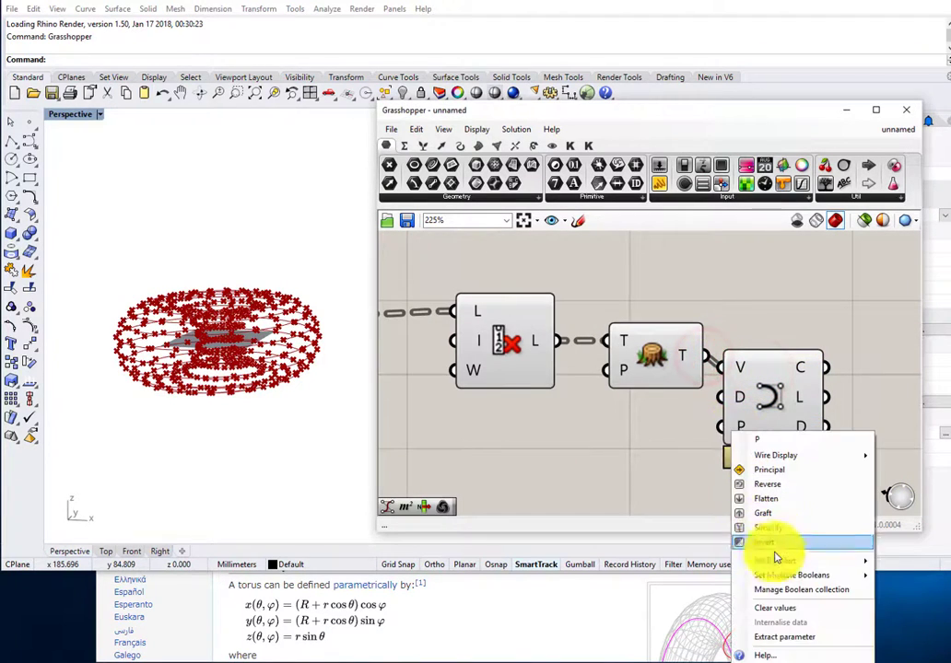
left_click(905, 580)
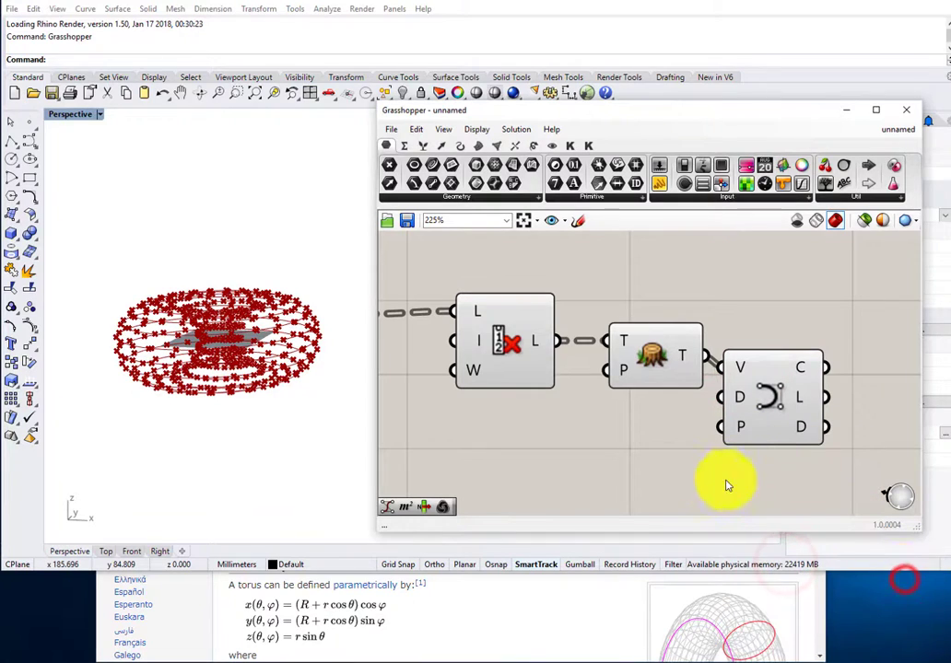
- Hide the previews of the Cull Index and Flatten Tree components so only the curve is drawn
left_click_drag(721, 482, 469, 310)
middle_click(491, 325)
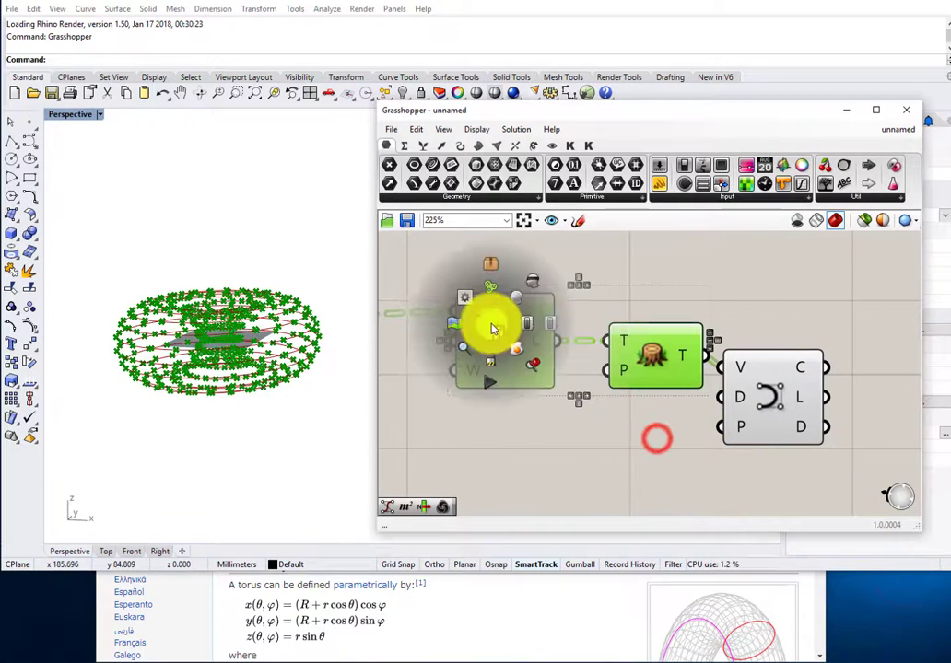
left_click(534, 281)
right_click_drag(187, 350, 413, 367)
scroll(468, 363, "down", 4)
right_click_drag(474, 362, 557, 341)
scroll(556, 340, "down", 2)
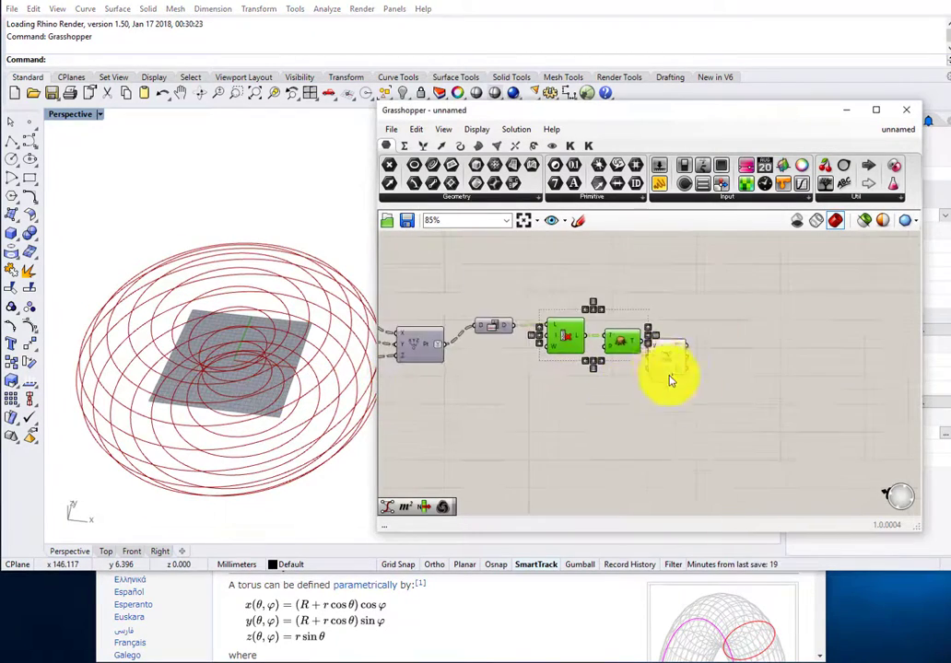
- Add a Pipe component and connect the Nurbs Curve's C output to its C input
scroll(675, 381, "up", 2)
left_click(706, 430)
scroll(692, 348, "up", 2)
left_click(795, 360)
double_click(795, 361)
type("p")
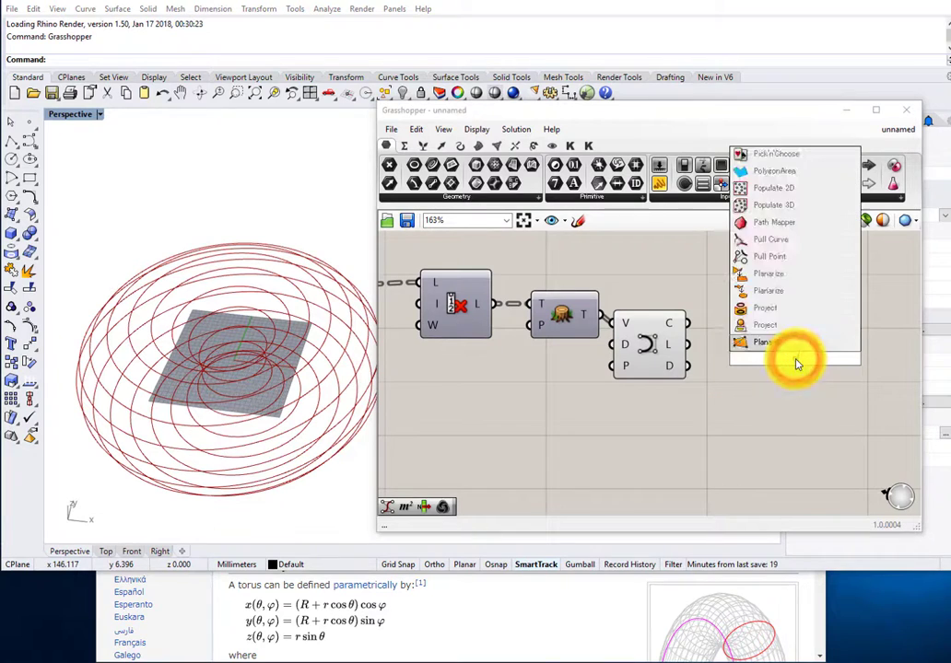
key("Return")
scroll(689, 322, "up", 2)
left_click_drag(690, 322, 772, 321)
- Hide the preview of the Nurbs Curve component
left_click_drag(725, 471, 577, 342)
scroll(641, 380, "up", 1)
middle_click(641, 379)
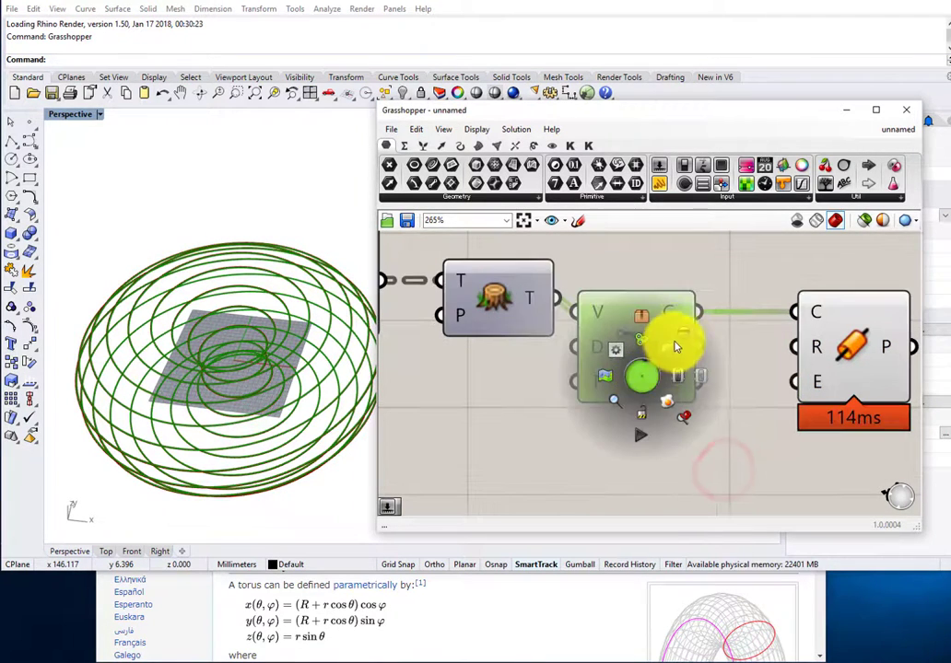
left_click(676, 345)
- Add a number slider for the Pipe's R input and set the radius to 3.7
double_click(653, 456)
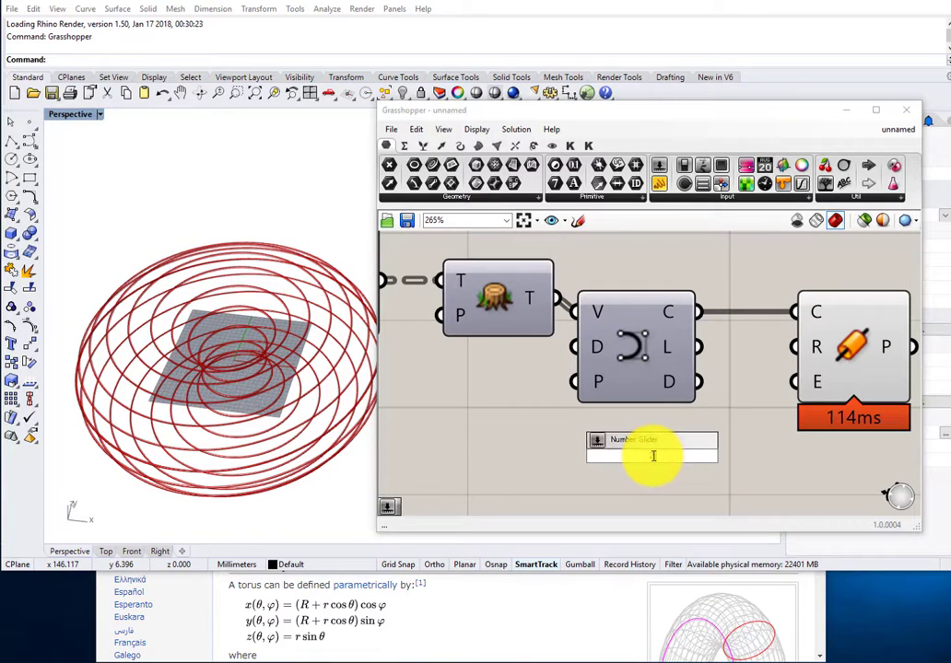
type("2")
key("Return")
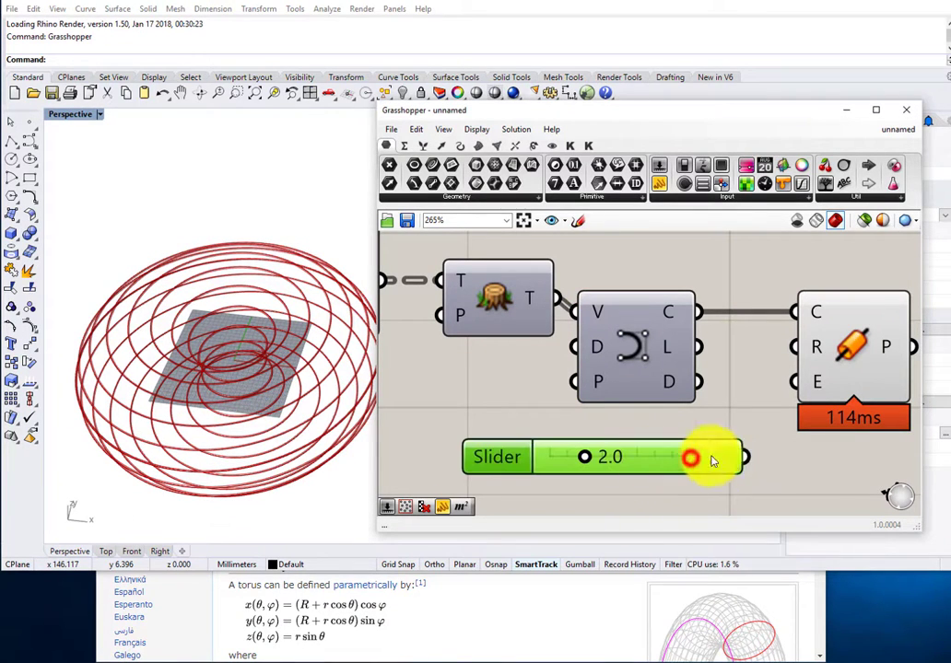
scroll(606, 473, "up", 2)
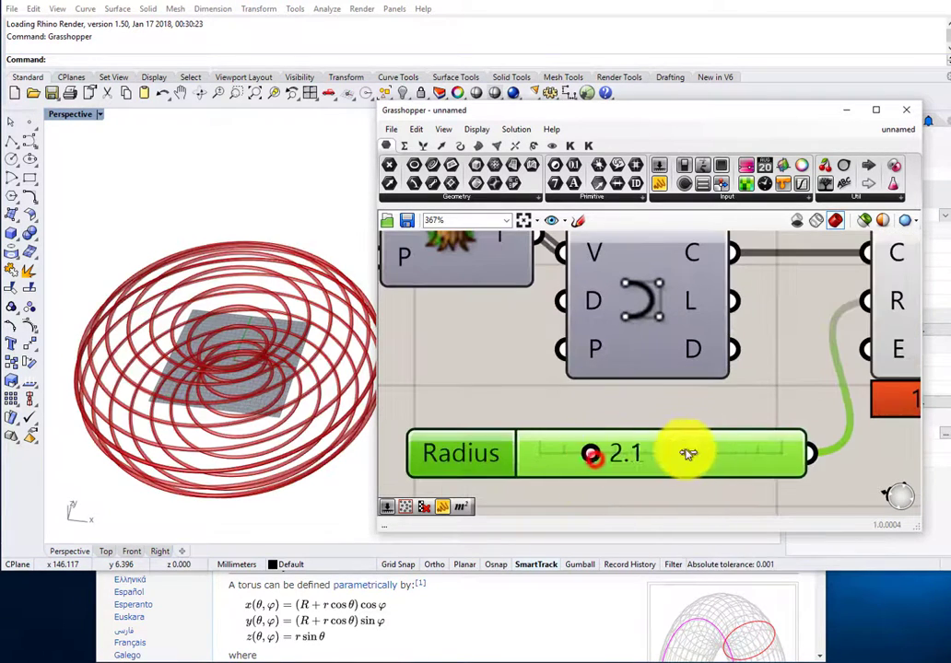
left_click_drag(688, 454, 643, 486)
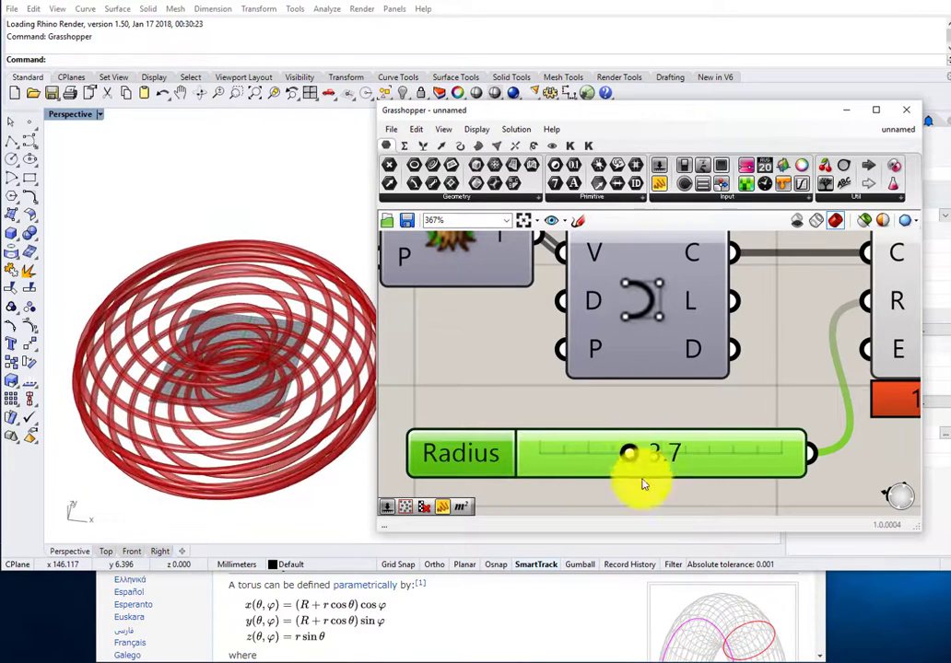
scroll(668, 393, "down", 5)
left_click_drag(740, 458, 642, 387)
middle_click(648, 387)
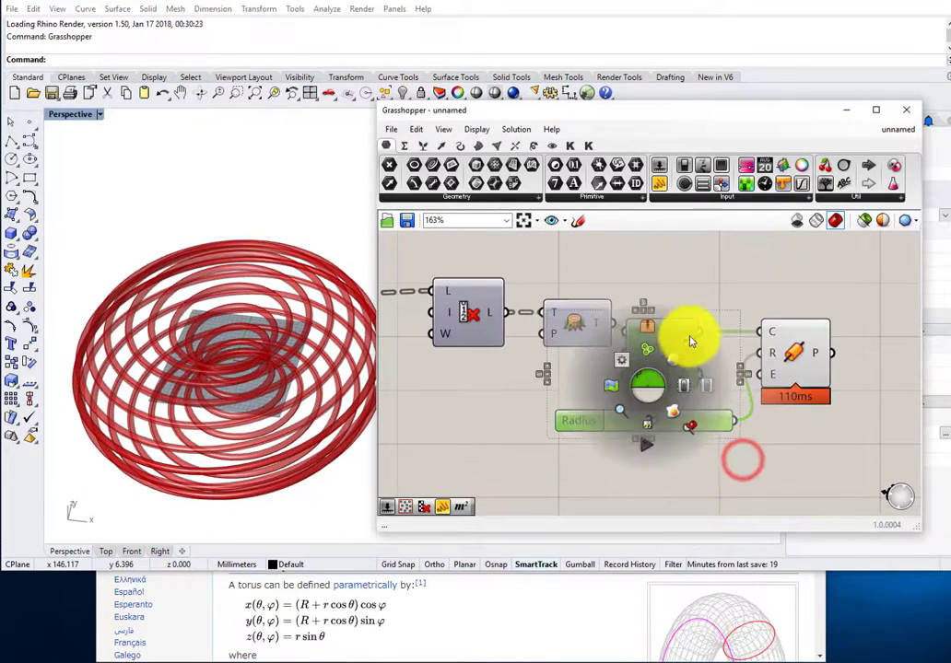
- Add a Custom Preview component and connect the Pipe output to its G input
right_click_drag(769, 393, 678, 386)
double_click(823, 370)
type("pre")
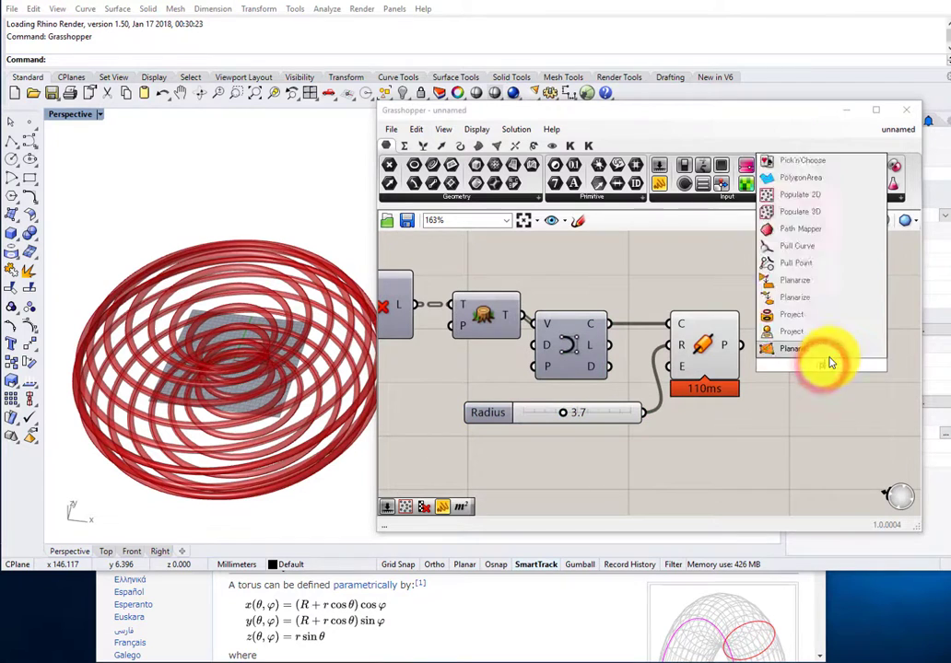
left_click(791, 314)
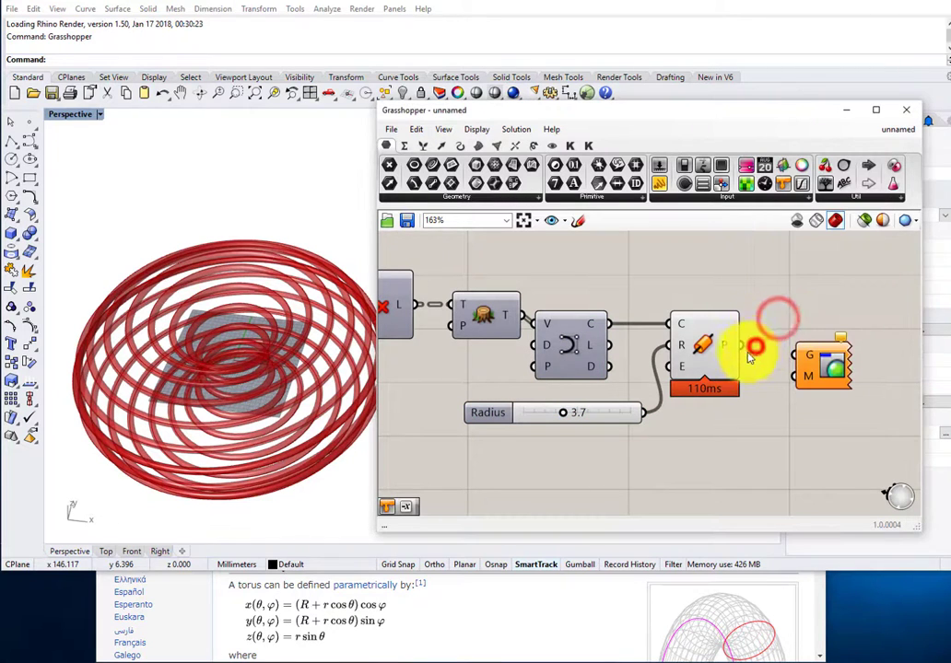
left_click_drag(827, 371, 850, 362)
- Hide the Pipe component's own preview so only the Custom Preview is drawn
left_click(794, 433)
left_click(697, 358)
middle_click(709, 338)
left_click(746, 294)
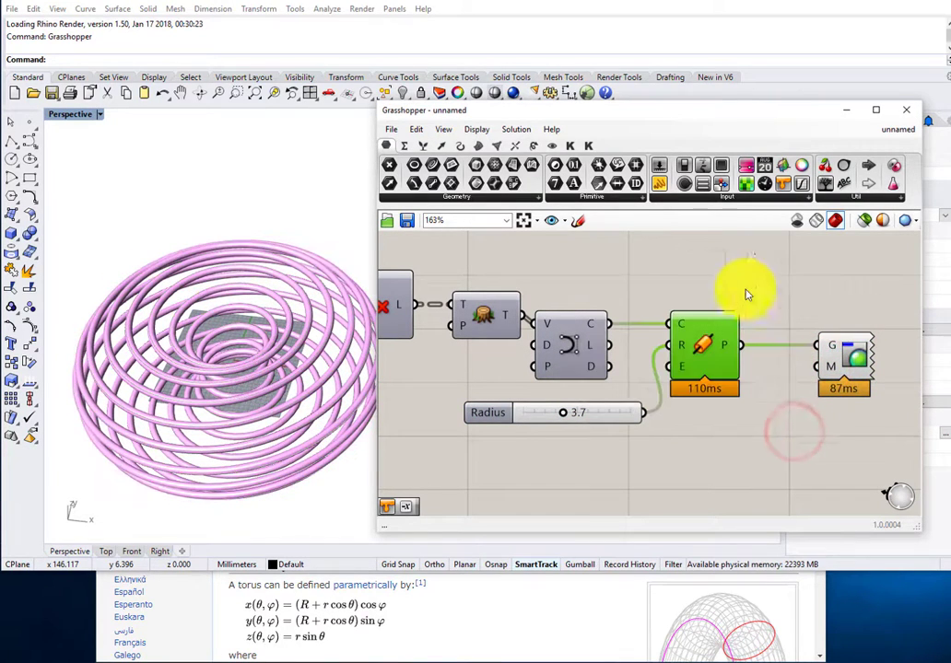
- Add a Colour Swatch component below the Pipe and Custom Preview components
double_click(763, 457)
type("swa")
left_click(741, 406)
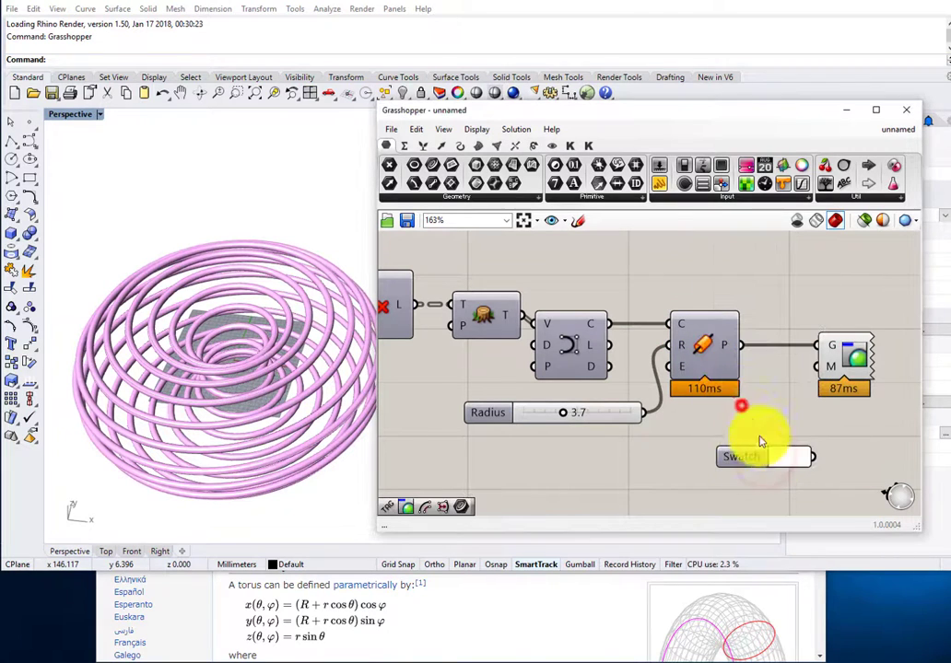
left_click(768, 456)
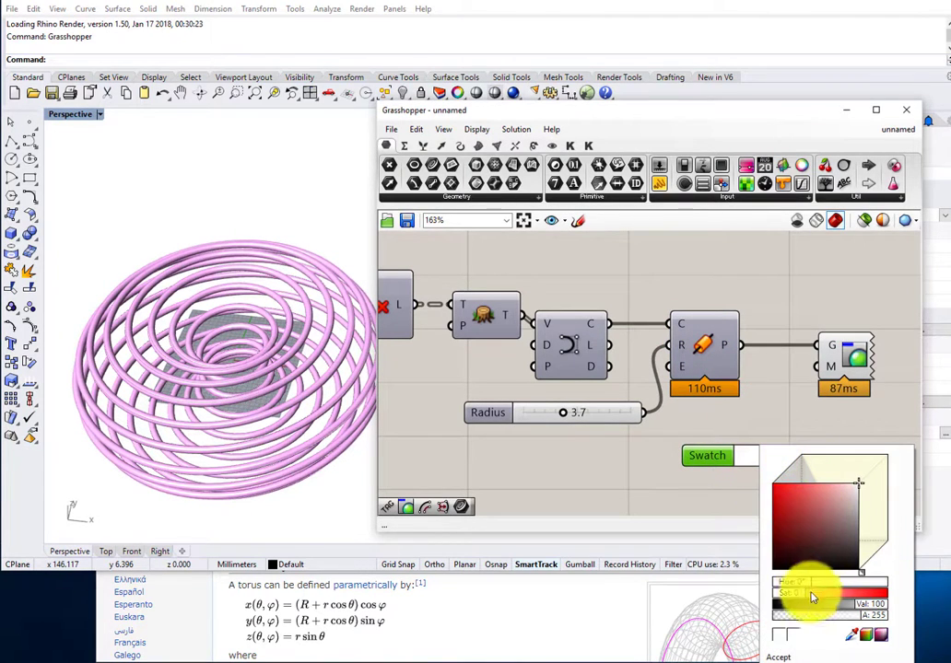
left_click_drag(812, 597, 839, 590)
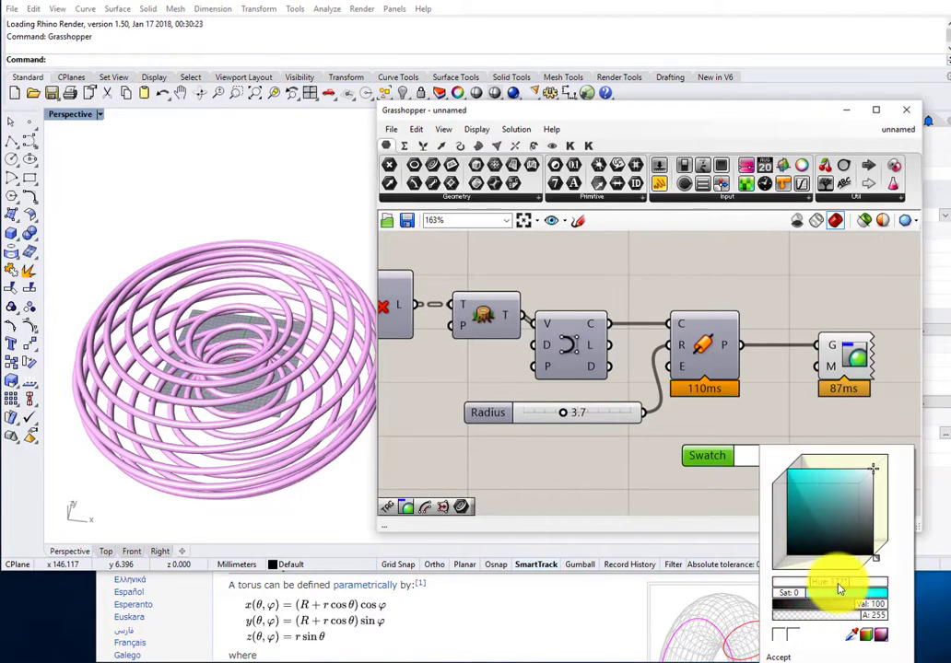
right_click_drag(709, 368, 618, 318)
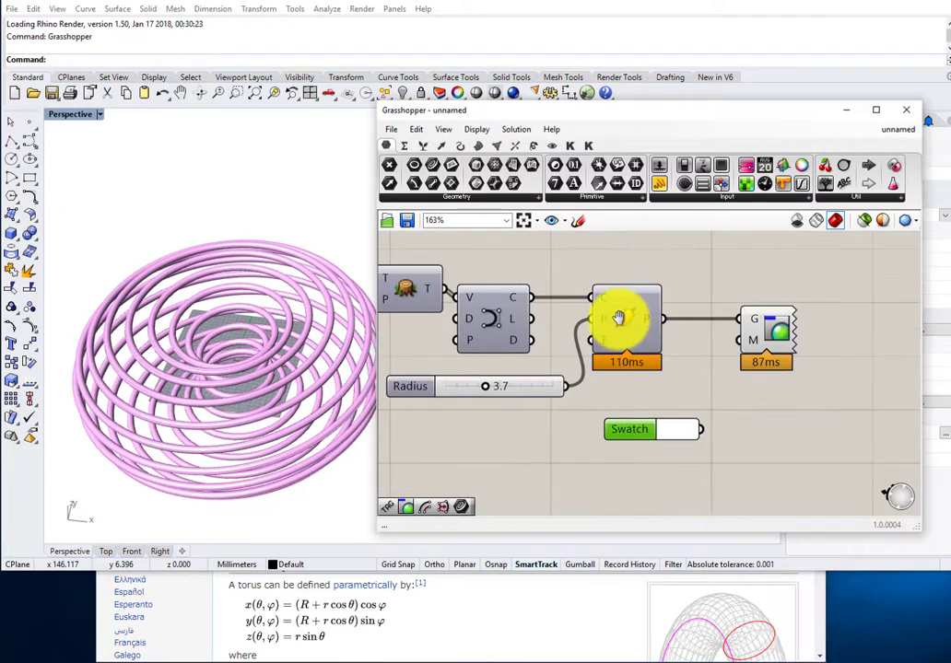
- Set the Colour Swatch to bright green and connect it to the Custom Preview's M input
left_click(665, 432)
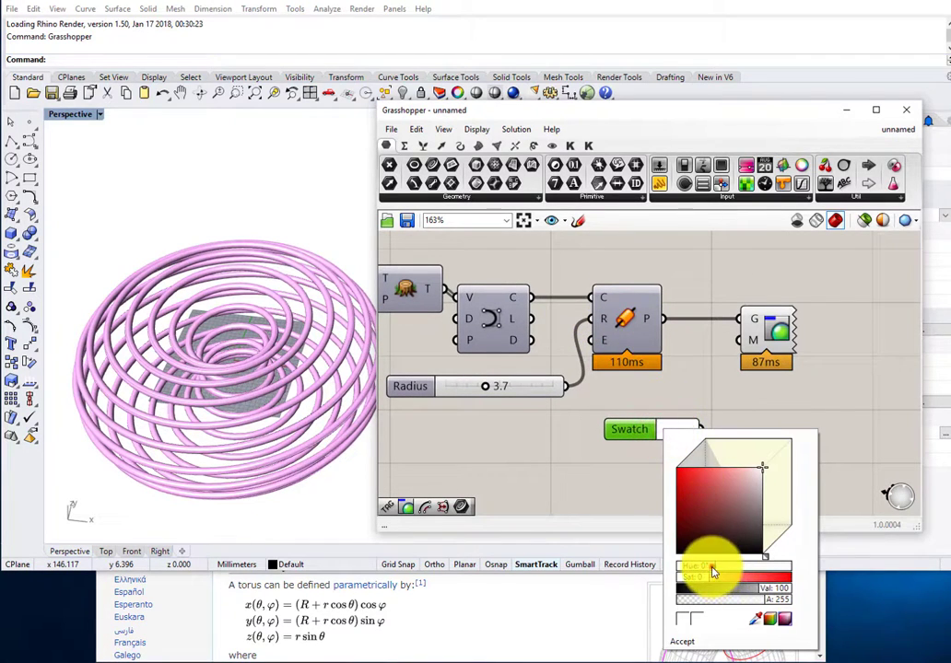
left_click_drag(711, 572, 740, 576)
left_click(734, 509)
left_click(710, 376)
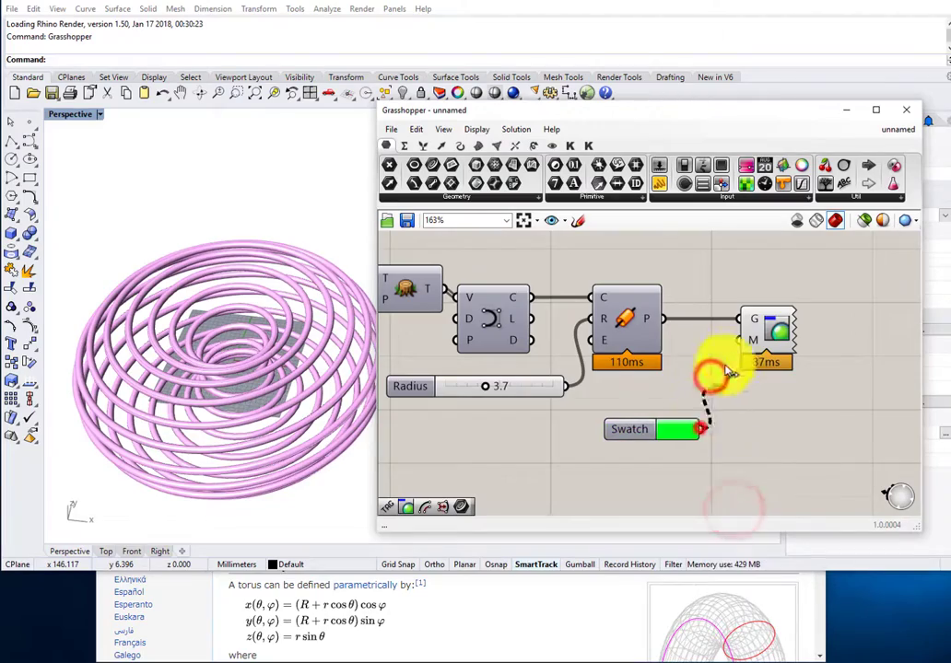
left_click_drag(726, 367, 739, 341)
left_click(722, 382)
right_click_drag(230, 397, 222, 304)
scroll(552, 414, "up", 3)
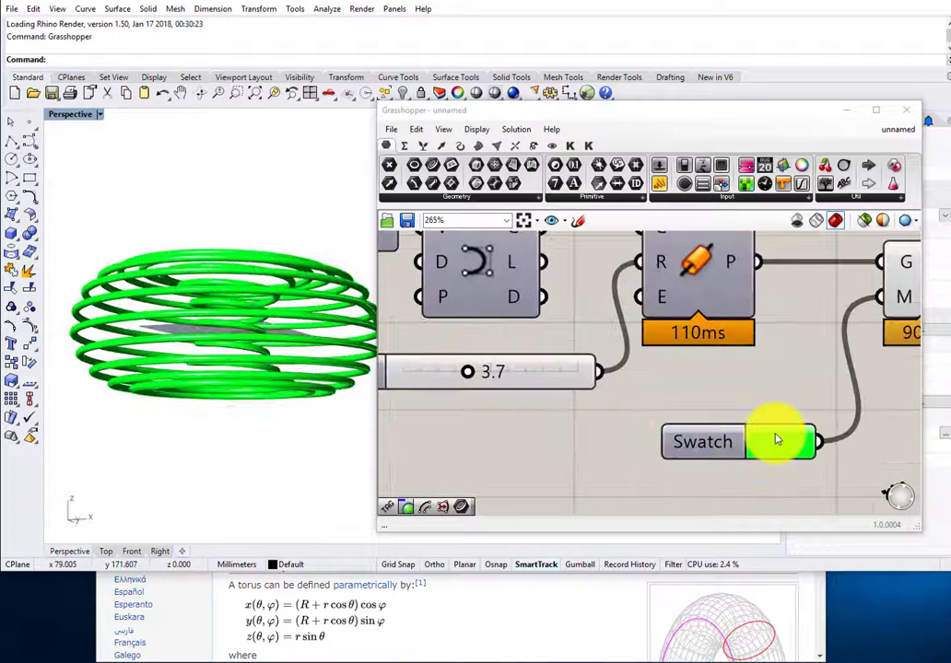
- Change the Colour Swatch from green to a bright sky blue
right_click(764, 454)
left_click(779, 445)
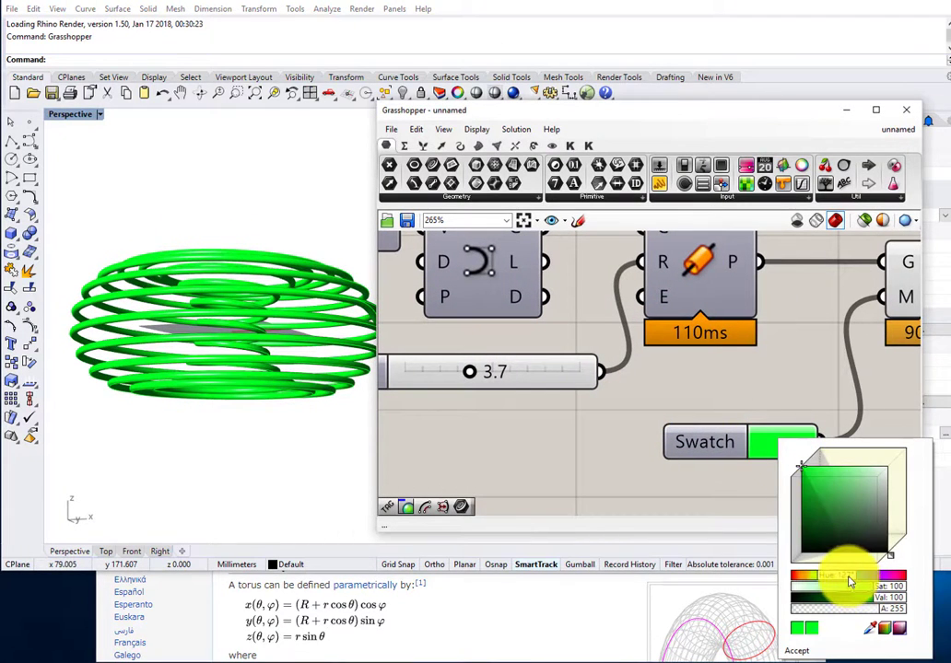
left_click_drag(850, 582, 864, 581)
left_click(664, 462)
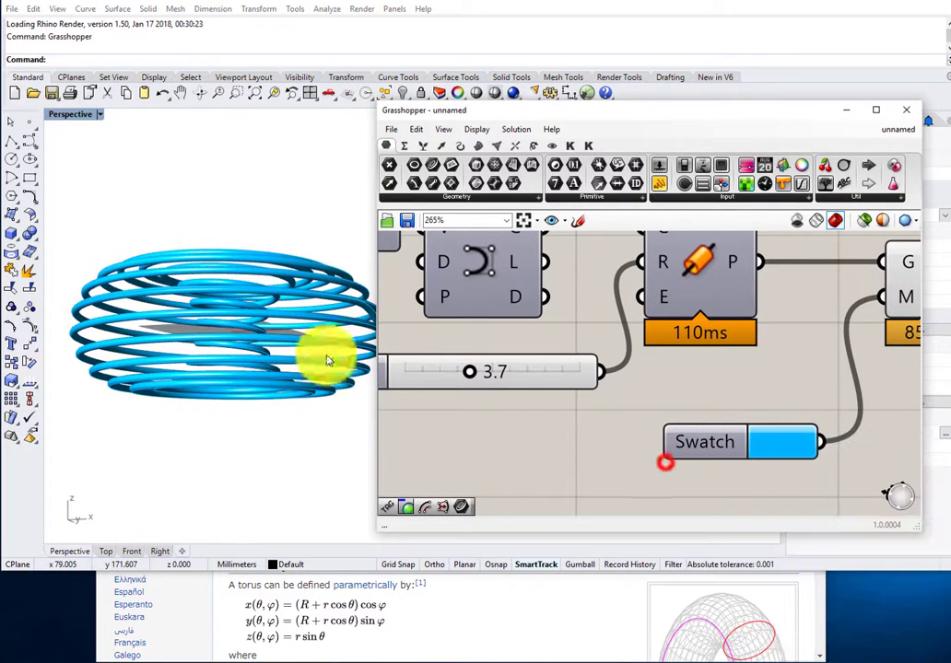
right_click_drag(325, 360, 326, 427)
scroll(651, 341, "down", 2)
scroll(648, 339, "down", 1)
right_click_drag(249, 281, 226, 337)
- Set the R slider to 100 and the r slider to 56
right_click_drag(628, 338, 730, 329)
scroll(730, 329, "down", 6)
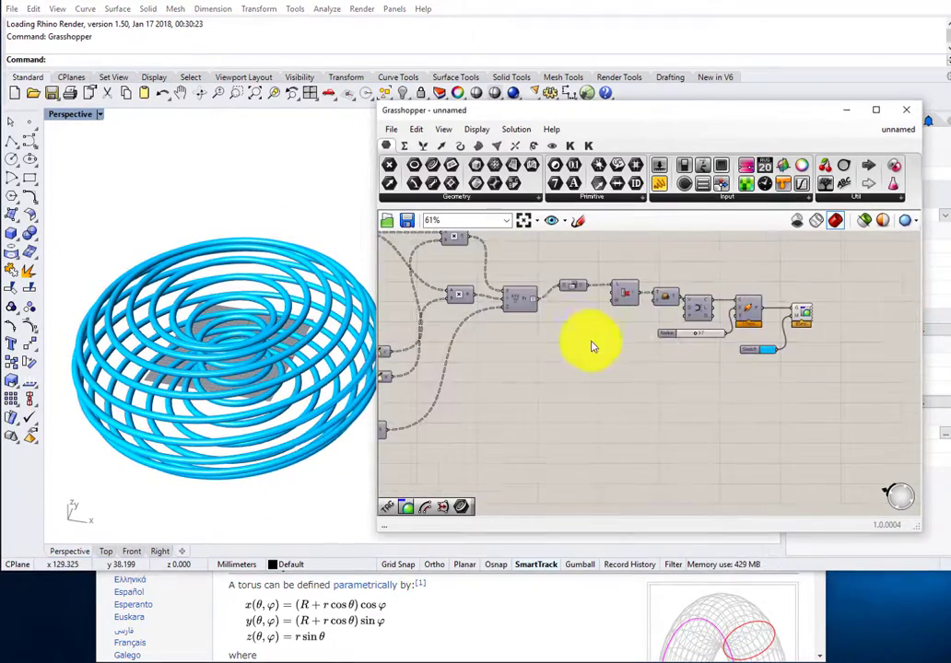
right_click_drag(592, 346, 660, 360)
scroll(178, 350, "up", 2)
right_click_drag(477, 362, 758, 344)
scroll(759, 344, "down", 1)
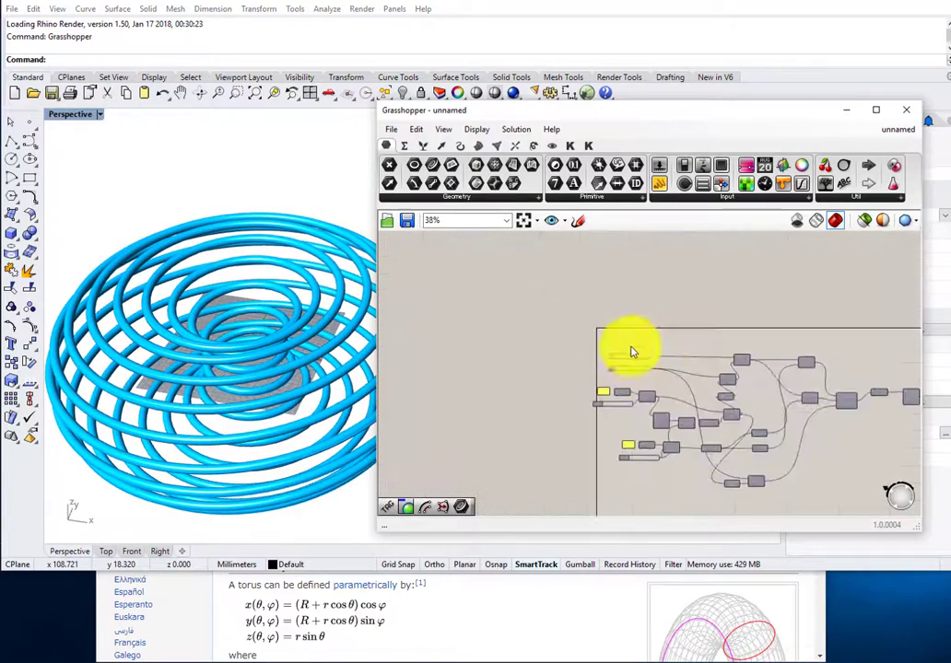
scroll(636, 354, "up", 6)
left_click_drag(639, 355, 683, 350)
mouse_move(592, 423)
left_mouse_down()
mouse_move(574, 425)
mouse_move(623, 431)
mouse_move(601, 426)
left_mouse_up()
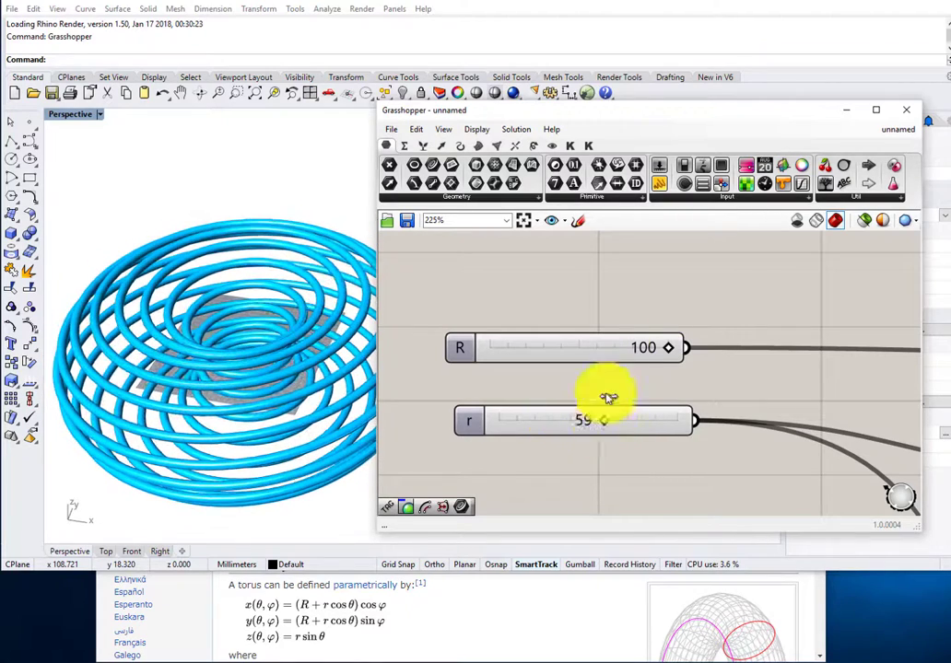
- Set the upper Steps slider, which feeds the first Range component, to 22
scroll(611, 393, "down", 5)
scroll(627, 356, "up", 5)
scroll(566, 362, "up", 2)
mouse_move(553, 327)
left_mouse_down()
mouse_move(582, 329)
mouse_move(555, 325)
left_mouse_up()
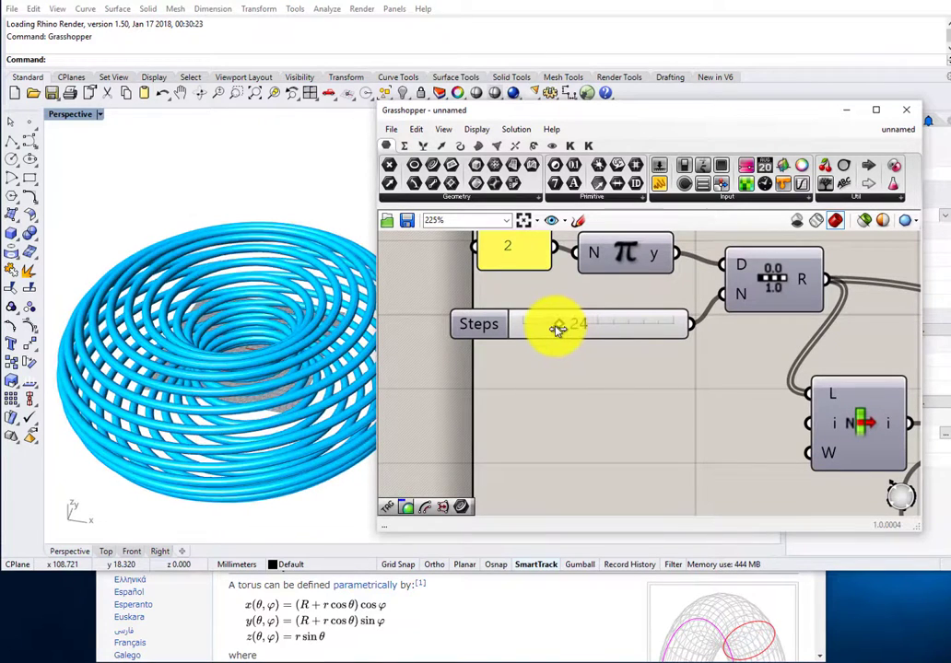
right_click_drag(157, 406, 218, 364)
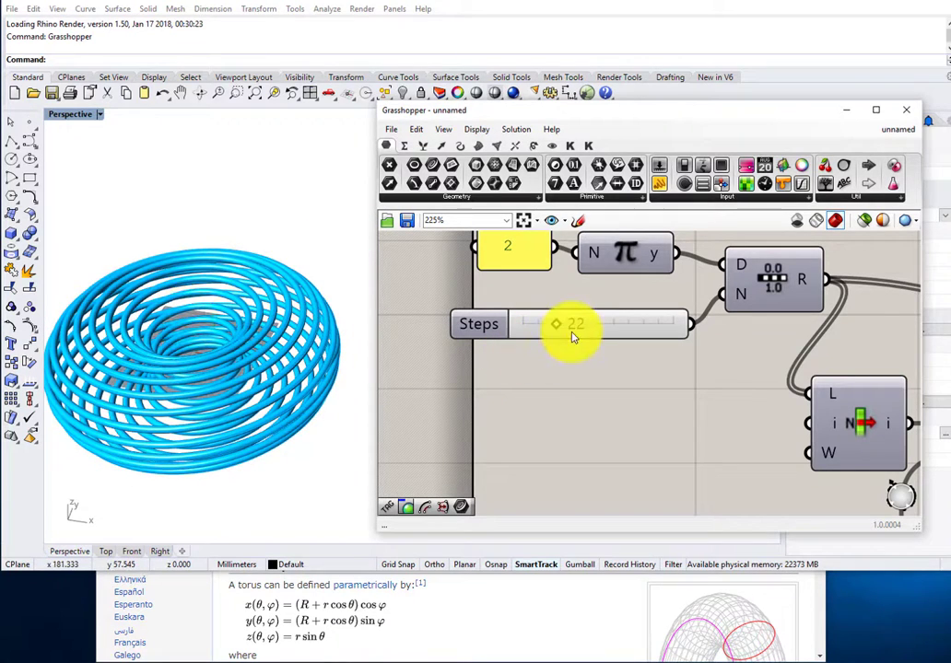
- Try 41, 31 and 16 on the lower Steps slider, and settle on 10
scroll(571, 336, "up", 2)
scroll(594, 410, "down", 6)
scroll(609, 410, "up", 4)
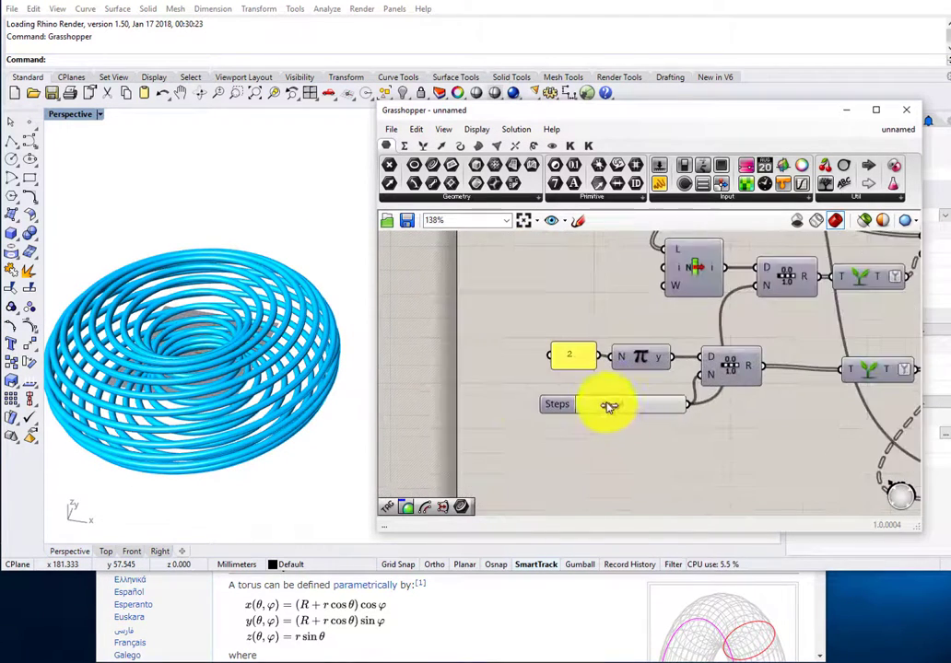
left_click_drag(638, 408, 631, 407)
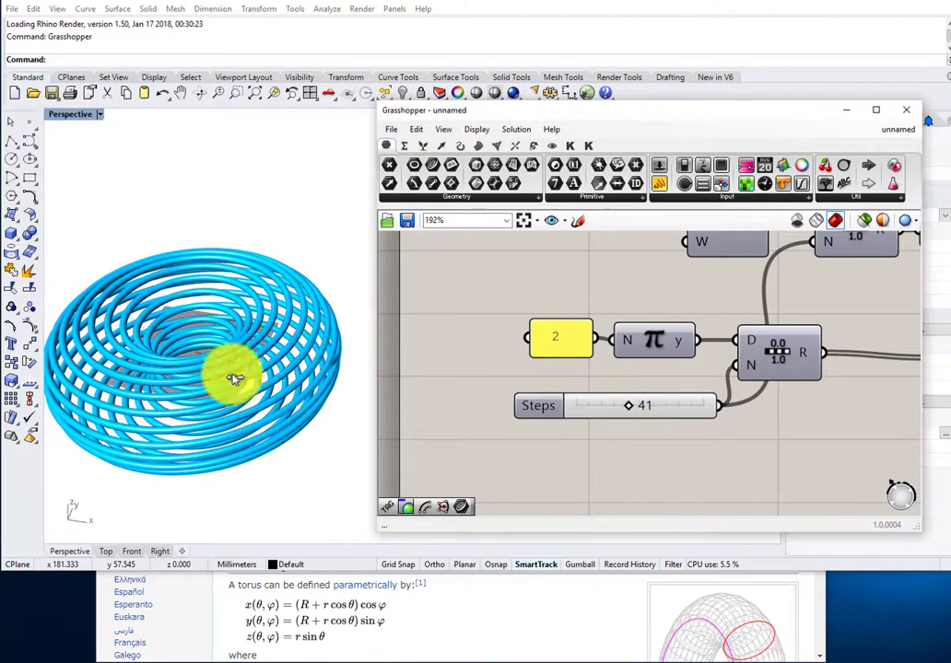
left_click_drag(114, 270, 39, 378)
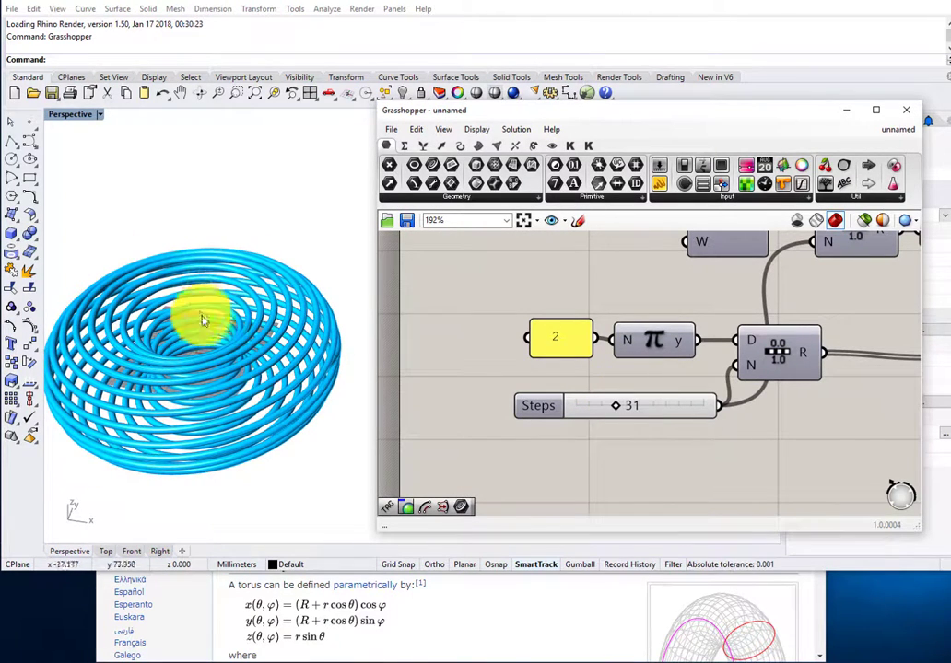
scroll(689, 423, "up", 2)
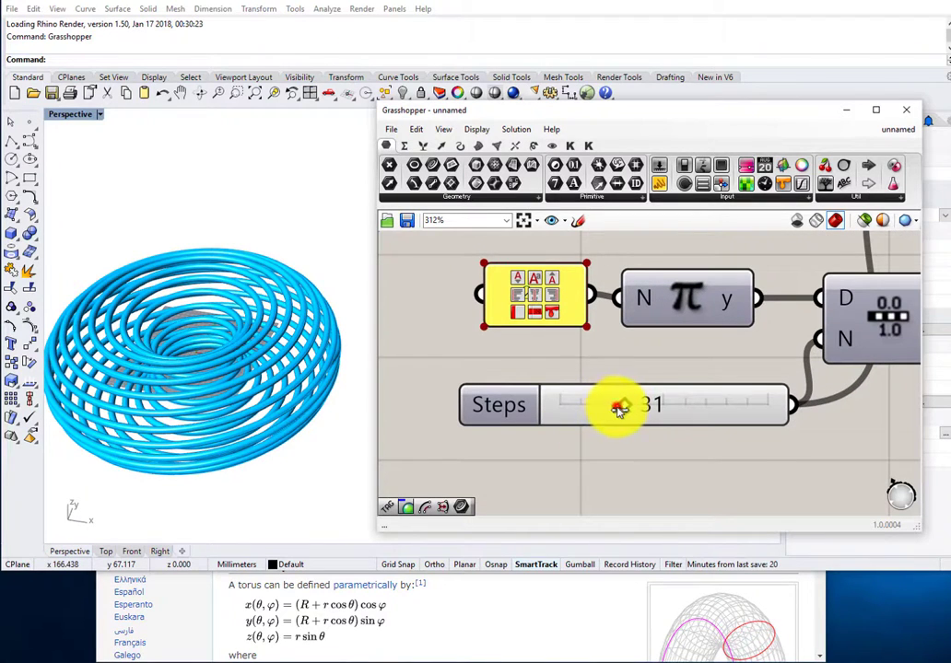
left_click_drag(597, 411, 590, 412)
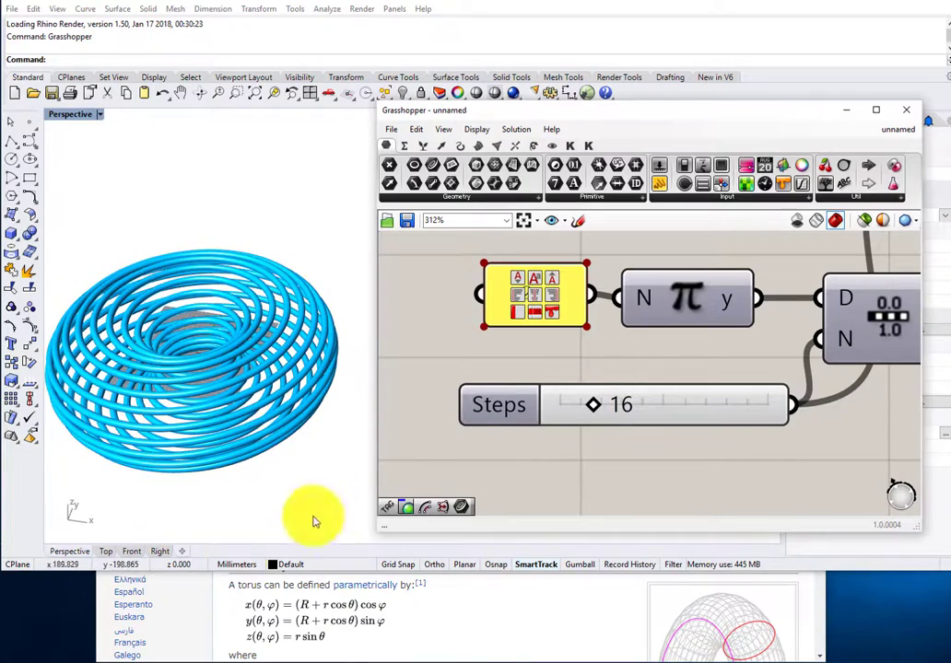
right_click_drag(313, 521, 601, 388)
scroll(601, 406, "up", 1)
mouse_move(580, 415)
left_mouse_down()
mouse_move(589, 410)
mouse_move(575, 407)
left_mouse_up()
right_click_drag(259, 446, 236, 404)
- Examine the piped torus from above and from the side, along with the layout of the whole component definition
scroll(277, 334, "down", 7)
right_click_drag(521, 336, 479, 420)
scroll(483, 415, "down", 6)
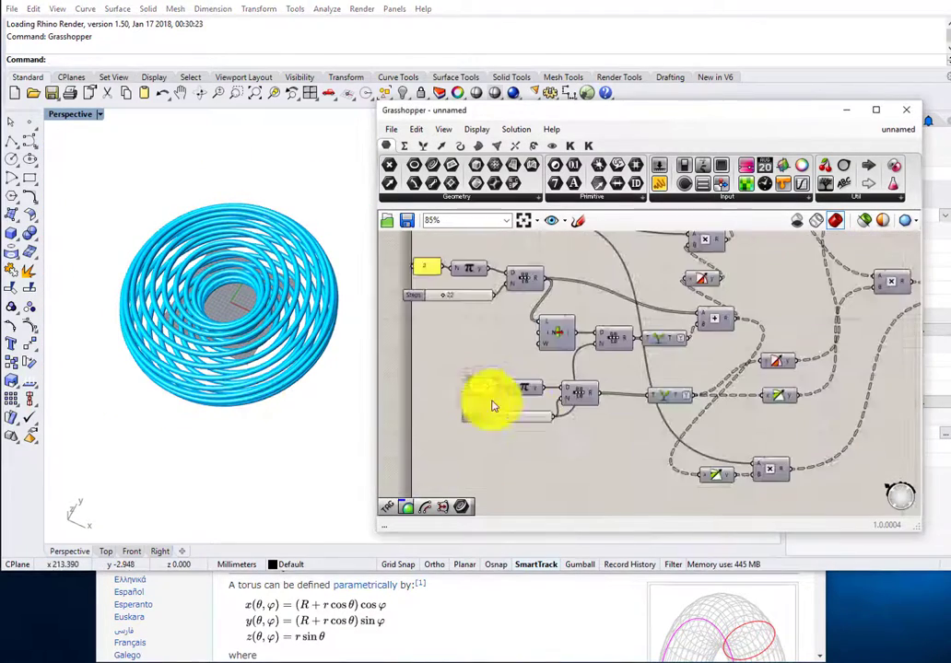
scroll(636, 388, "down", 5)
right_click_drag(290, 359, 277, 261)
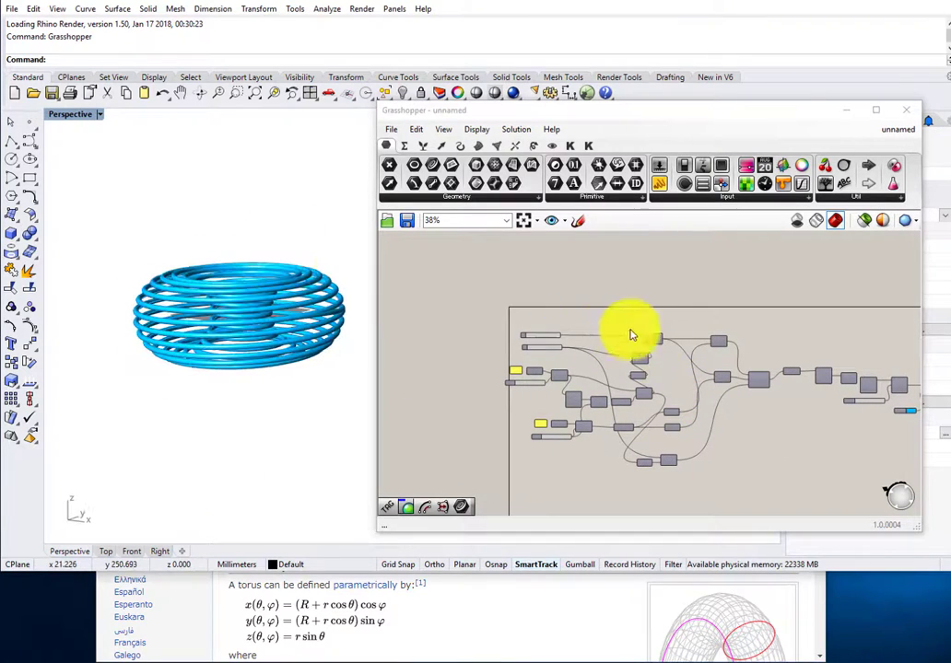
scroll(663, 343, "up", 2)
scroll(277, 357, "up", 3)
scroll(204, 343, "down", 3)
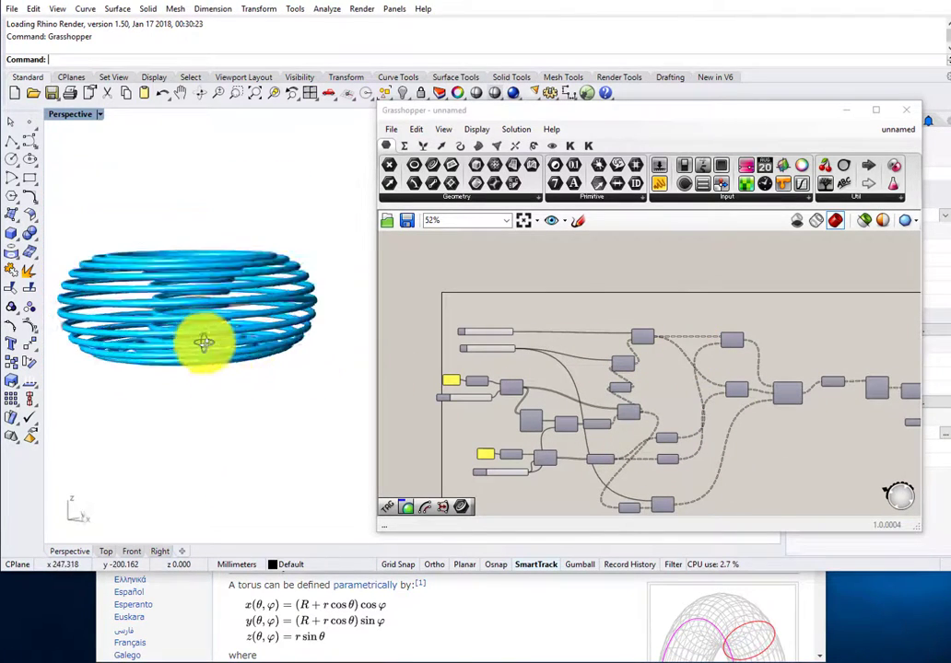
scroll(203, 361, "up", 5)
right_click_drag(207, 370, 220, 389)
right_click_drag(205, 315, 267, 436)
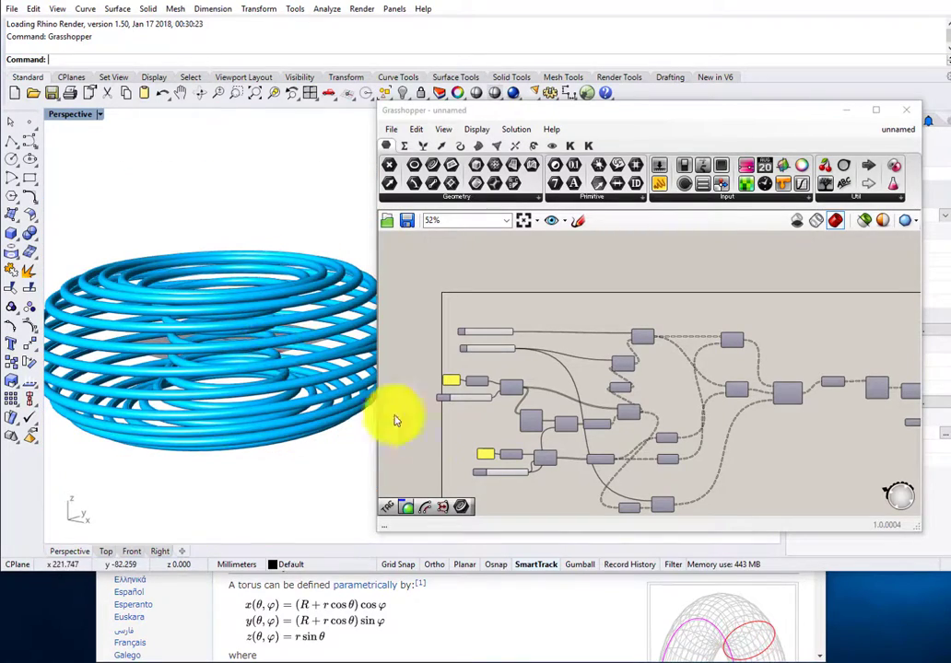
- Spread out the middle and downstream components to untangle the wires around the Addition, Sine and Cosine components
scroll(648, 410, "up", 3)
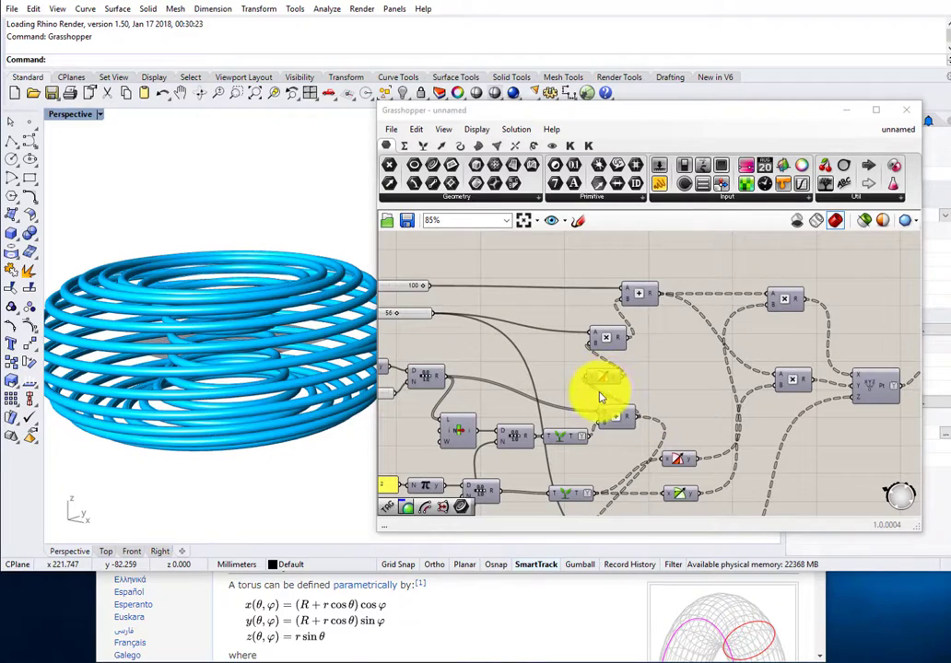
scroll(700, 329, "down", 2)
right_click_drag(640, 357, 728, 269)
scroll(700, 329, "up", 1)
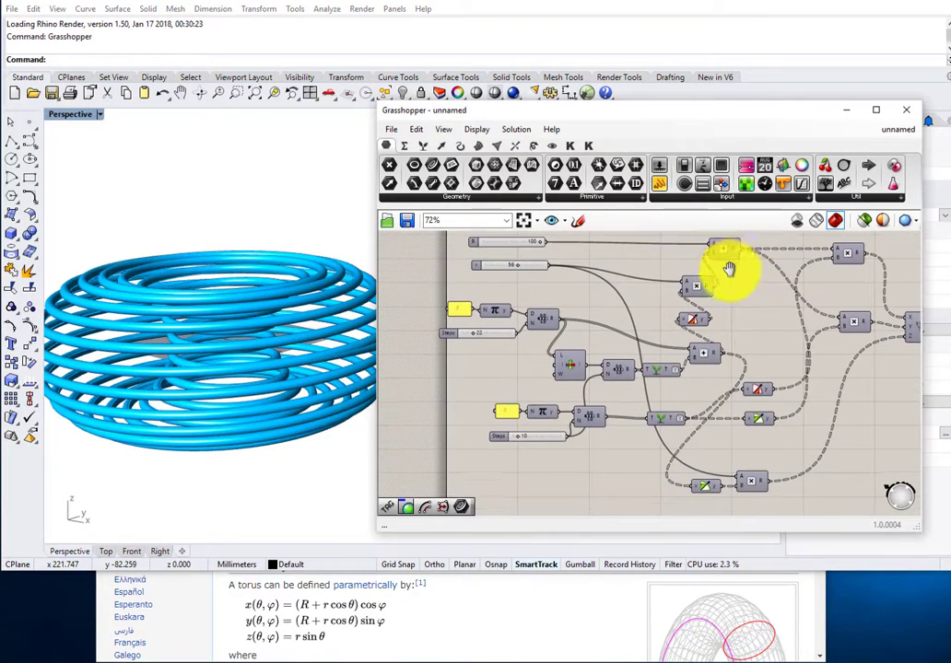
scroll(663, 324, "down", 4)
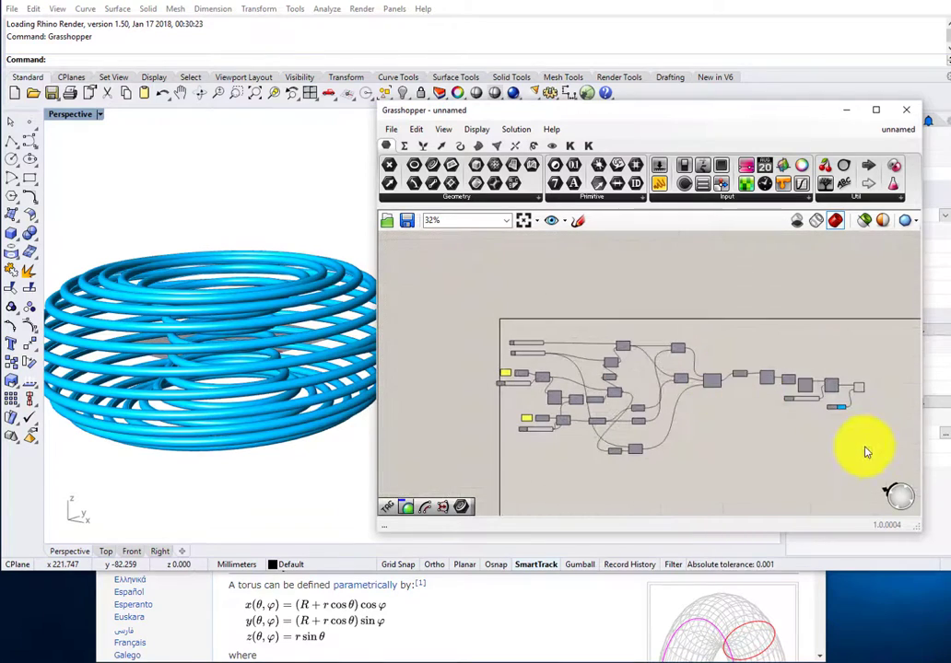
left_click_drag(875, 460, 721, 355)
scroll(626, 344, "up", 4)
scroll(606, 406, "up", 2)
left_click_drag(650, 407, 701, 347)
scroll(689, 302, "down", 4)
scroll(660, 423, "up", 3)
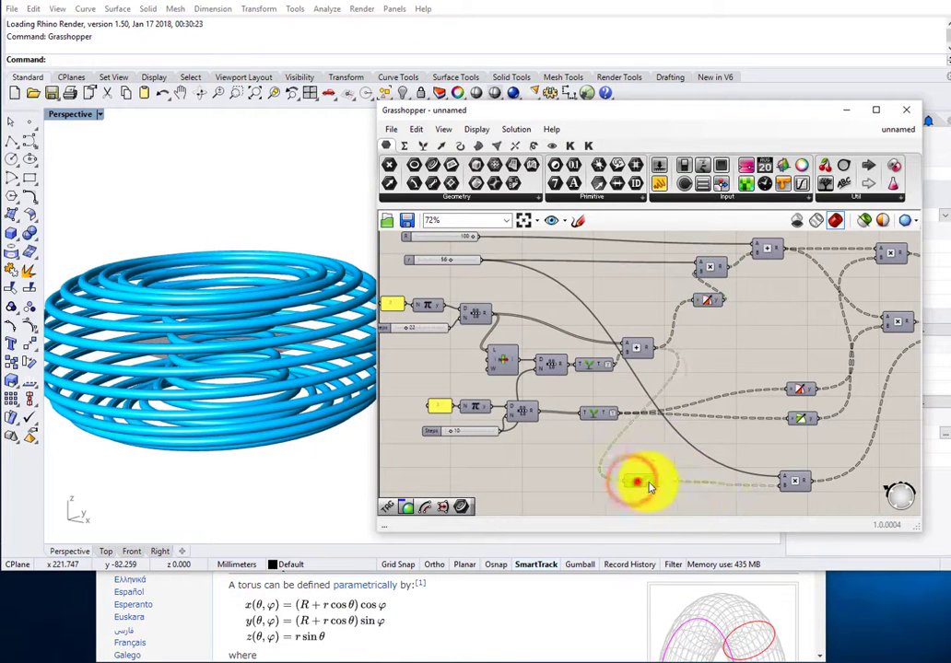
- Move the Addition component that combines the two angle ranges slightly higher on the canvas
right_click_drag(702, 350, 751, 372)
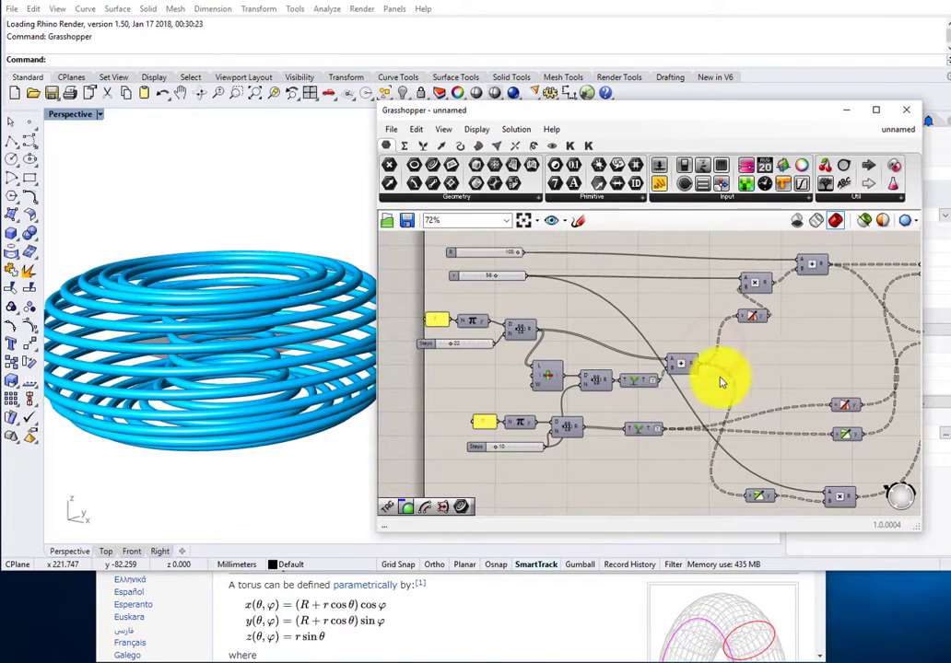
scroll(723, 382, "up", 1)
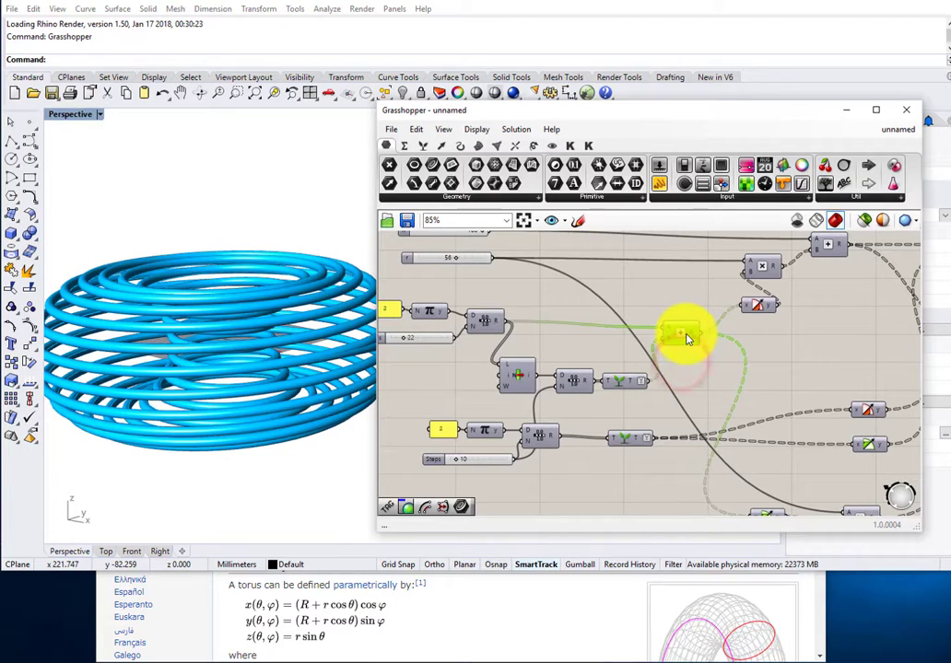
right_click_drag(752, 313, 747, 370)
scroll(708, 391, "up", 2)
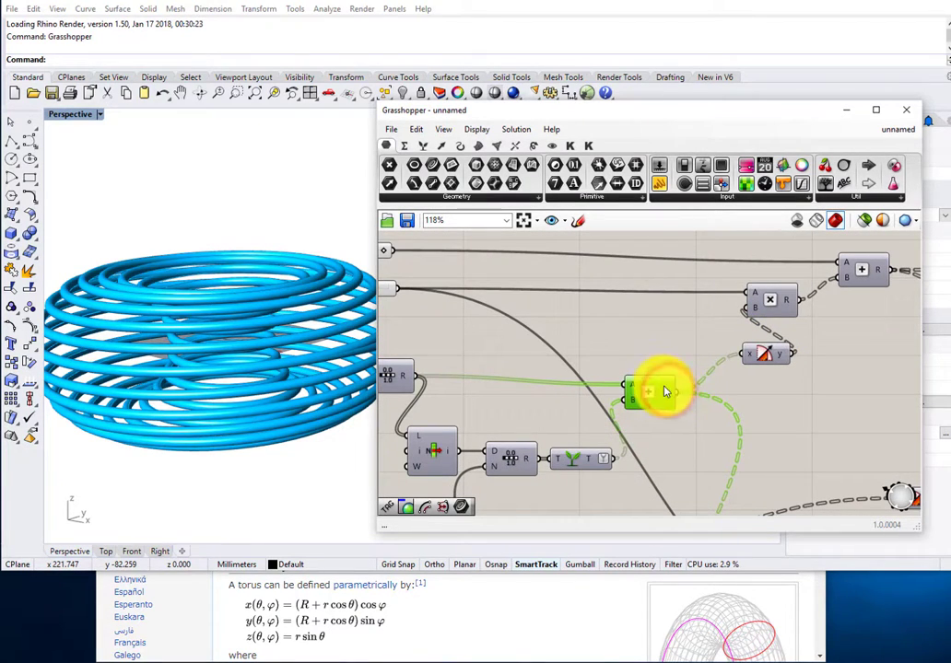
scroll(664, 398, "down", 2)
right_click_drag(705, 412, 693, 326)
scroll(707, 392, "up", 2)
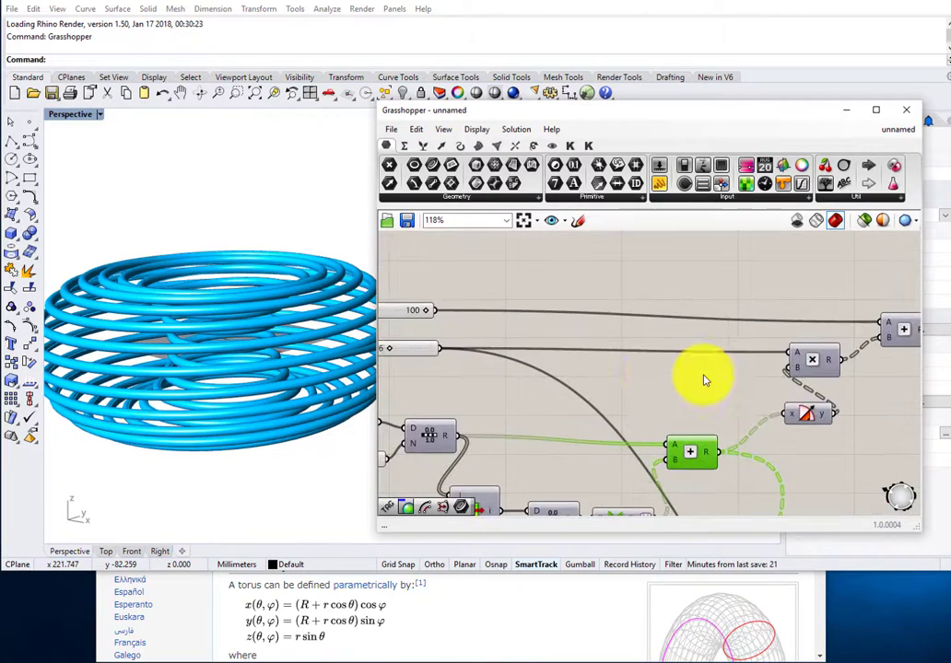
- Move the R and r sliders upward to free space above the first Range component
right_click_drag(630, 342, 624, 357)
scroll(568, 313, "down", 3)
mouse_move(519, 289)
left_mouse_down()
mouse_move(464, 347)
mouse_move(520, 297)
left_mouse_up()
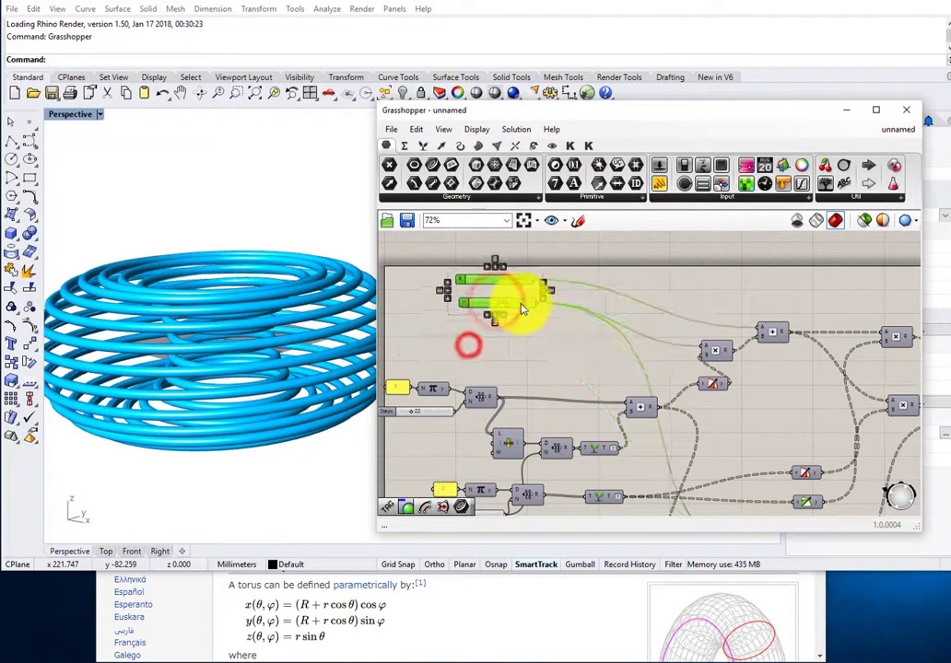
left_click(581, 349)
- Add a Timer component and place it in the empty area above the first Range component
scroll(700, 335, "up", 3)
left_click(754, 397)
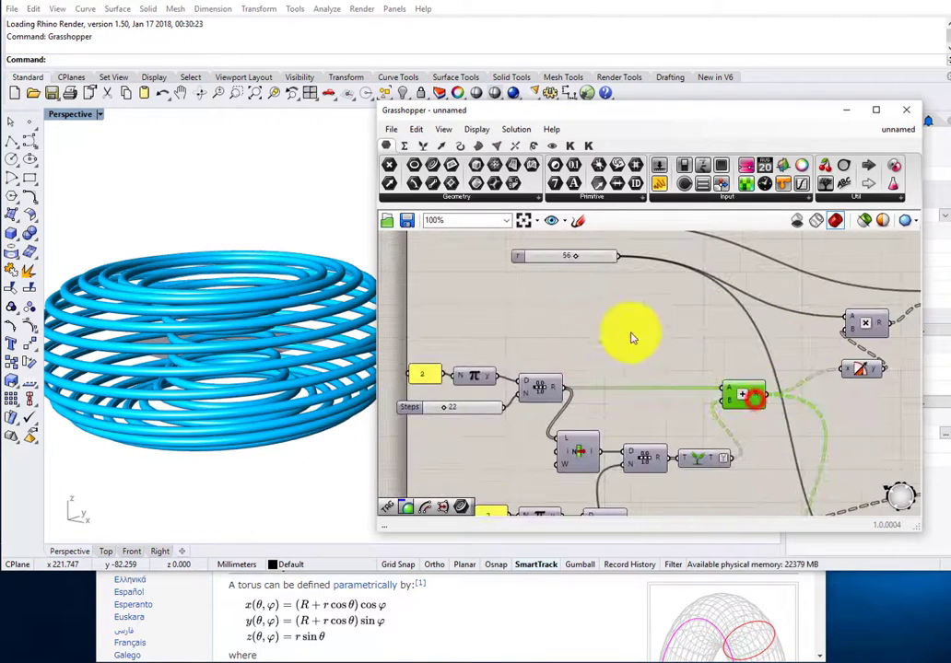
double_click(611, 324)
type("time")
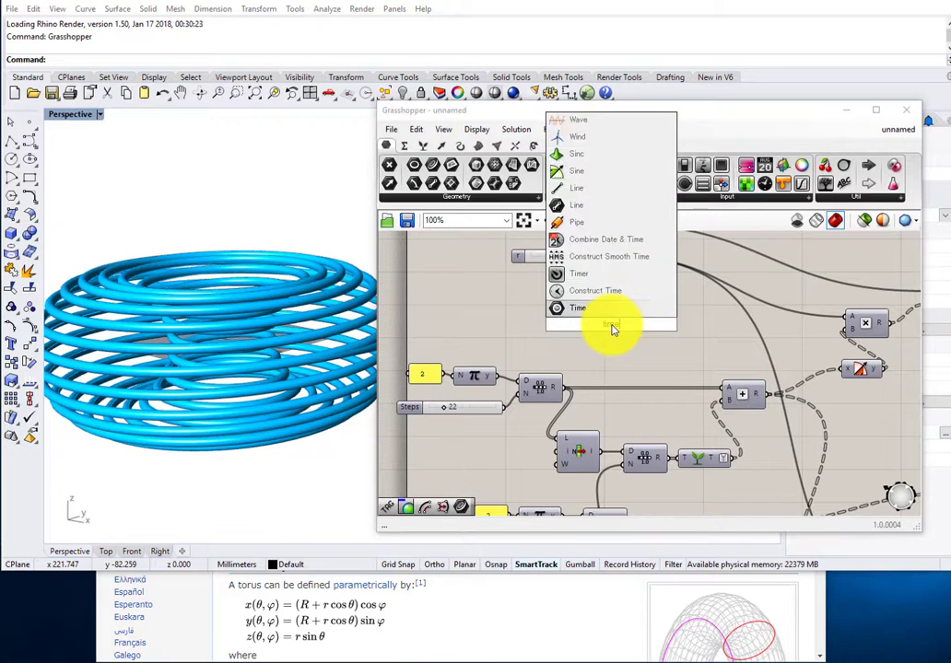
left_click(577, 273)
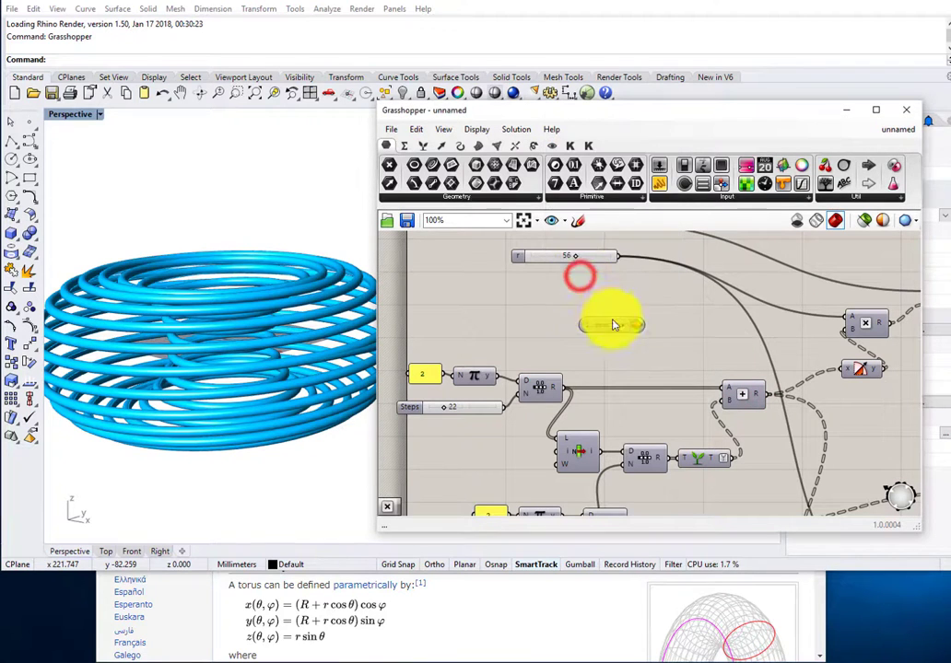
right_click_drag(615, 324, 619, 388)
left_click_drag(583, 386, 542, 357)
- Shift the R and r sliders farther up and to the left, clear of the Timer
scroll(564, 348, "down", 1)
left_click(630, 385)
left_click_drag(667, 330, 575, 279)
left_click_drag(597, 294, 475, 258)
scroll(553, 355, "up", 2)
- Add a Counter component beside the Timer and link the Timer to it
double_click(542, 356)
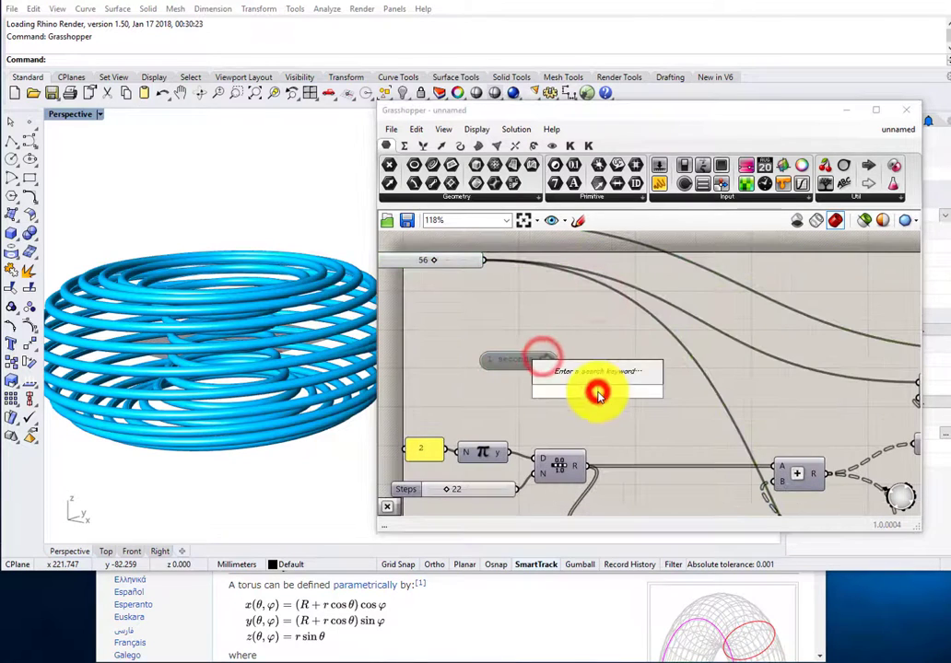
type("counter")
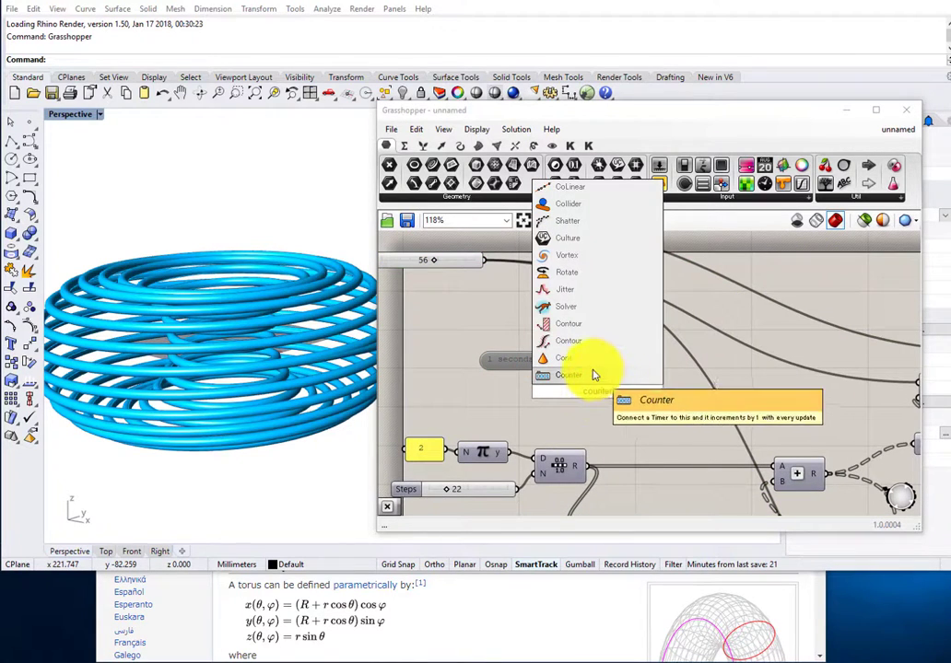
left_click(594, 375)
scroll(645, 378, "up", 3)
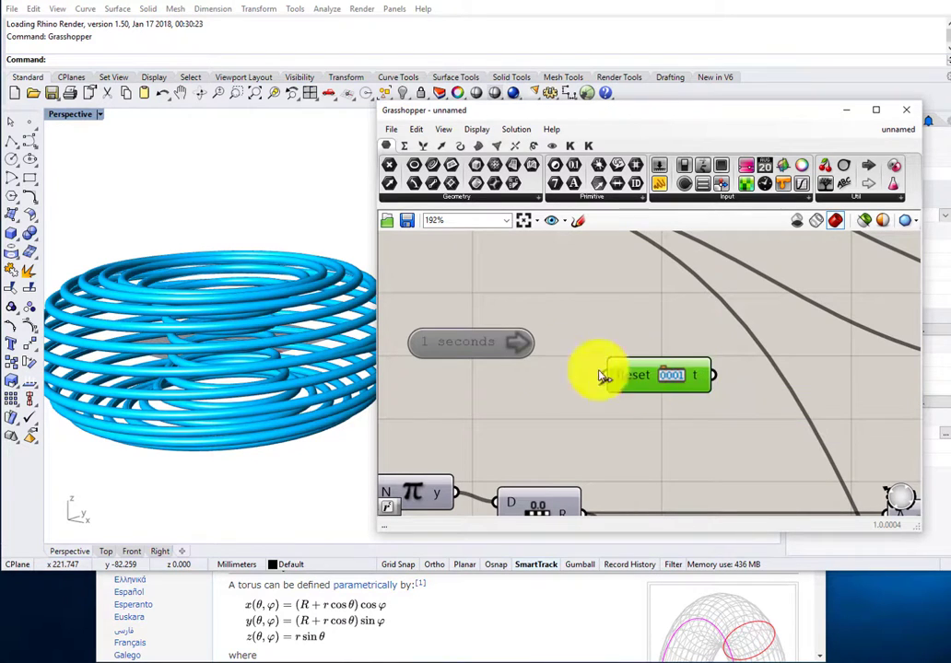
left_click_drag(519, 341, 652, 391)
- Add a Boolean Toggle, connect it to the Counter's Reset input, and set it to True
double_click(544, 417)
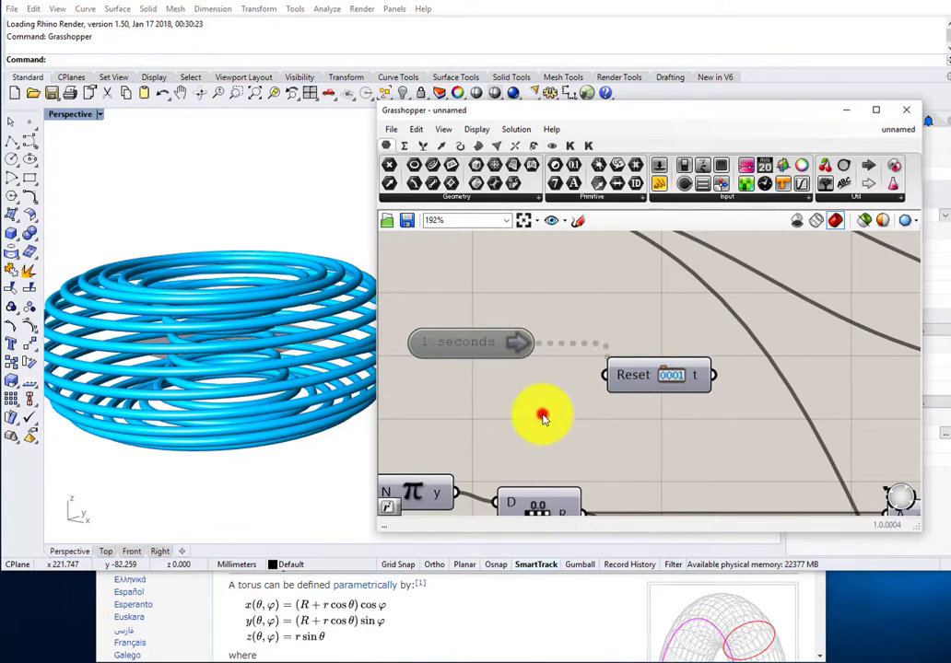
type("boolean")
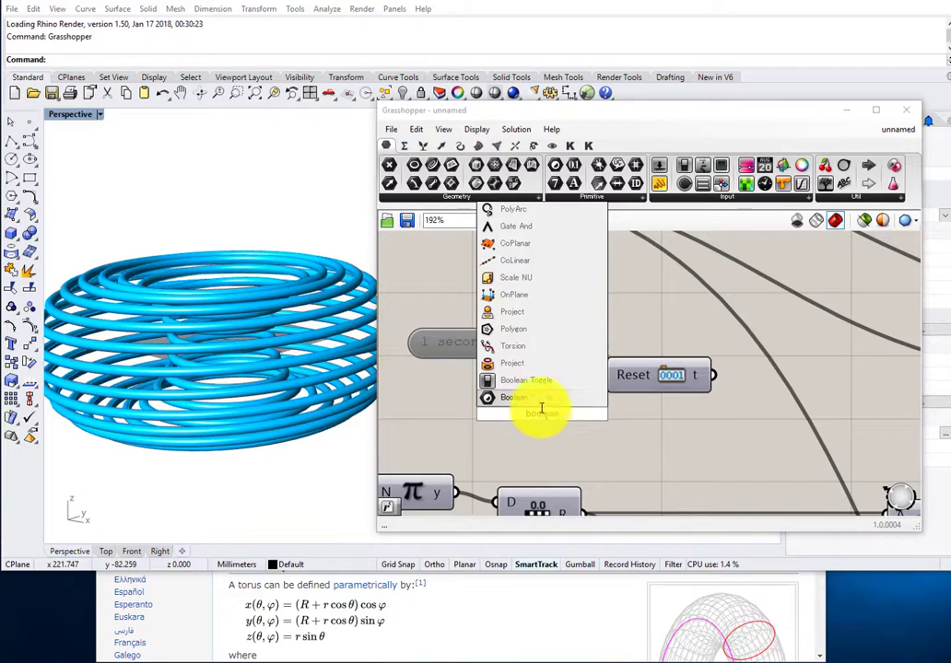
left_click(540, 404)
left_click_drag(546, 413, 616, 385)
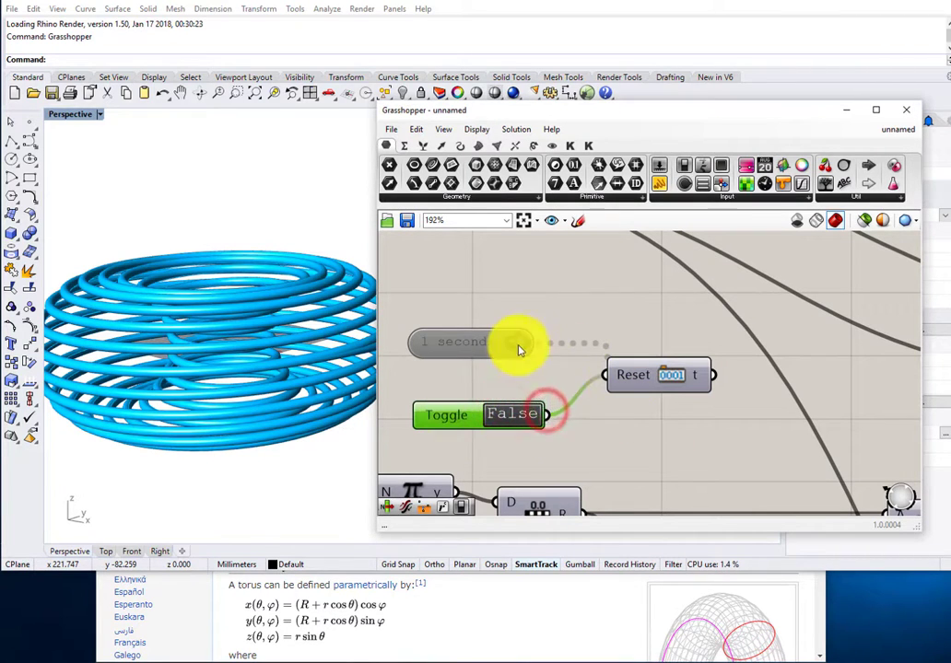
left_click(503, 372)
left_click(619, 368)
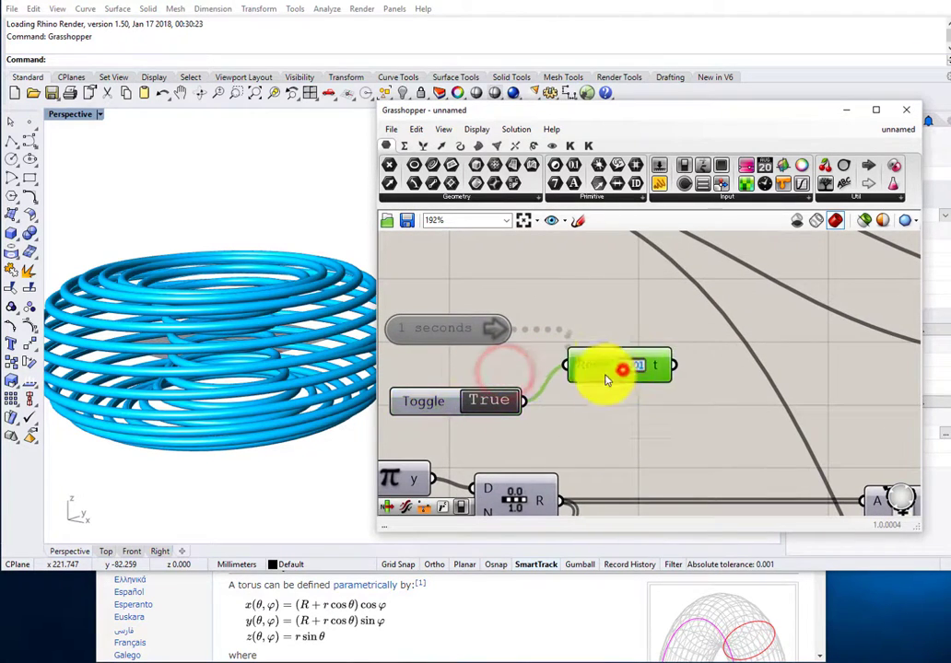
- Shift the Timer, Toggle and Counter together slightly up and to the left, away from the first Range component
scroll(571, 365, "down", 2)
left_click_drag(601, 402, 490, 334)
left_click_drag(609, 368, 557, 328)
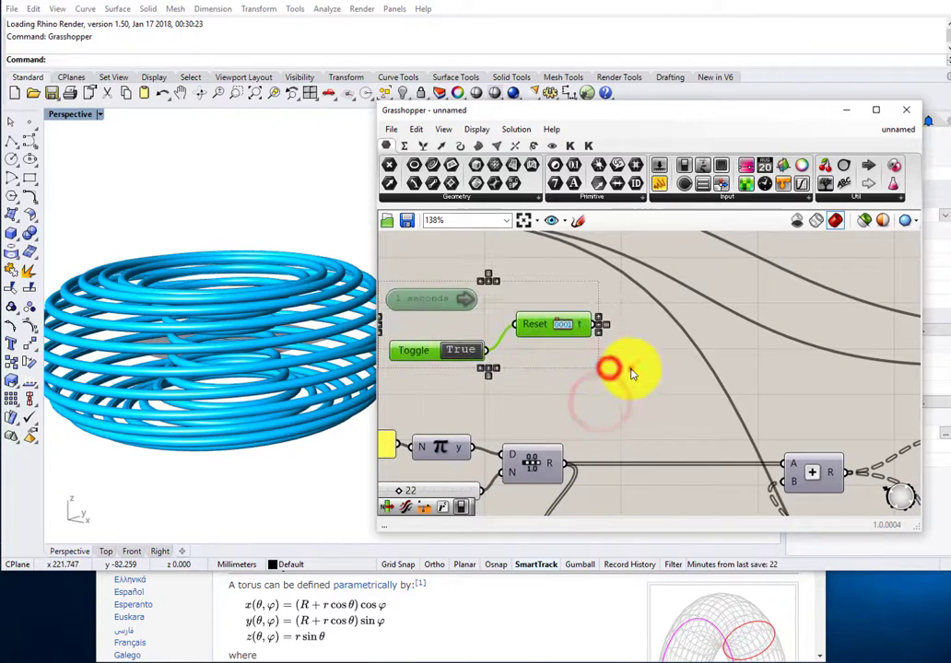
- Add a Multiplication component beside the Counter and connect the Counter's t output to its A input
double_click(649, 364)
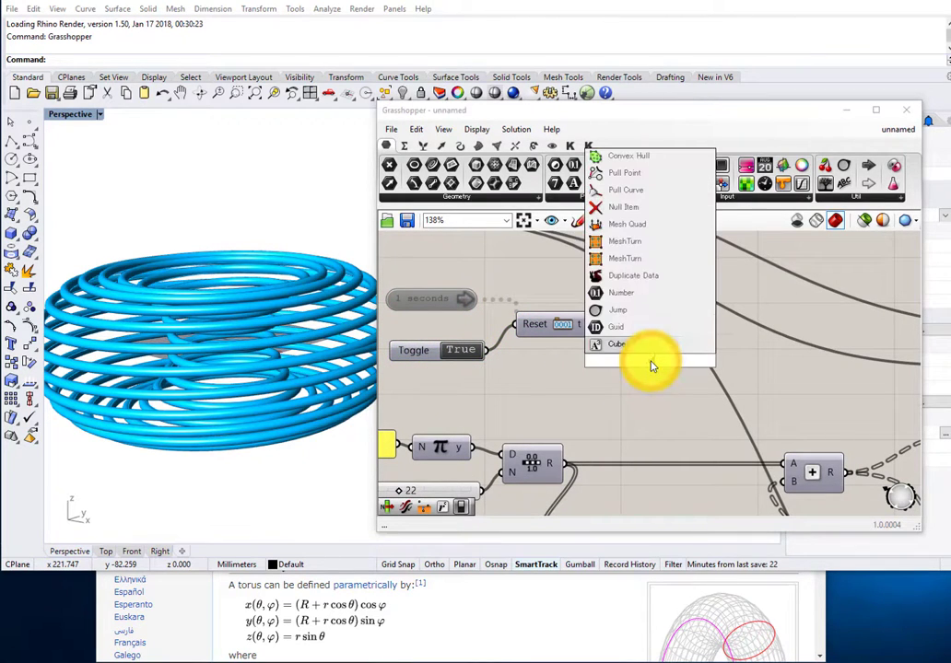
double_click(649, 407)
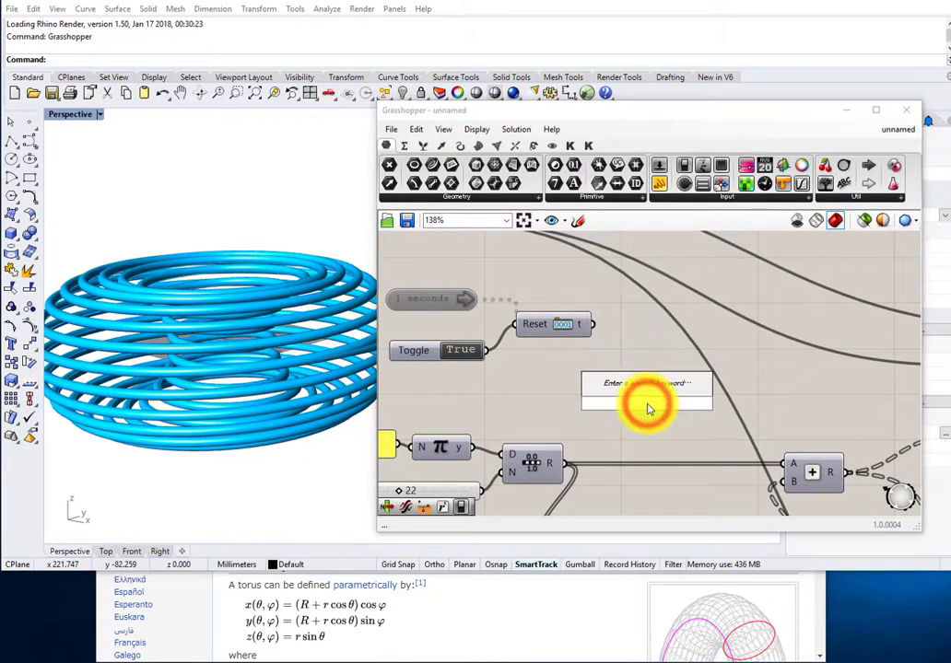
left_click(642, 370)
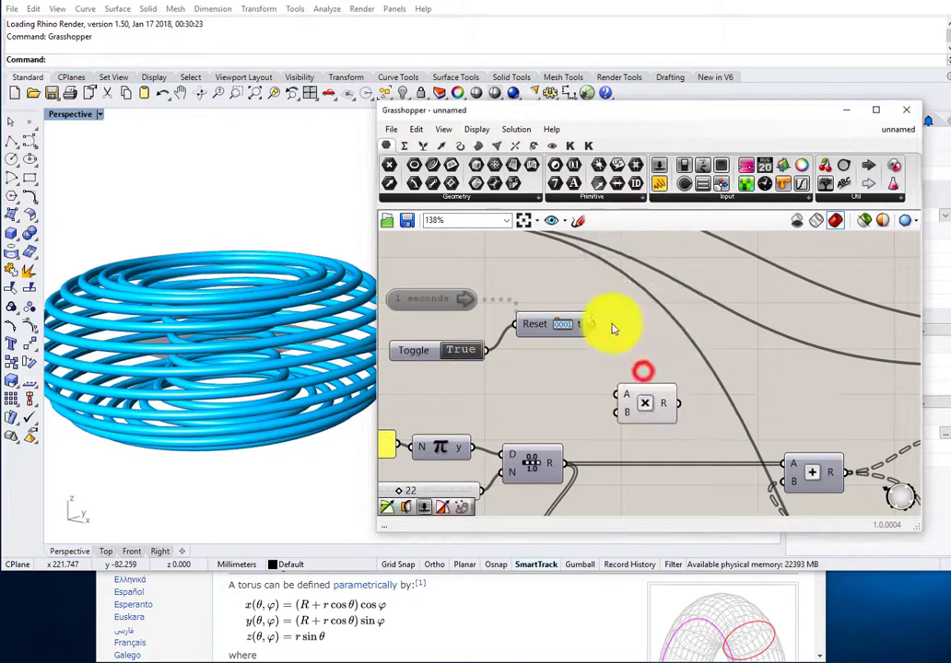
left_click_drag(621, 369, 618, 395)
left_click_drag(642, 400, 688, 353)
- Add a Radians component feeding the Multiplication's B input, and connect a new slider with value 10 to its D input
double_click(617, 378)
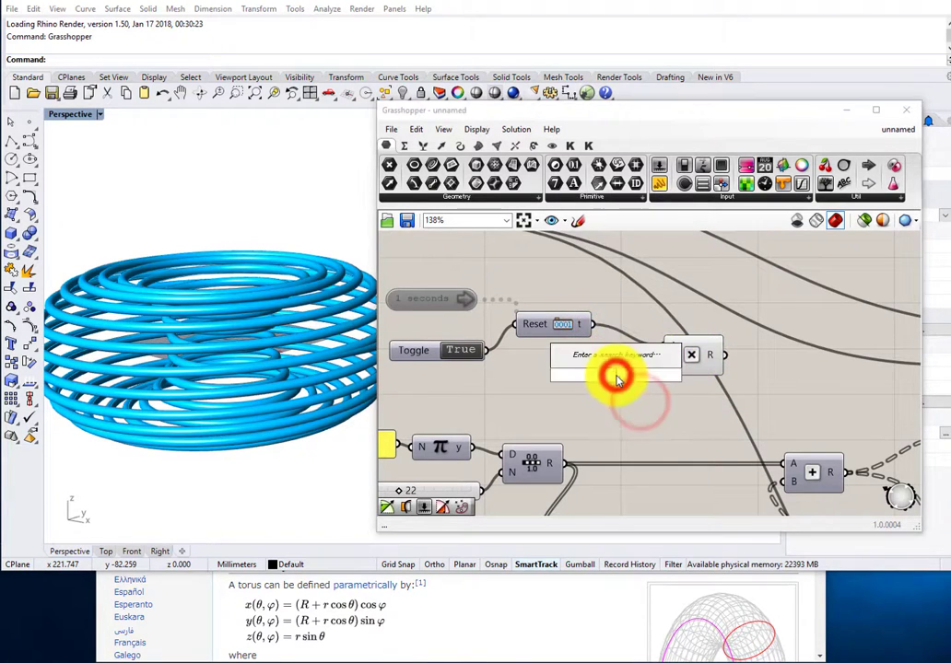
type("rad")
key("Return")
right_click_drag(586, 389, 649, 376)
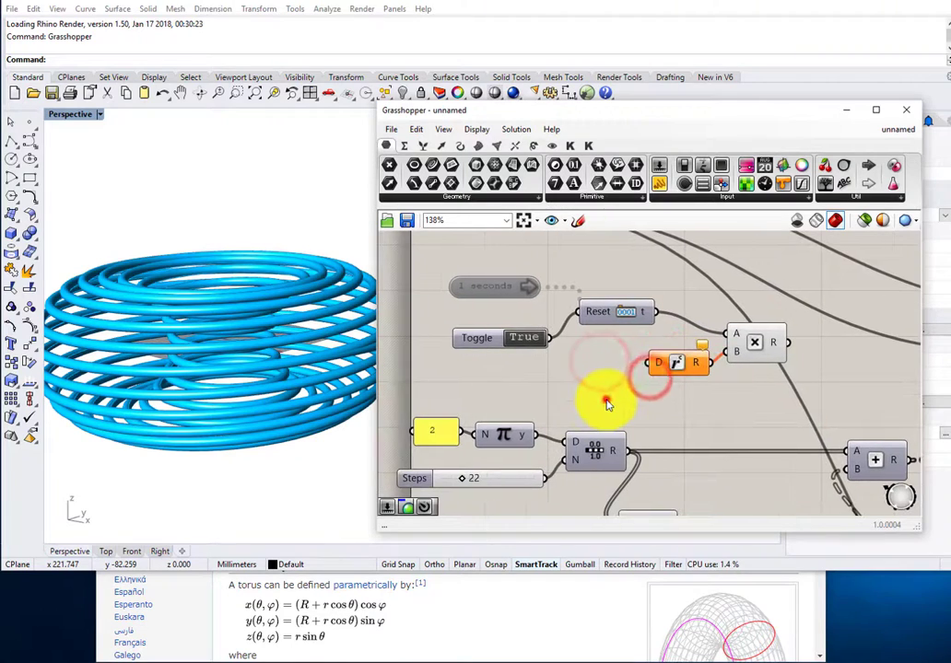
double_click(606, 401)
key("Return")
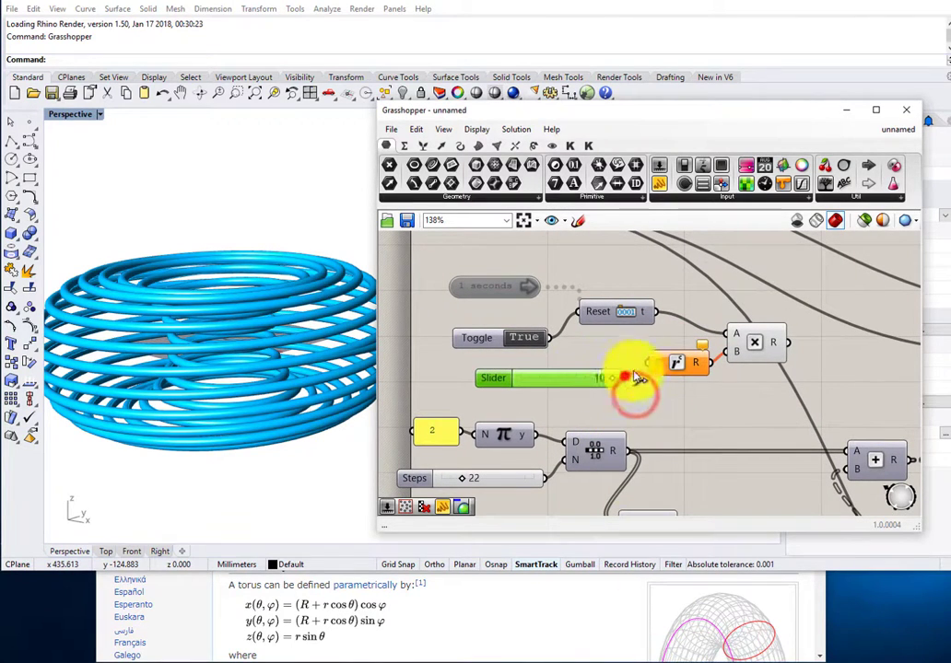
- Add an Addition component before the Cosine, summing the new Multiplication's result in A and the existing Addition's result in B
right_click_drag(745, 344, 679, 345)
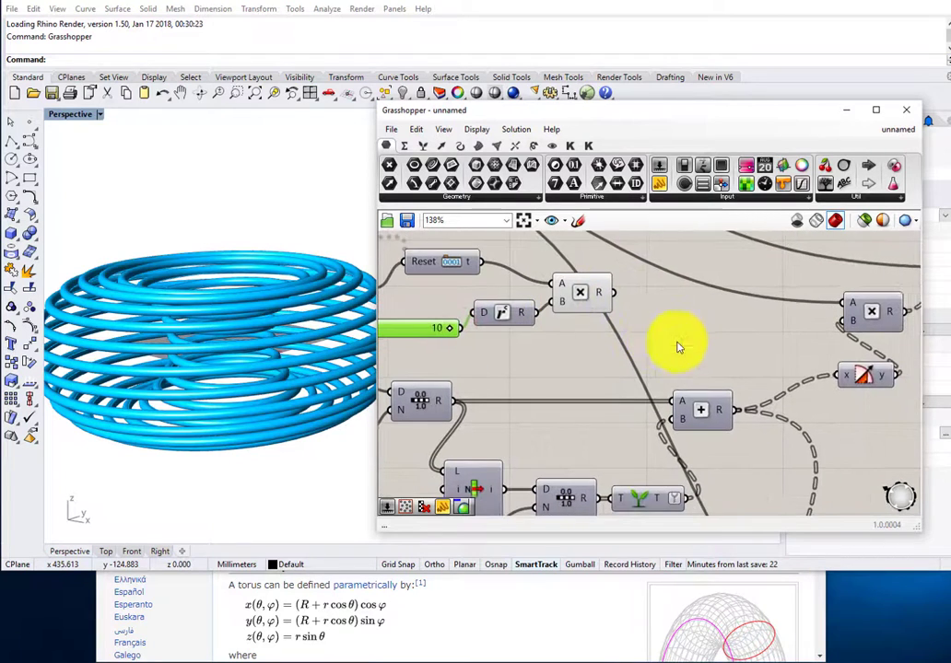
right_click_drag(682, 388, 559, 363)
double_click(672, 336)
type("add")
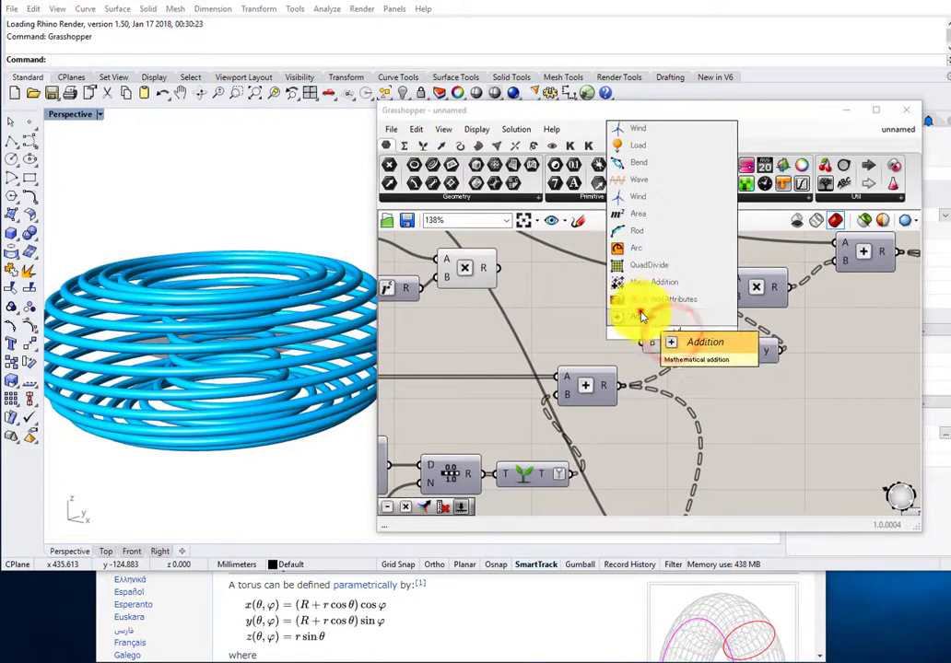
left_click(640, 313)
left_click_drag(641, 326, 647, 353)
right_click_drag(644, 360, 601, 350)
left_click_drag(640, 345, 674, 347)
- Connect the new Addition's result to the lower trigonometric component that feeds the Z coordinate's Multiplication
scroll(601, 333, "down", 4)
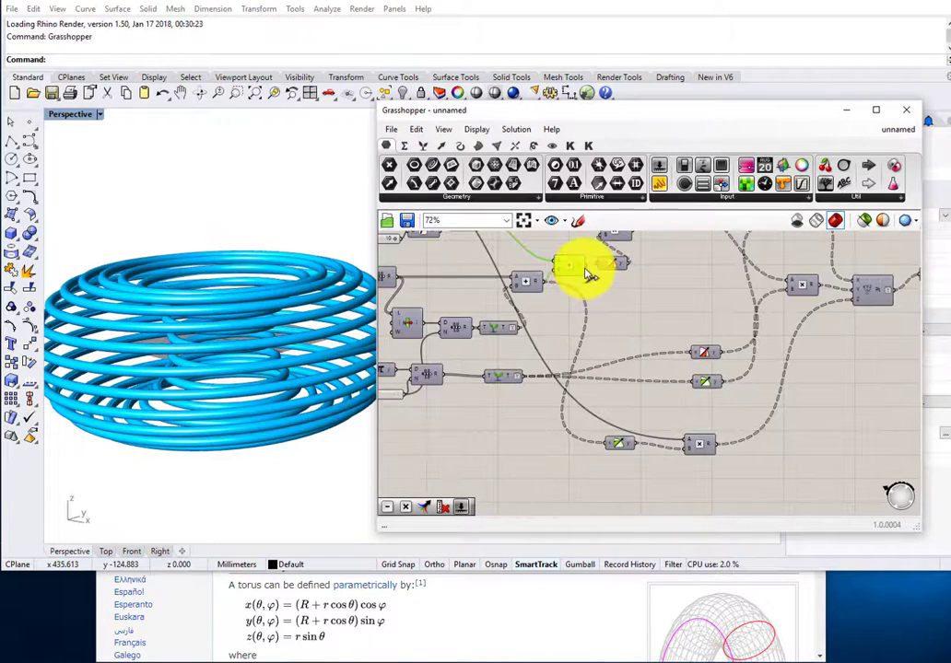
right_click_drag(588, 275, 700, 304)
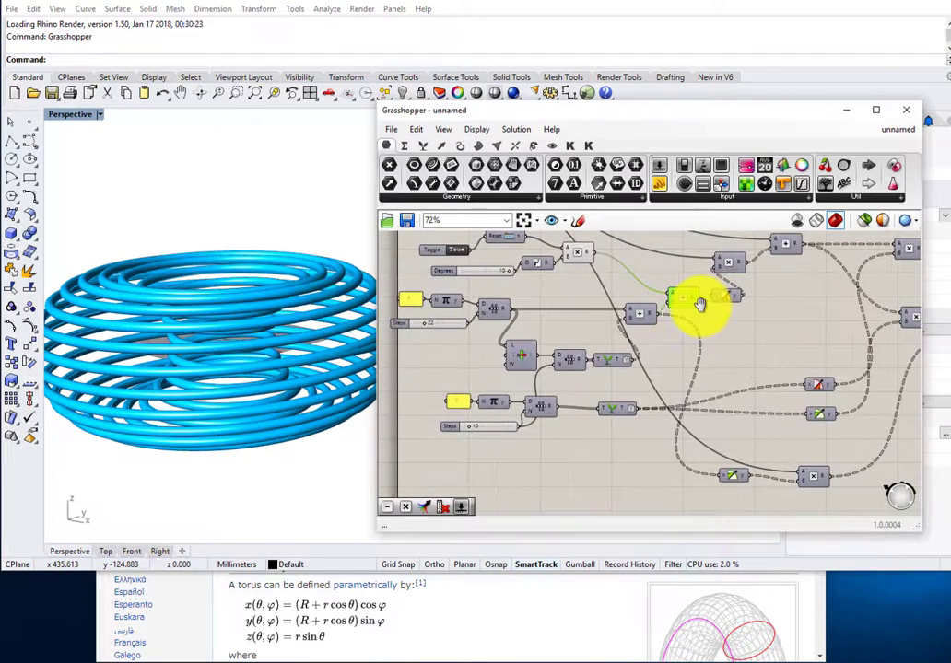
scroll(696, 302, "up", 2)
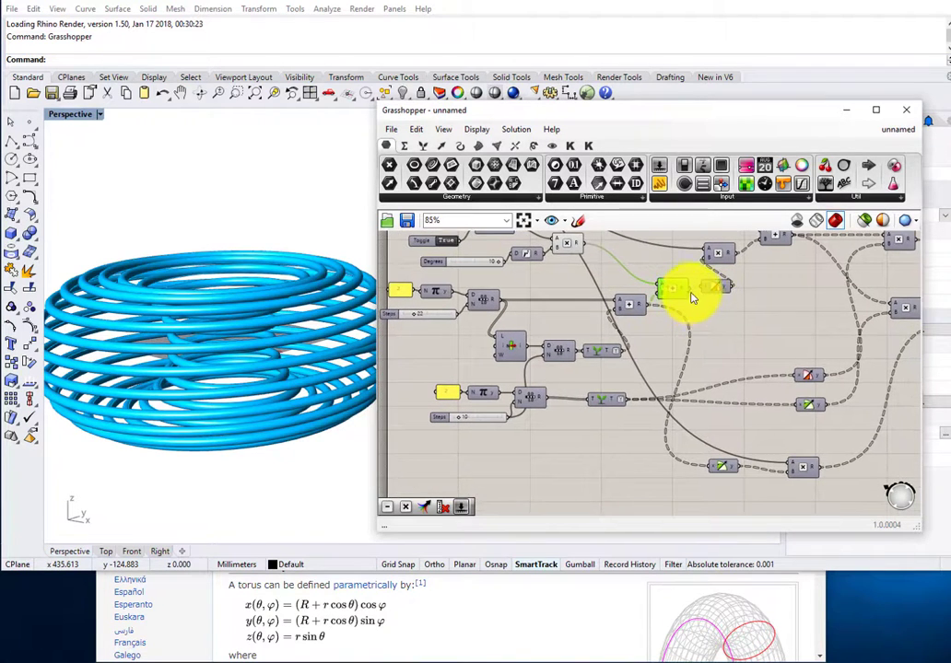
left_click_drag(686, 286, 707, 476)
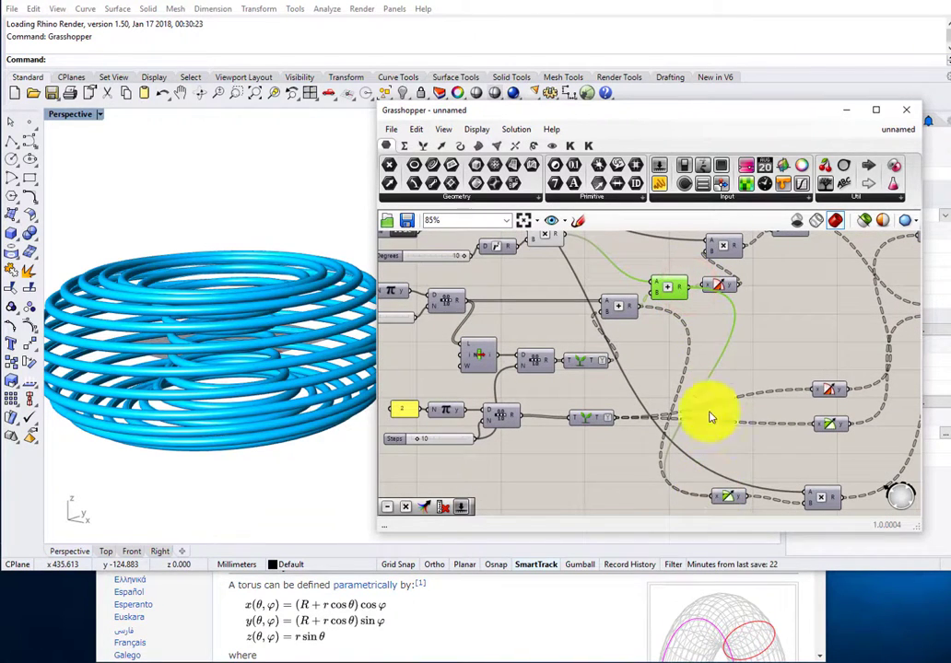
right_click_drag(711, 302, 759, 397)
- Turn off the preview of the newly added Addition and Multiplication components
left_click_drag(736, 435, 595, 335)
middle_click(627, 363)
left_click(609, 362)
middle_click(629, 323)
left_click(598, 301)
- Set the Timer's interval to 50 ms
right_click_drag(450, 308, 540, 301)
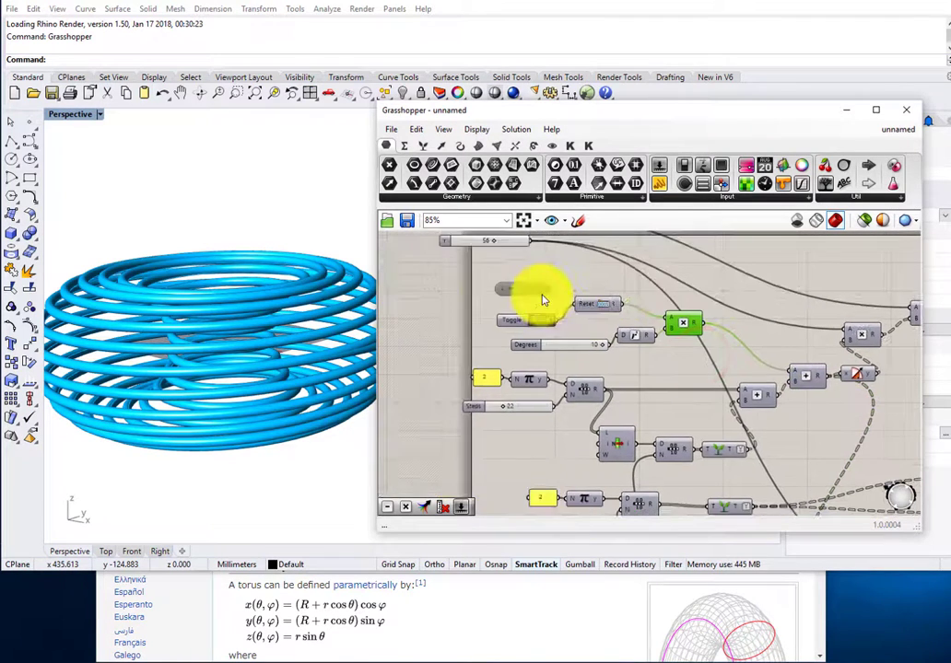
scroll(542, 299, "up", 4)
right_click(513, 286)
mouse_move(544, 344)
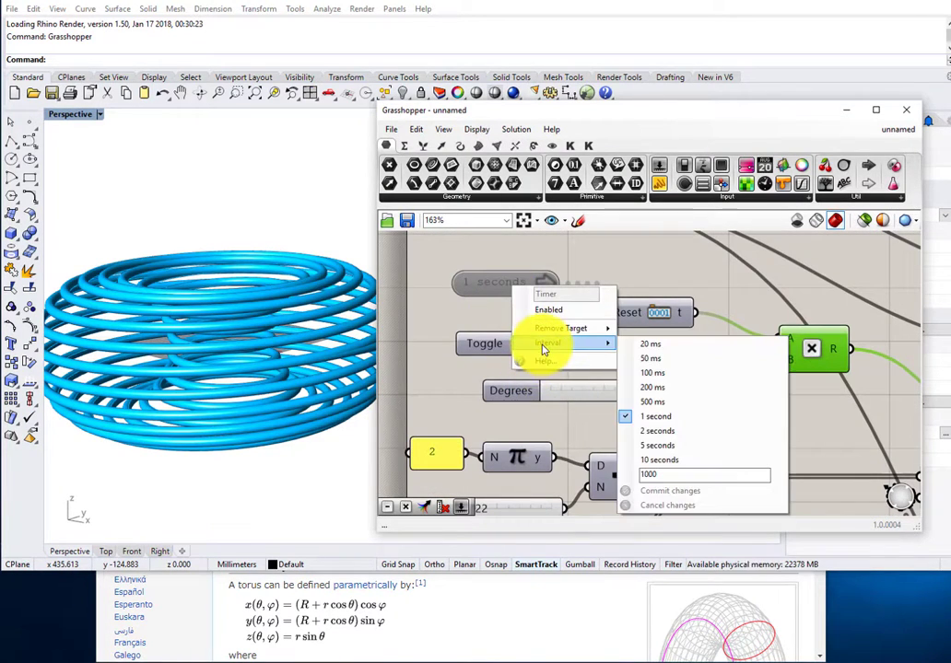
left_click(649, 354)
- Set the Toggle to False, start the Timer, and view the moving torus from different angles
right_click_drag(558, 325, 595, 371)
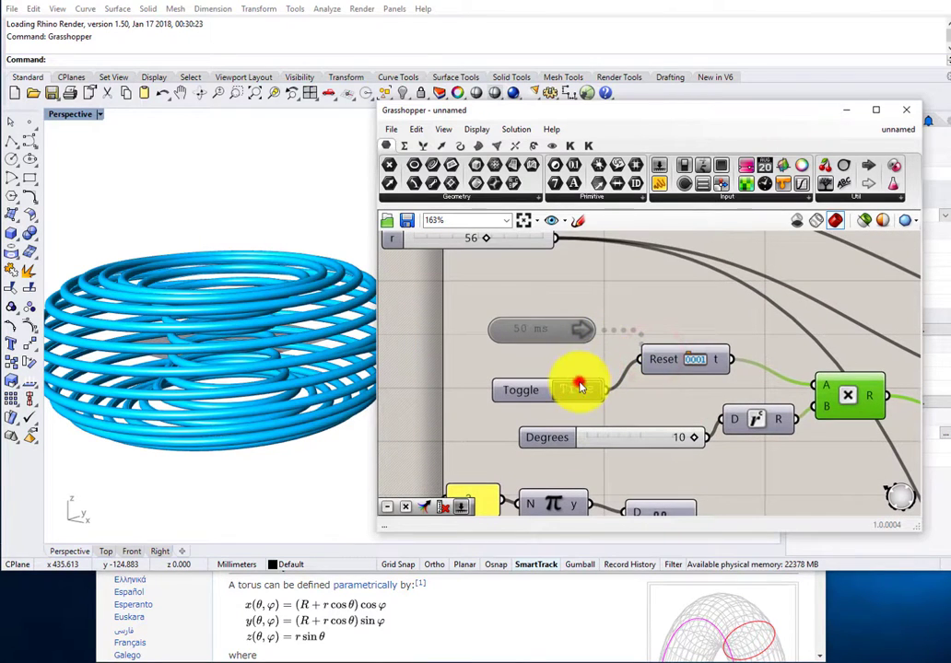
left_click(582, 388)
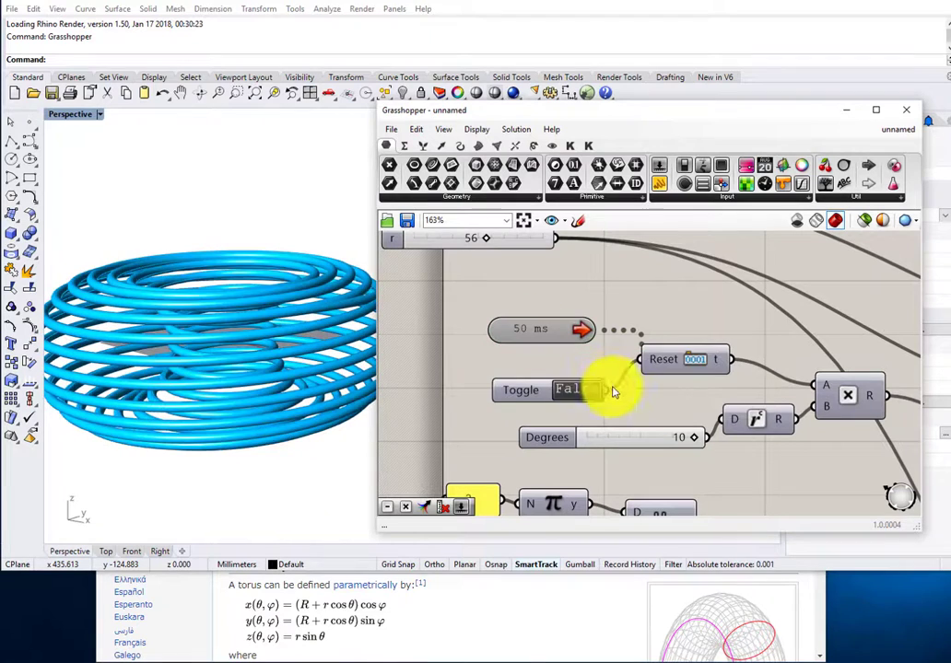
right_click_drag(367, 378, 322, 350)
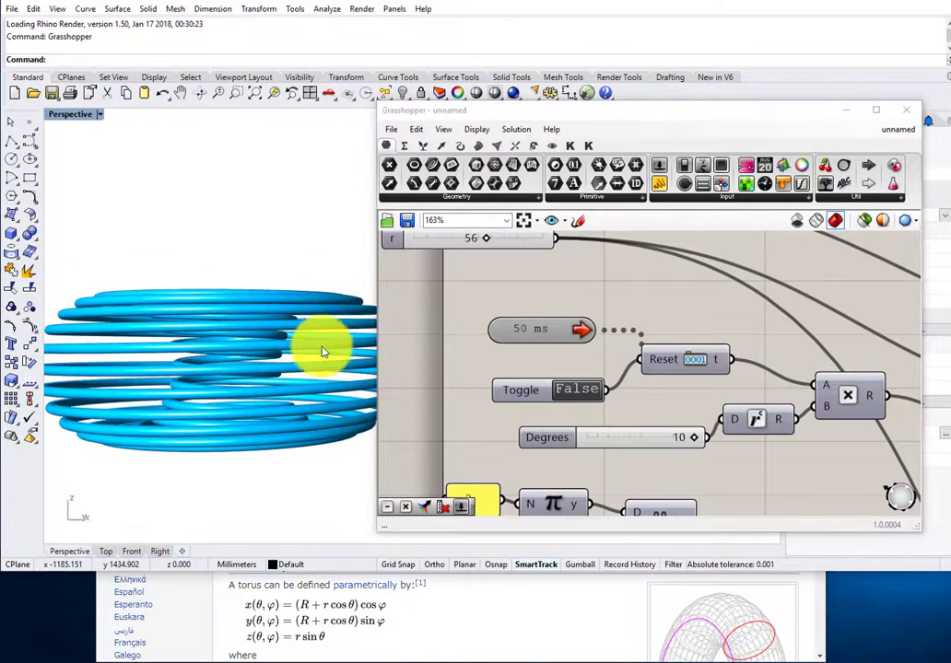
right_click_drag(324, 407, 325, 407)
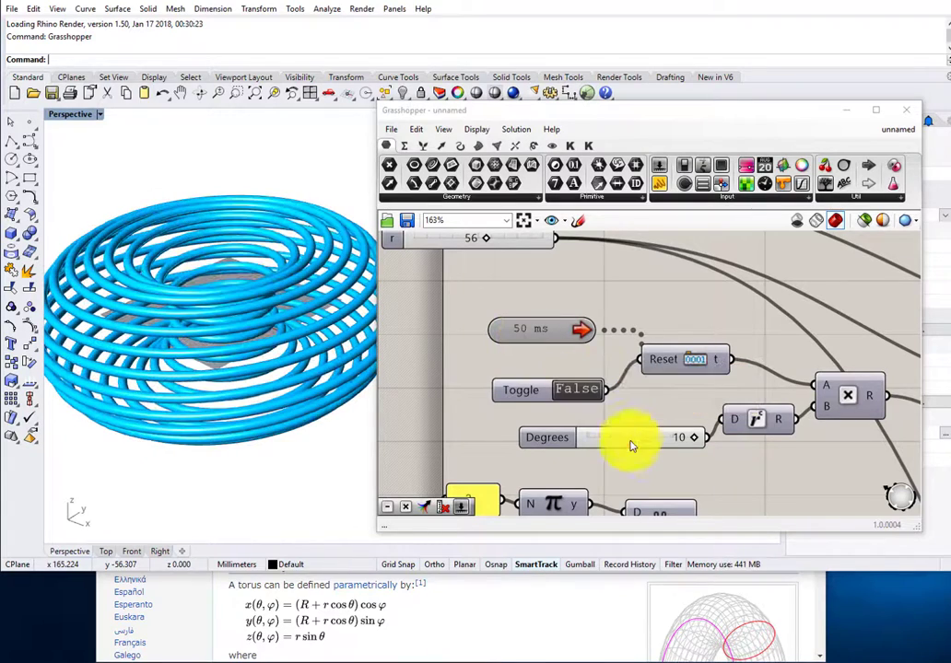
- Set the Degrees slider to 5
double_click(627, 449)
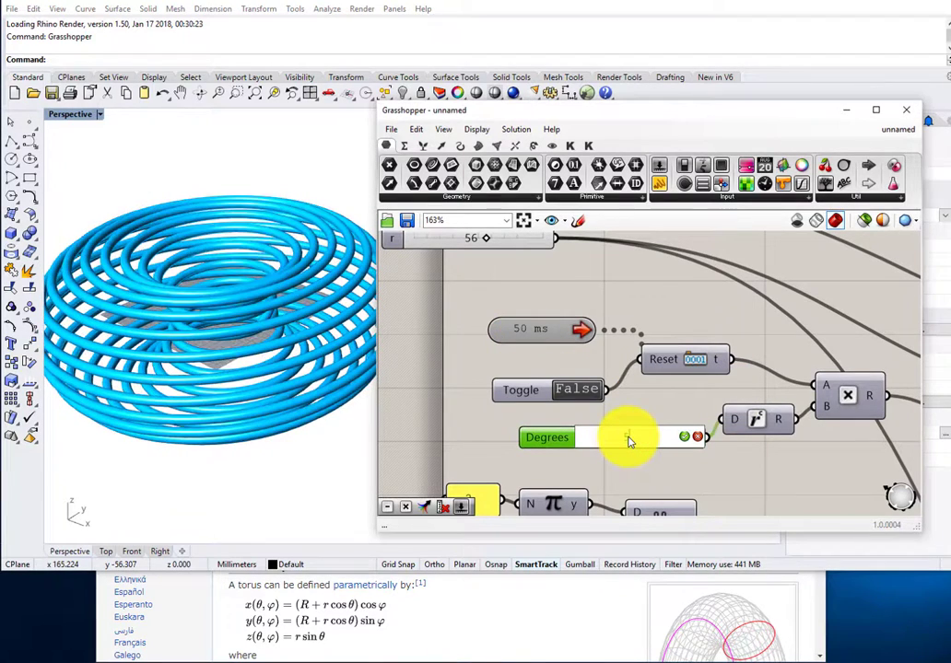
type("5")
key("Return")
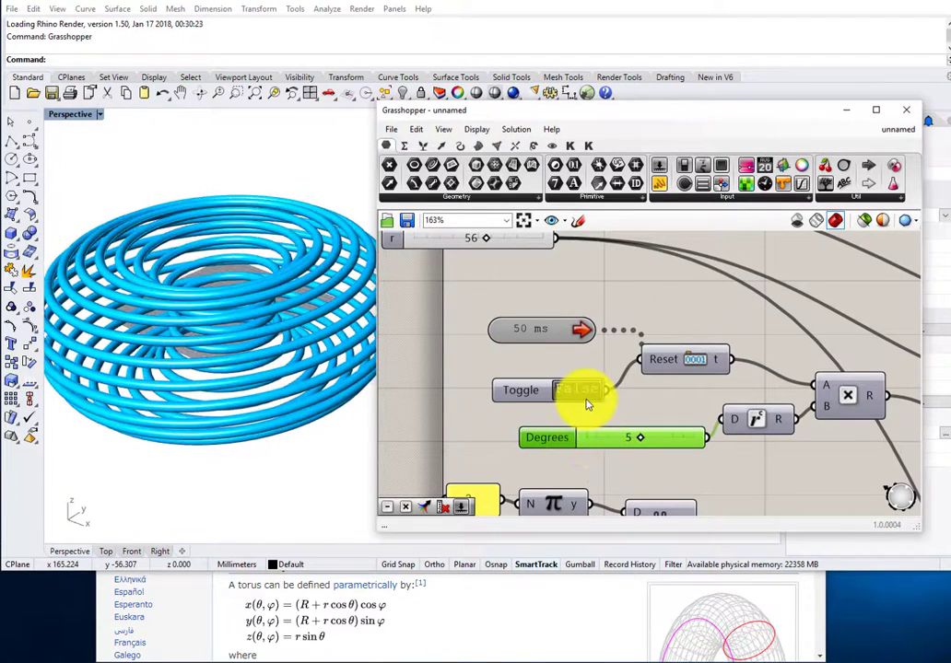
- Set the Degrees slider to 2
double_click(652, 438)
type("1")
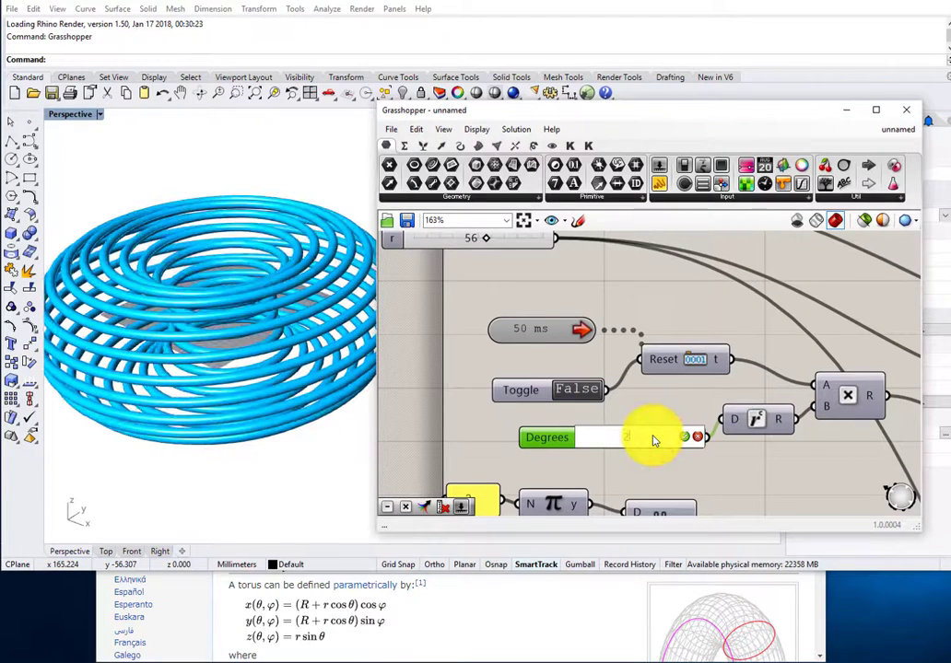
key("Return")
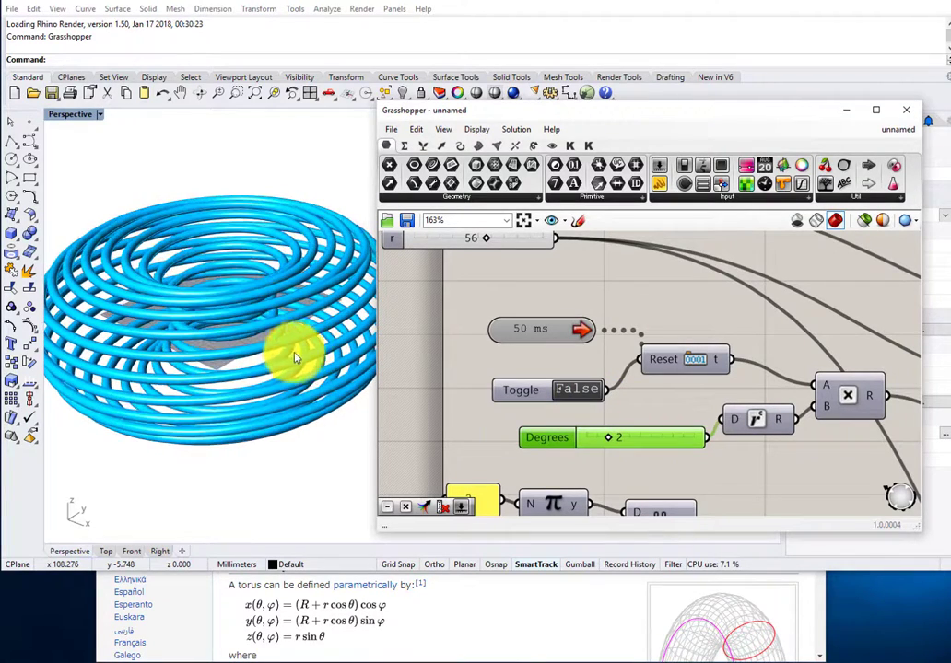
- Move the Grasshopper window aside to uncover more of the enlarged torus in the Perspective viewport
scroll(283, 357, "up", 2)
left_click(546, 108)
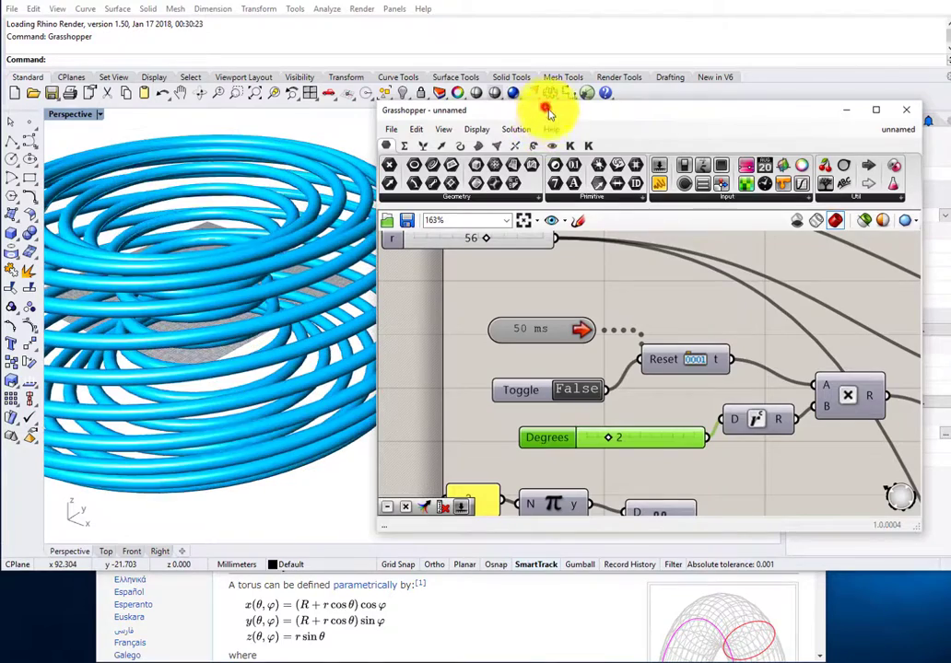
left_click_drag(596, 154, 643, 149)
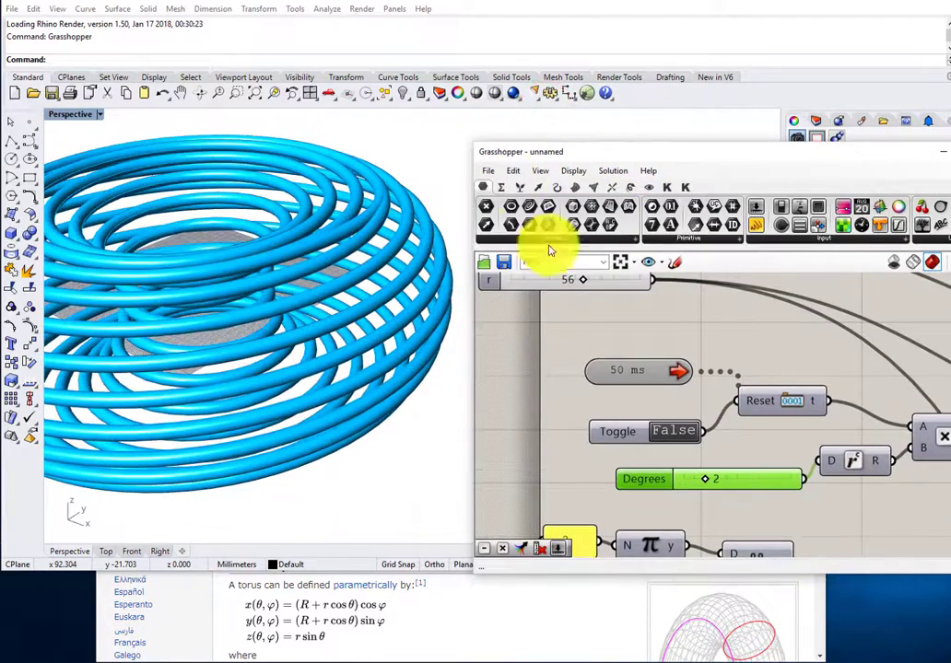
- Set the Steps slider of the first Range component to 13
scroll(595, 346, "down", 3)
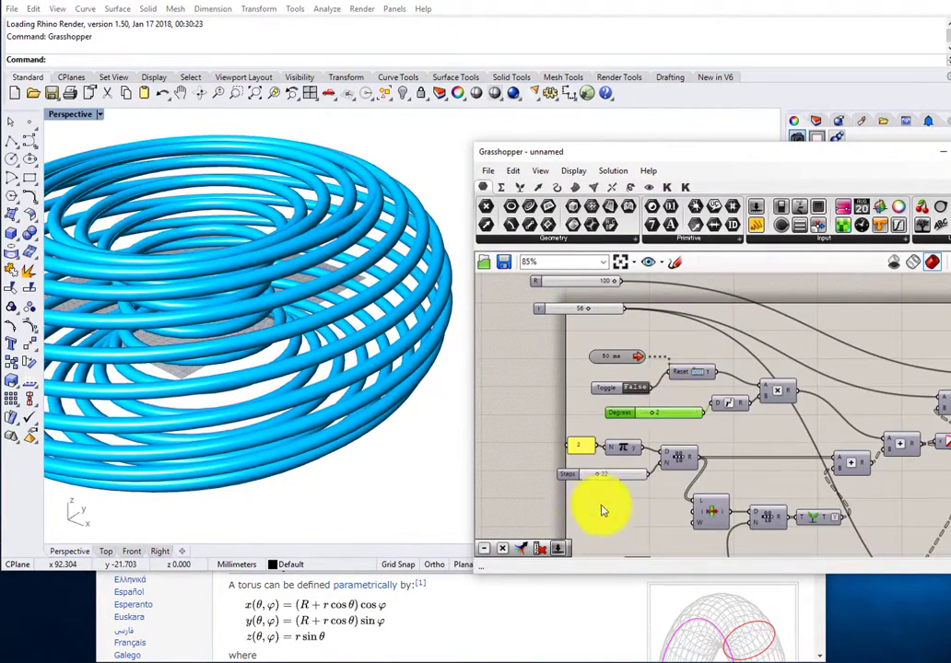
scroll(610, 488, "up", 1)
left_click(615, 471)
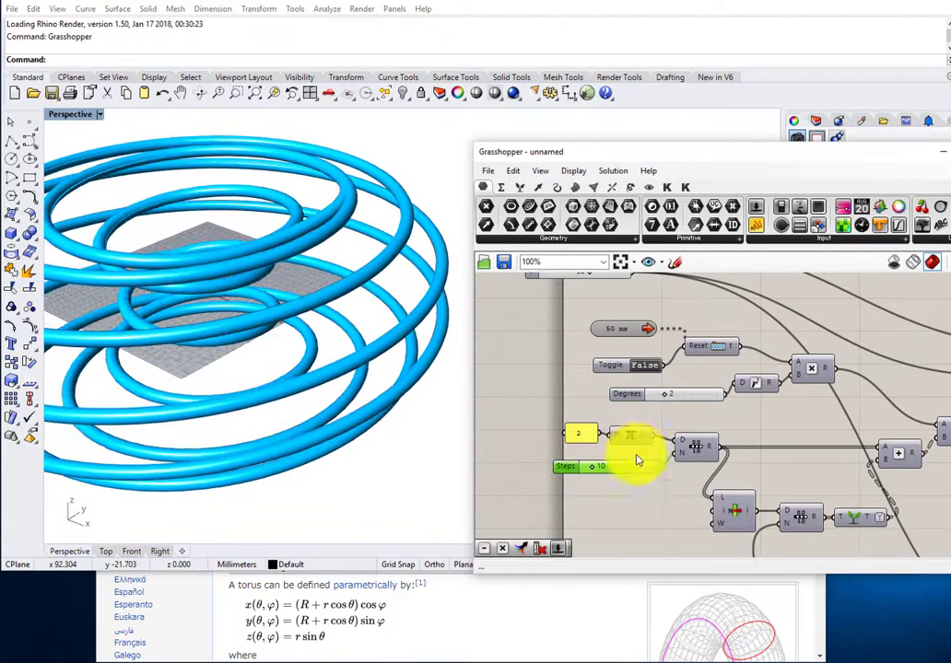
left_click(634, 474)
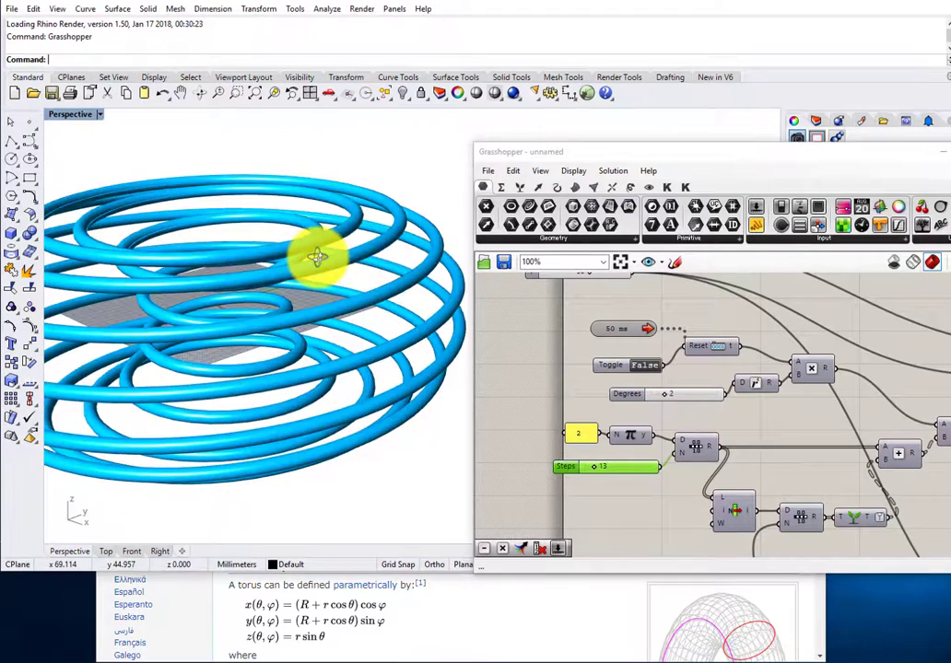
- Set the Steps slider of the first Range component to 15
scroll(700, 392, "down", 3)
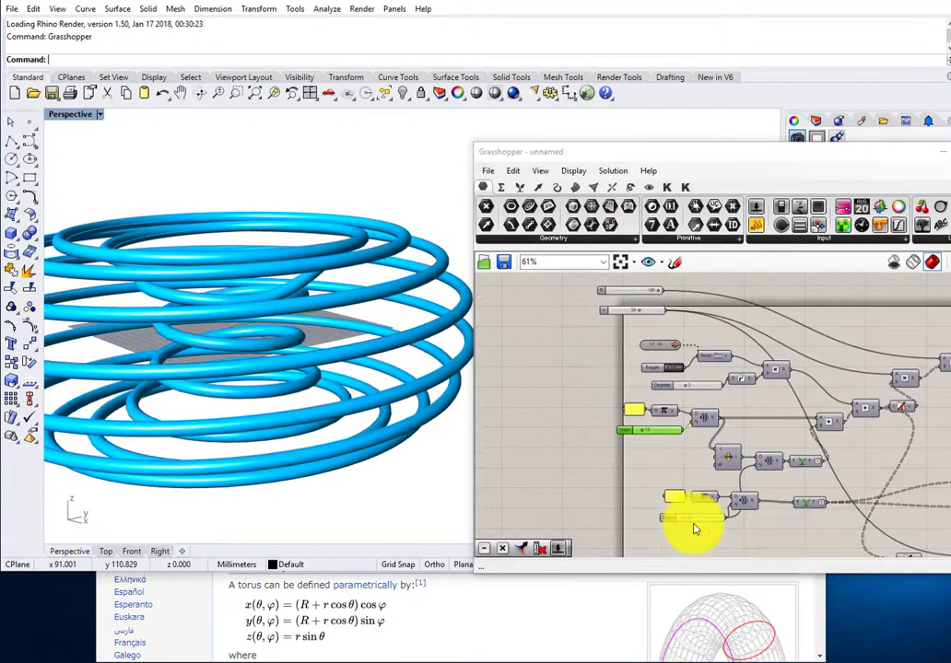
scroll(696, 525, "up", 3)
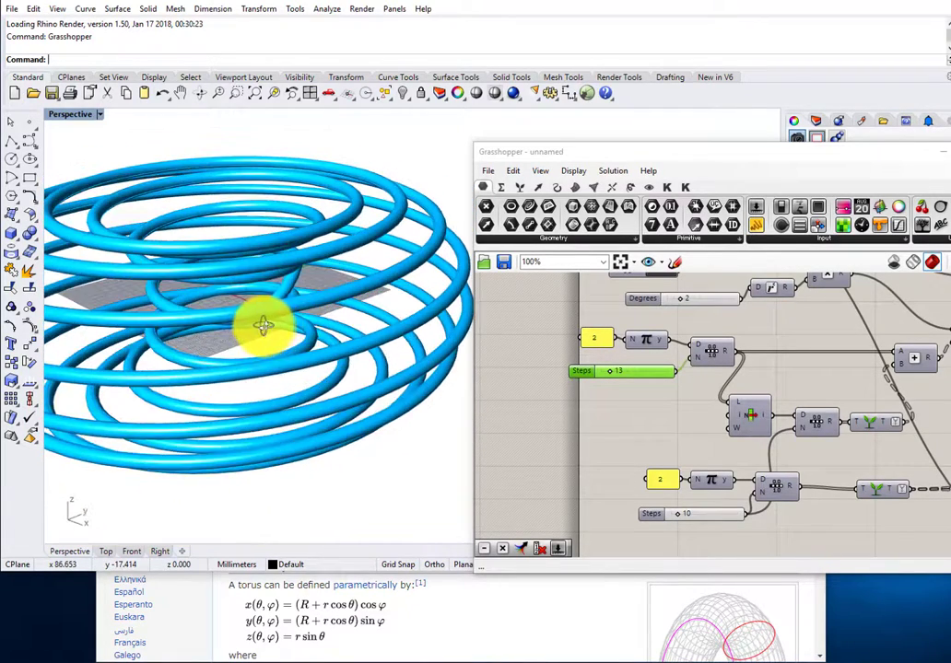
scroll(637, 373, "up", 2)
left_click(642, 378)
double_click(642, 378)
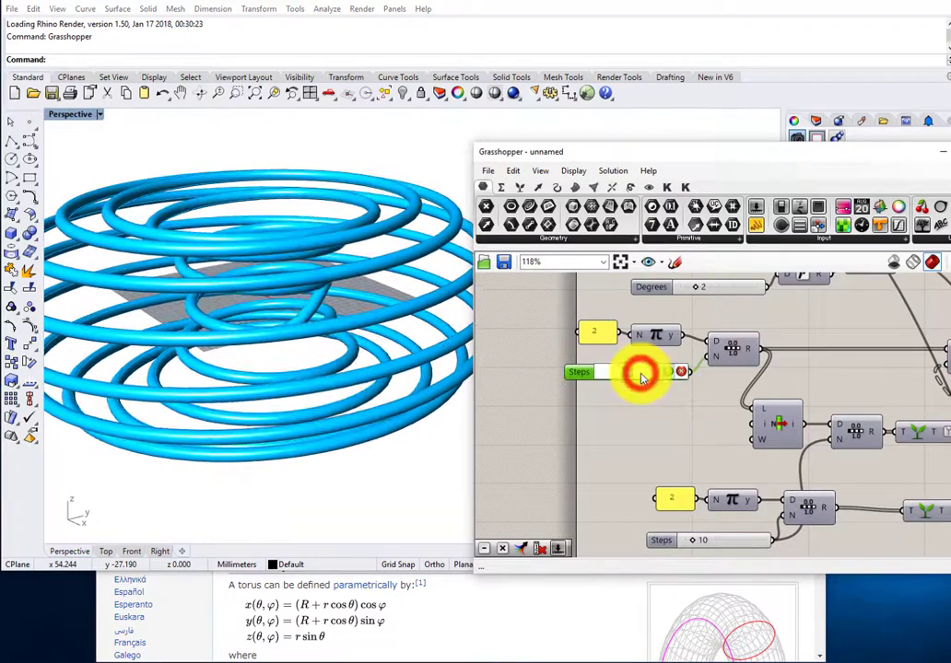
type("15")
key("Return")
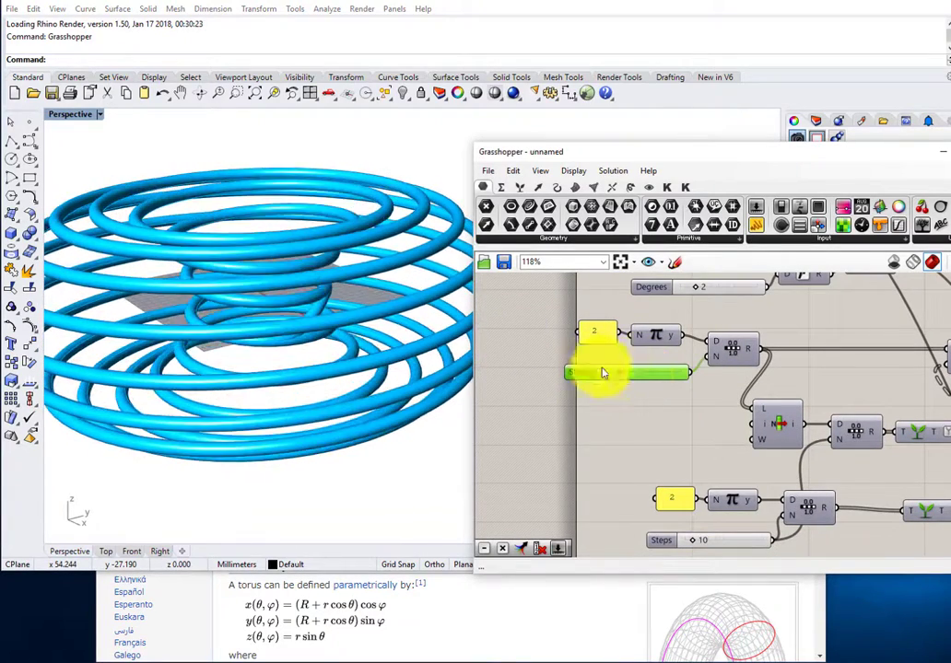
- Set the Steps slider of the first Range component to 20
left_click(644, 375)
double_click(645, 377)
type("20")
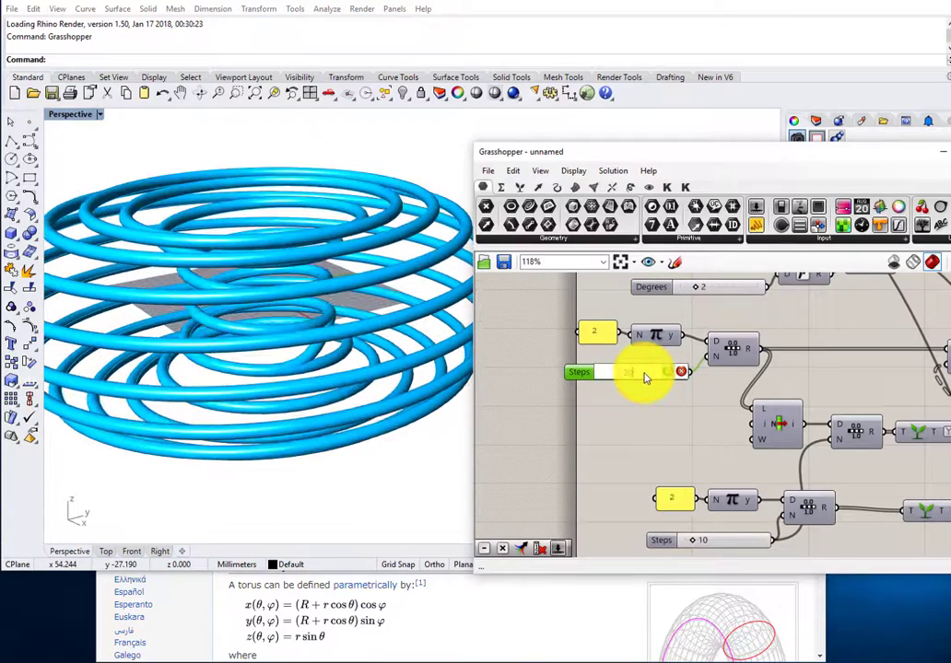
key("Return")
- Set the Steps slider of the first Range component to 10
scroll(658, 371, "down", 1)
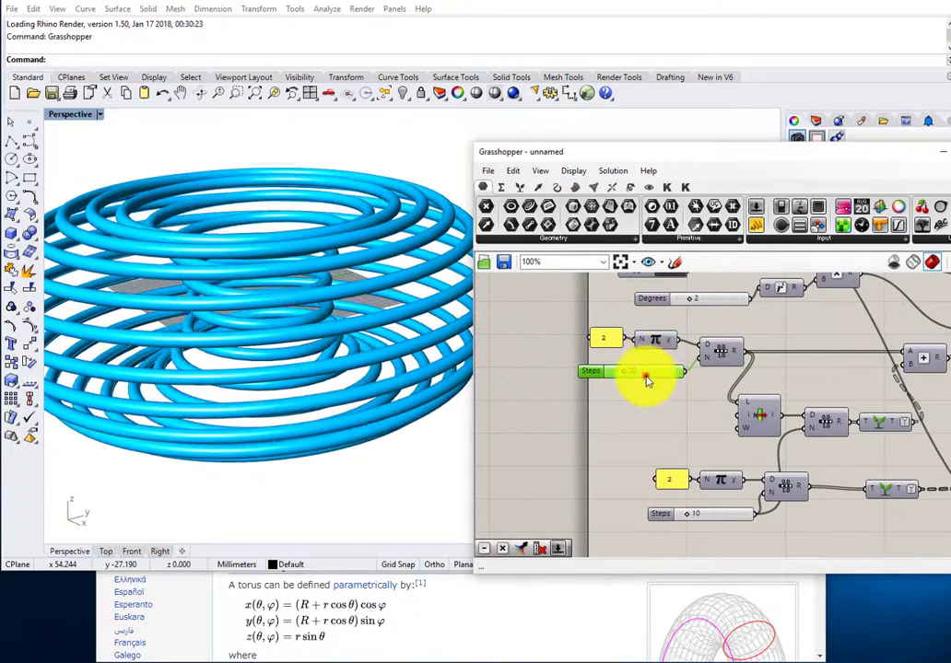
double_click(646, 378)
type("10")
key("Return")
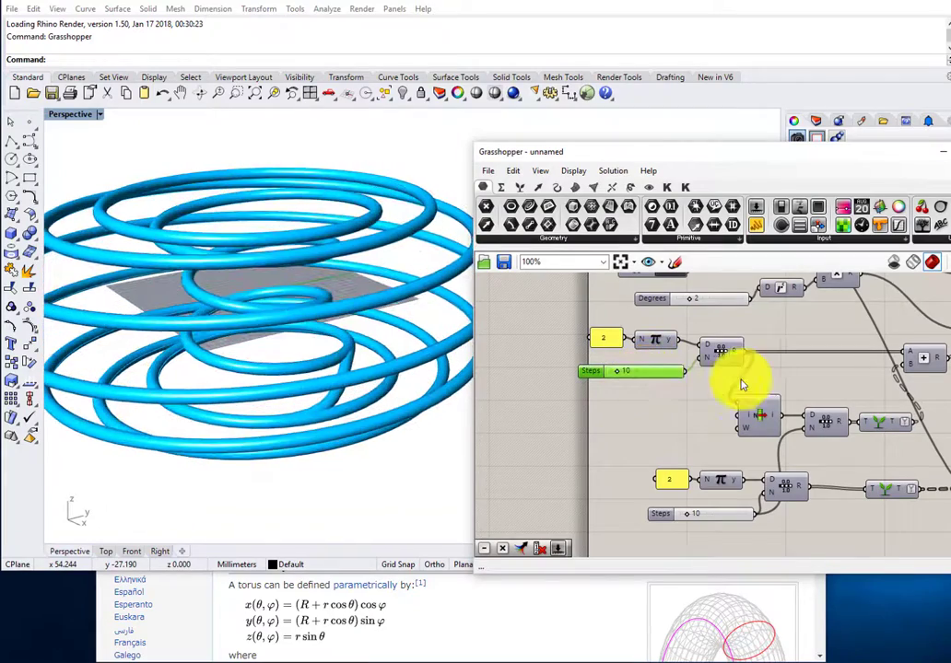
- Stop the 50 ms timer that drives the rotation counter
scroll(747, 385, "down", 4)
scroll(702, 401, "down", 2)
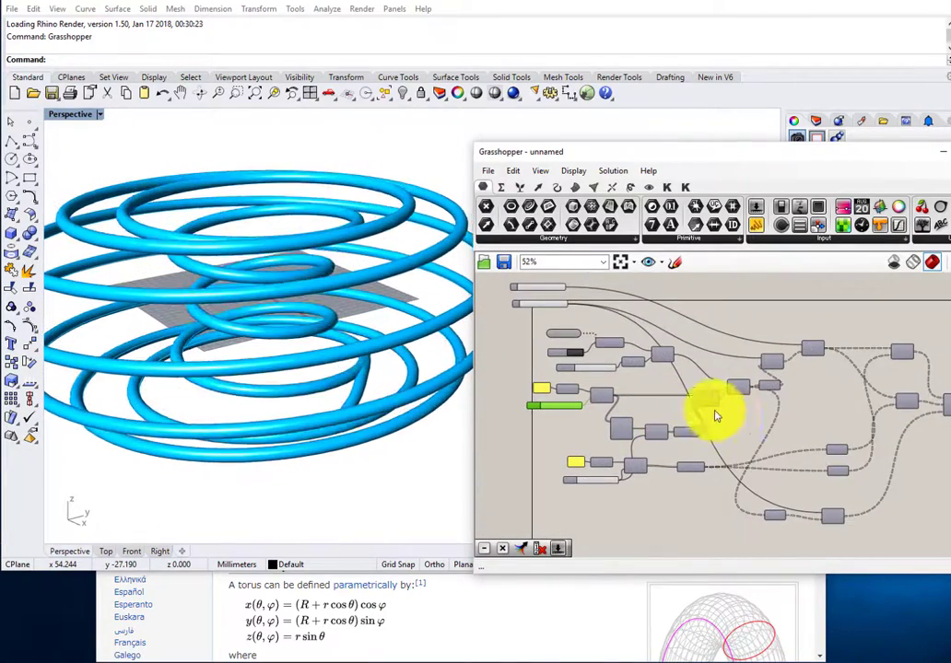
scroll(617, 415, "up", 4)
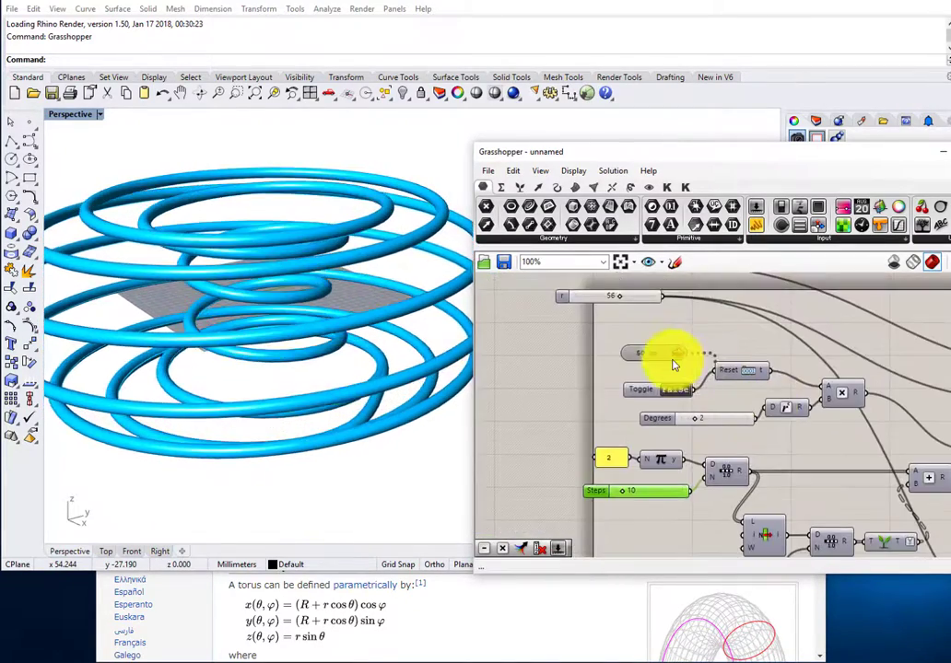
left_click(648, 356)
- Set the periodic (P) input of the curve component that feeds the Pipe to False
right_click_drag(387, 371, 285, 305)
scroll(554, 367, "down", 6)
right_click_drag(691, 367, 541, 386)
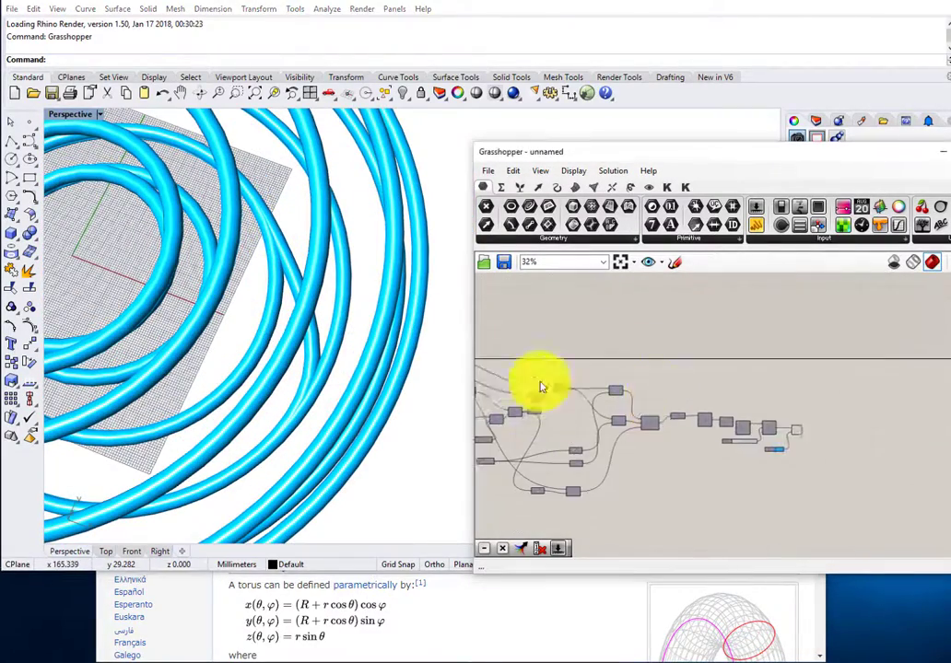
scroll(692, 463, "up", 6)
mouse_move(721, 414)
right_mouse_down()
mouse_move(626, 418)
mouse_move(720, 390)
right_mouse_up()
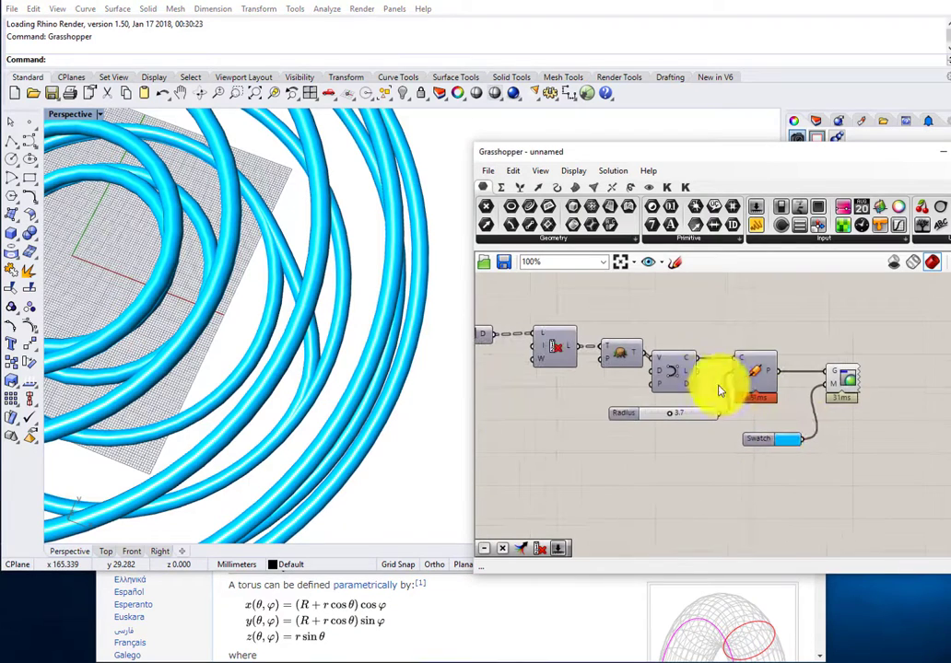
right_click(658, 388)
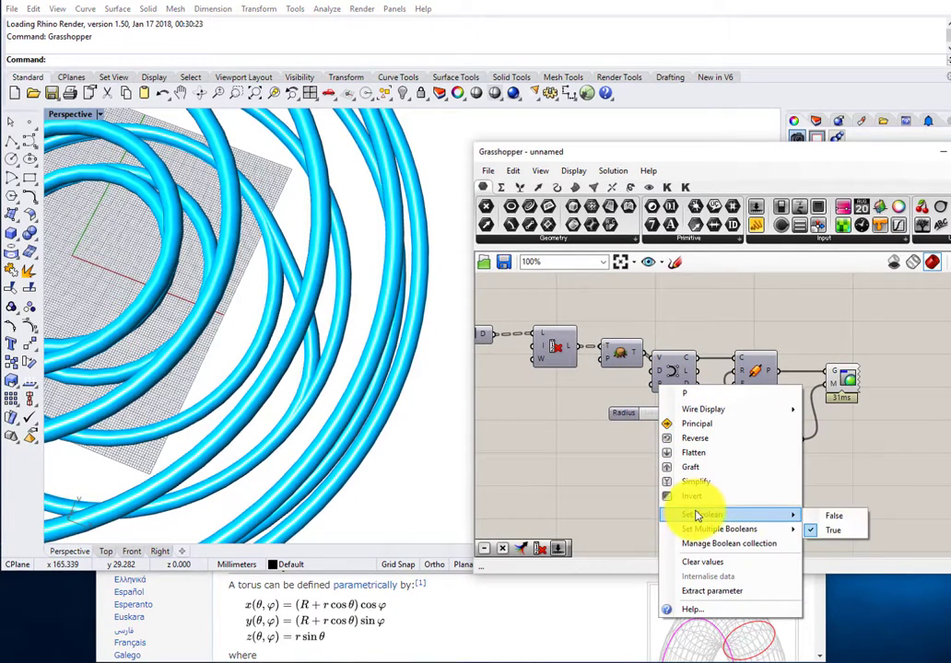
left_click(827, 516)
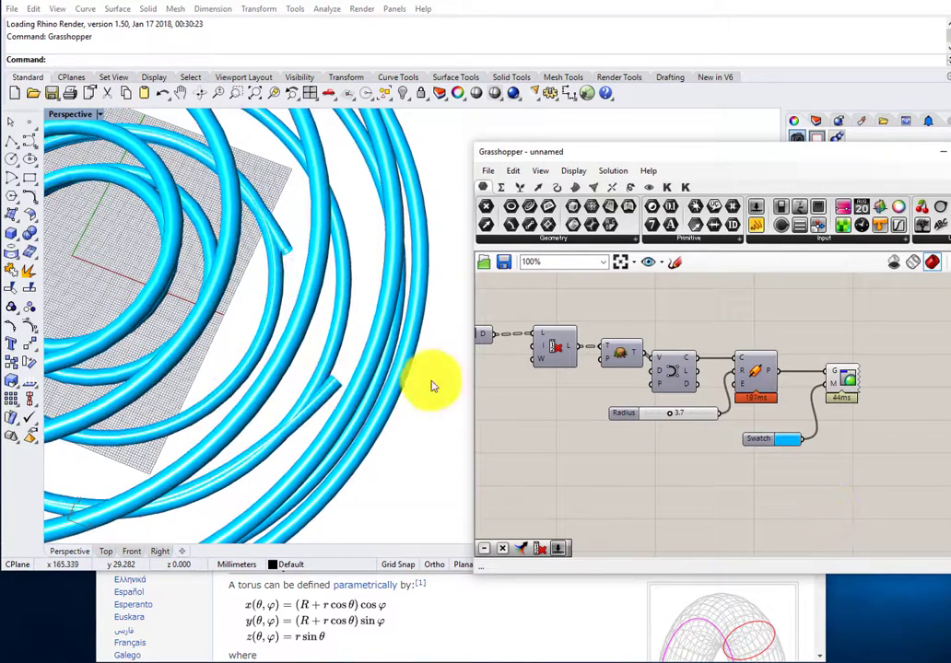
- Wire the Flip Matrix output directly into the curve component's V input, bypassing the cull and flatten components
right_click_drag(430, 382, 239, 303)
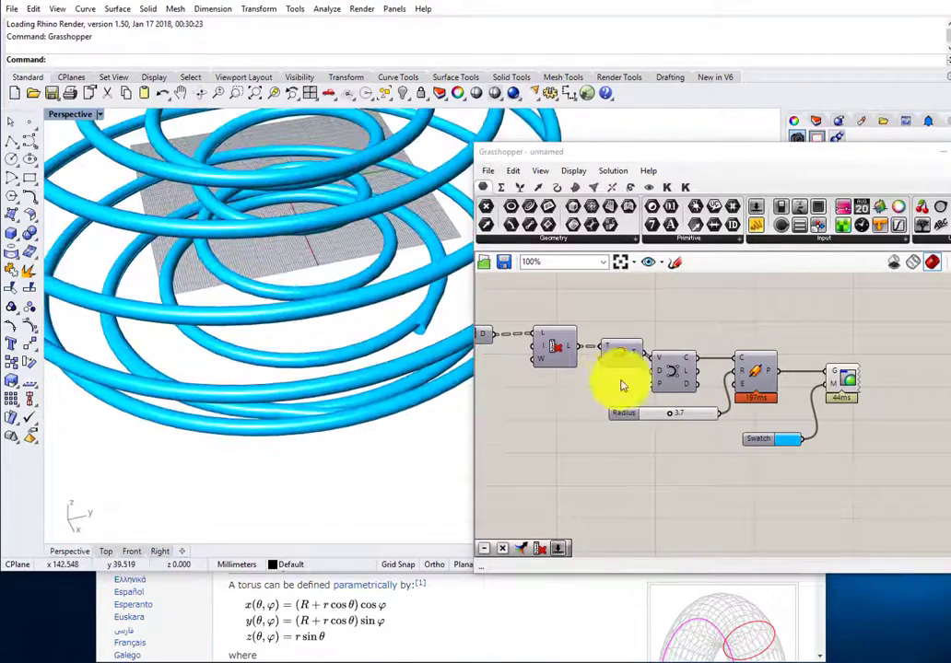
right_click_drag(622, 384, 716, 395)
right_click_drag(649, 382, 665, 387)
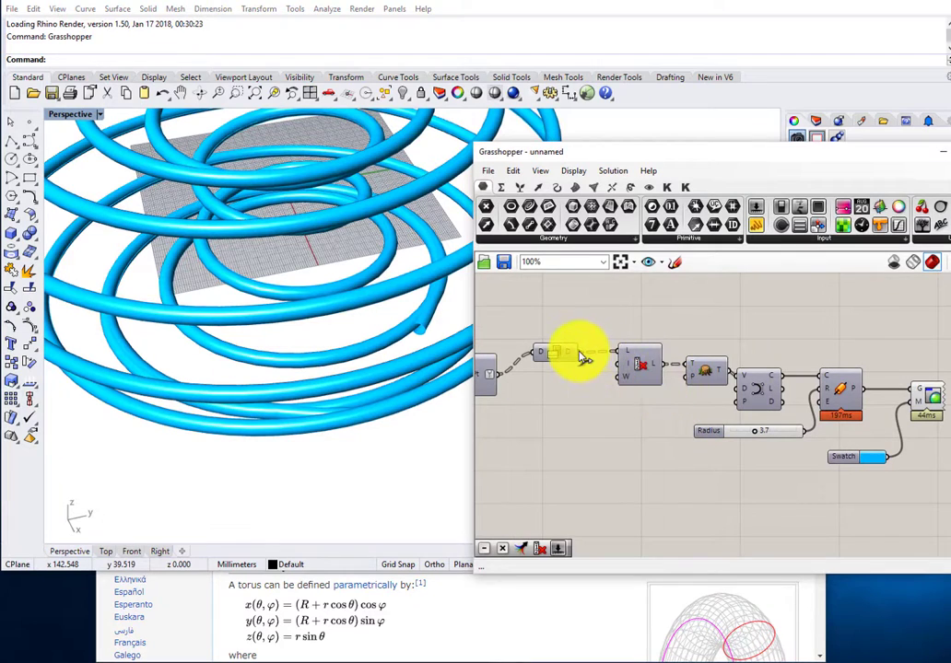
left_click_drag(579, 353, 621, 364)
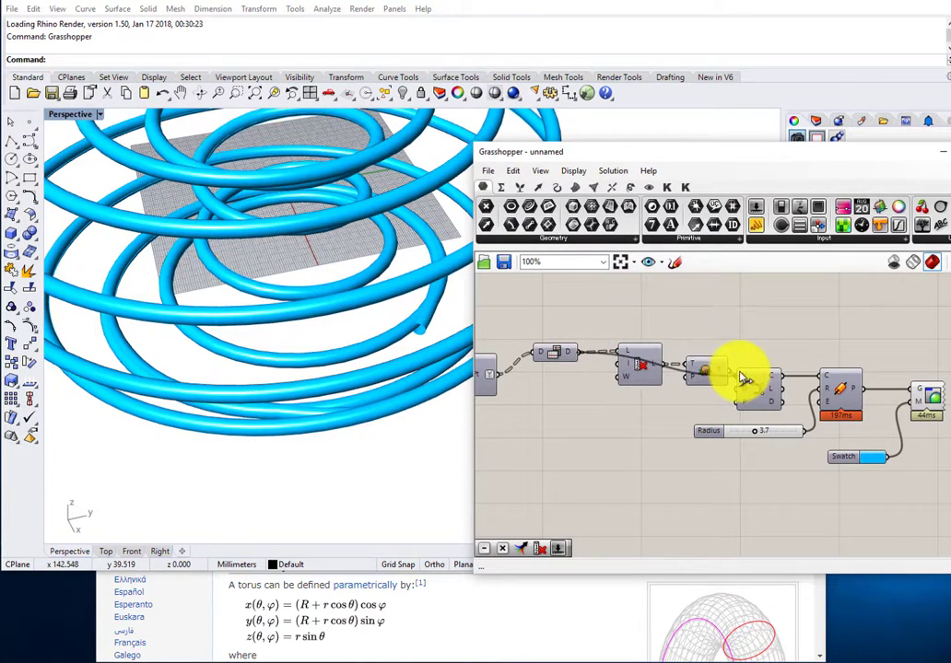
left_click_drag(741, 375, 740, 377)
right_click_drag(323, 380, 355, 336)
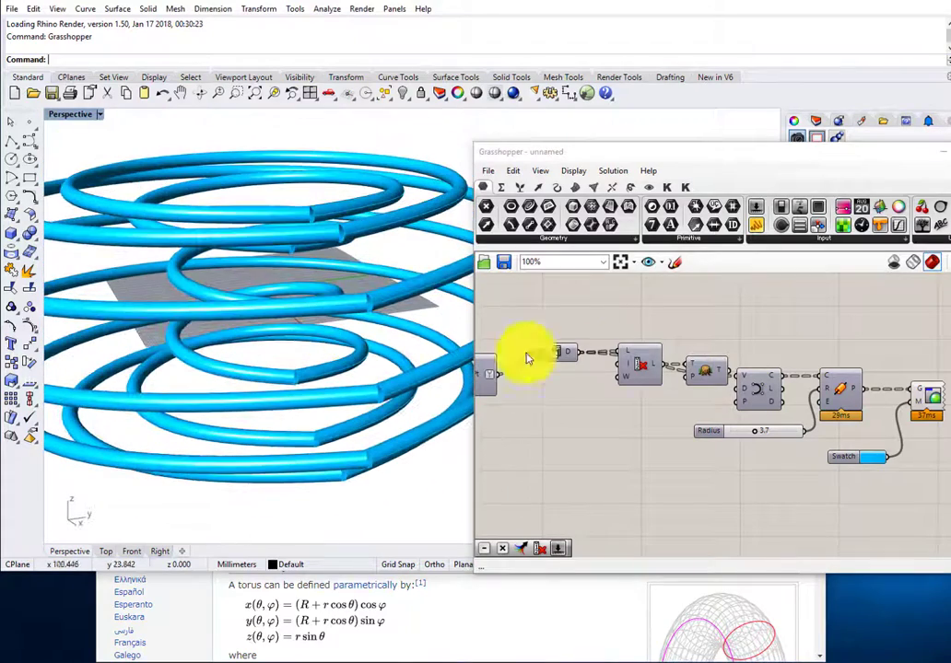
- Wire the Flip Matrix output into the Flatten Tree's T input and move the Cull Index and Flatten Tree components out of the way
right_click_drag(632, 356, 643, 373)
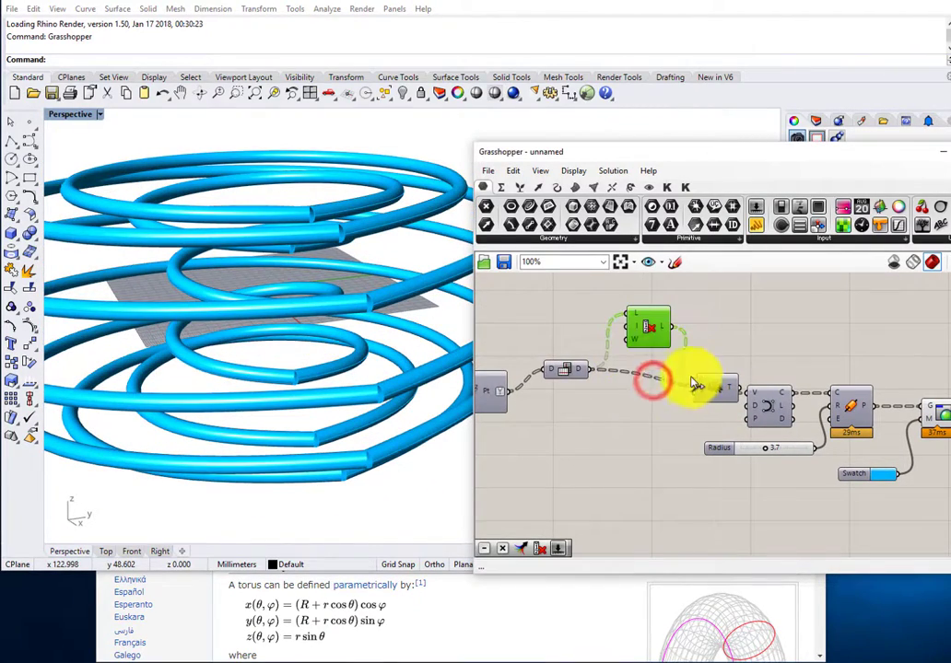
left_click_drag(590, 375, 703, 388)
left_click_drag(655, 341, 735, 285)
left_click(710, 385)
right_click_drag(705, 345, 706, 382)
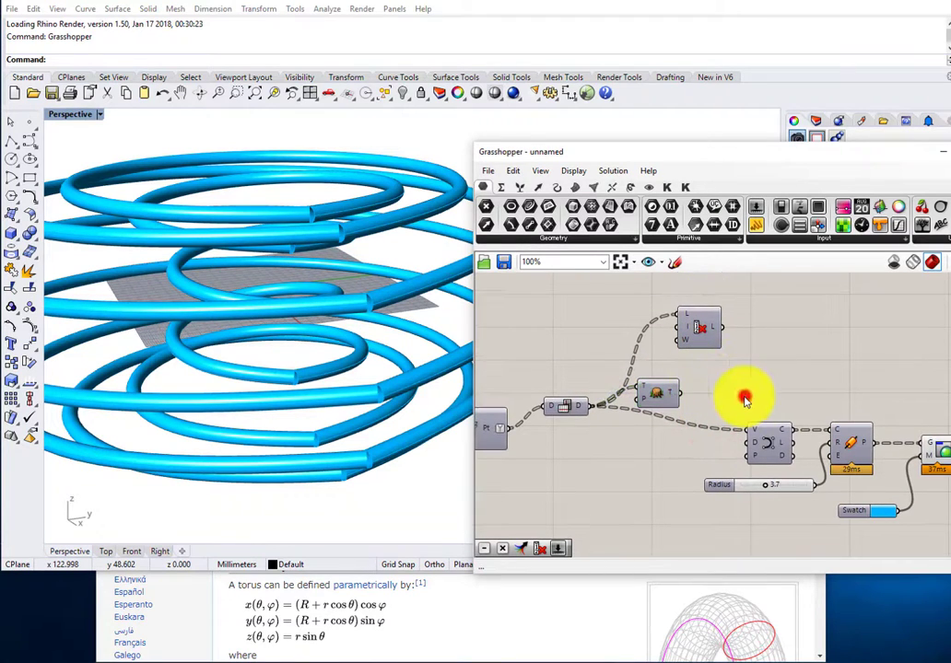
- Add a removeDuplicatePts component, feeding its P input from Flatten Tree and connecting its Q output to the curve's V input
double_click(745, 398)
type("dup")
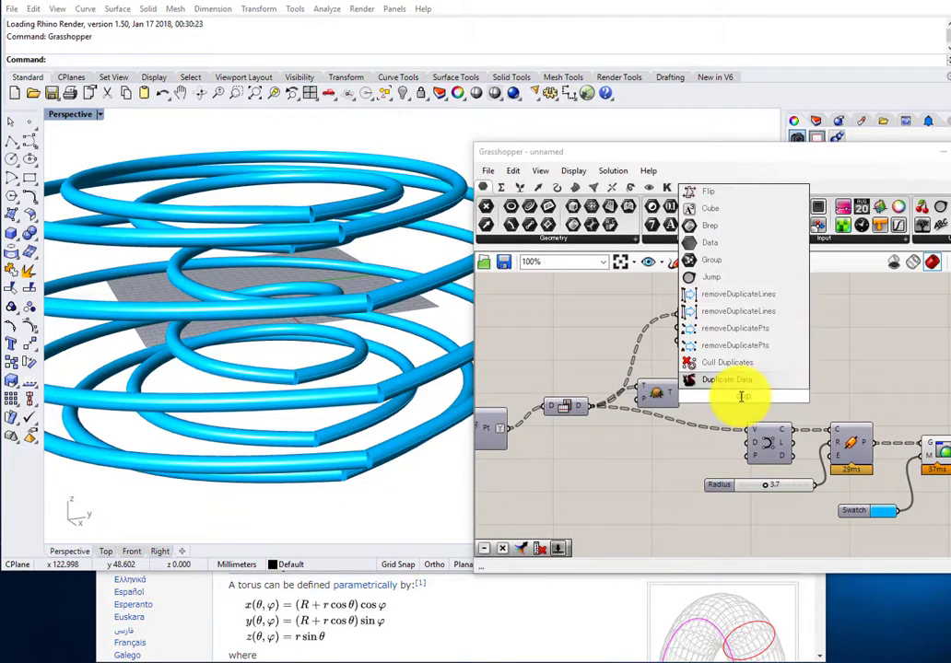
left_click(724, 334)
scroll(745, 403, "up", 4)
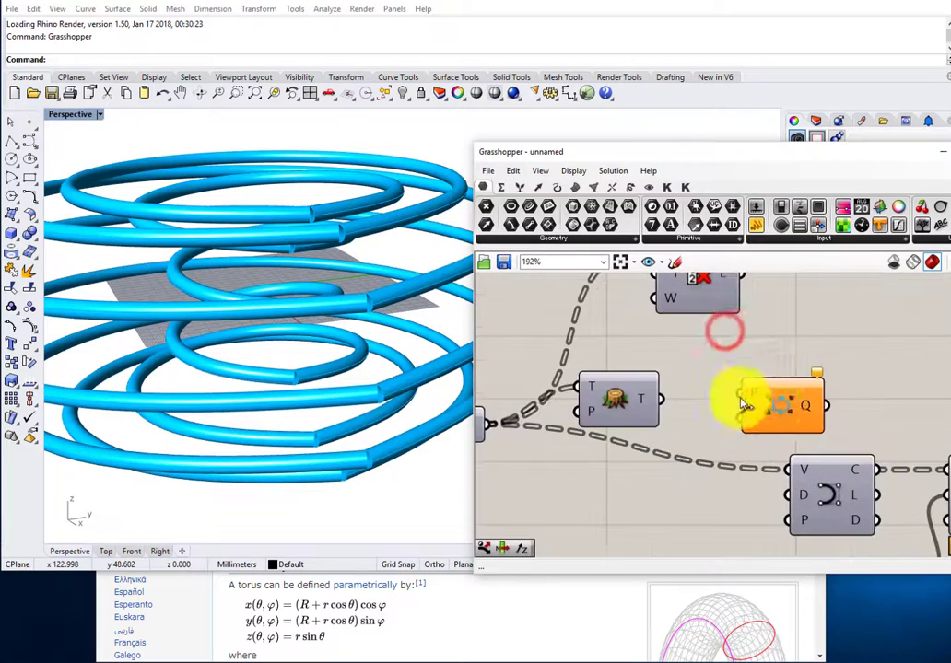
left_click_drag(772, 405, 735, 400)
left_click_drag(659, 400, 638, 401)
left_click(783, 407)
left_click_drag(753, 414, 730, 410)
left_click_drag(763, 399, 789, 470)
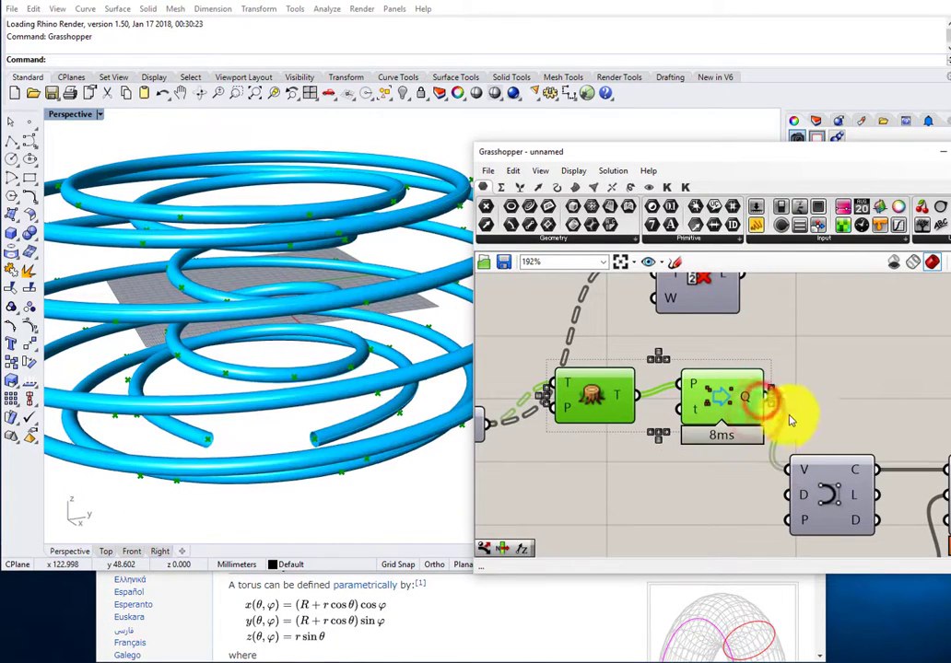
- Set the curve component's periodic (P) input to True so the spiral closes
right_click(794, 523)
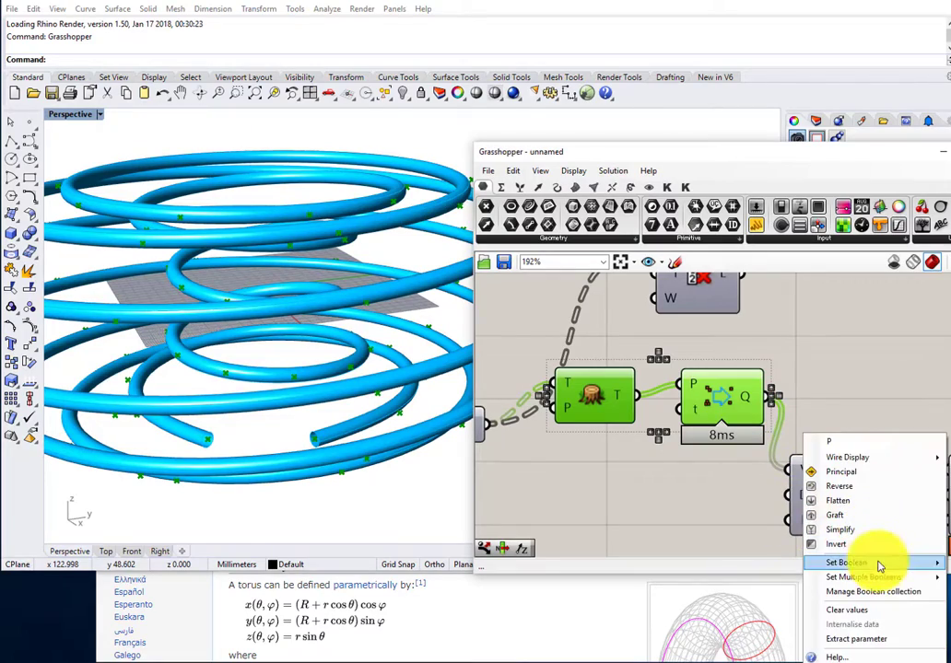
left_click(949, 575)
left_click(802, 357)
right_click_drag(782, 364, 804, 415)
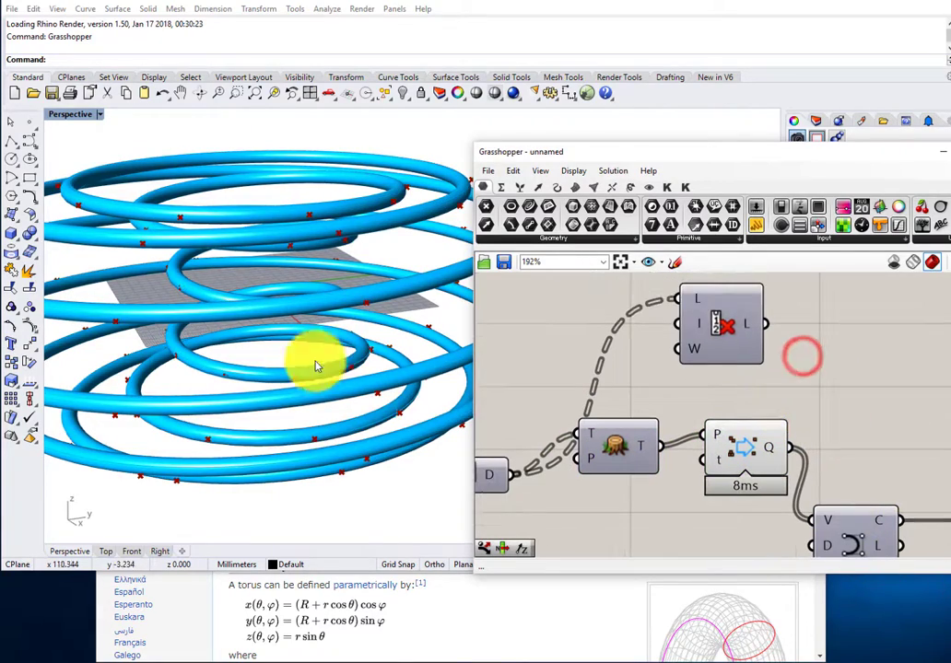
right_click_drag(316, 367, 304, 387)
- Delete the unused Cull Index component
left_click(737, 355)
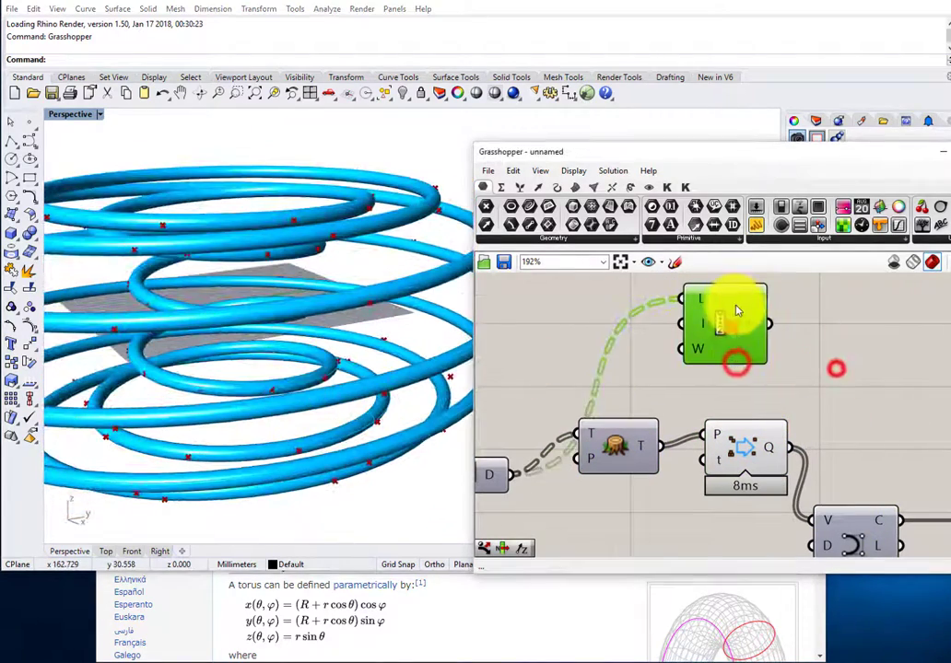
scroll(735, 353, "down", 3)
key("Delete")
scroll(733, 365, "up", 2)
- Turn off the preview of the removeDuplicatePts component's points
left_click(733, 421)
middle_click(734, 421)
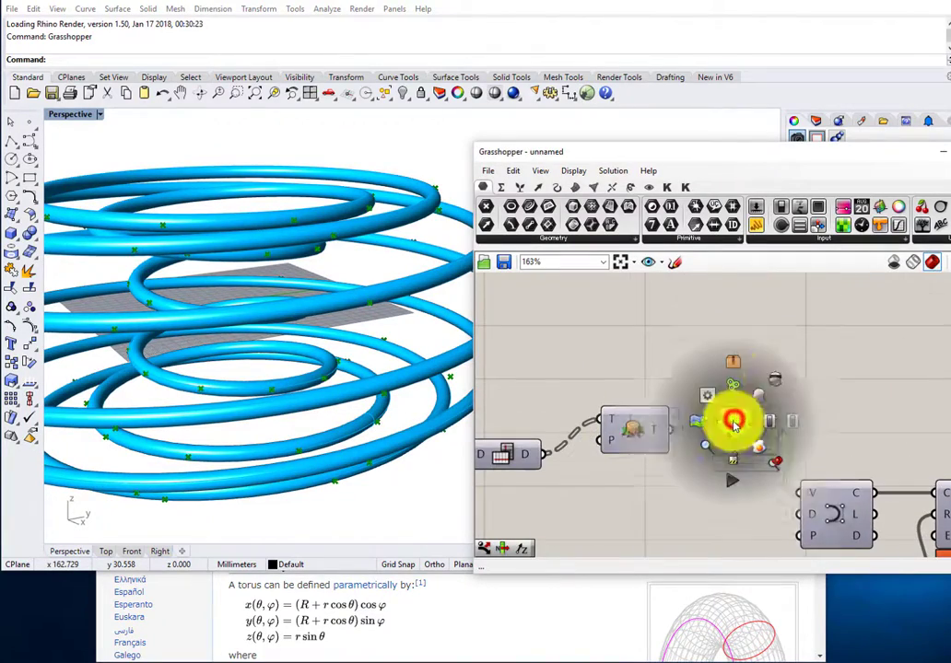
left_click(756, 400)
scroll(744, 407, "down", 1)
scroll(244, 363, "down", 8)
right_click_drag(210, 321, 213, 246)
scroll(237, 382, "up", 6)
right_click_drag(238, 383, 287, 371)
scroll(251, 361, "up", 4)
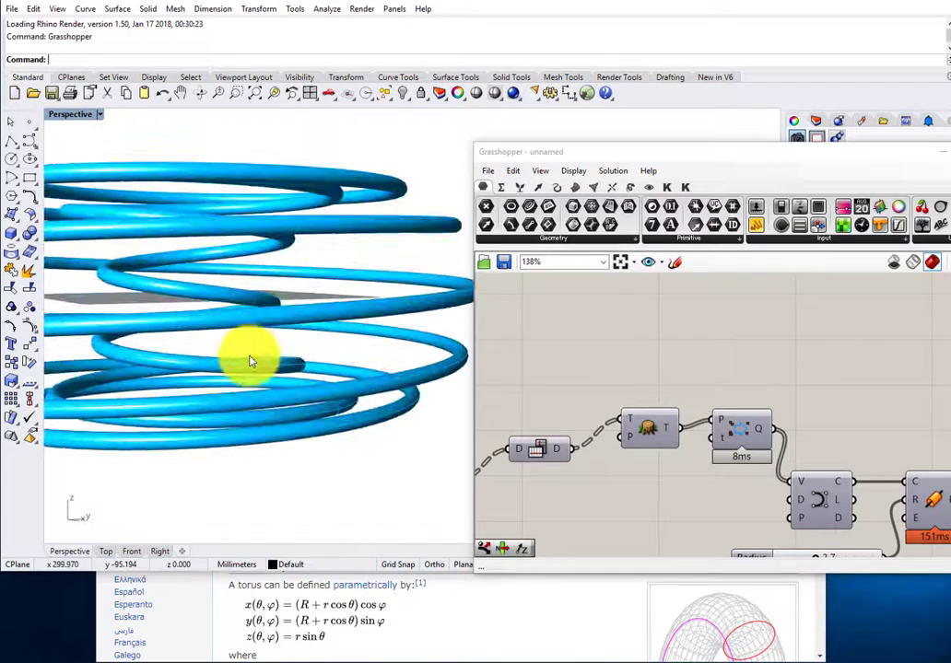
- Set the Steps slider of the first Range component to 15
scroll(251, 359, "down", 6)
right_click_drag(626, 398, 869, 361)
scroll(866, 360, "down", 4)
right_click_drag(628, 373, 944, 368)
scroll(683, 381, "up", 5)
right_click_drag(660, 391, 659, 473)
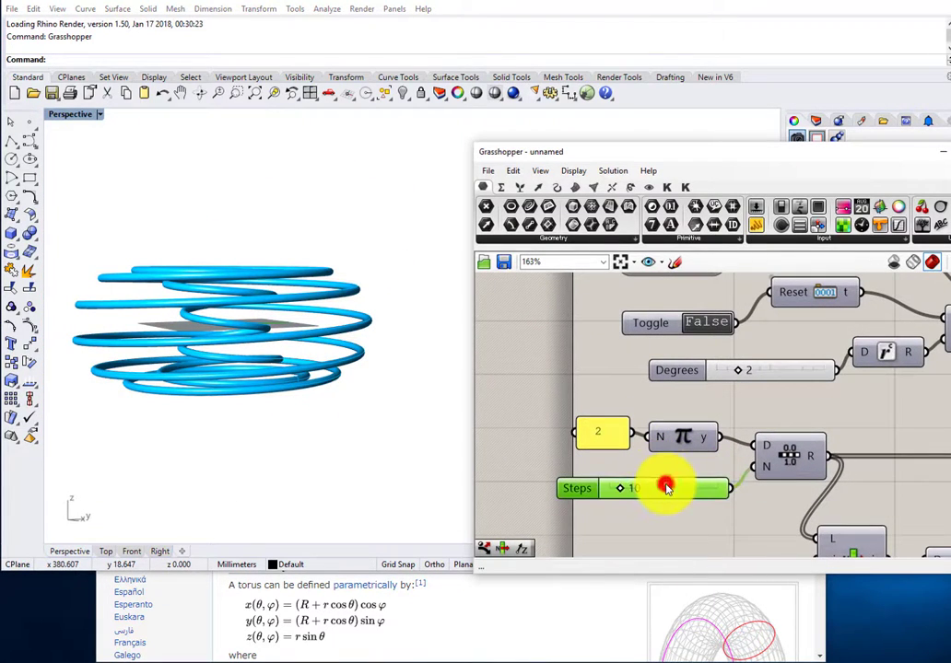
key("Return")
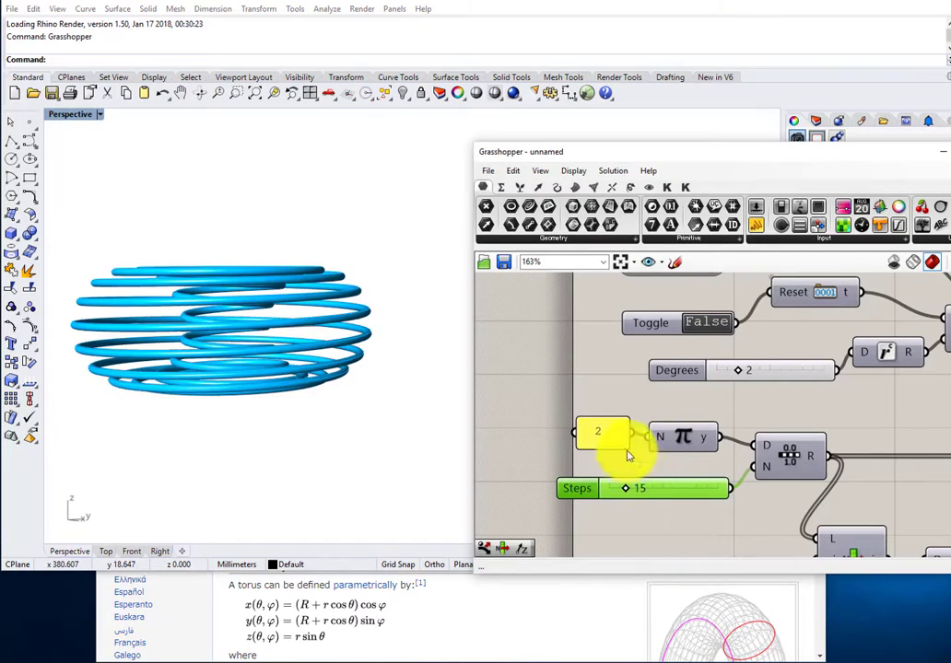
- Move the Grasshopper window down to uncover the Perspective viewport and its camera properties
scroll(593, 381, "down", 3)
right_click_drag(187, 297, 221, 281)
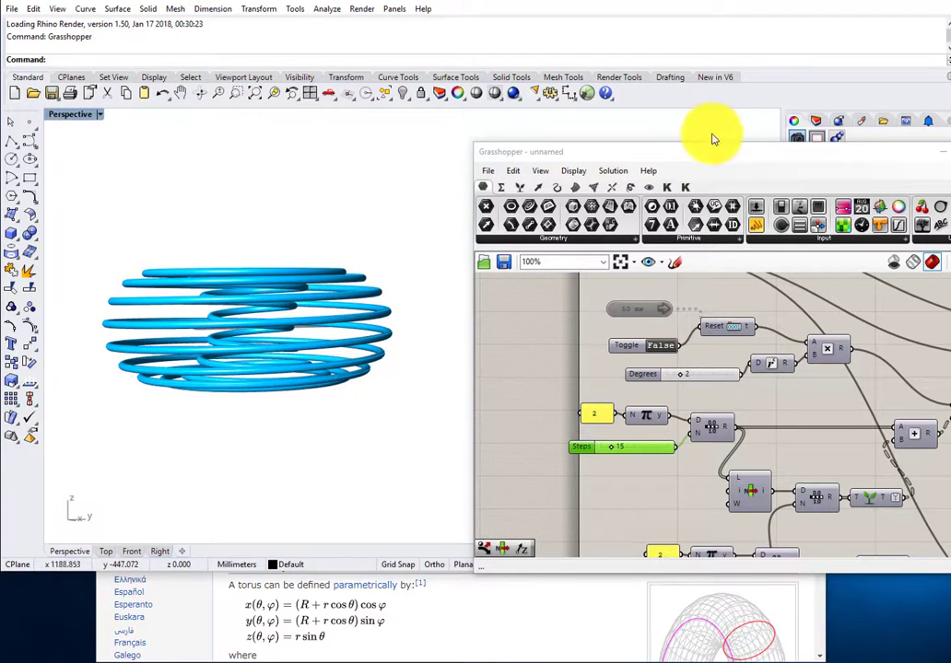
left_click_drag(704, 157, 631, 406)
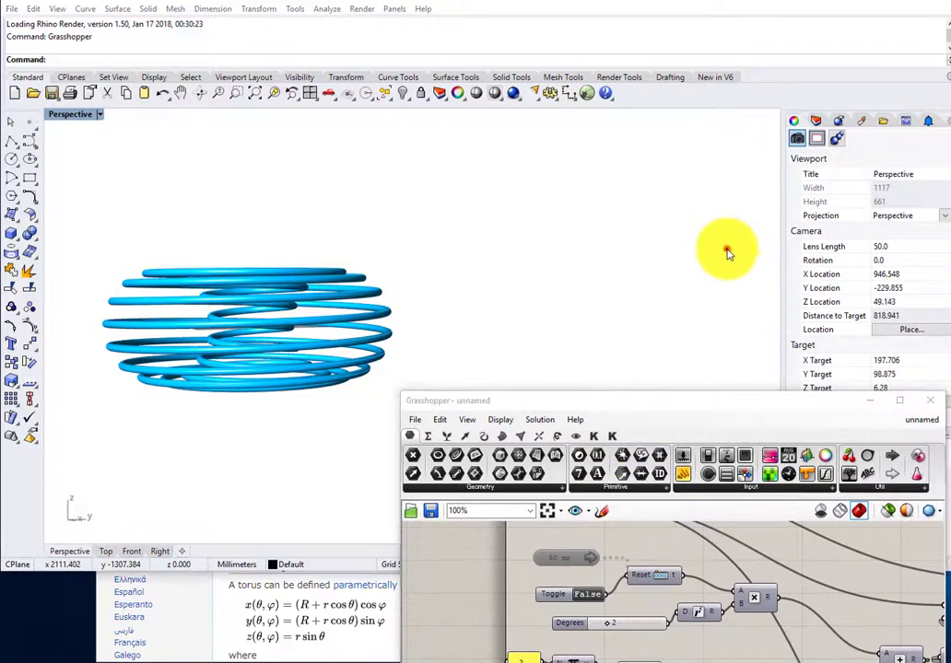
left_click(727, 251)
left_click_drag(734, 397, 727, 451)
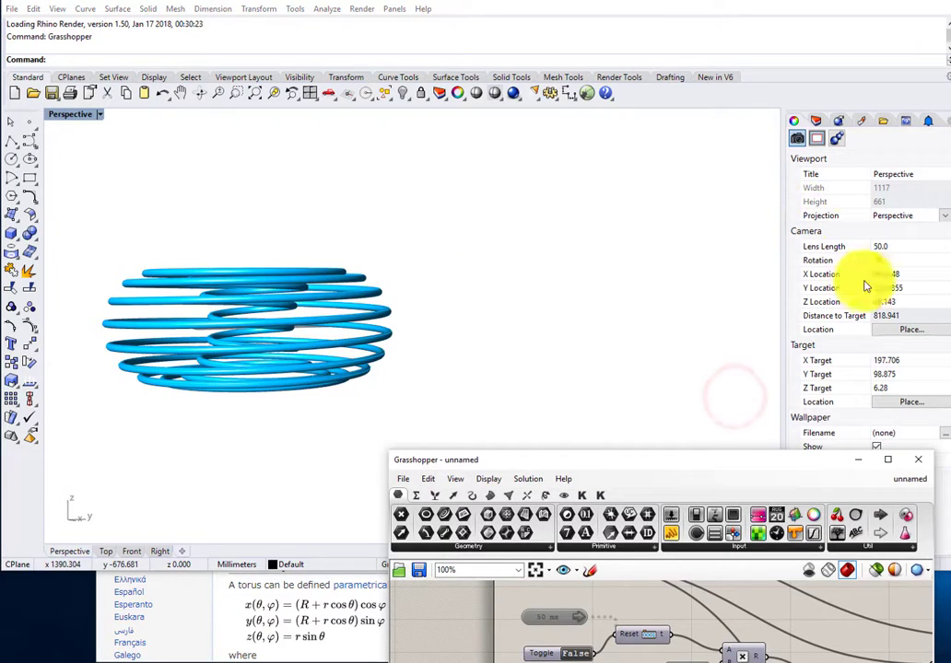
left_click_drag(820, 460, 802, 517)
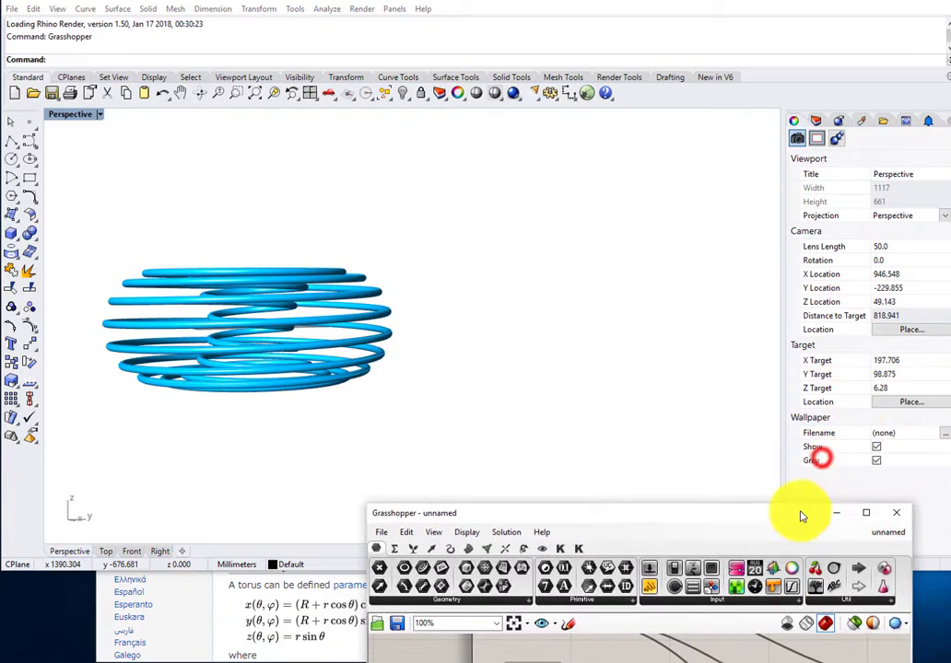
- Set the Perspective viewport's camera lens length to 20 and view the spiralling pipe from close up
left_click(814, 137)
left_click(797, 137)
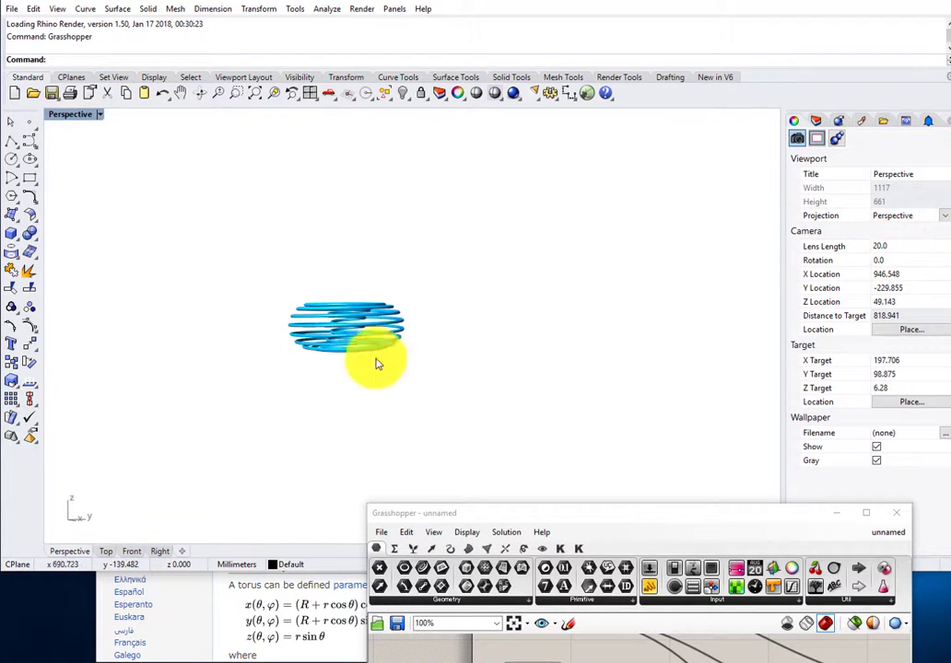
scroll(365, 347, "up", 5)
right_click_drag(365, 346, 421, 396, "shift")
scroll(335, 383, "up", 15)
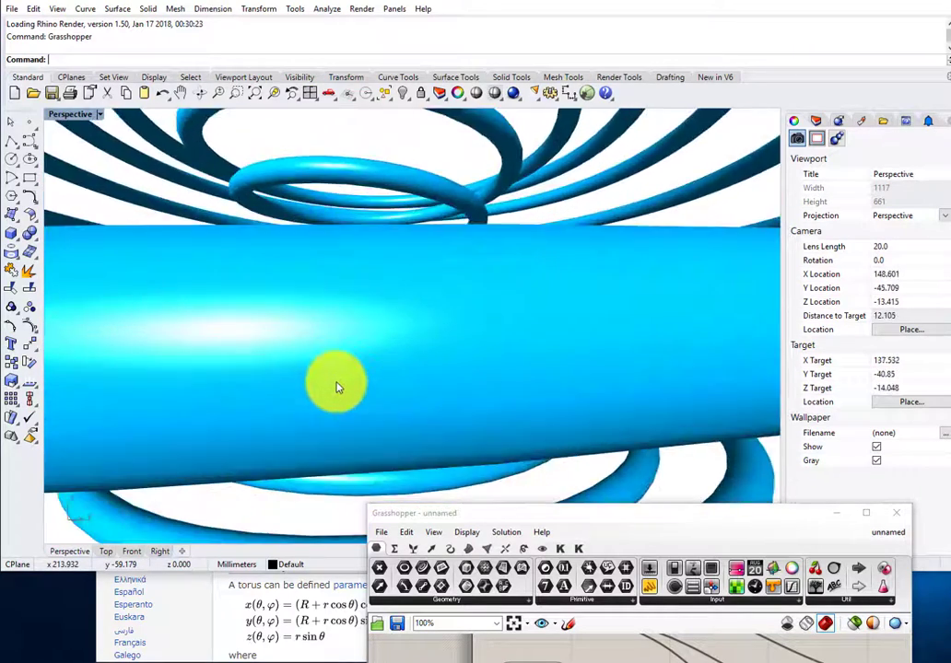
- Zoom the Perspective viewport to the geometry of the component that constructs the torus points from X, Y and Z
scroll(337, 388, "up", 5)
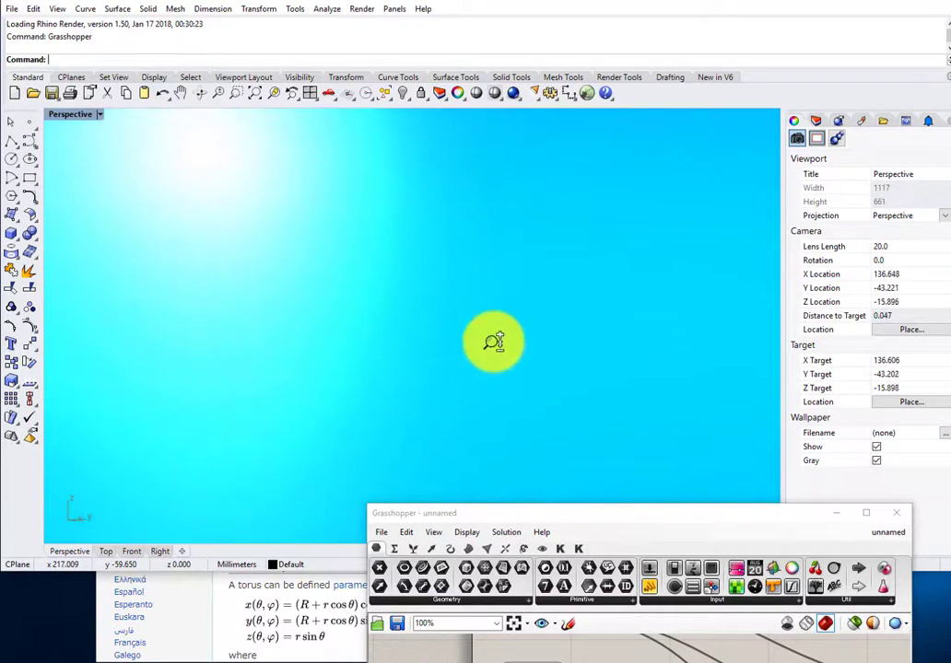
scroll(413, 340, "down", 15)
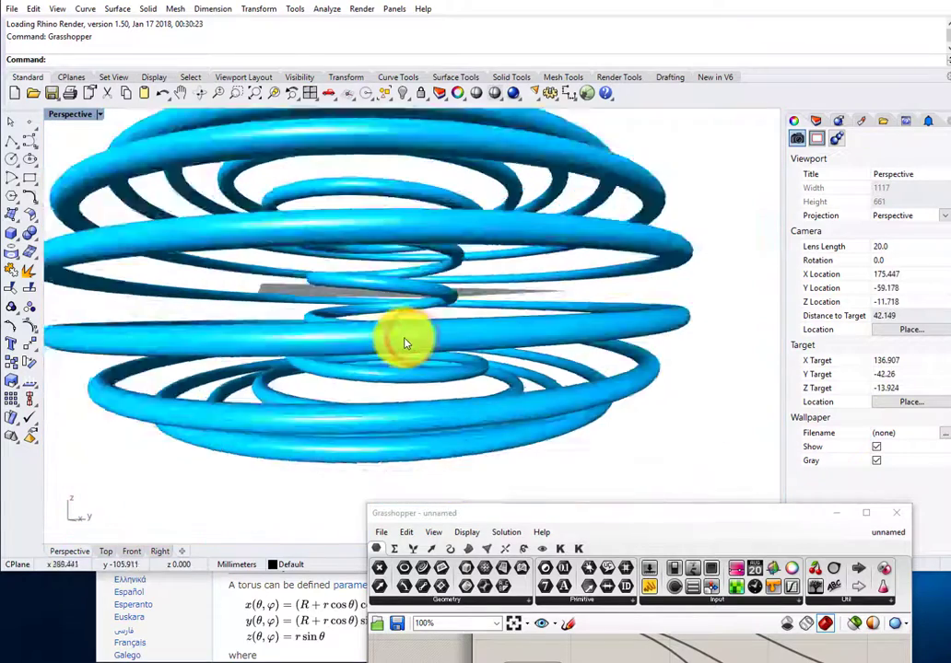
left_click_drag(547, 509, 644, 228)
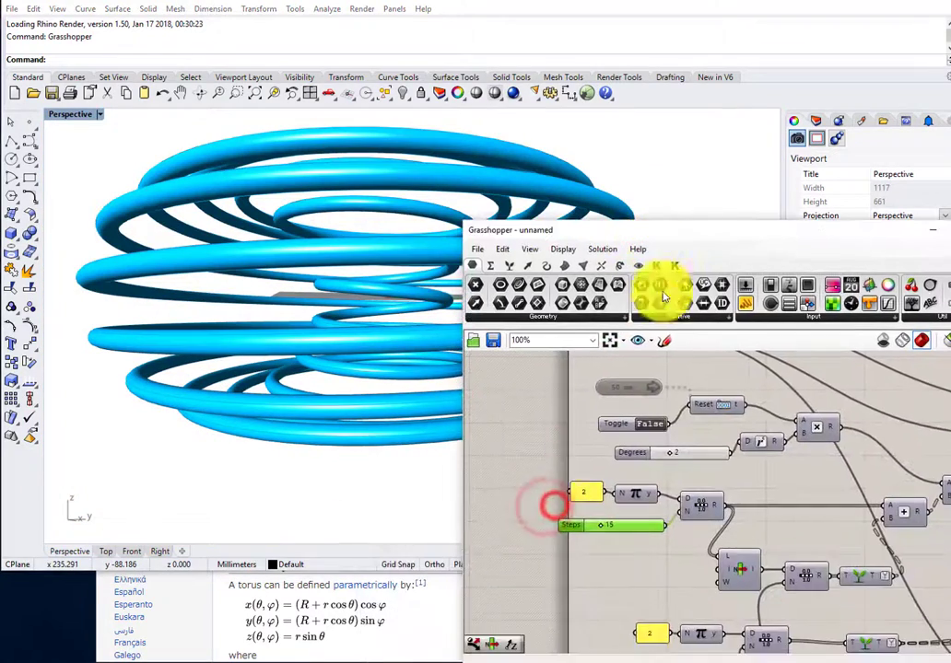
scroll(673, 447, "up", 3)
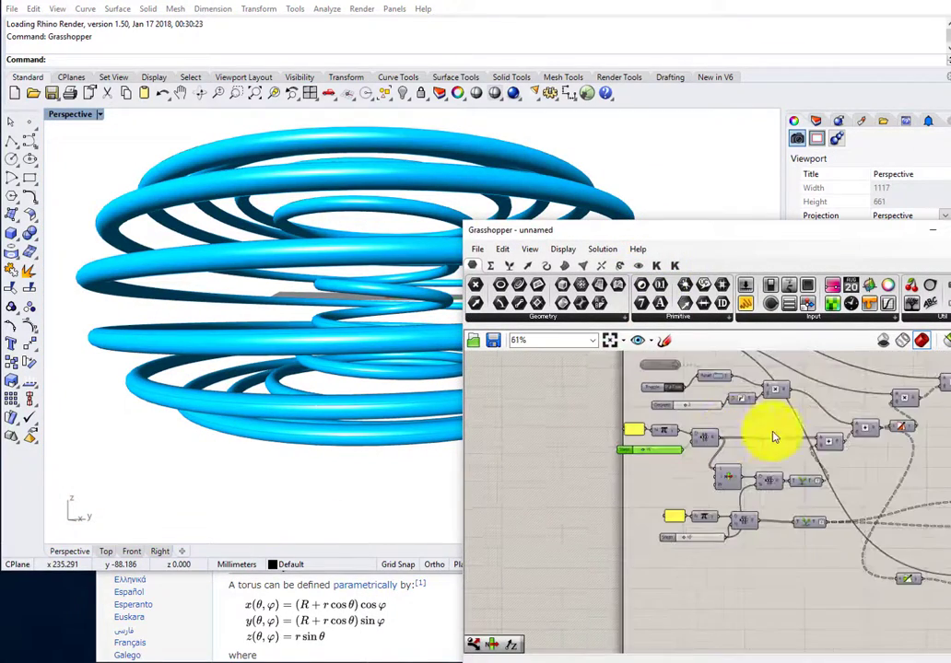
mouse_move(755, 440)
right_mouse_down()
mouse_move(653, 485)
mouse_move(569, 504)
right_mouse_up()
right_click_drag(945, 486, 680, 476)
left_click(685, 490)
middle_click(683, 488)
left_click(728, 517)
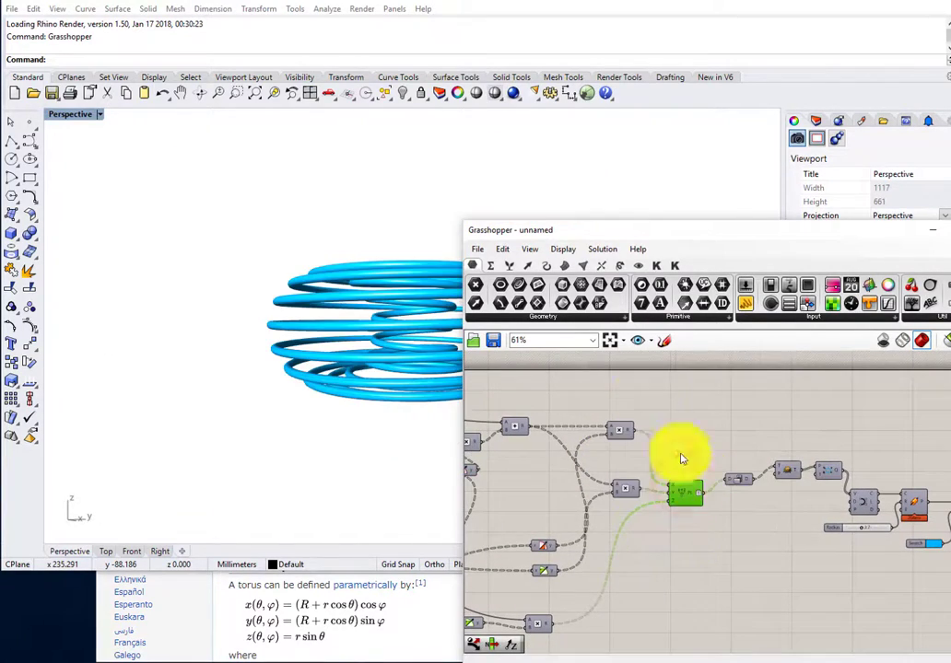
- Hide the grid and the grid axes in the Perspective viewport
left_click_drag(608, 232, 685, 318)
scroll(504, 303, "up", 10)
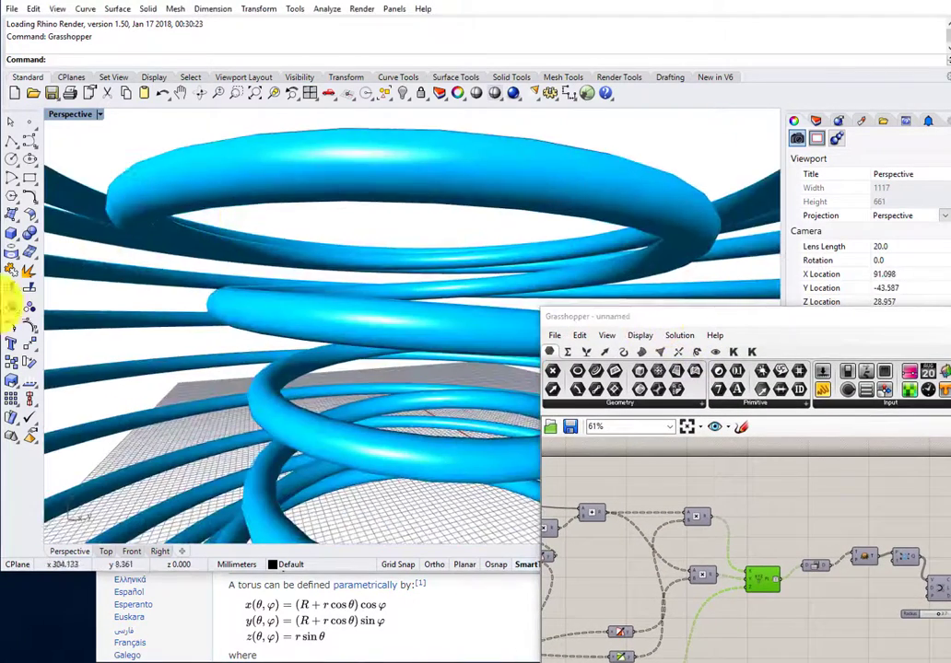
right_click_drag(53, 403, 288, 341)
type("Grid")
key("Return")
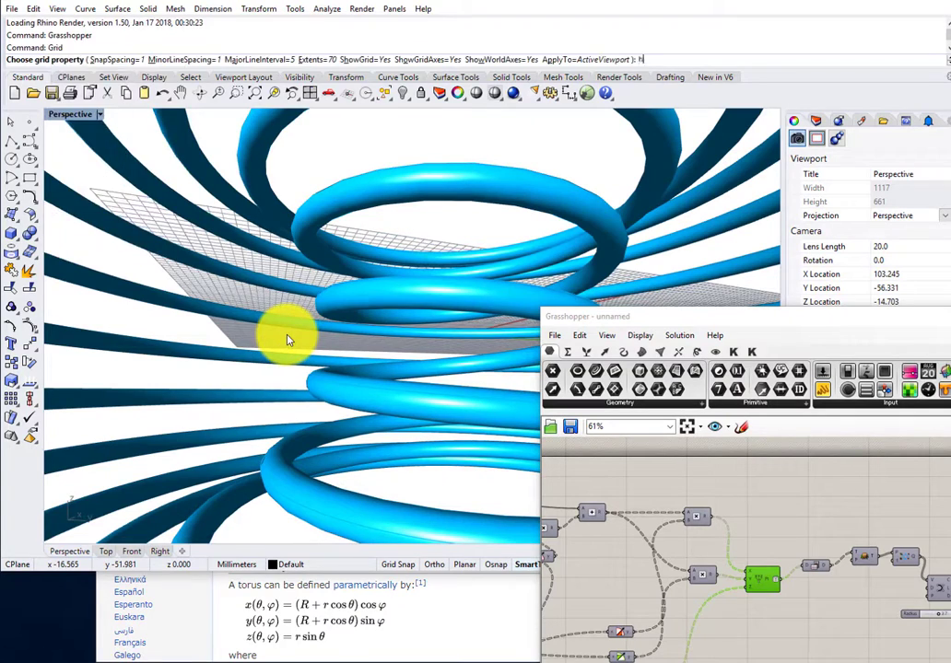
type("h")
key("Return")
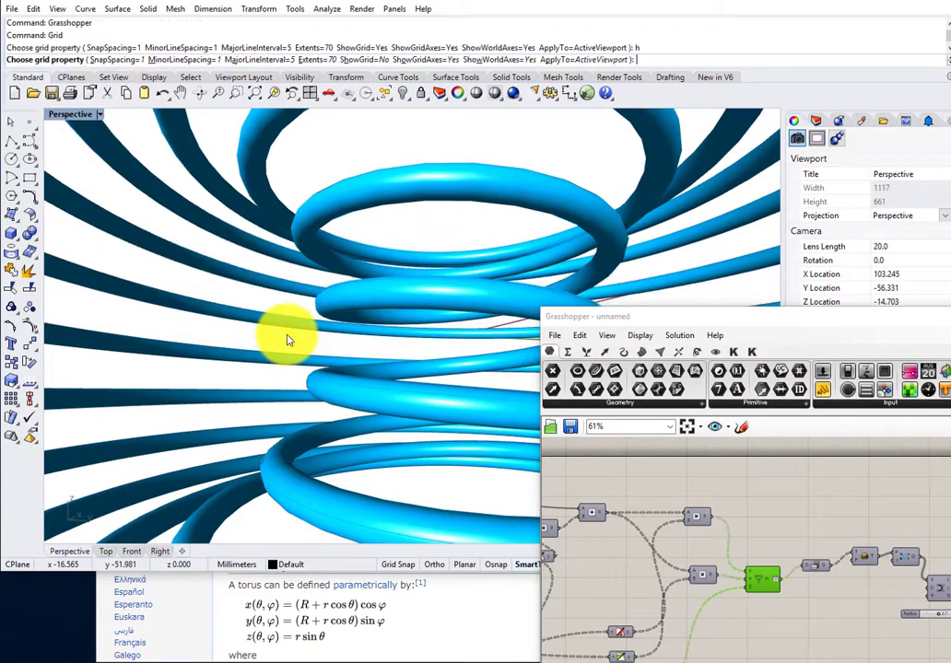
left_click(407, 62)
scroll(442, 273, "down", 4)
scroll(441, 274, "up", 2)
mouse_move(441, 274)
right_mouse_down()
mouse_move(416, 291)
mouse_move(425, 265)
right_mouse_up()
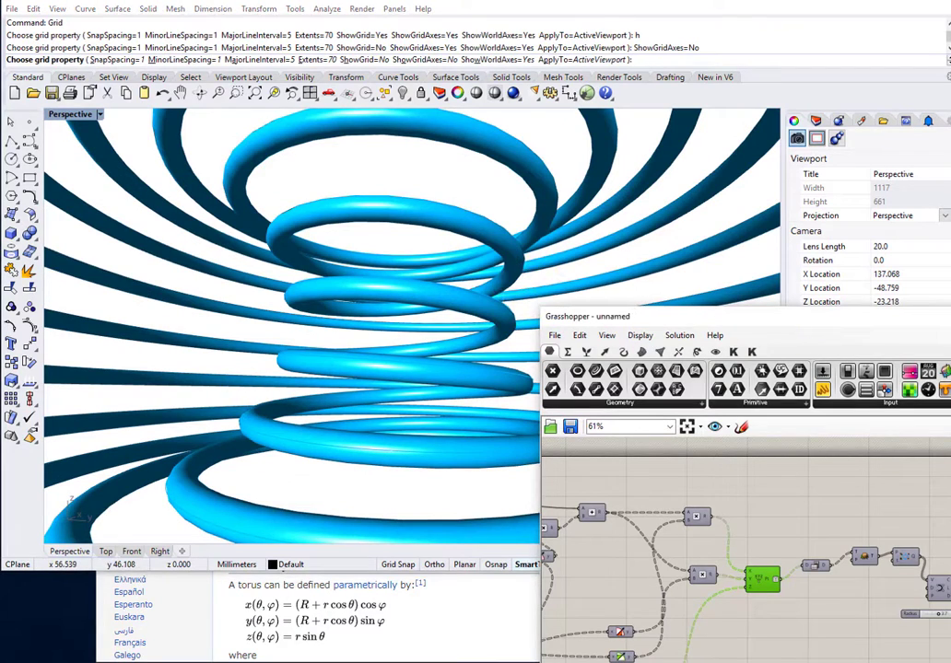
- Set the Grasshopper preview mesh to High Quality and move the Grasshopper window clear of the torus
left_click_drag(935, 328, 727, 196)
left_click(867, 295)
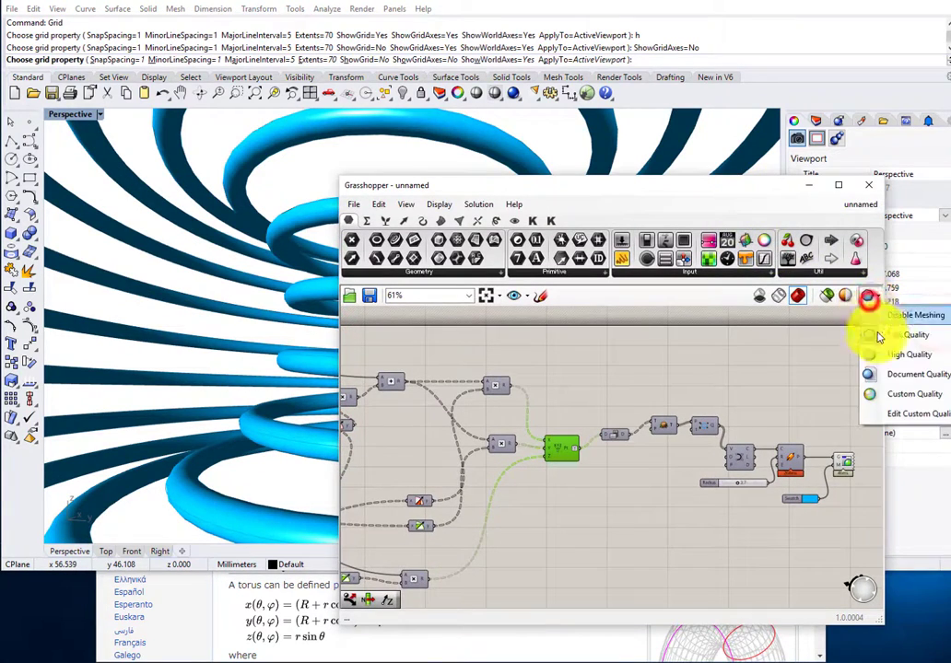
left_click(894, 358)
left_click_drag(664, 187, 764, 242)
left_click_drag(506, 243, 577, 399)
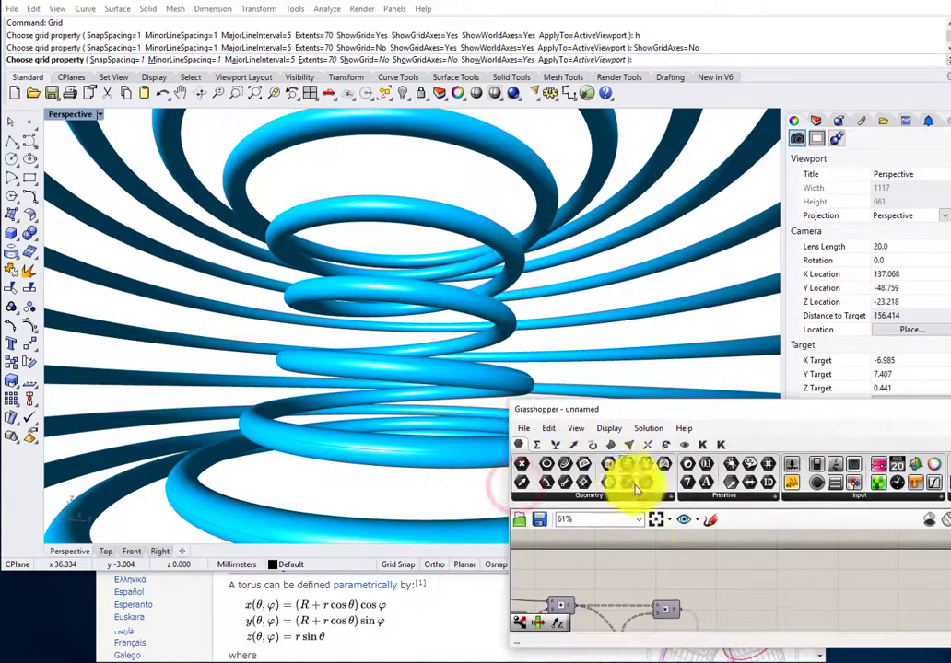
left_click_drag(662, 409, 558, 399)
- Start the 50 ms timer connected to the counter to animate the torus
scroll(694, 569, "down", 5)
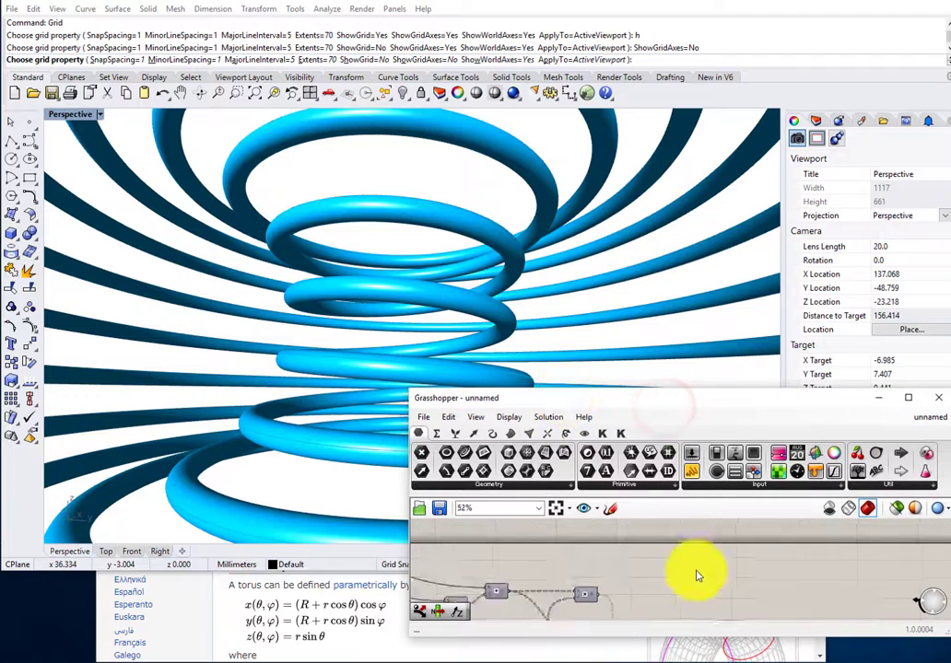
scroll(607, 570, "up", 10)
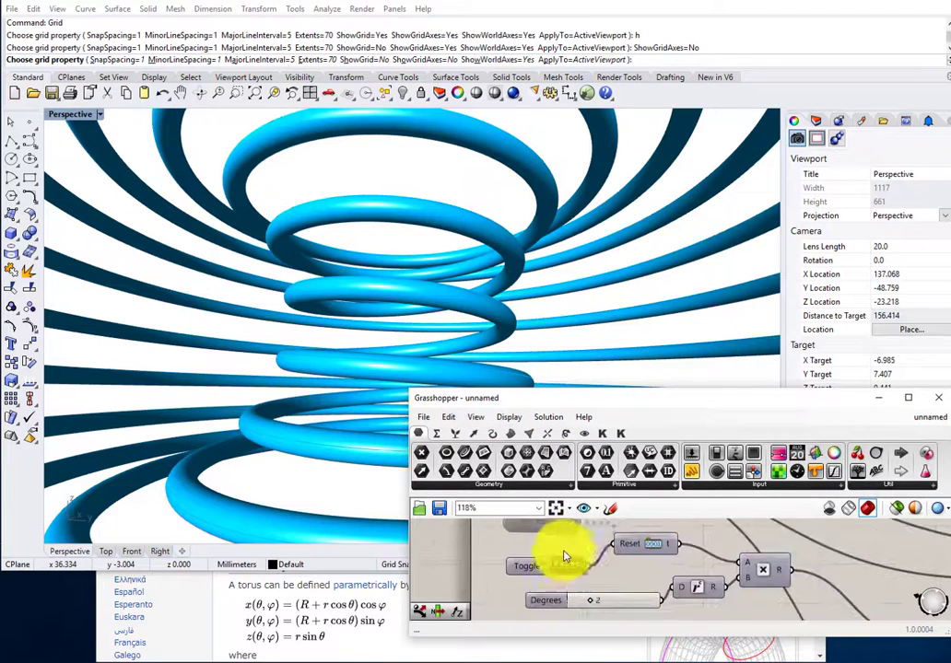
scroll(572, 570, "down", 2)
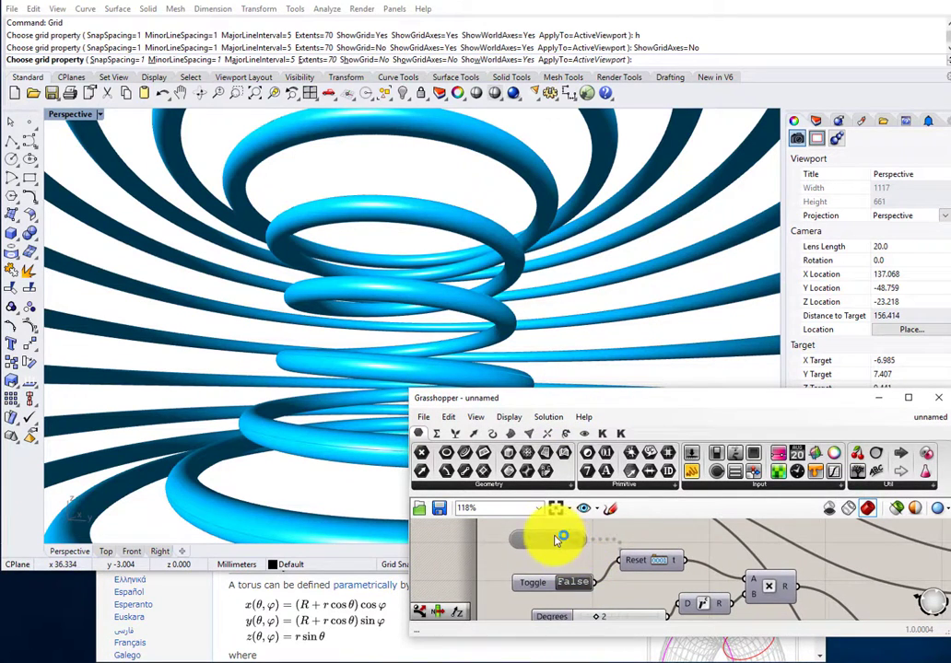
double_click(555, 537)
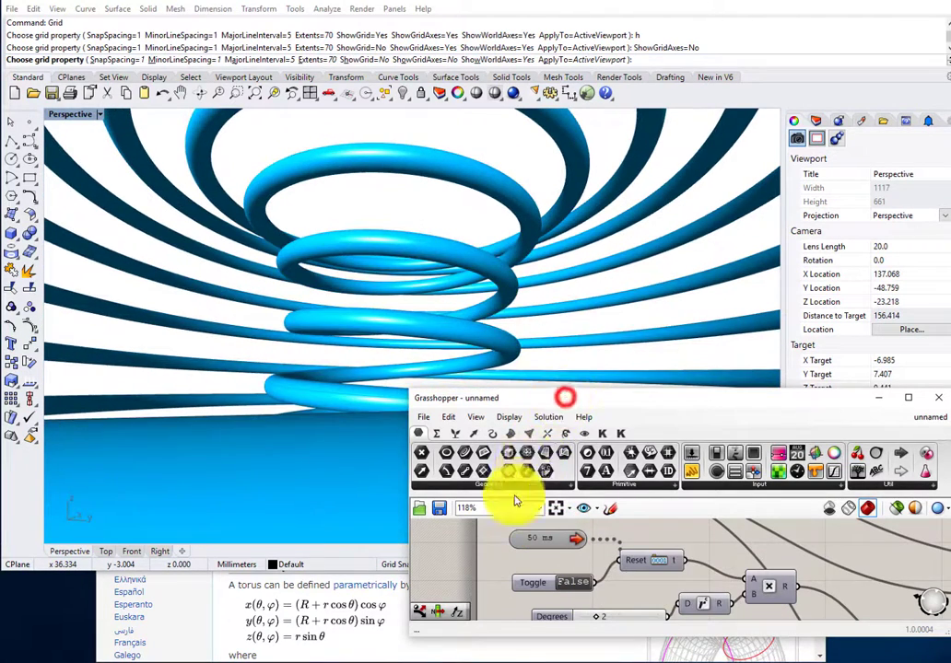
- Frame the animated coils up close in the uncovered Perspective viewport and bring the timer part of the definition back into view
left_click_drag(565, 400, 521, 573)
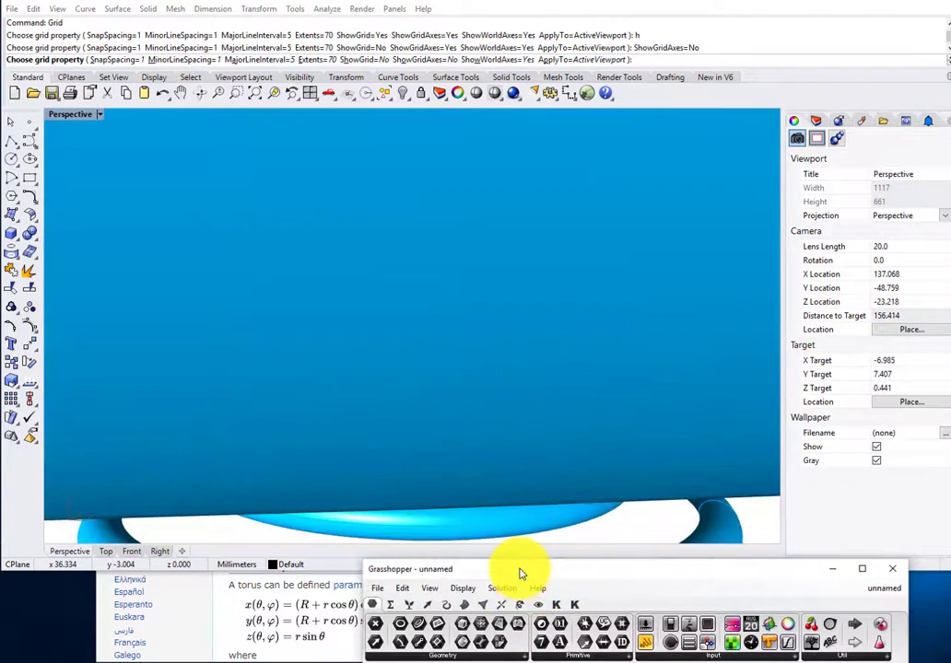
scroll(434, 424, "down", 3)
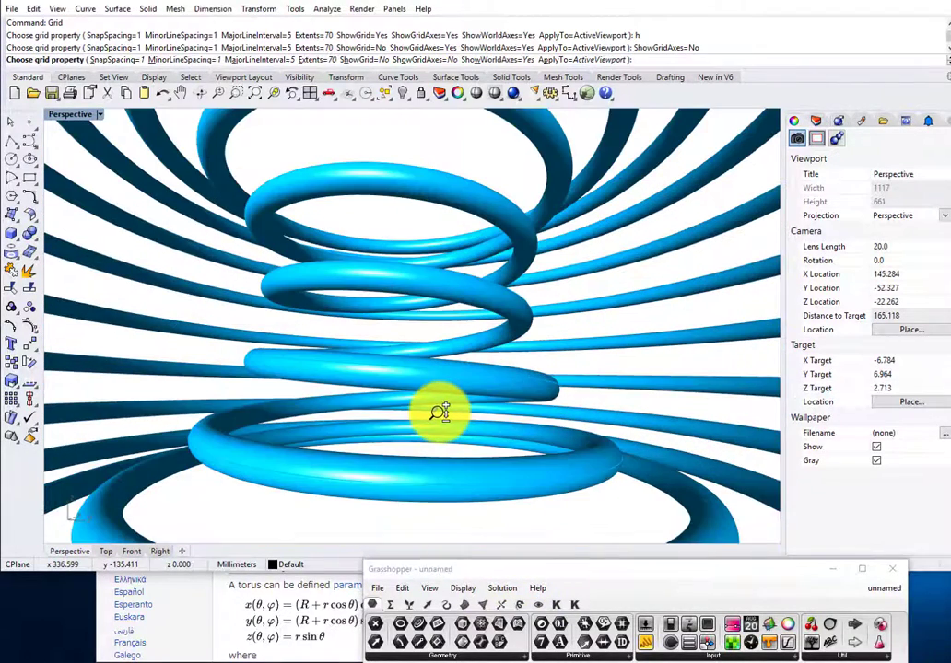
scroll(440, 412, "up", 3)
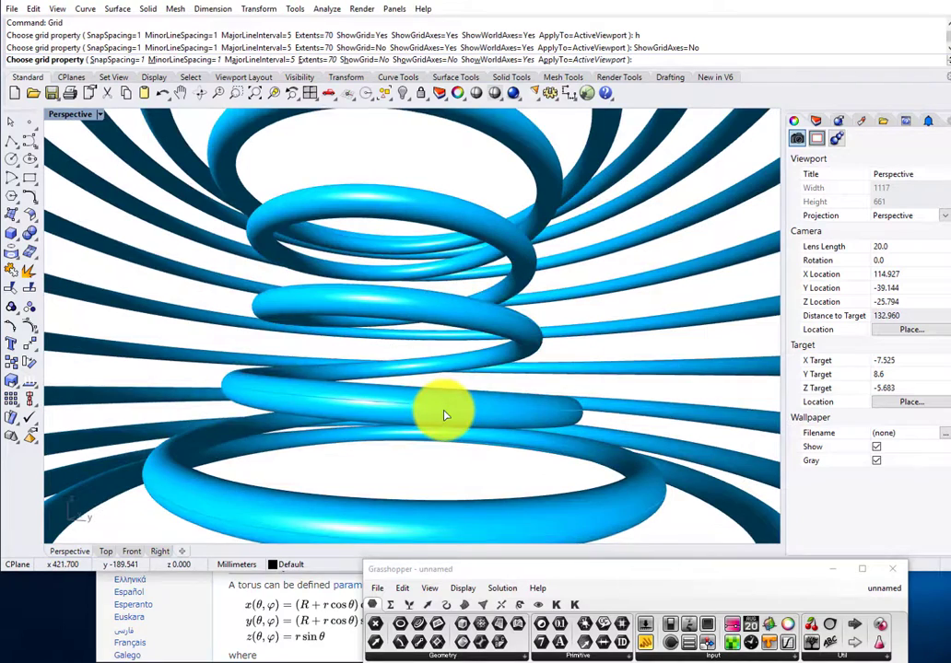
right_click_drag(441, 412, 543, 399, "shift")
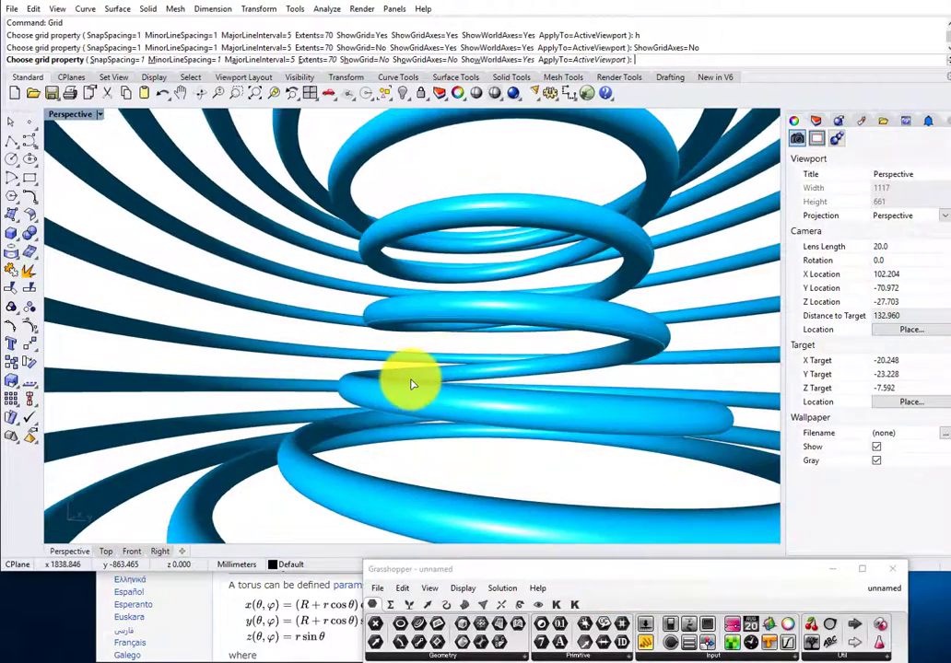
left_click_drag(466, 401, 483, 304)
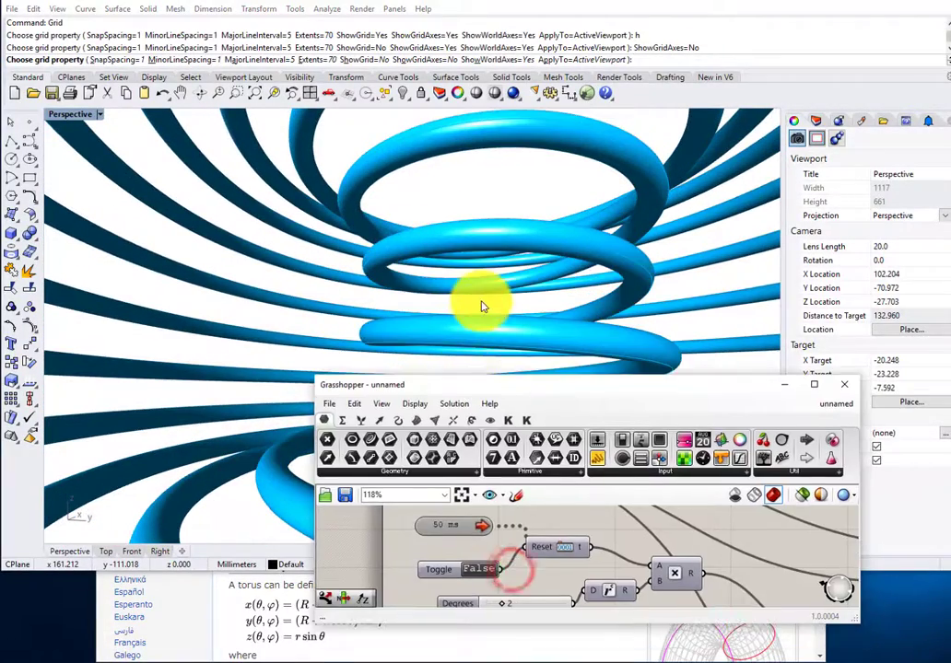